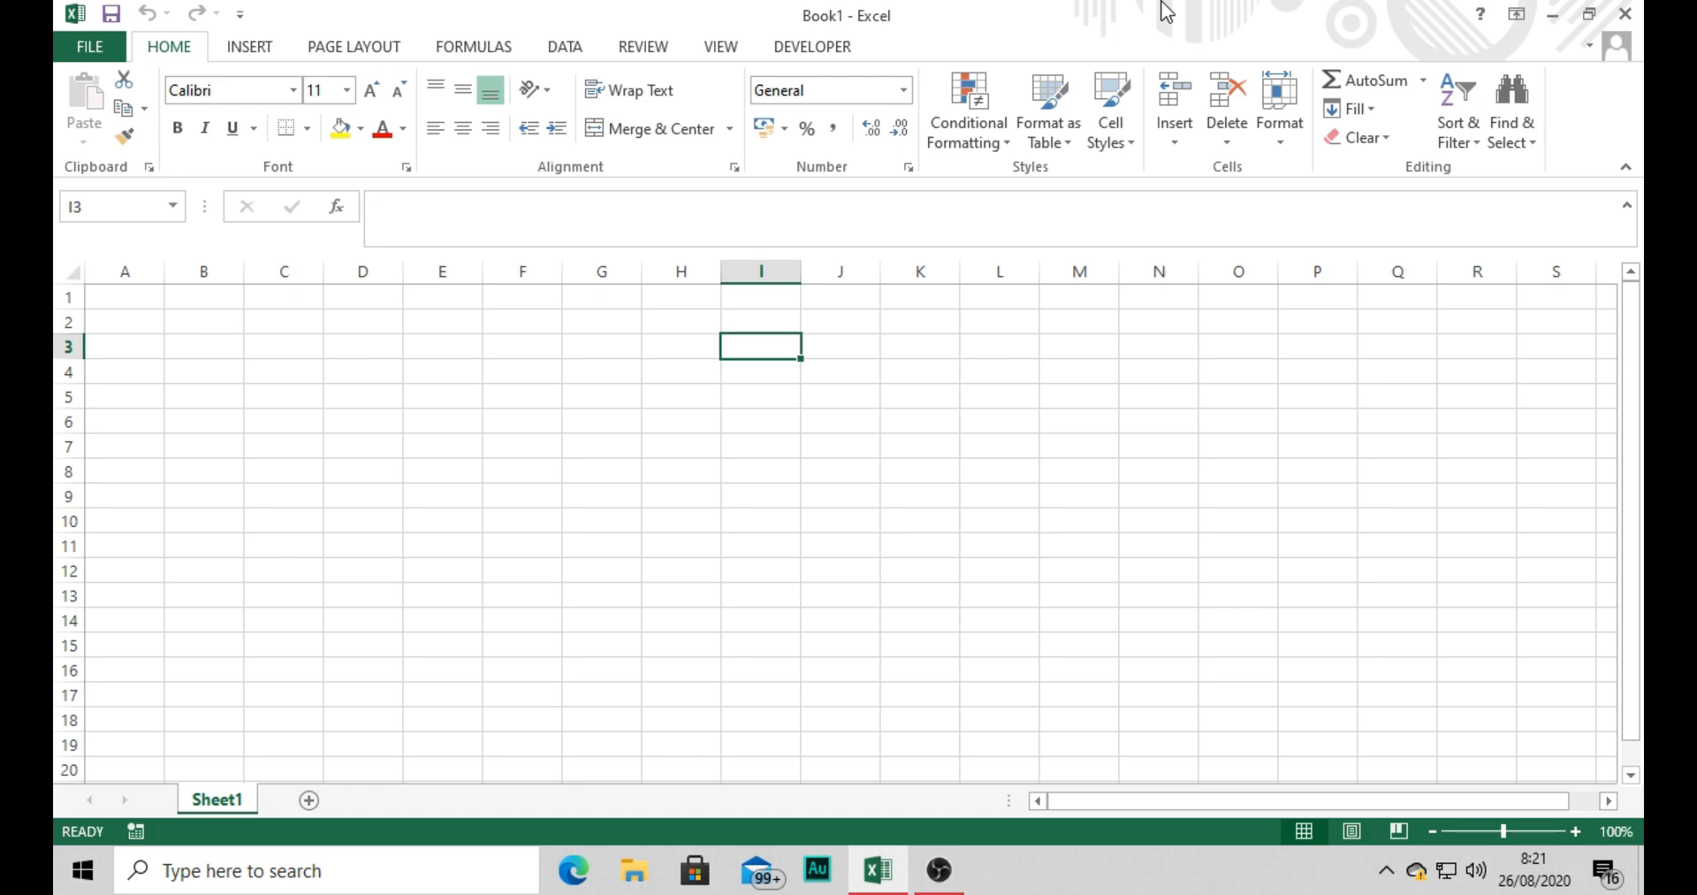
Enter the headers NO, NISN, NAMA and FOTO across cells B4 to E4.
{"action": "left_click", "coordinate": [204, 373]}
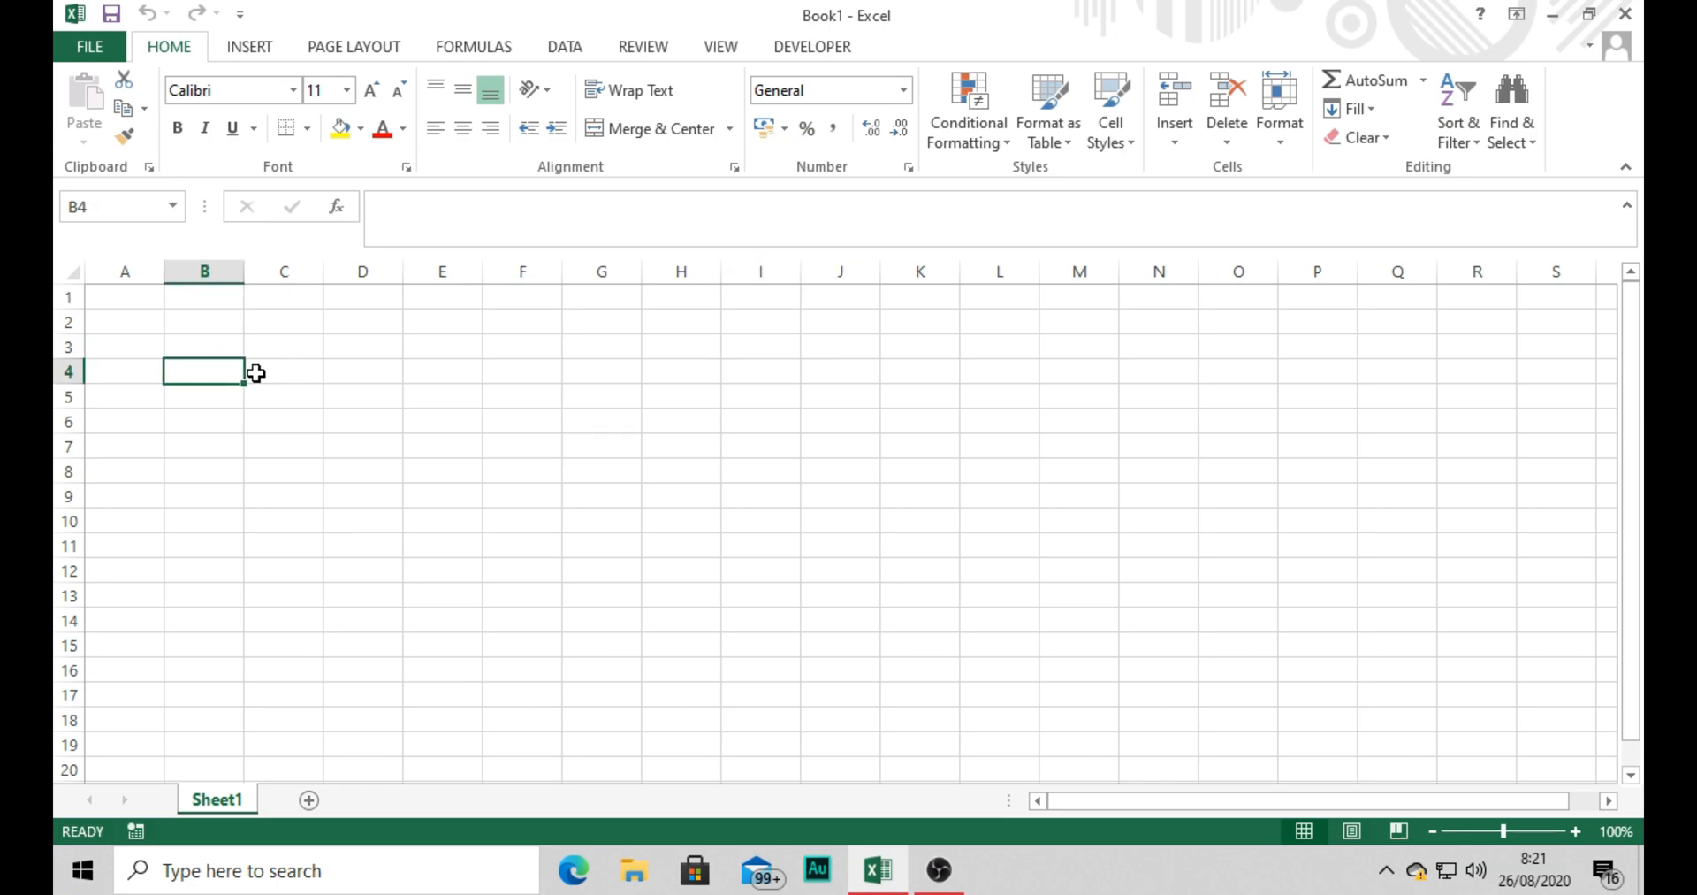
{"action": "type", "text": "NO"}
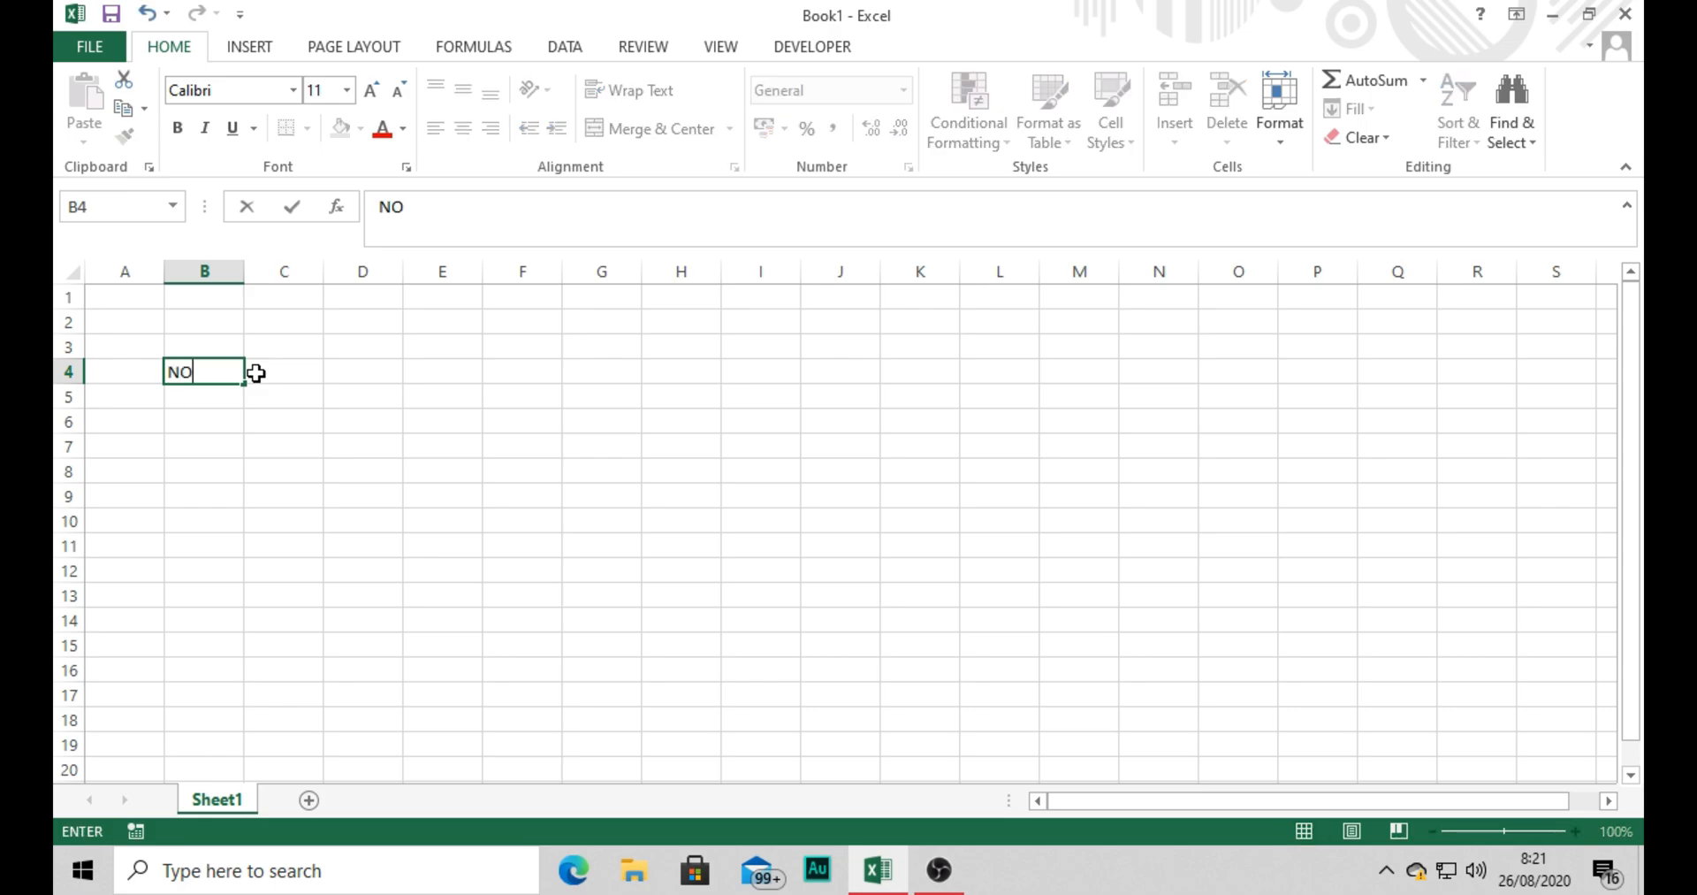
{"action": "left_click", "coordinate": [256, 373]}
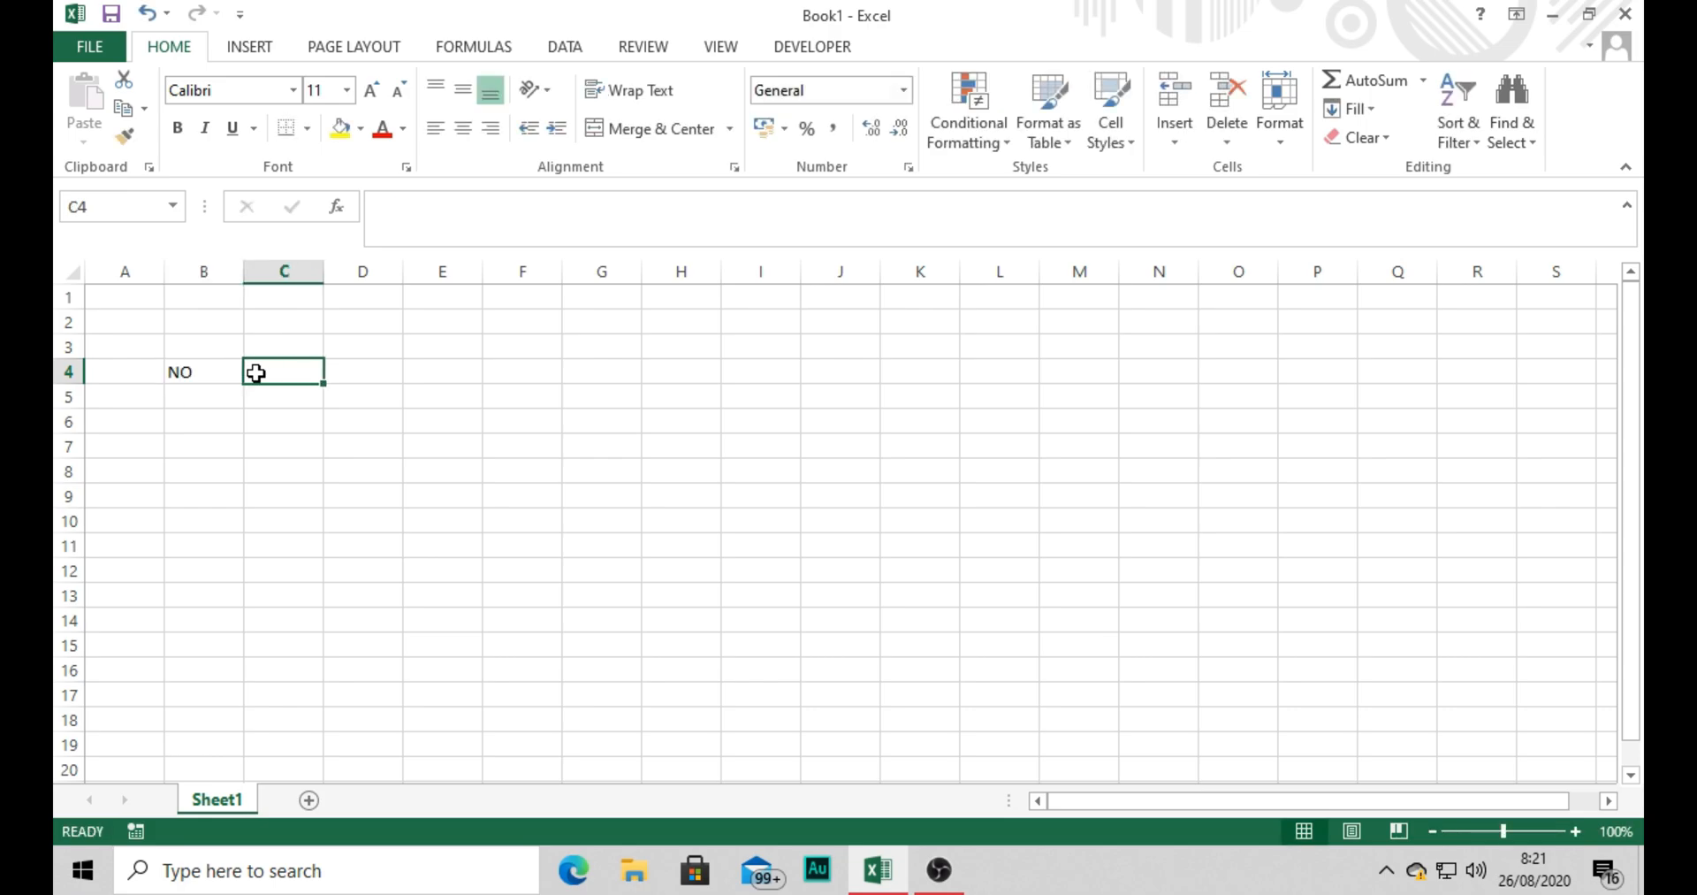
{"action": "type", "text": "NISN"}
{"action": "key", "text": "Tab"}
{"action": "type", "text": "NAMA"}
{"action": "key", "text": "Tab"}
{"action": "type", "text": "FOTO"}
{"action": "key", "text": "Tab"}
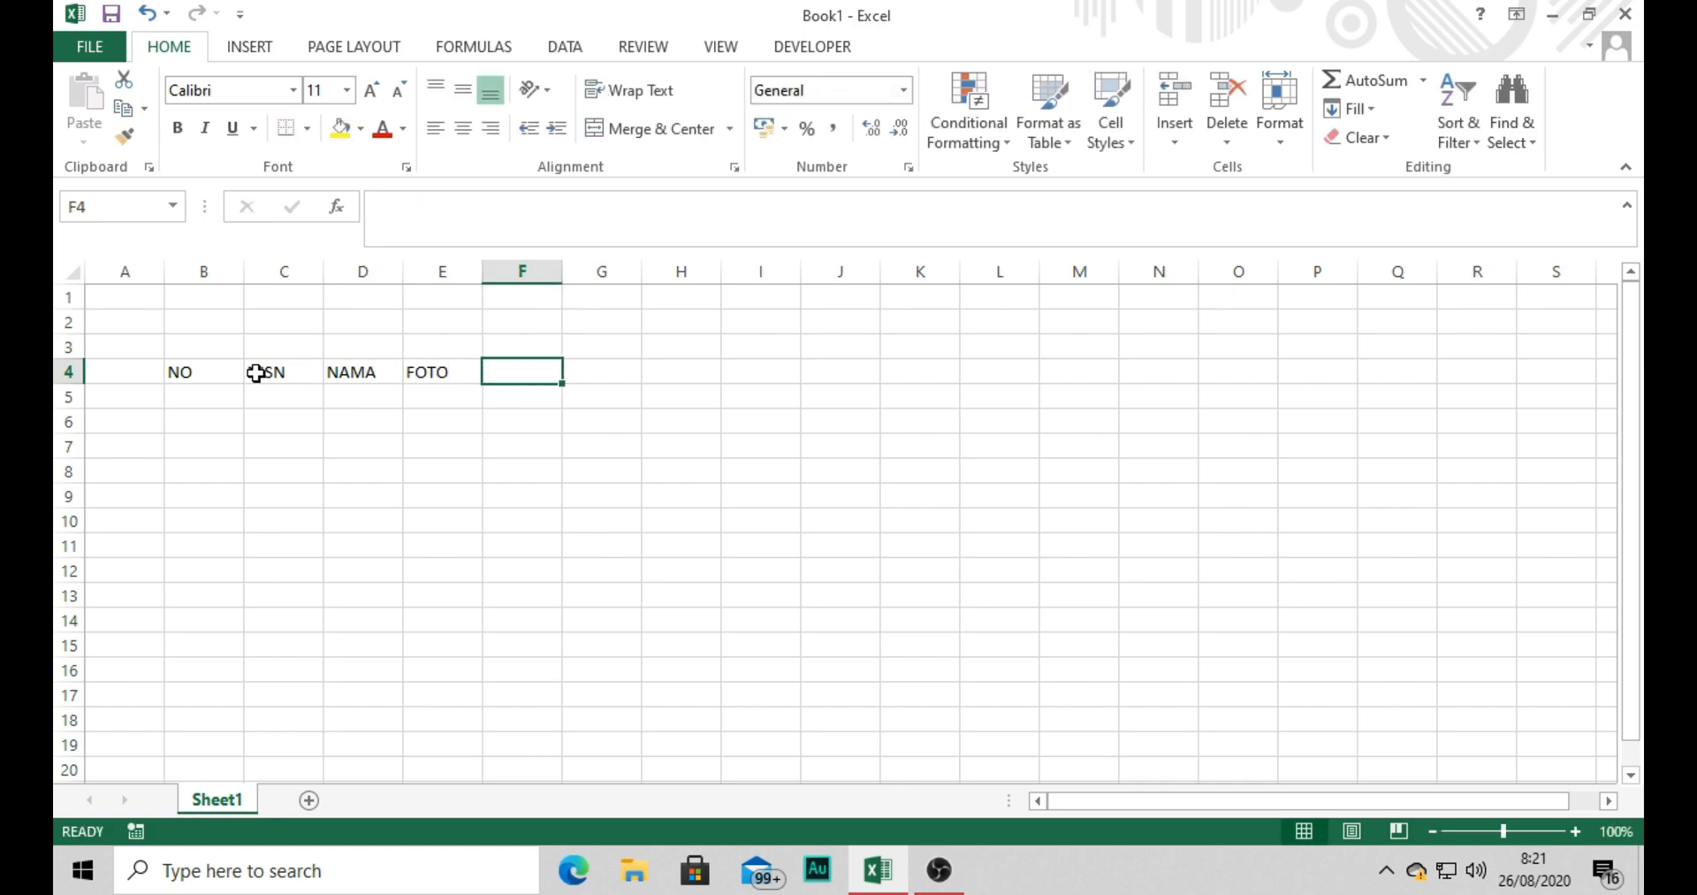
Add the headers JENIS KELAMIN and KELAS in cells F4 and G4.
{"action": "type", "text": "JENIS KELA"}
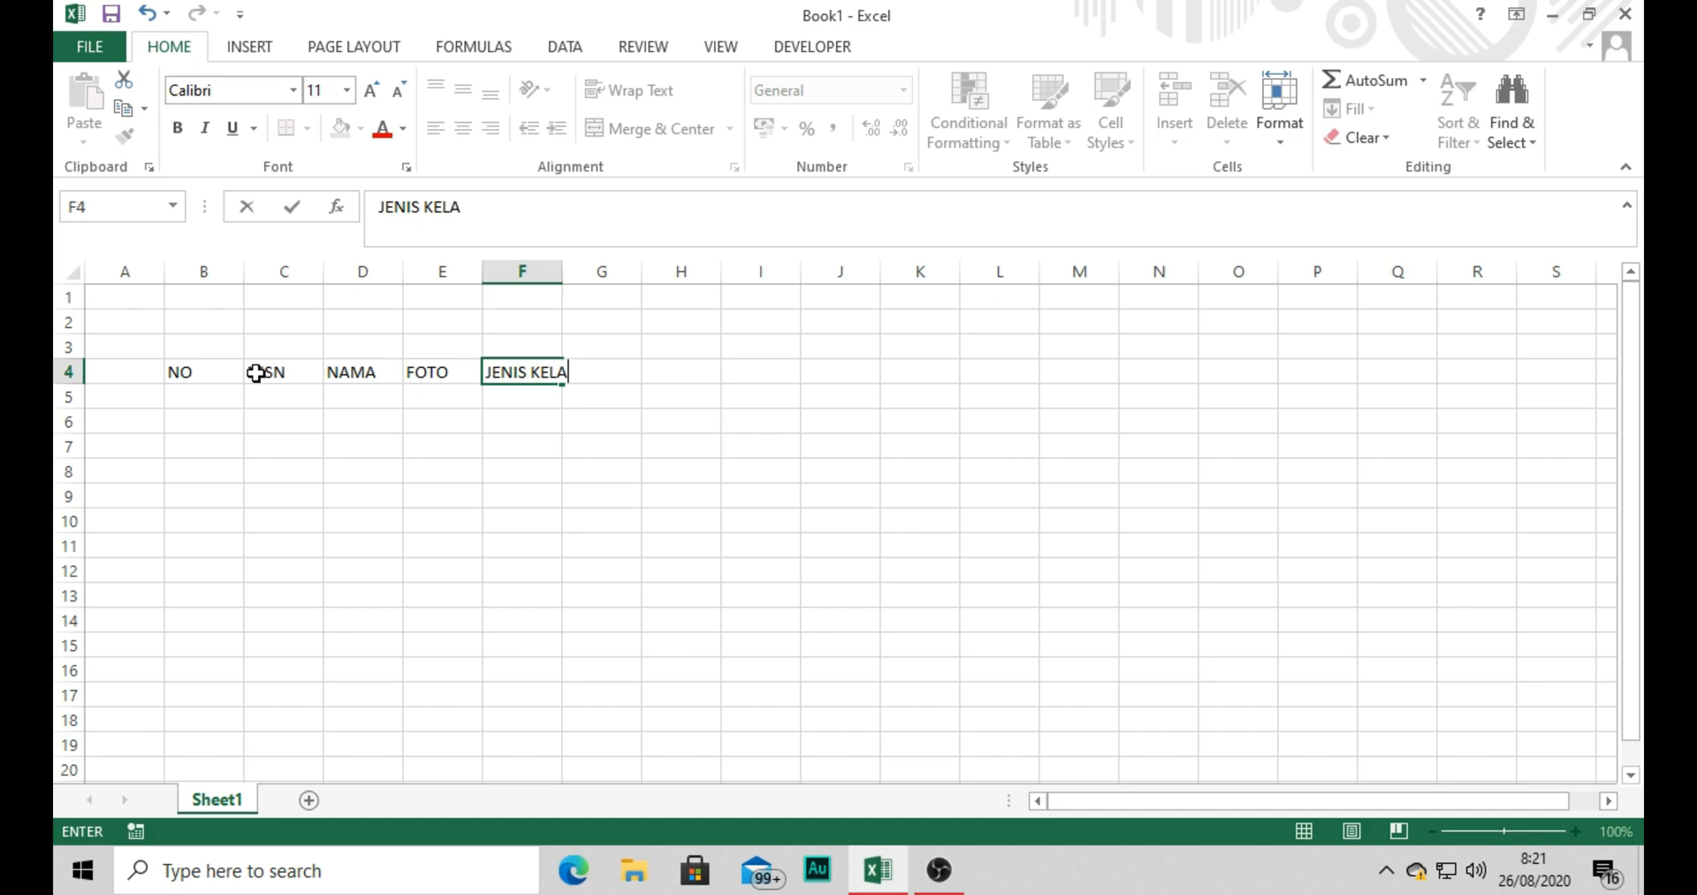
{"action": "type", "text": "MIN"}
{"action": "key", "text": "Tab"}
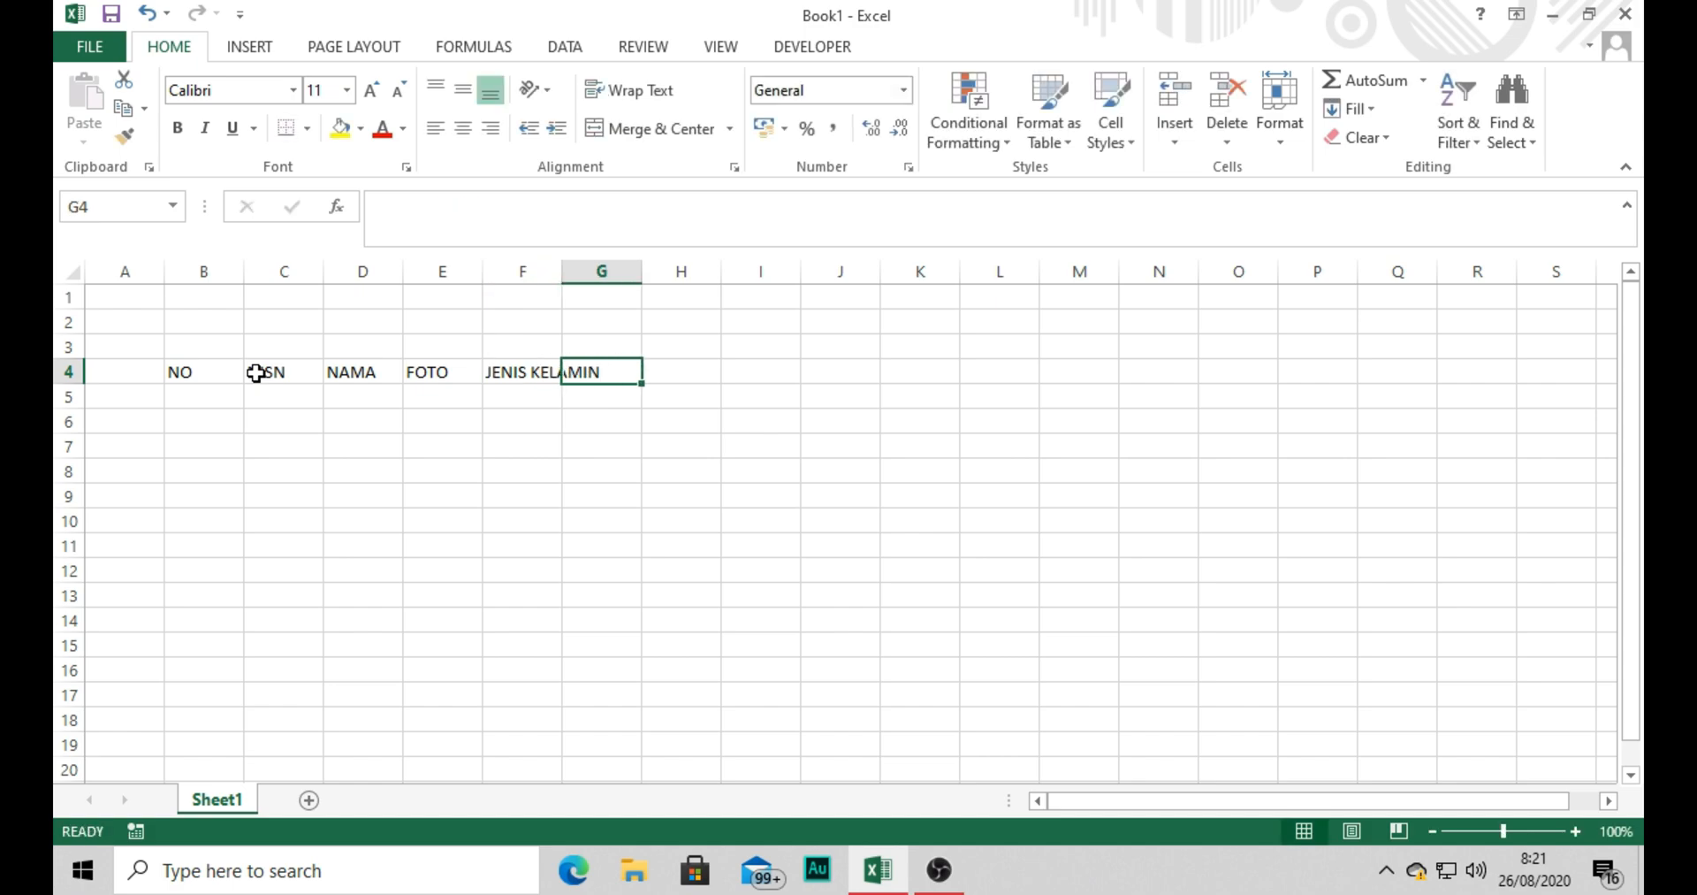
{"action": "type", "text": "KELAS"}
{"action": "key", "text": "Down"}
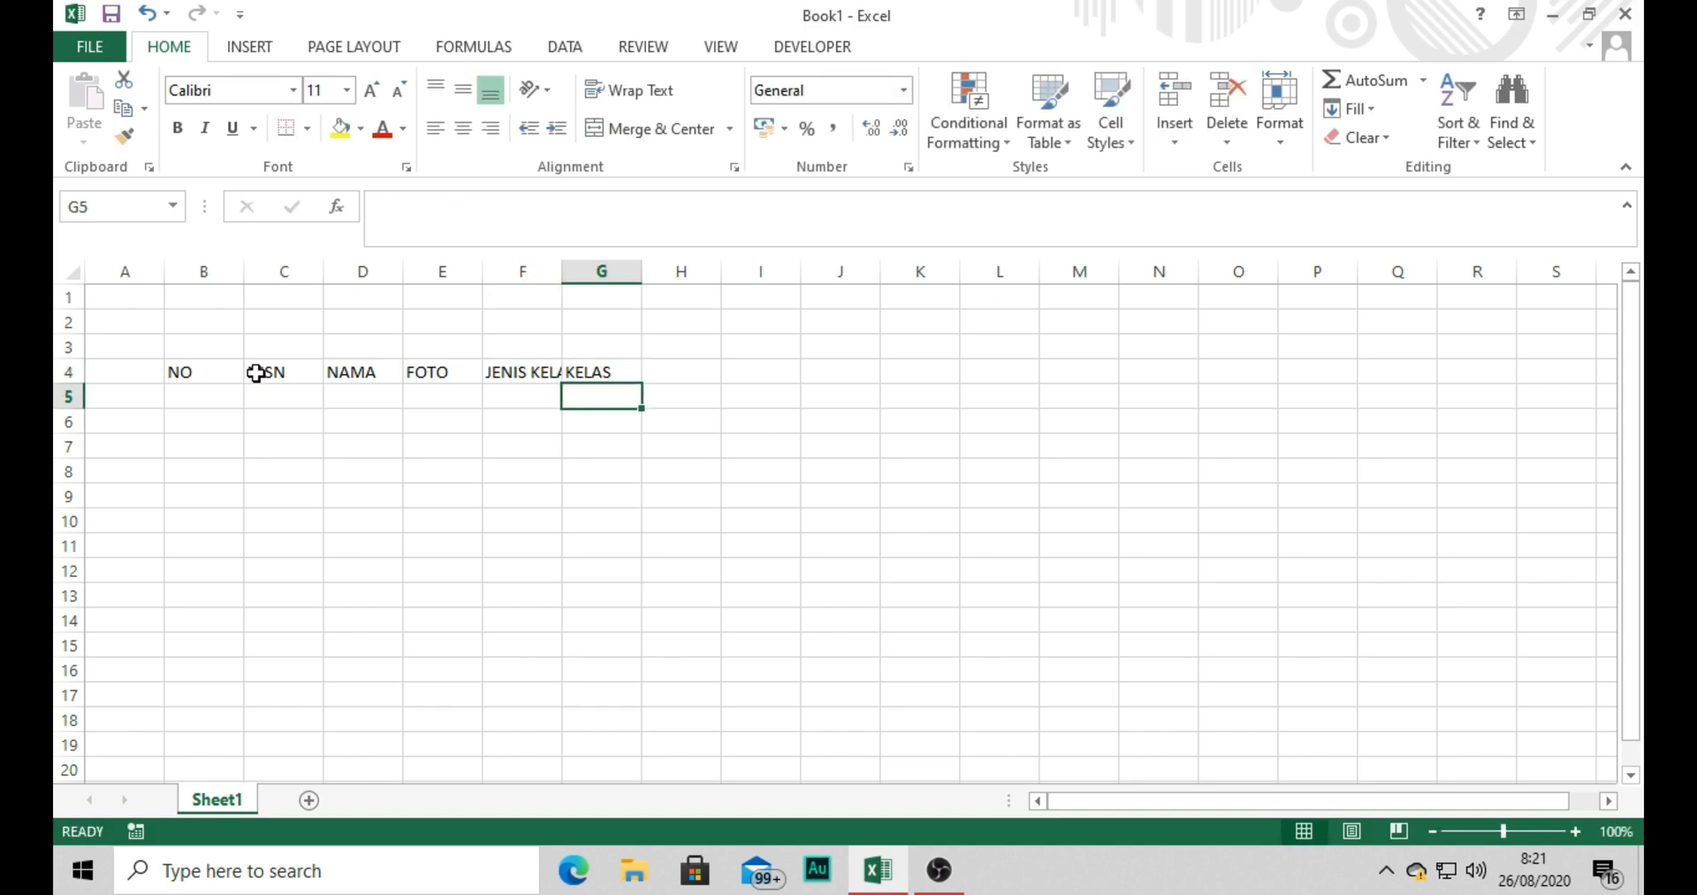
Number the rows under NO from 1 to 5 in B5:B9 by extending the series started with 1 and 2.
{"action": "left_click", "coordinate": [199, 397]}
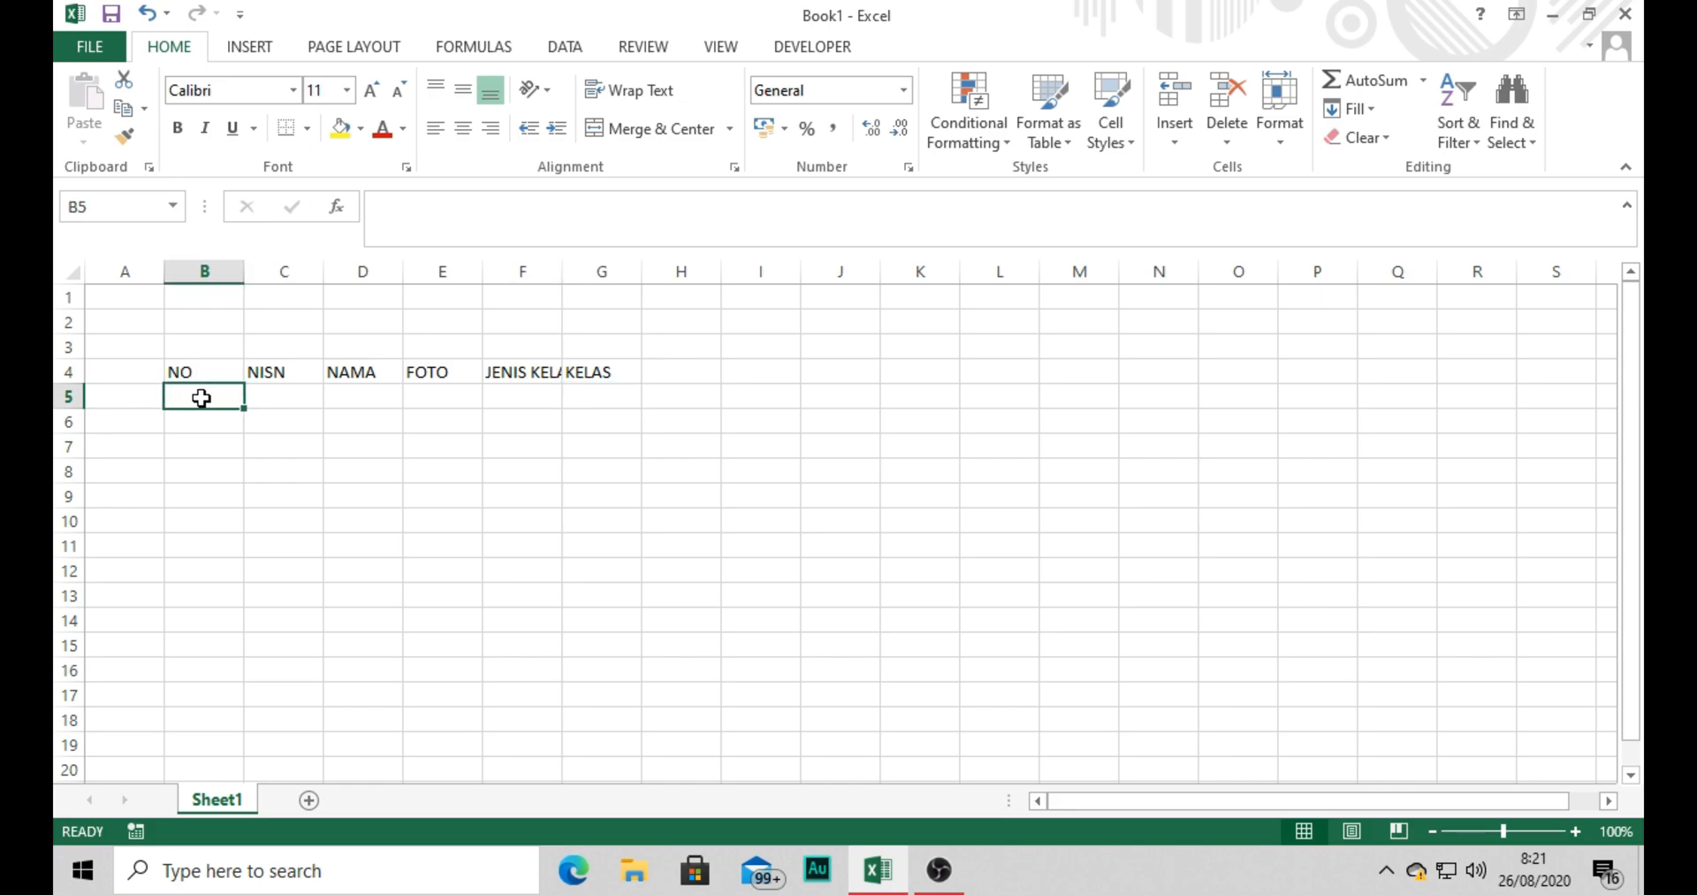
{"action": "type", "text": "1"}
{"action": "key", "text": "Return"}
{"action": "type", "text": "2"}
{"action": "left_click", "coordinate": [202, 398]}
{"action": "key", "text": "shift+Down"}
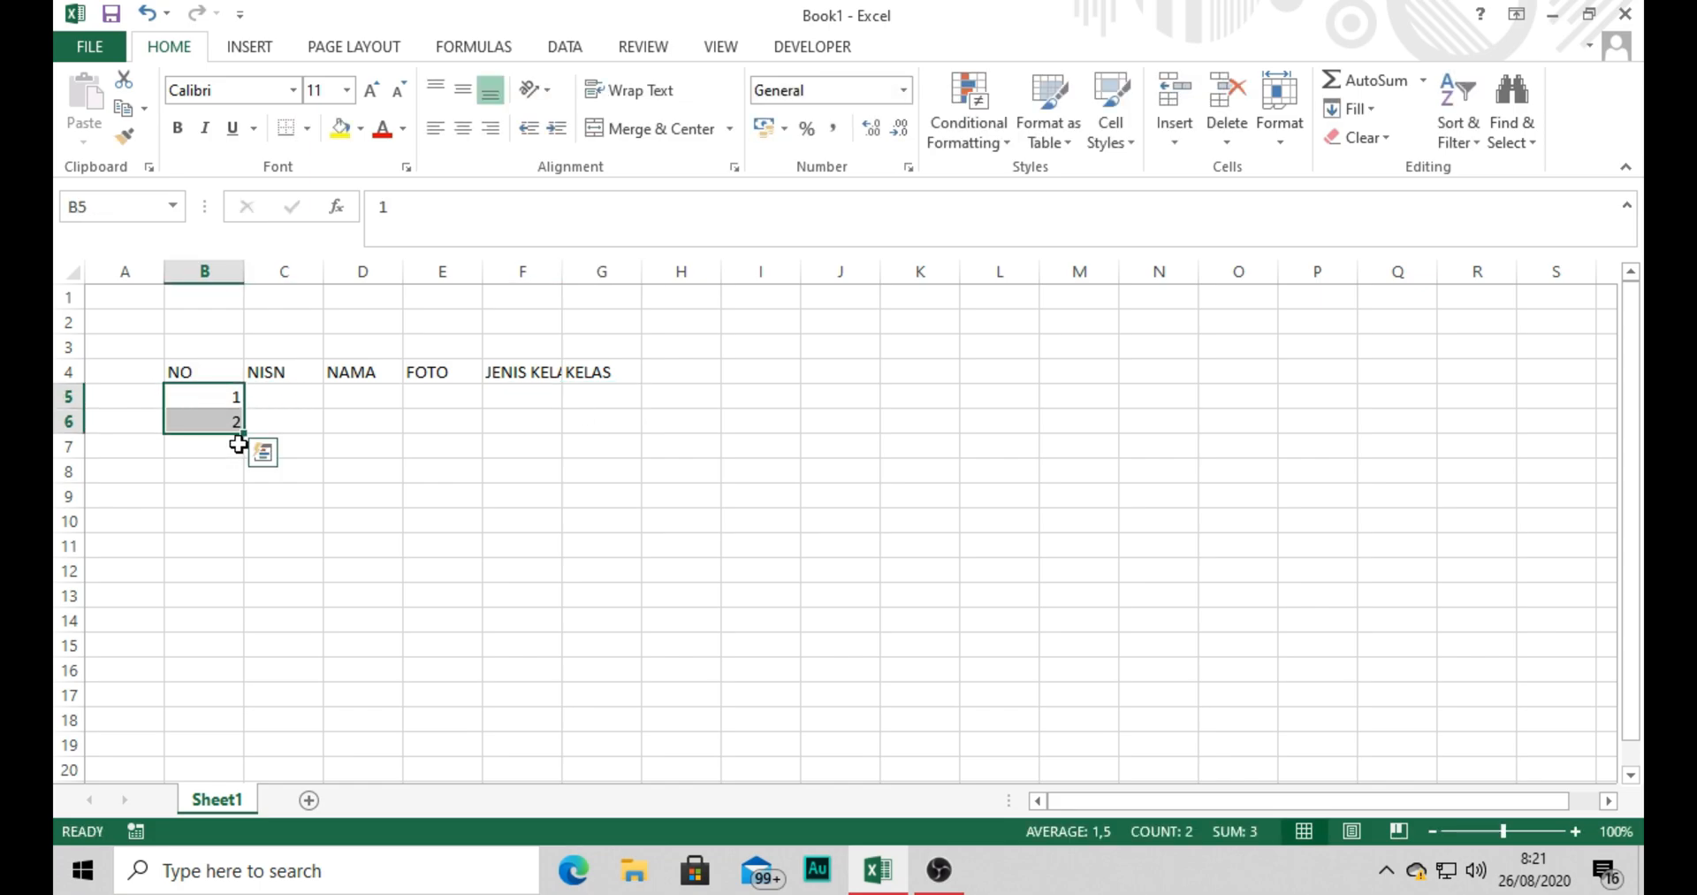
{"action": "left_click_drag", "start_coordinate": [242, 434], "coordinate": [236, 497]}
{"action": "left_click", "coordinate": [301, 511]}
Apply All Borders to the table B4:G9 and centre its contents both vertically and horizontally.
{"action": "left_click_drag", "start_coordinate": [200, 372], "coordinate": [580, 493]}
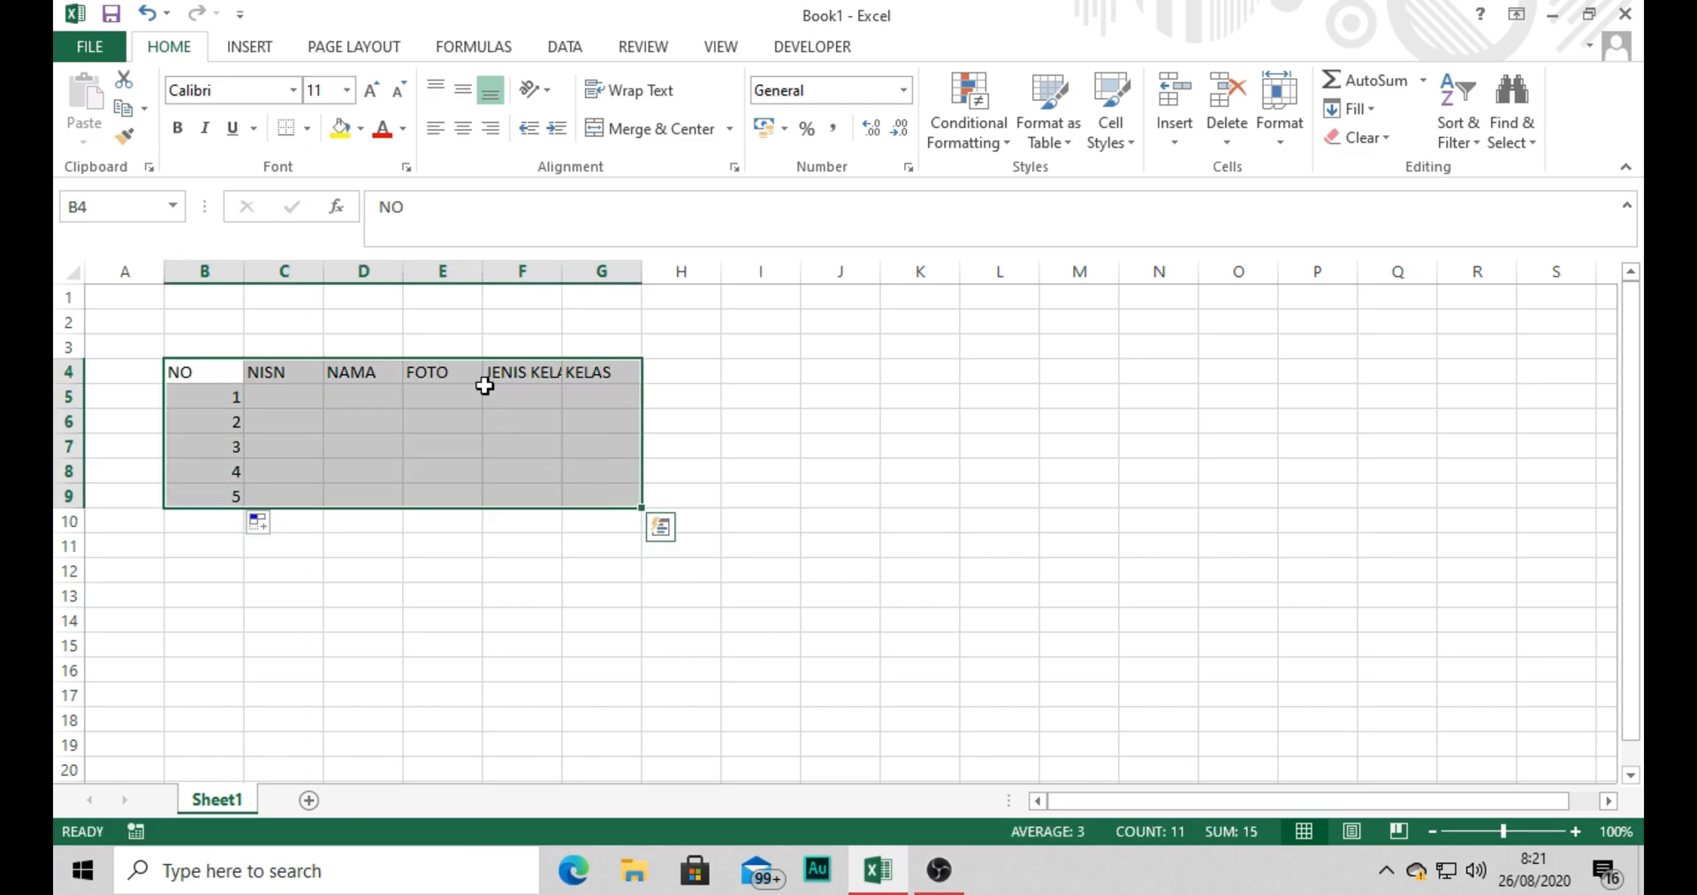
{"action": "left_click", "coordinate": [307, 129]}
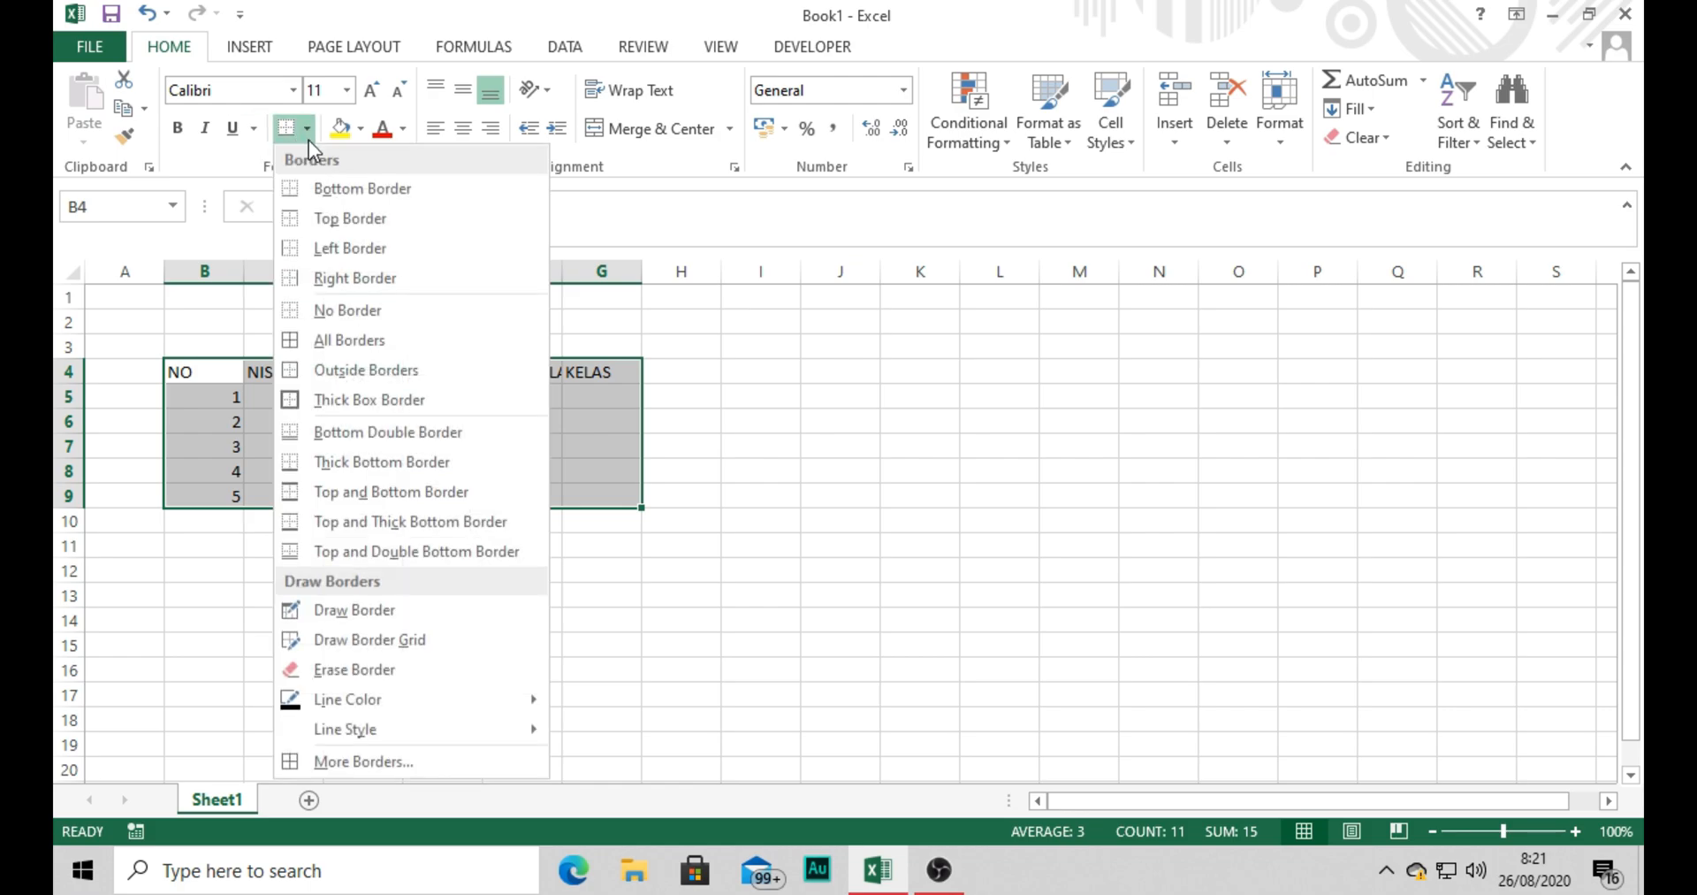
{"action": "left_click", "coordinate": [354, 345]}
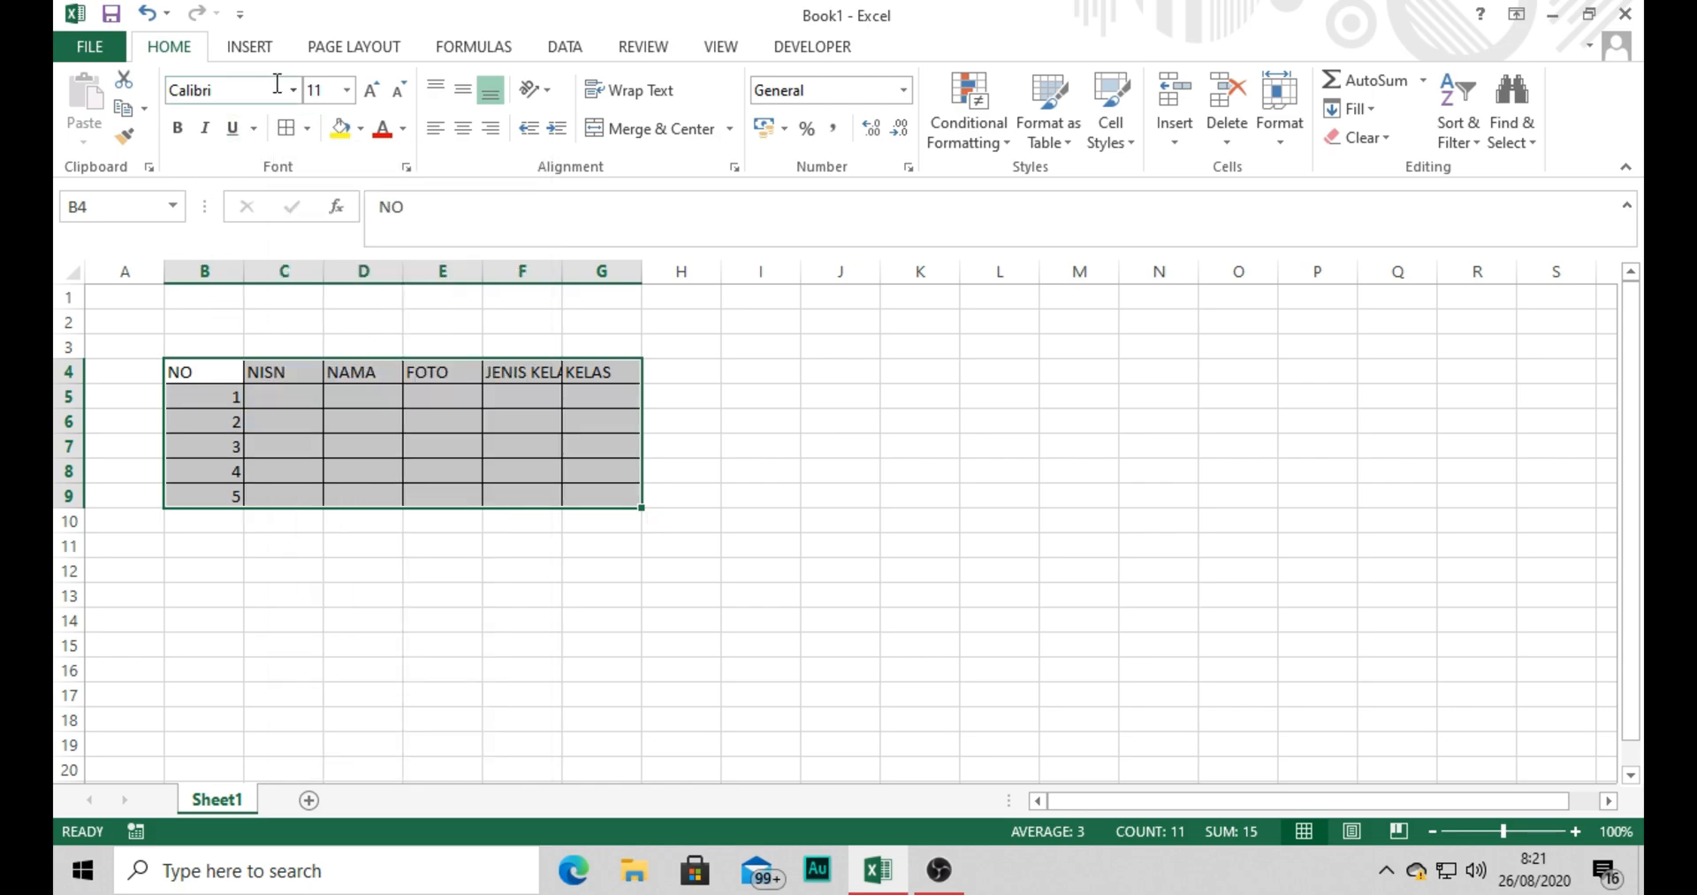
{"action": "left_click", "coordinate": [463, 90]}
{"action": "left_click", "coordinate": [462, 129]}
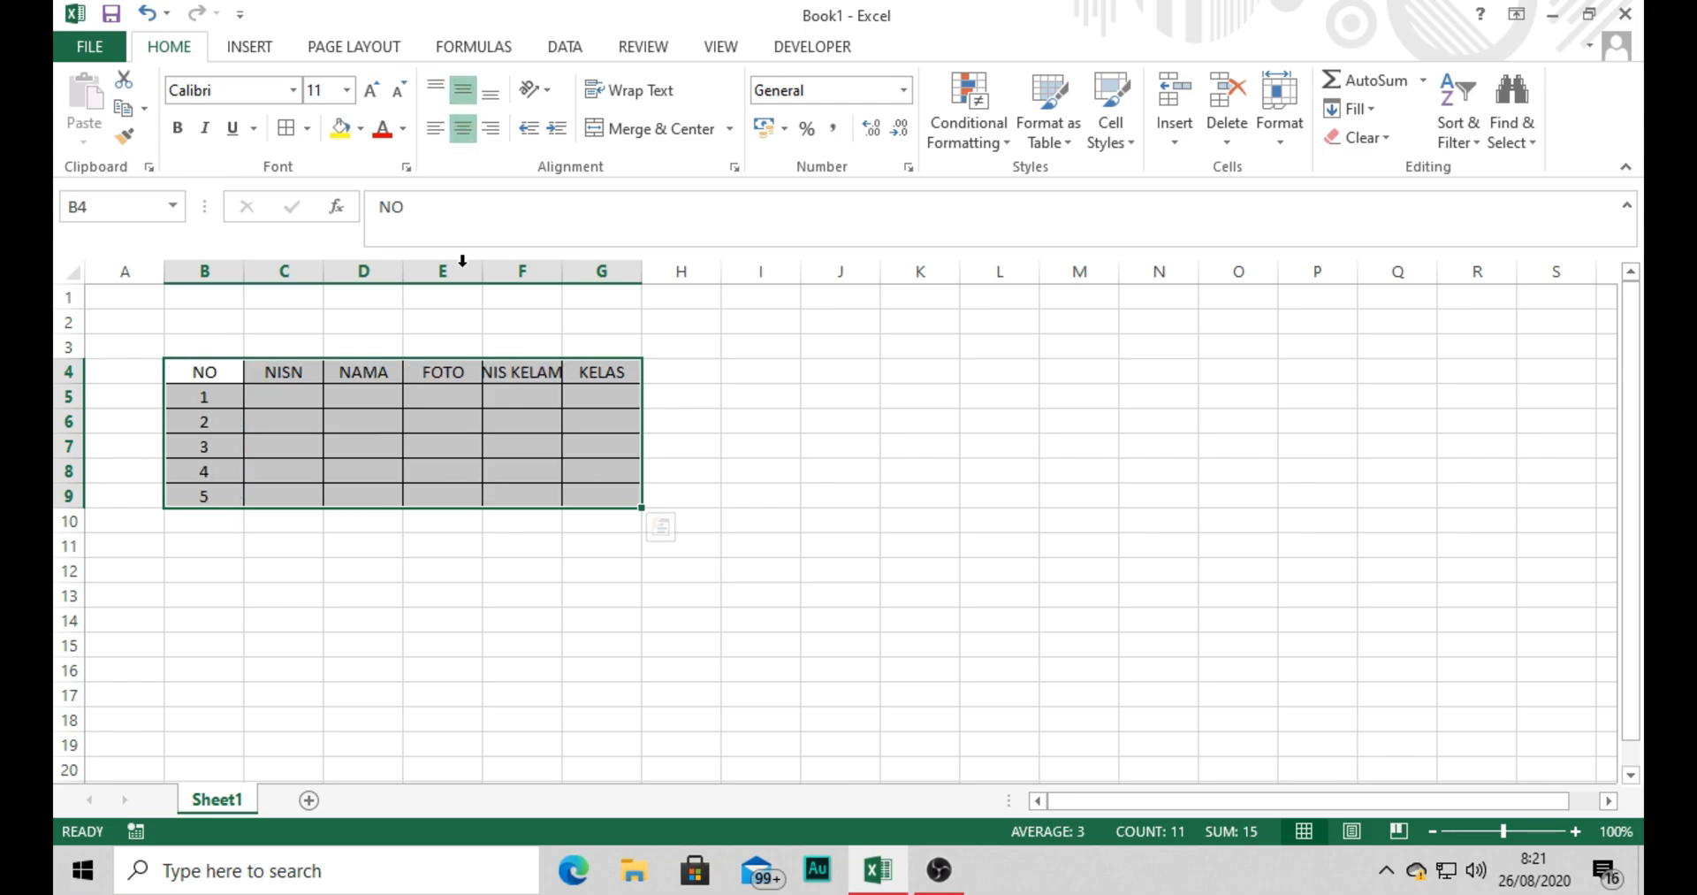
Fit column F to its JENIS KELAMIN header and widen the NAMA and FOTO columns.
{"action": "left_click", "coordinate": [564, 270]}
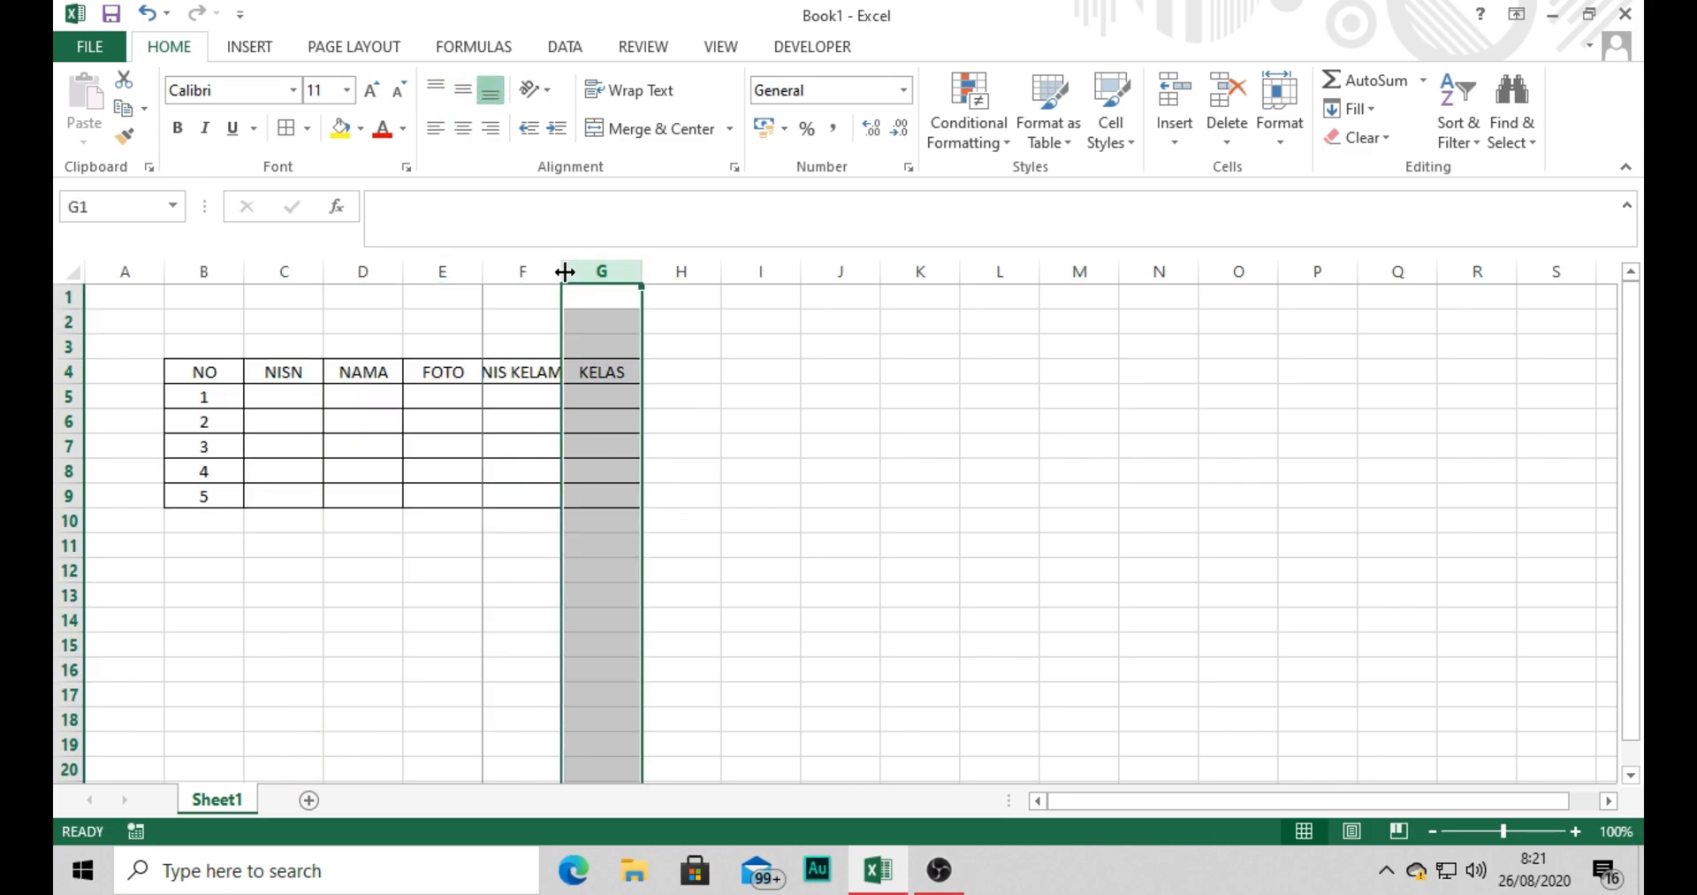
{"action": "double_click", "coordinate": [562, 271]}
{"action": "mouse_move", "coordinate": [479, 274]}
{"action": "left_mouse_down"}
{"action": "mouse_move", "coordinate": [498, 273]}
{"action": "mouse_move", "coordinate": [445, 273]}
{"action": "left_mouse_up"}
Enter student ID numbers in the first two NISN cells and extend the series consecutively through C9.
{"action": "left_click", "coordinate": [300, 395]}
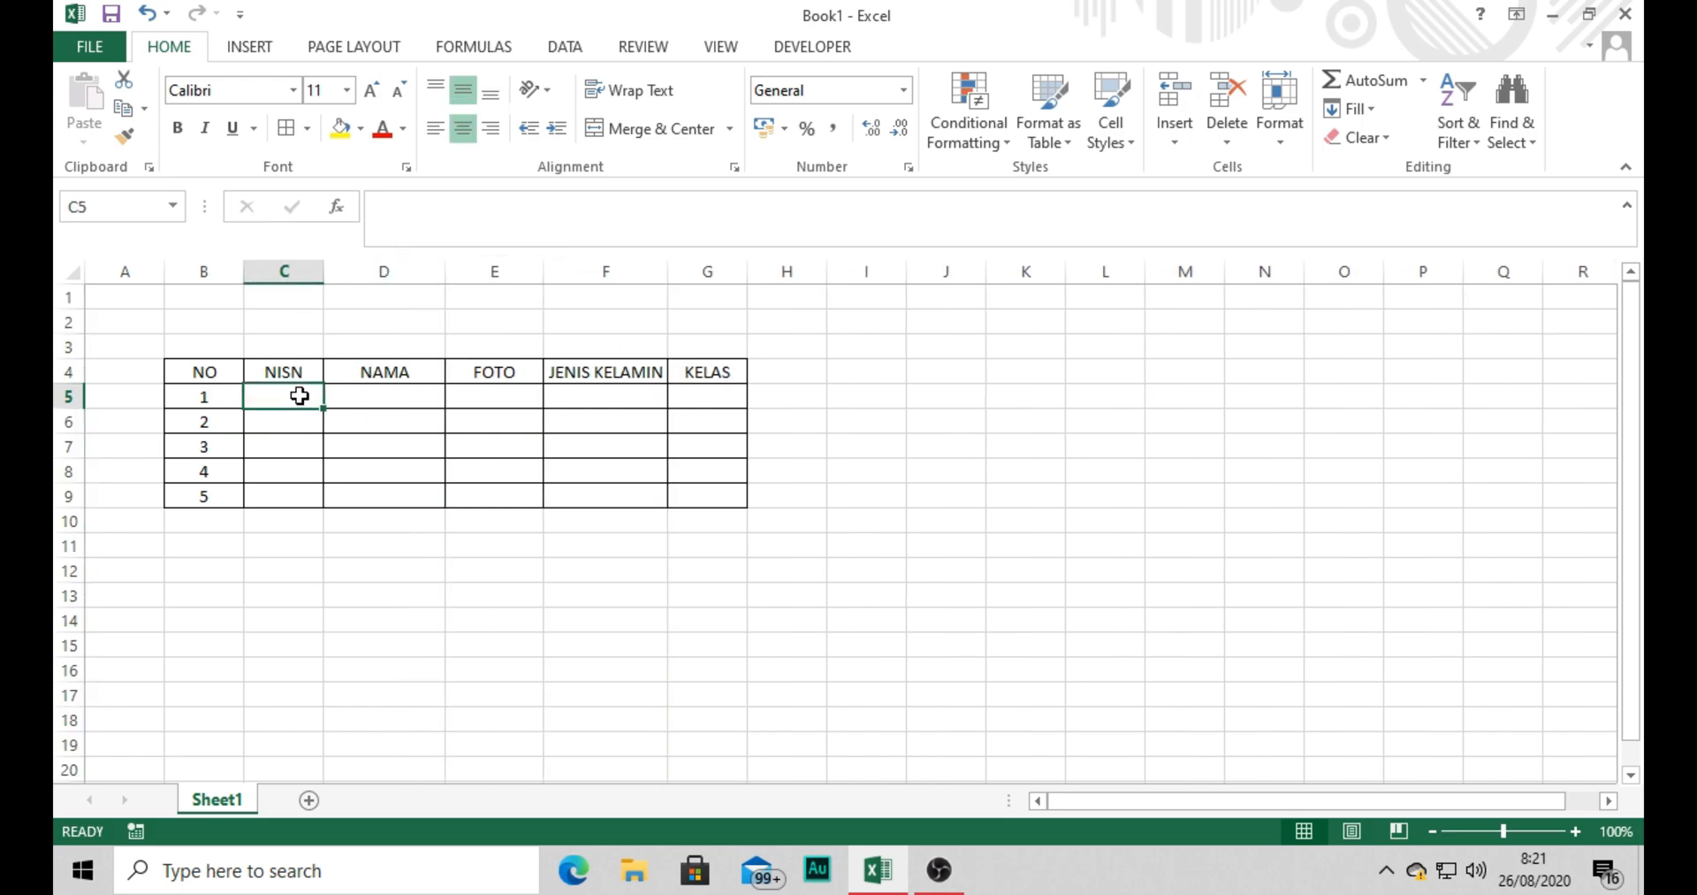
{"action": "type", "text": "10"}
{"action": "type", "text": "3"}
{"action": "key", "text": "Return"}
{"action": "type", "text": "102"}
{"action": "key", "text": "Return"}
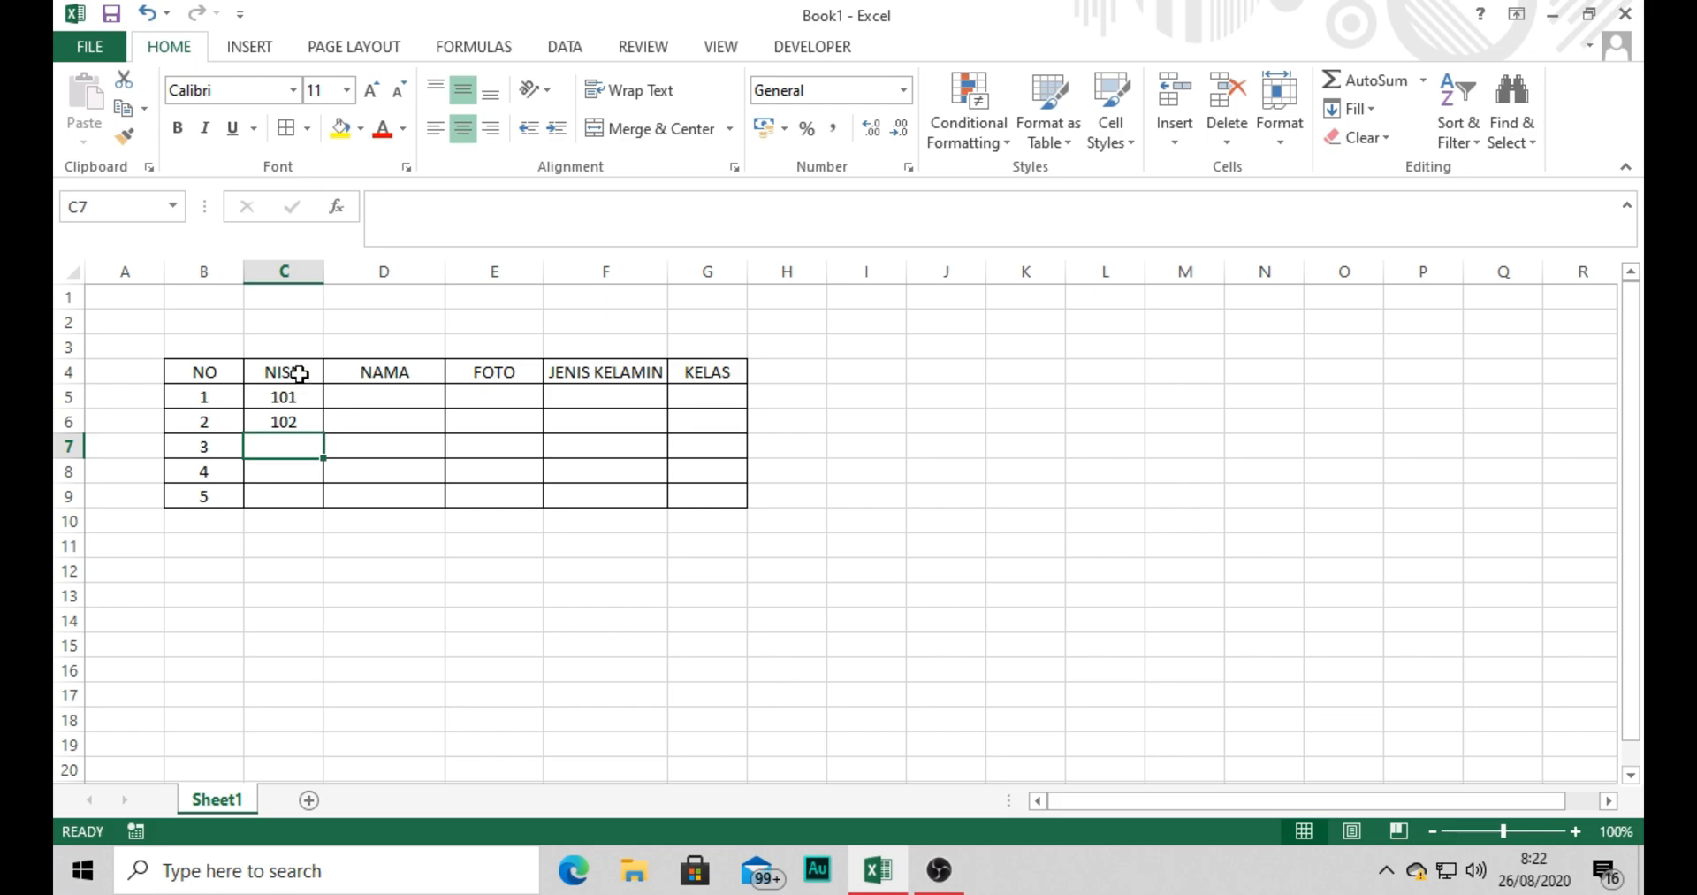
{"action": "left_click_drag", "start_coordinate": [290, 398], "coordinate": [292, 422]}
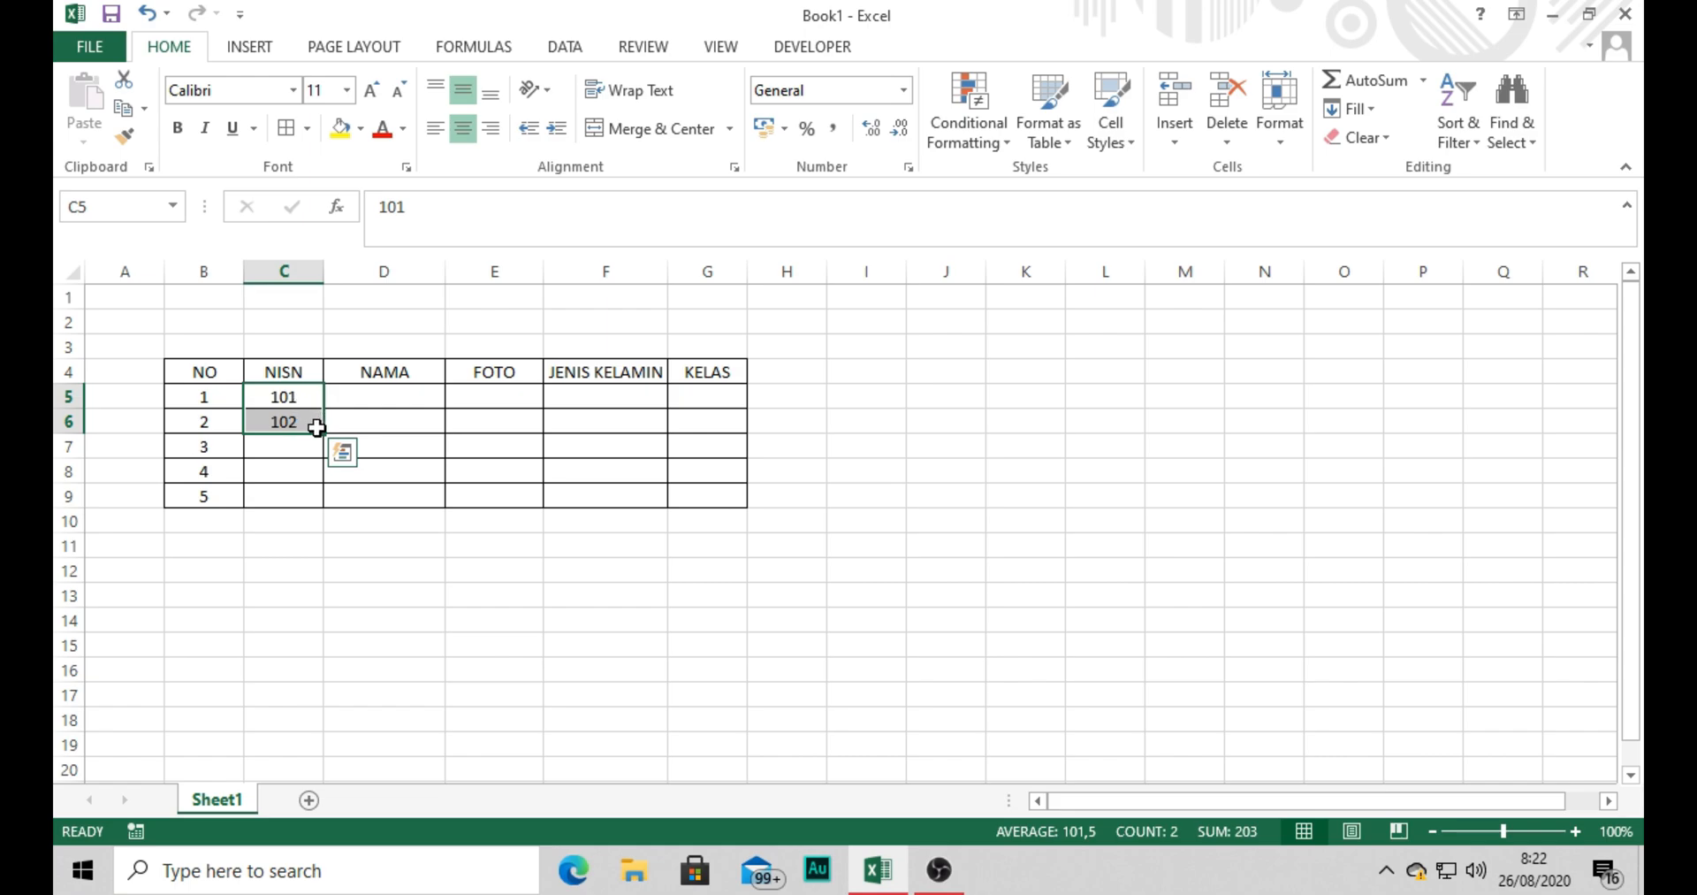
{"action": "left_click_drag", "start_coordinate": [324, 433], "coordinate": [324, 513]}
{"action": "left_click", "coordinate": [277, 607]}
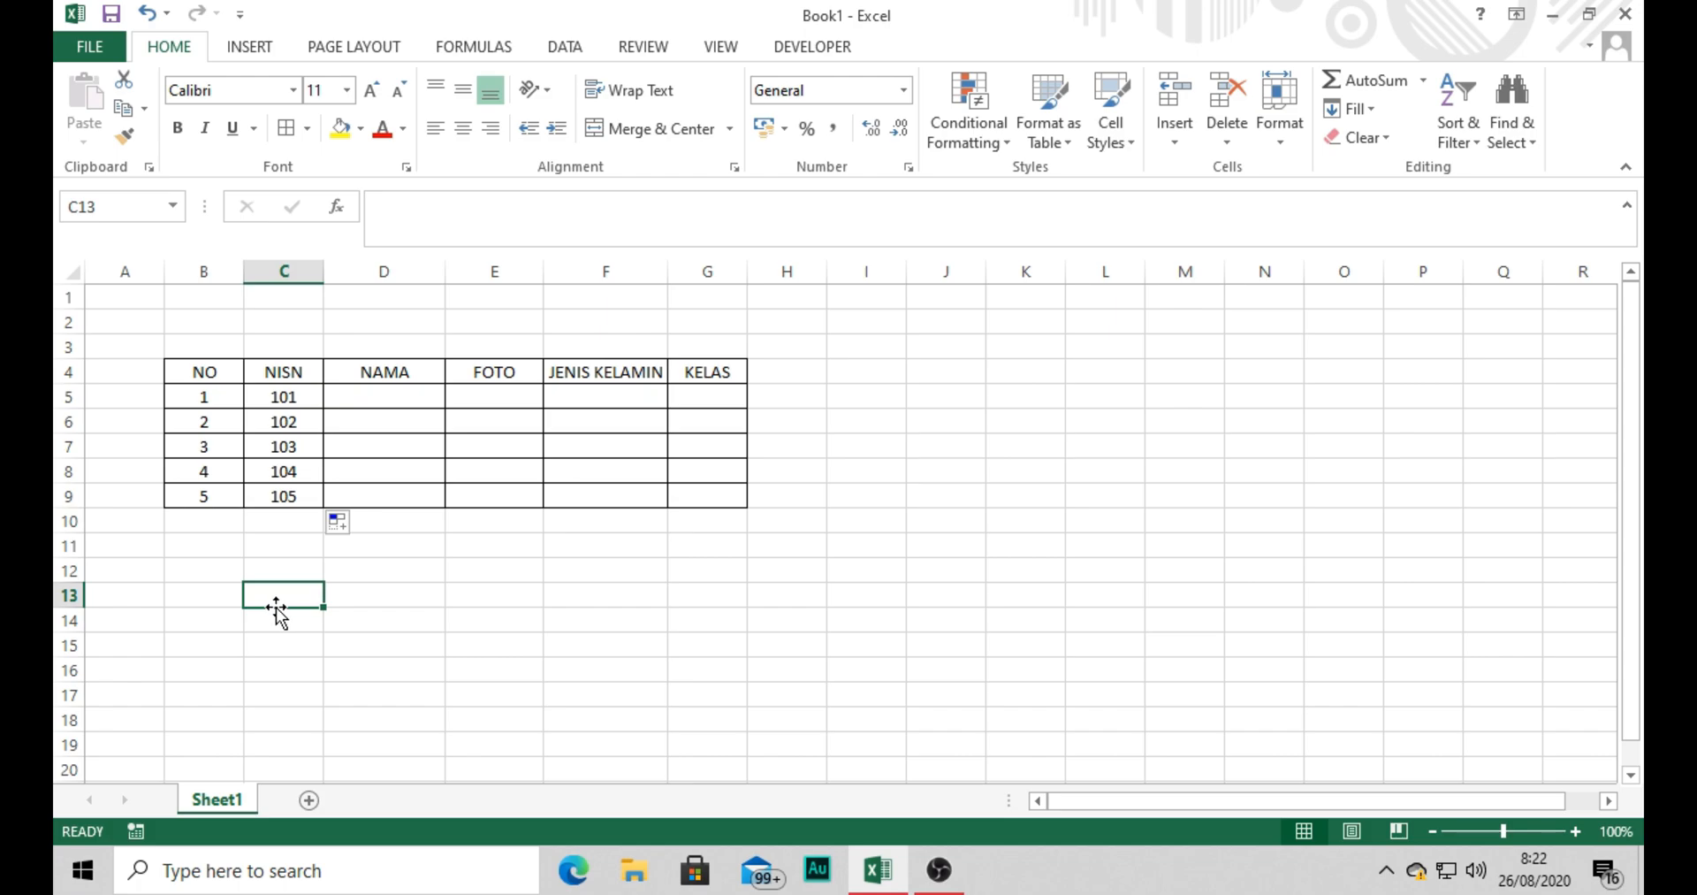
{"action": "left_click", "coordinate": [523, 546]}
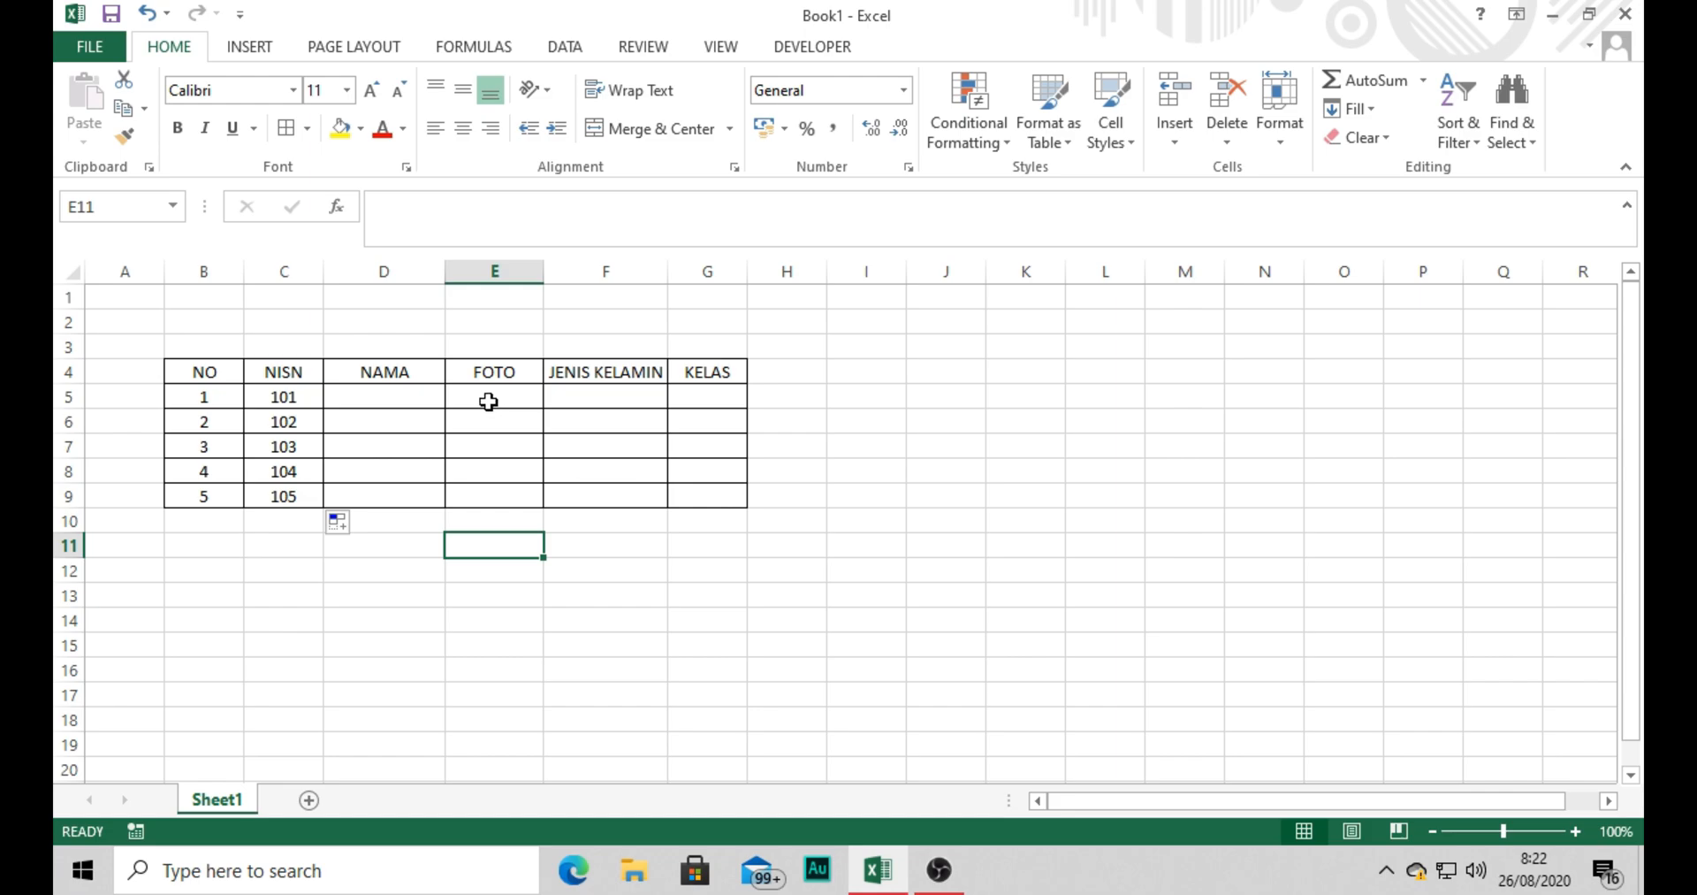
Set the height of rows 5 to 9 to 45.
{"action": "left_click_drag", "start_coordinate": [79, 385], "coordinate": [69, 495]}
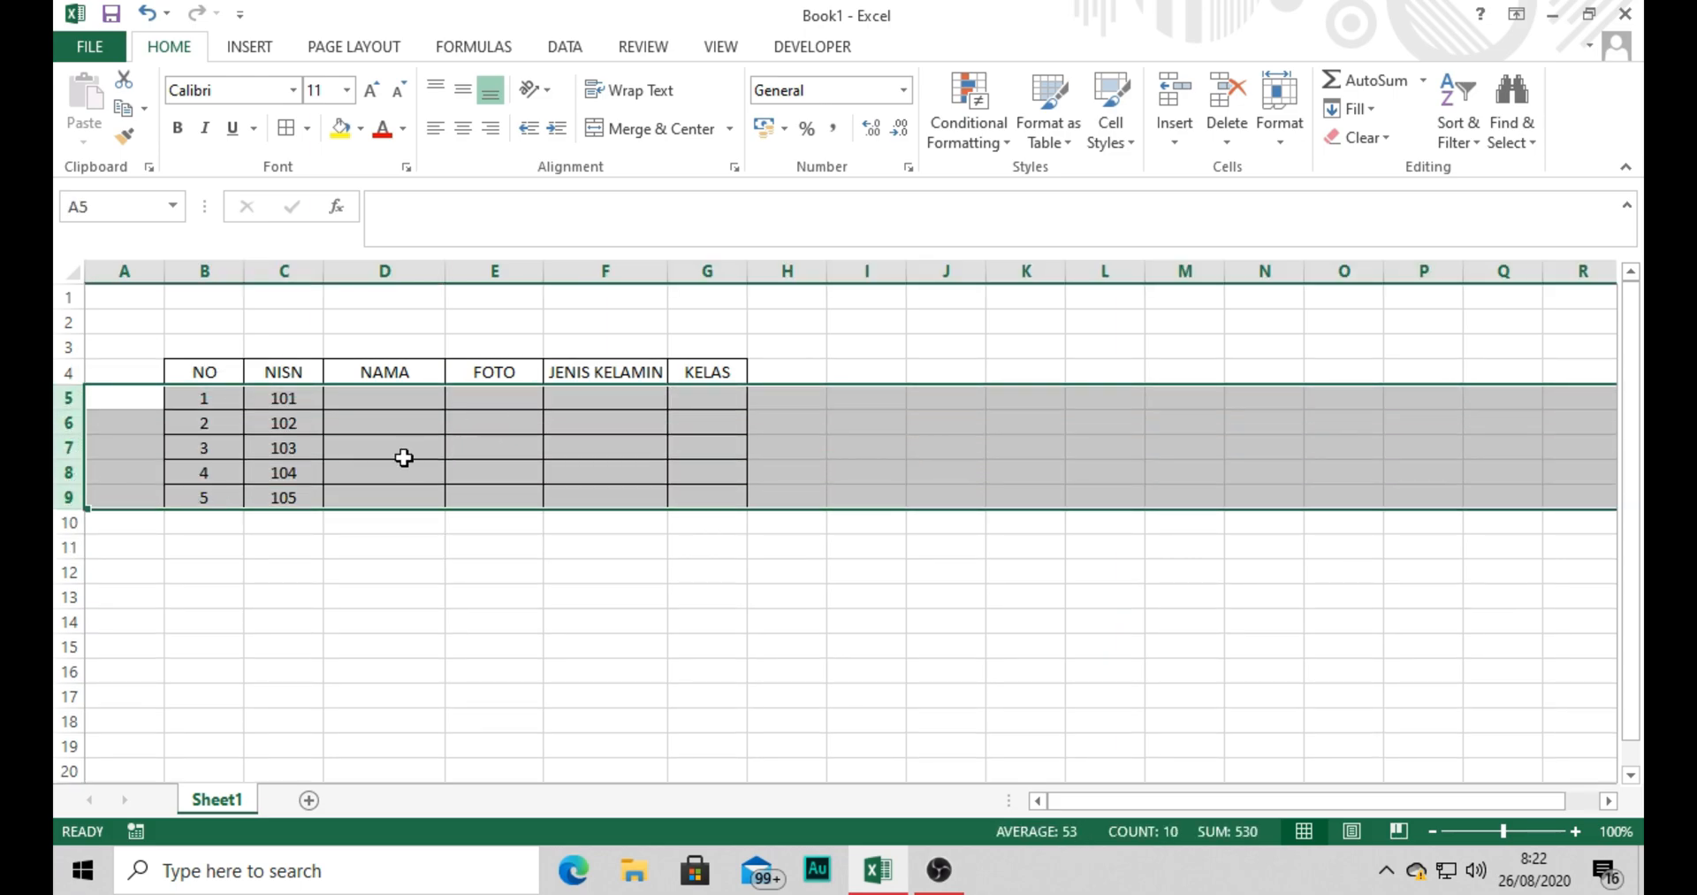
{"action": "right_click", "coordinate": [76, 422]}
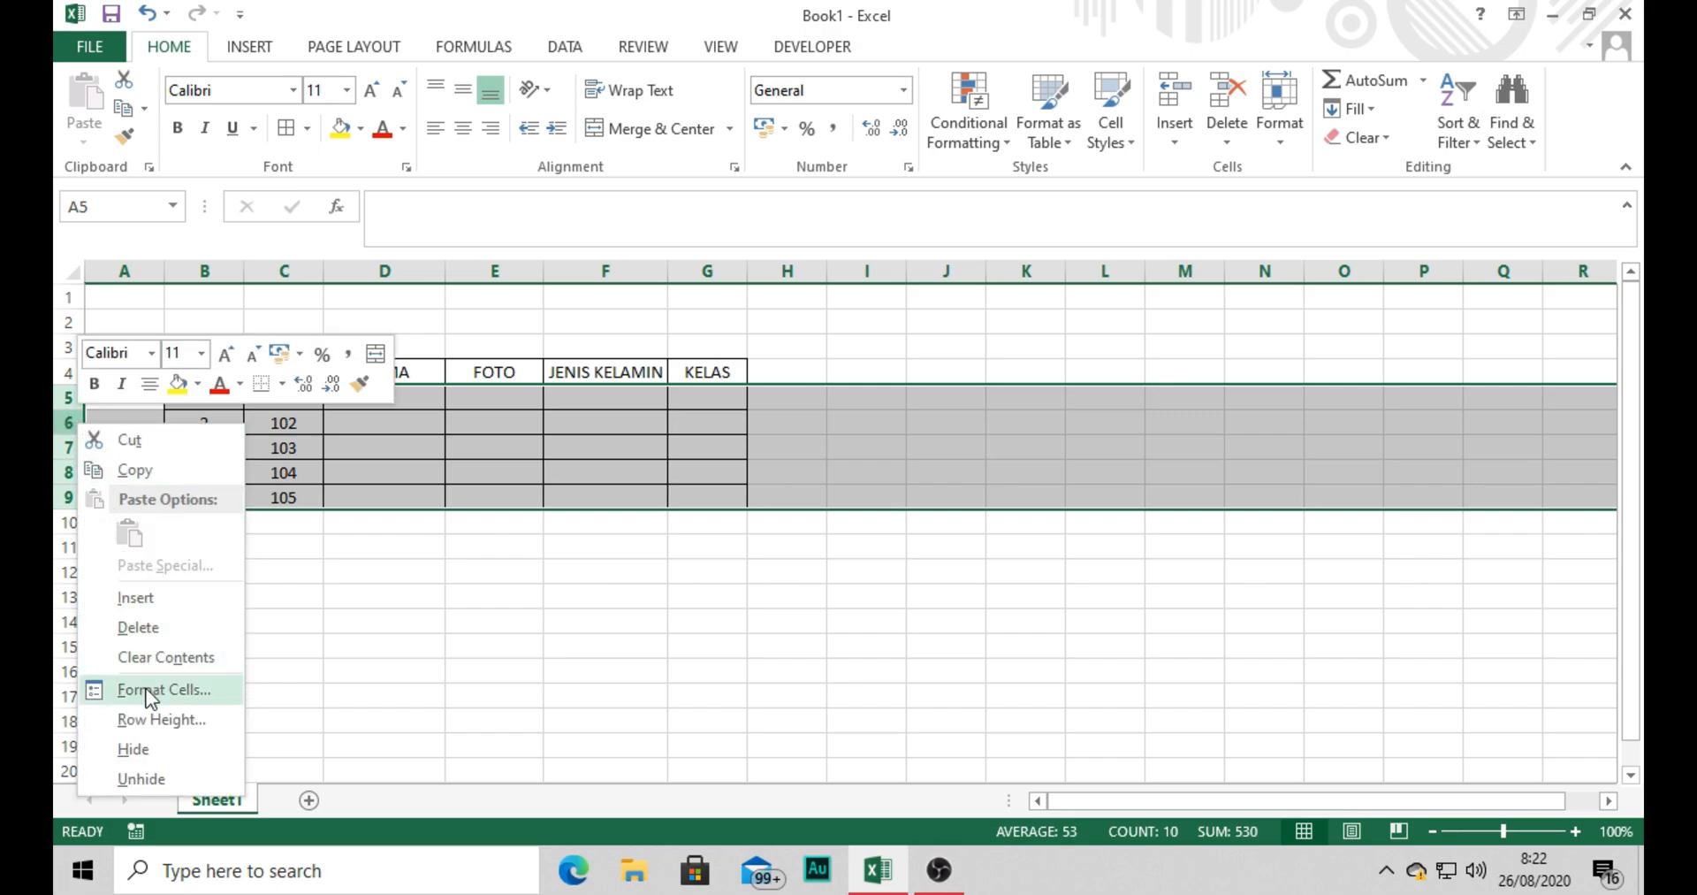
{"action": "left_click", "coordinate": [145, 720]}
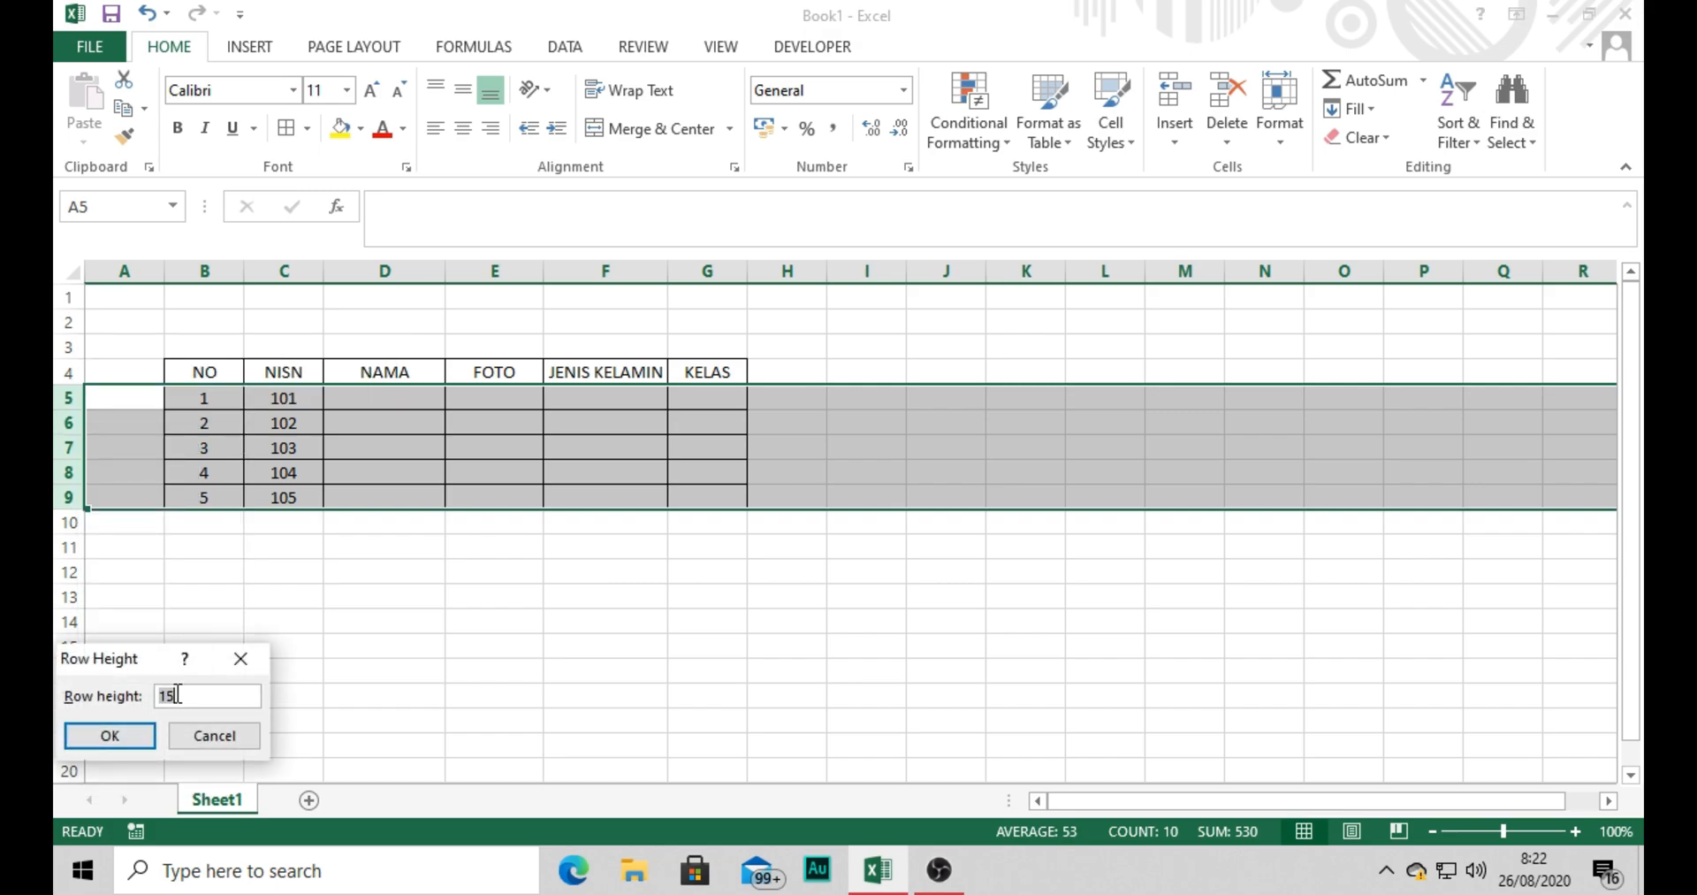
{"action": "type", "text": "45"}
{"action": "key", "text": "Return"}
{"action": "left_click", "coordinate": [820, 554]}
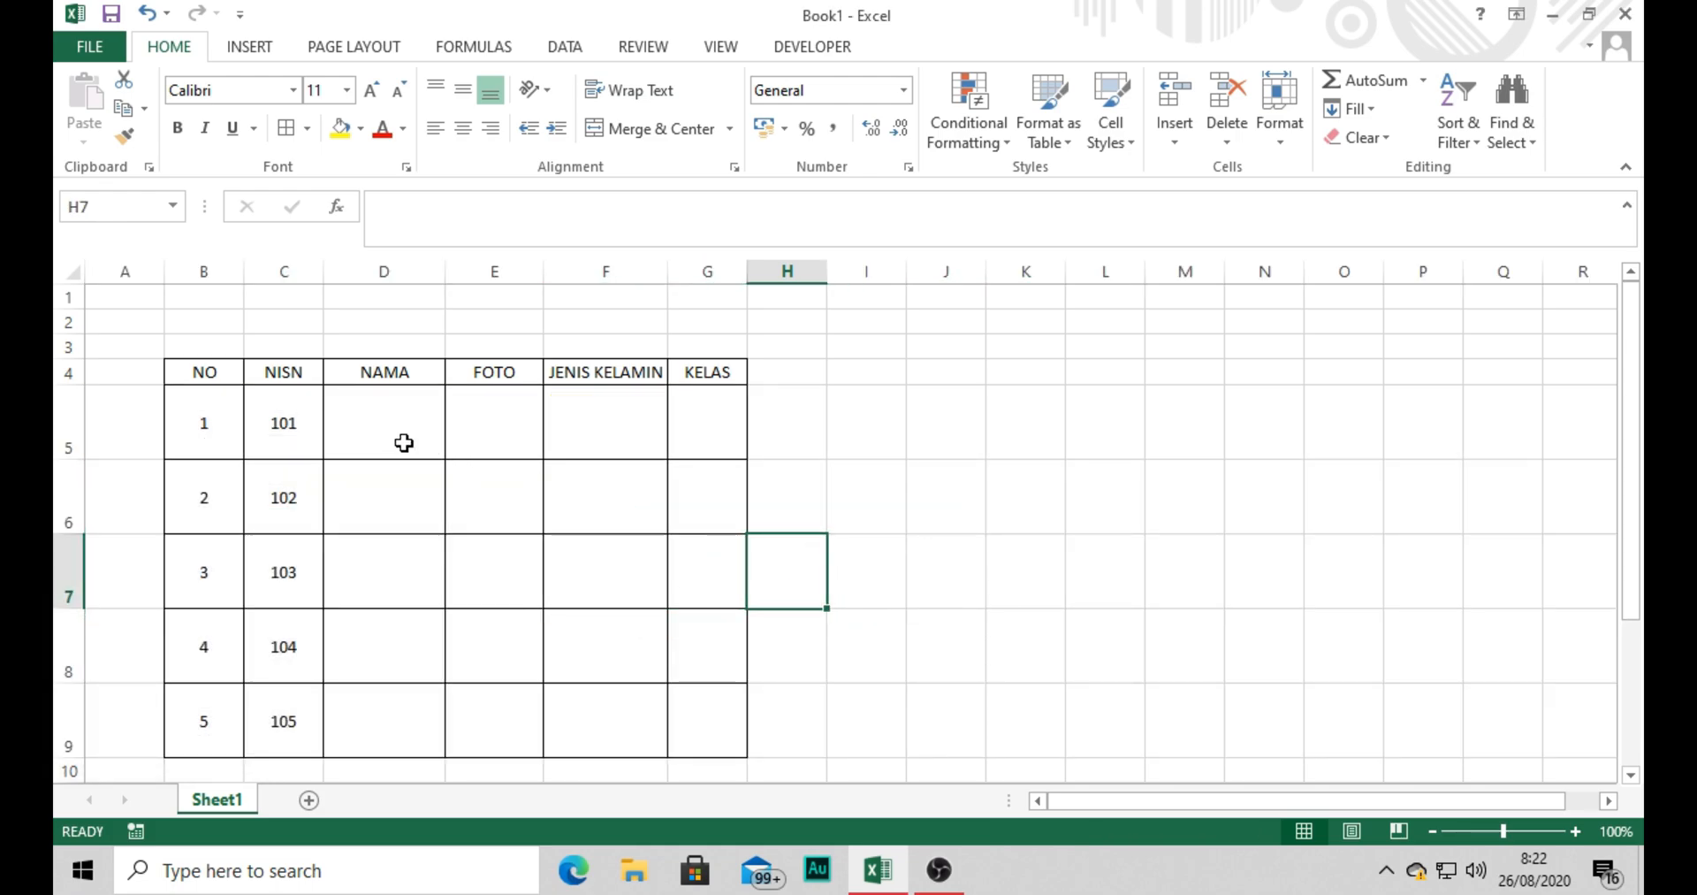
Enter LUFFI and DRAGON in the first two NAMA cells, D5 and D6.
{"action": "left_click", "coordinate": [384, 421]}
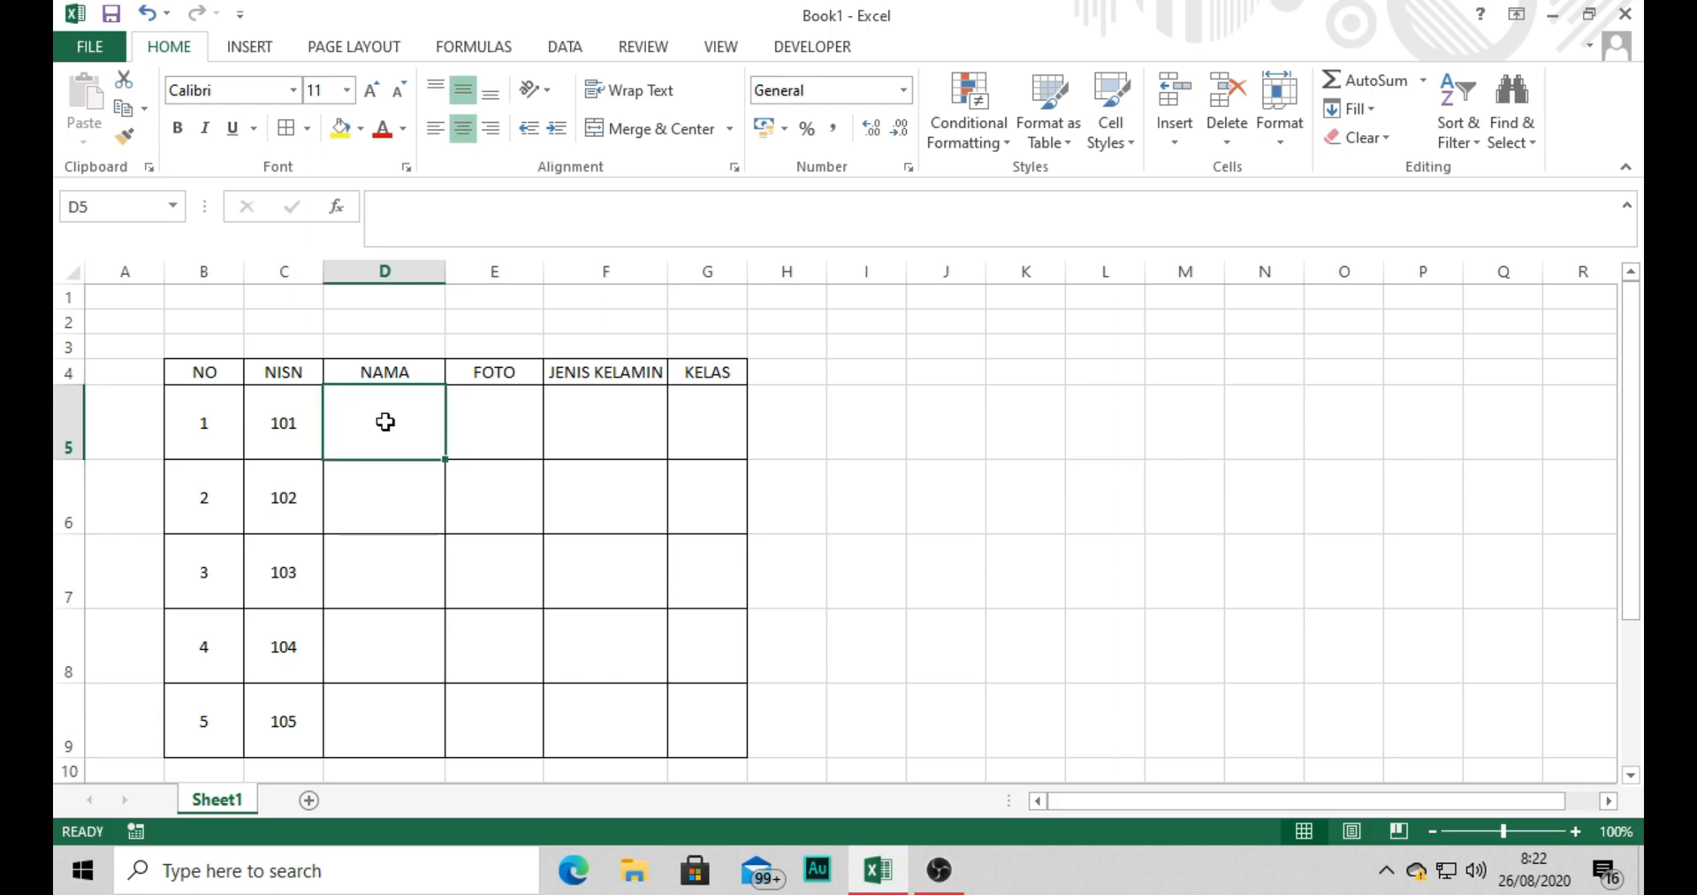
{"action": "type", "text": "LUFFI"}
{"action": "key", "text": "Return"}
{"action": "type", "text": "DRQA"}
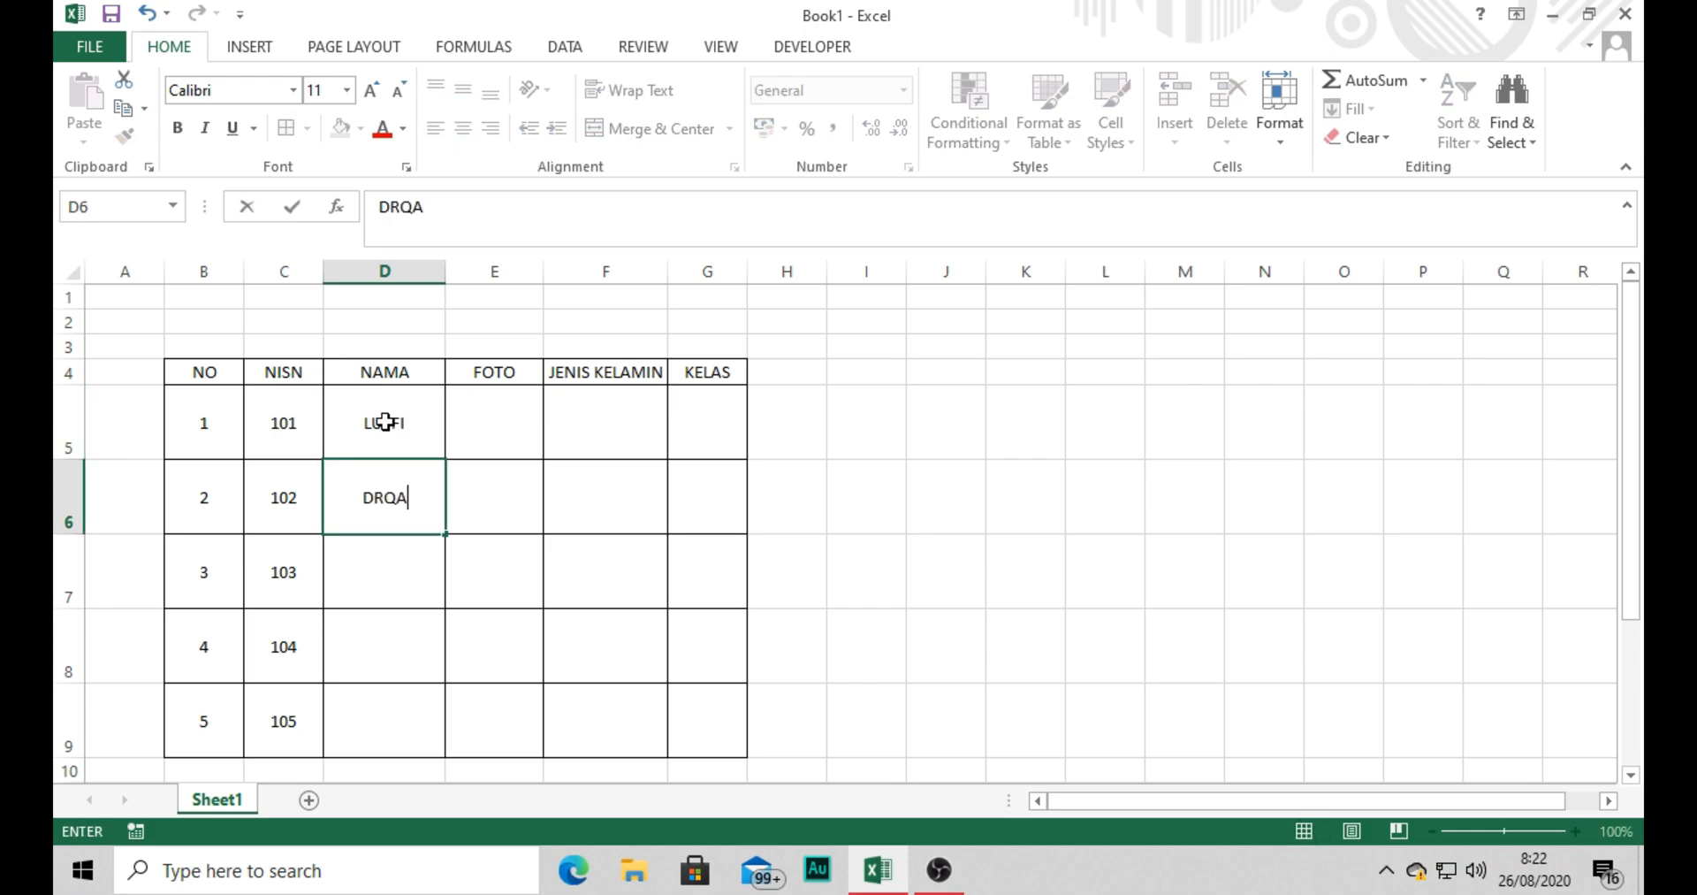
{"action": "key", "text": "BackSpace"}
{"action": "key", "text": "BackSpace"}
{"action": "type", "text": "AGON"}
{"action": "key", "text": "Return"}
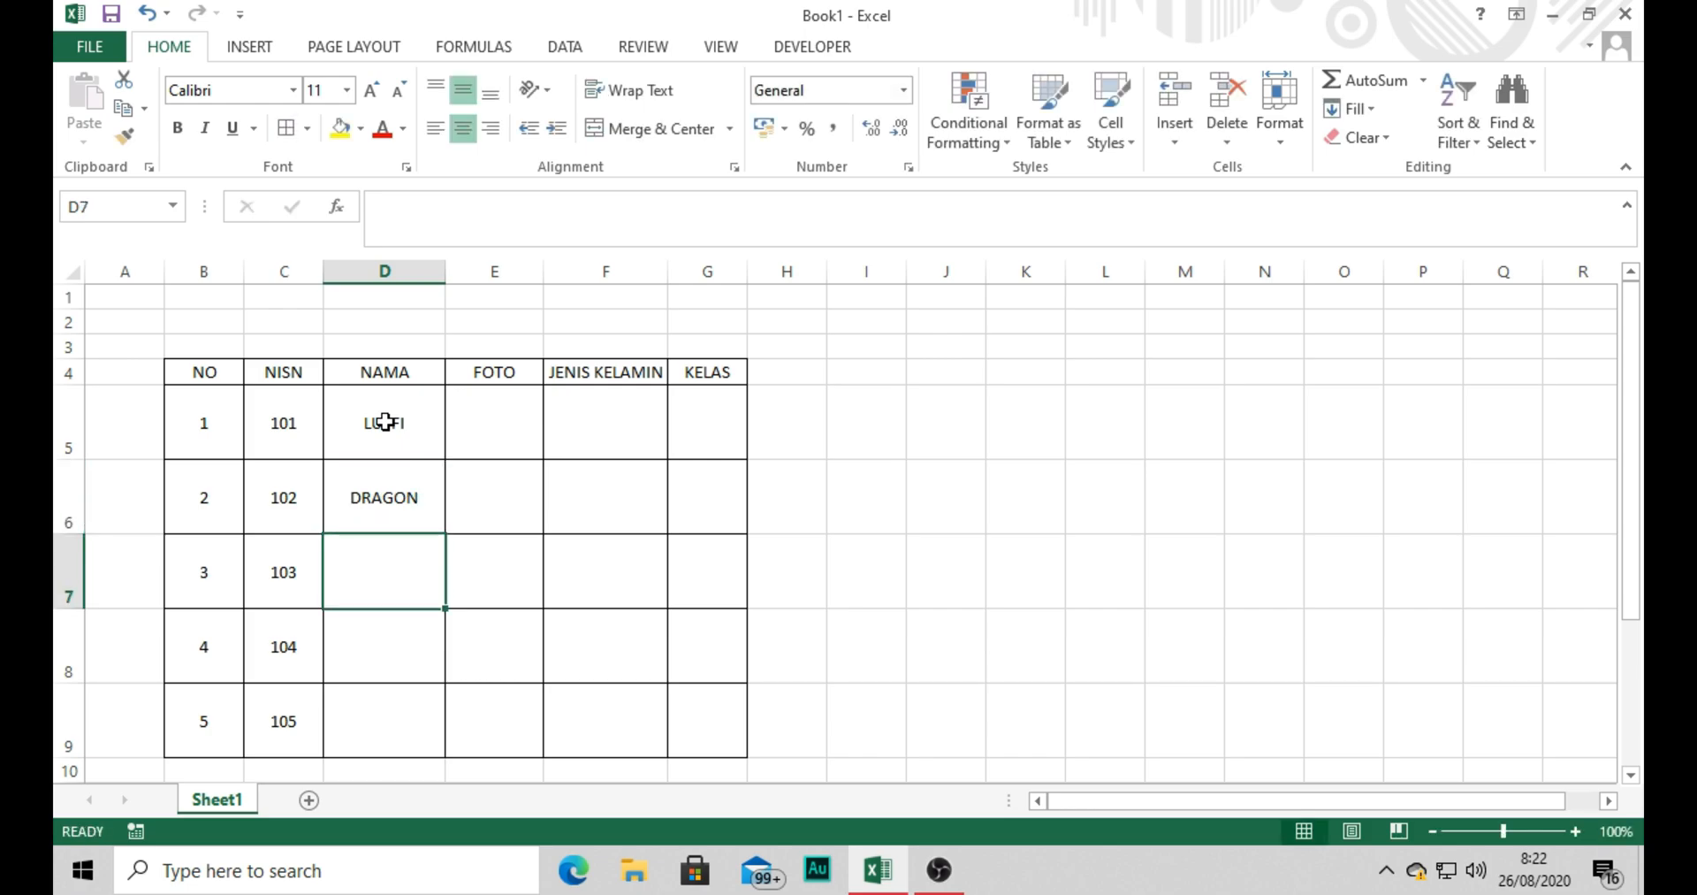
Complete the NAMA column with ZORO, SANJI and USOP in D7 to D9.
{"action": "type", "text": "S"}
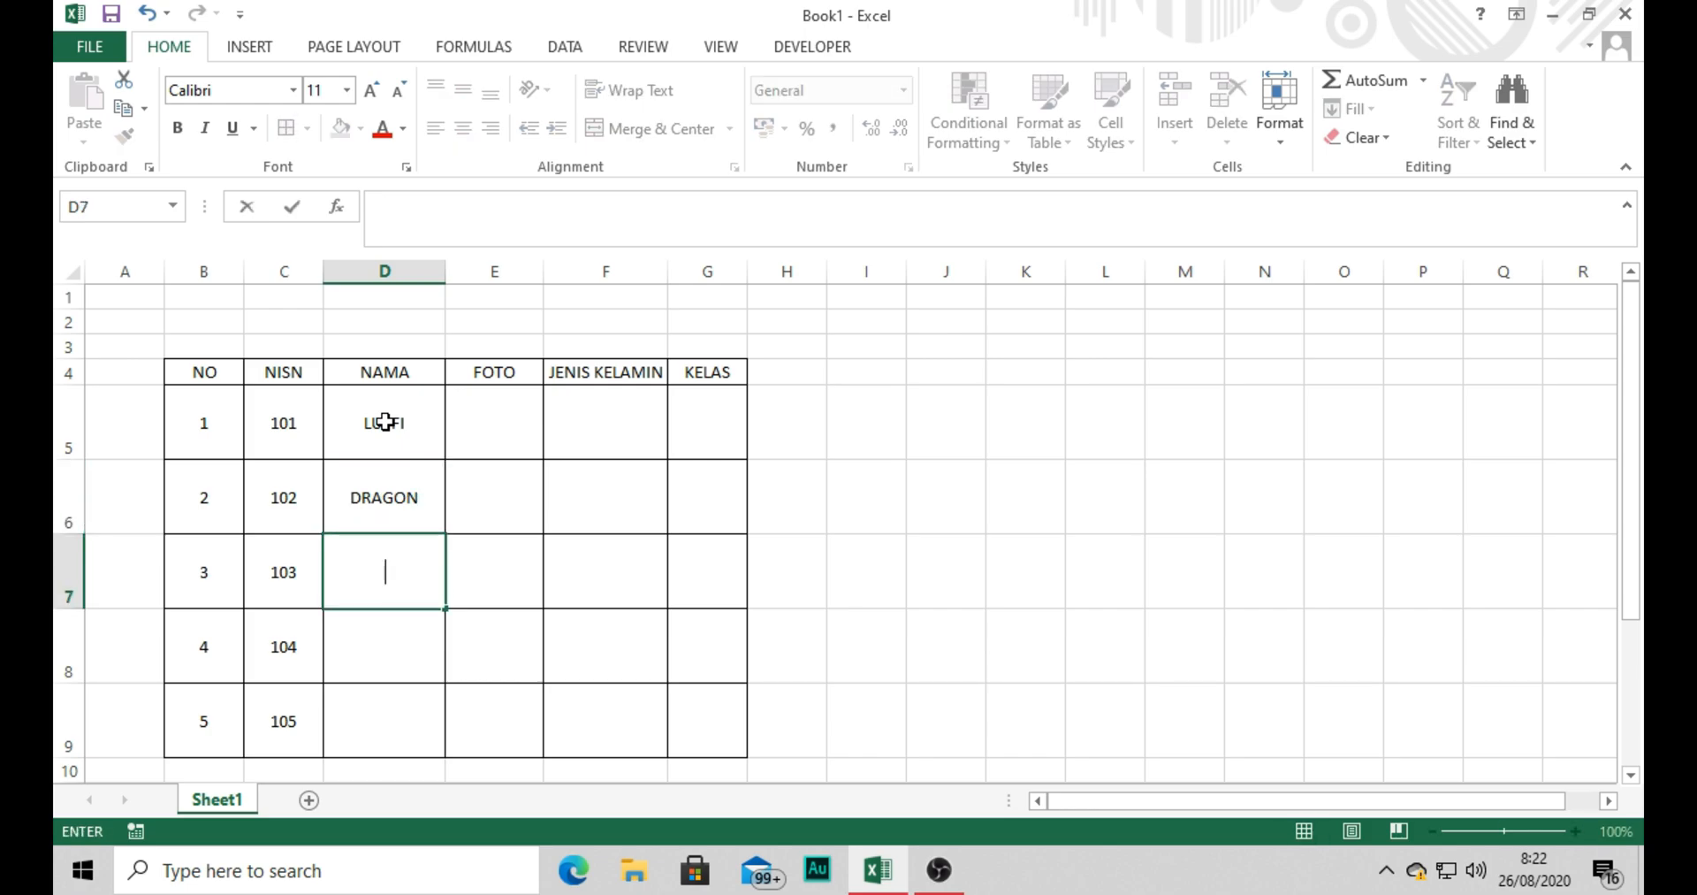
{"action": "type", "text": "ORO"}
{"action": "key", "text": "Return"}
{"action": "type", "text": "SANJU"}
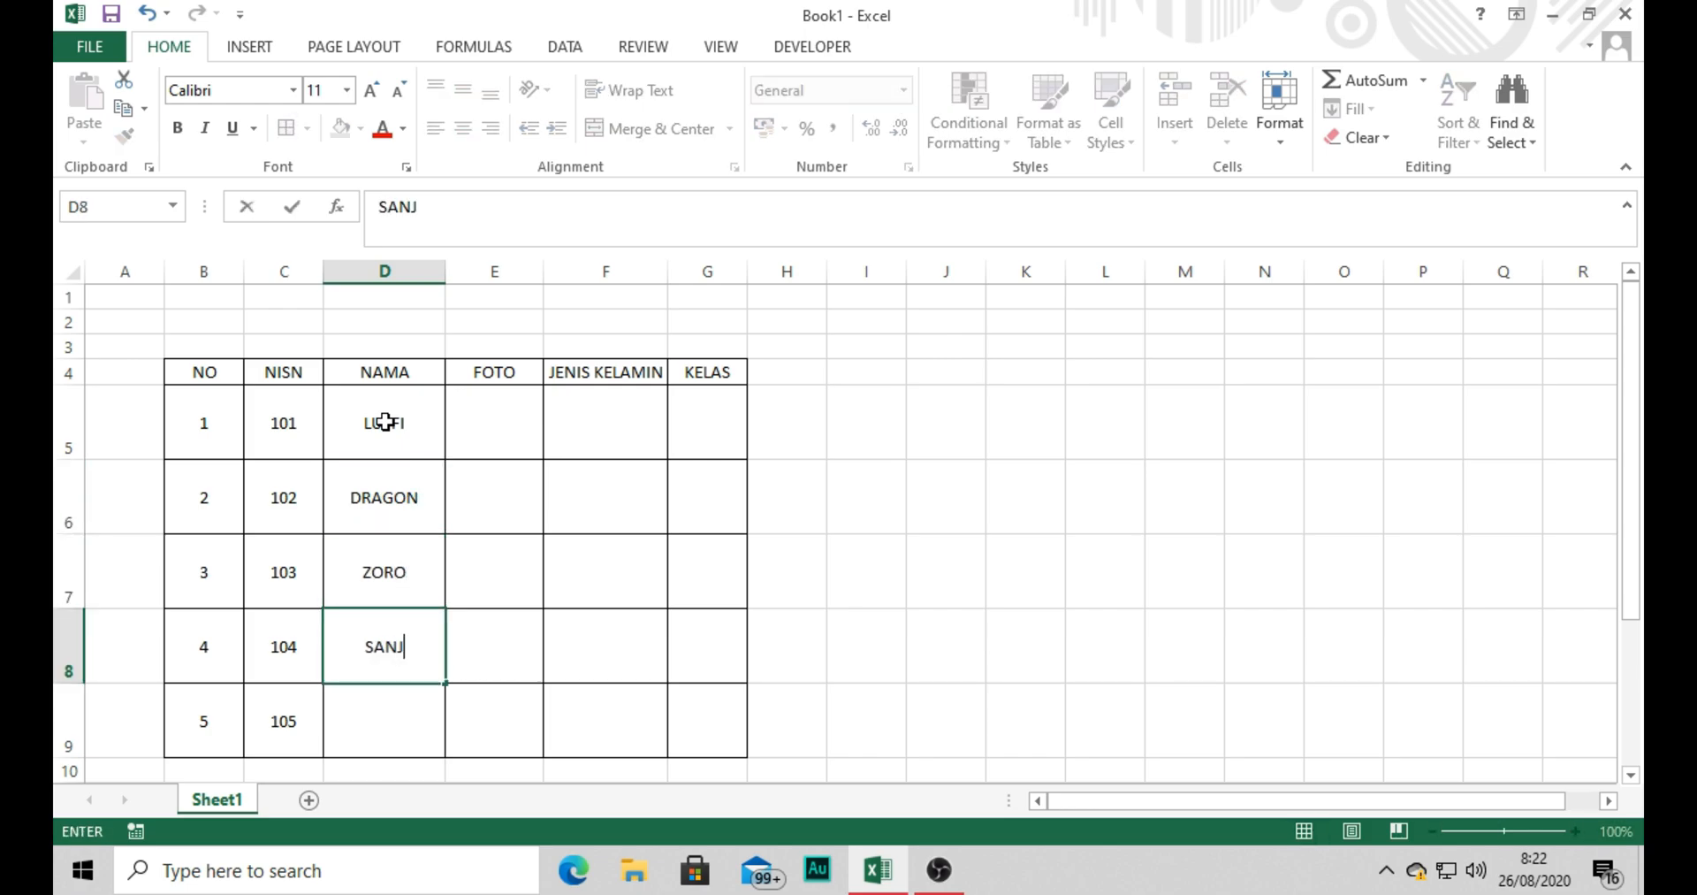
{"action": "key", "text": "Return"}
{"action": "type", "text": "USOP"}
{"action": "key", "text": "Return"}
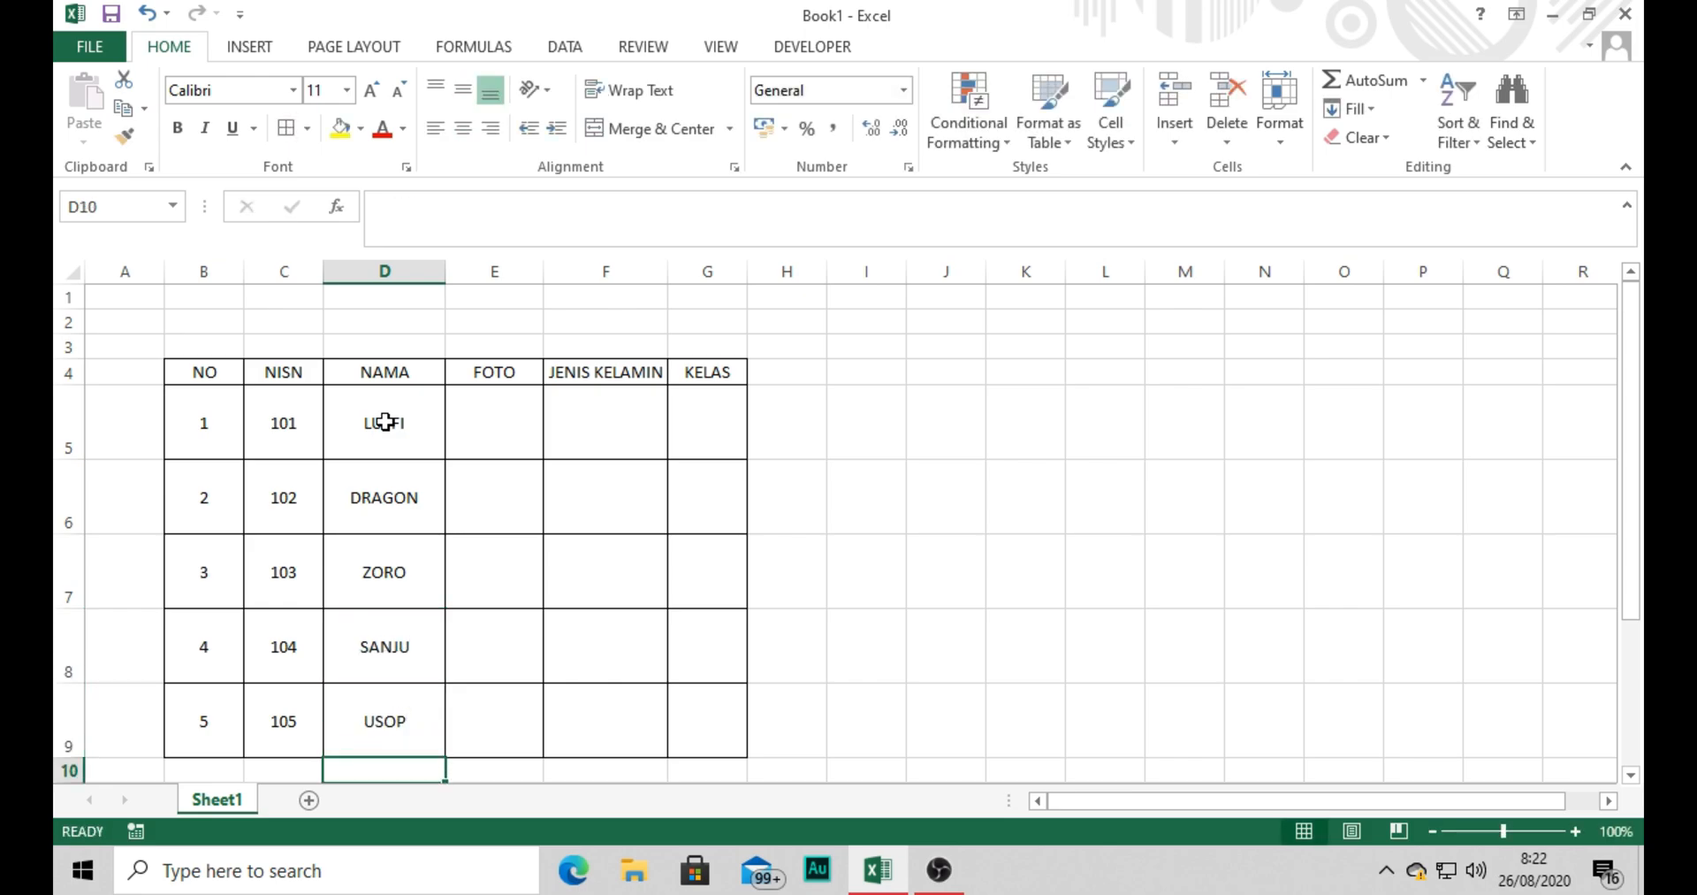
{"action": "key", "text": "Up"}
{"action": "key", "text": "Up"}
{"action": "type", "text": "SANJI"}
{"action": "key", "text": "Return"}
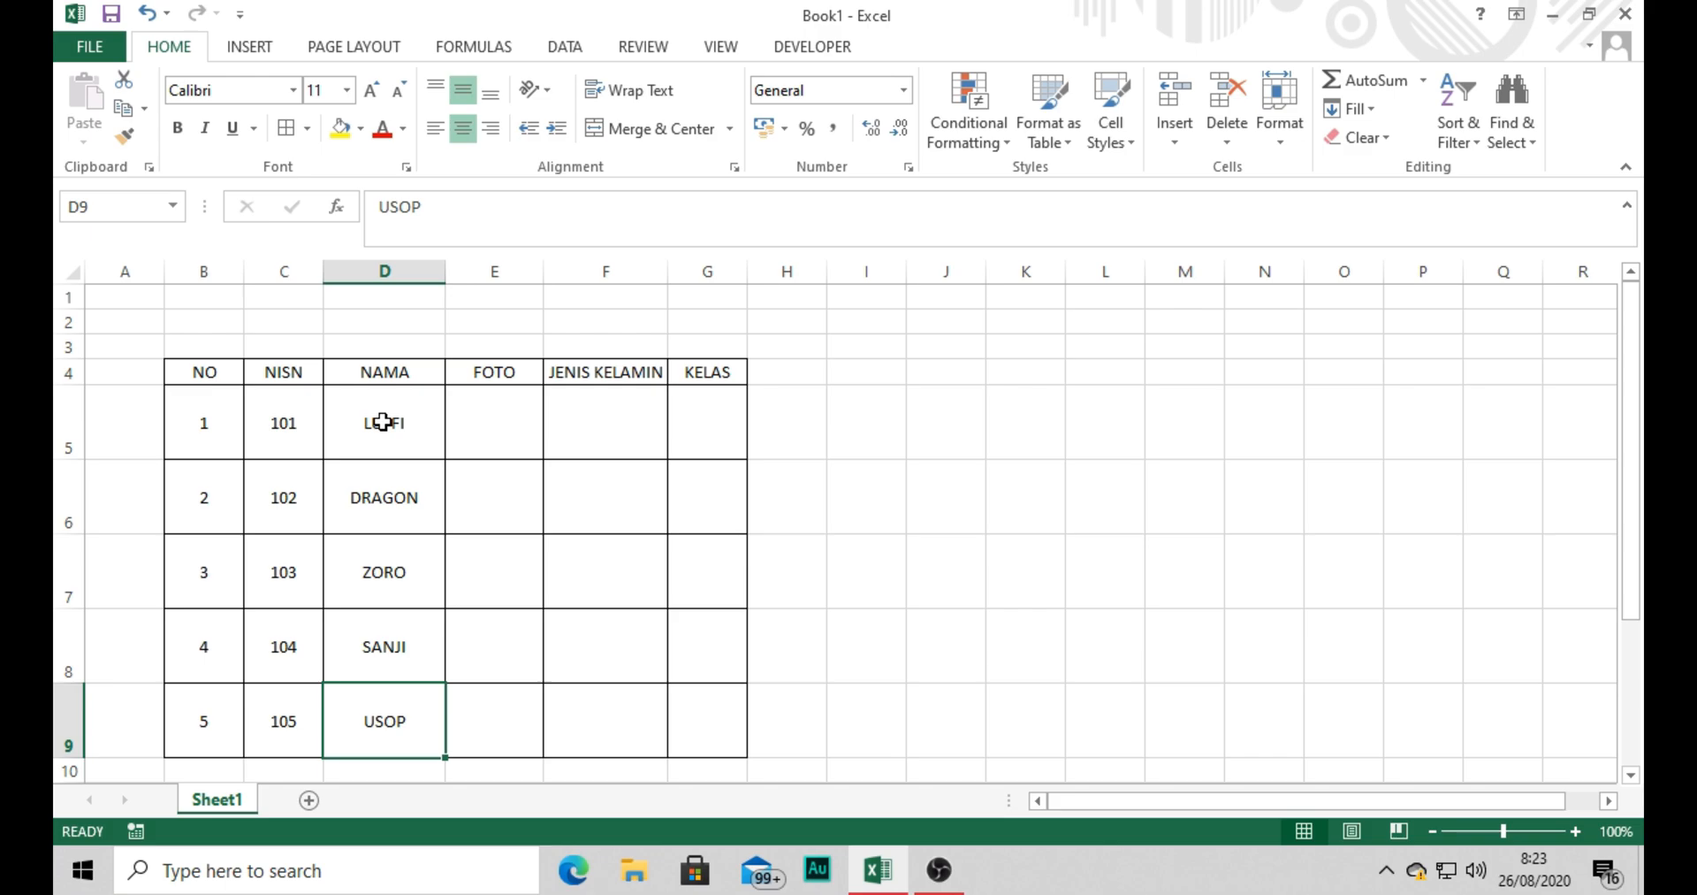
Enter LAKI-LAKI as the JENIS KELAMIN value in F5.
{"action": "left_click", "coordinate": [586, 428]}
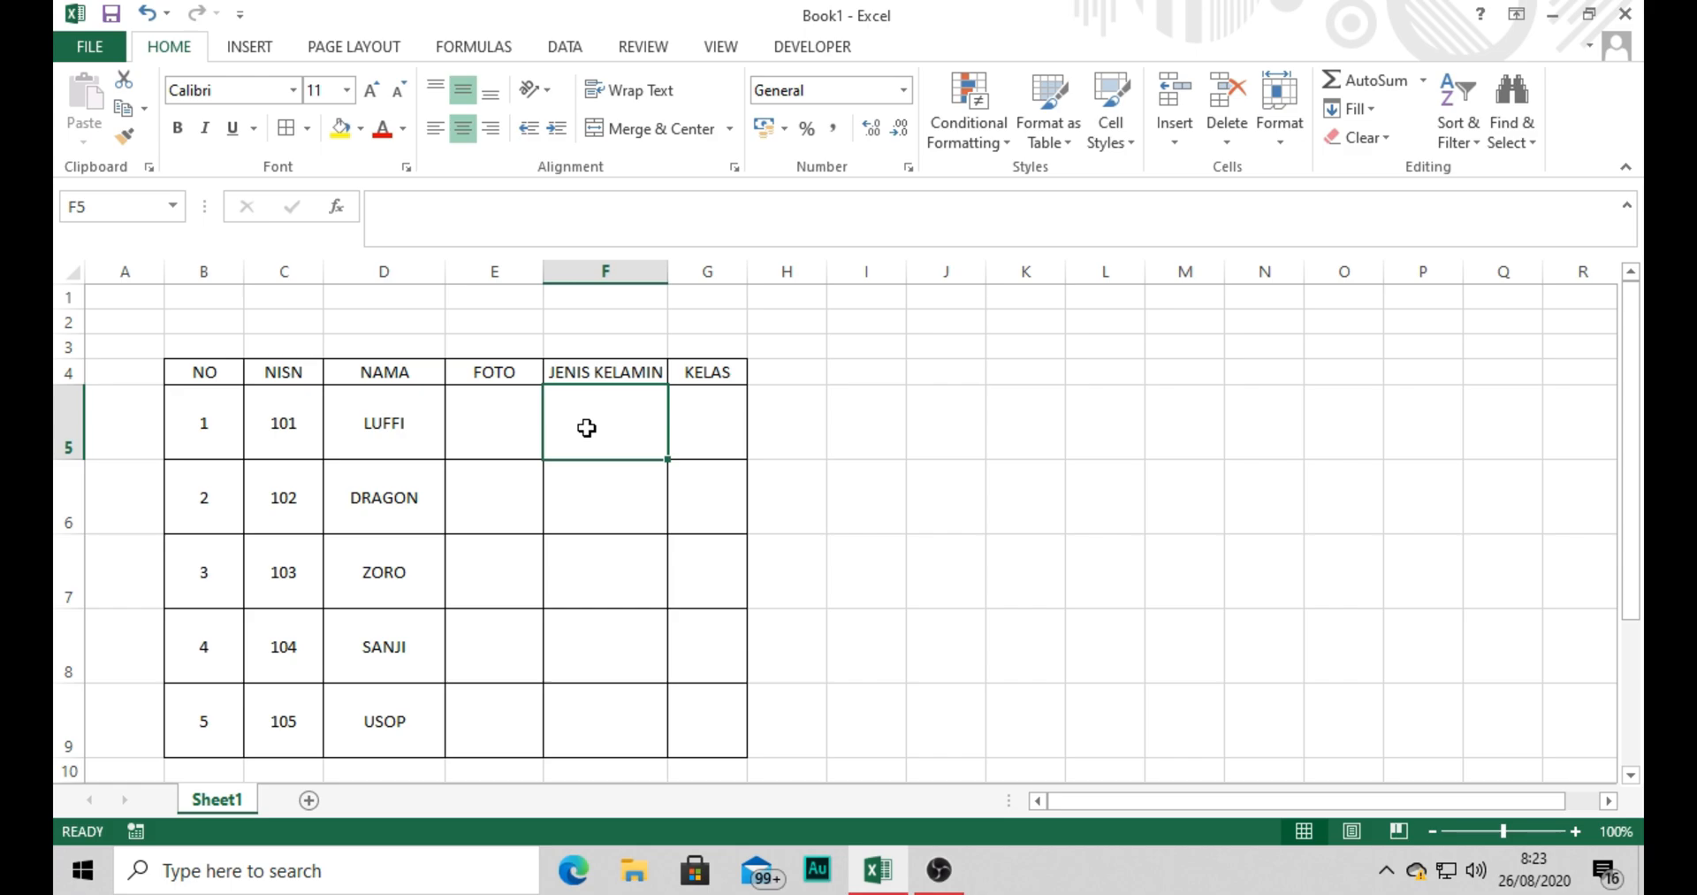
{"action": "type", "text": "lLAK"}
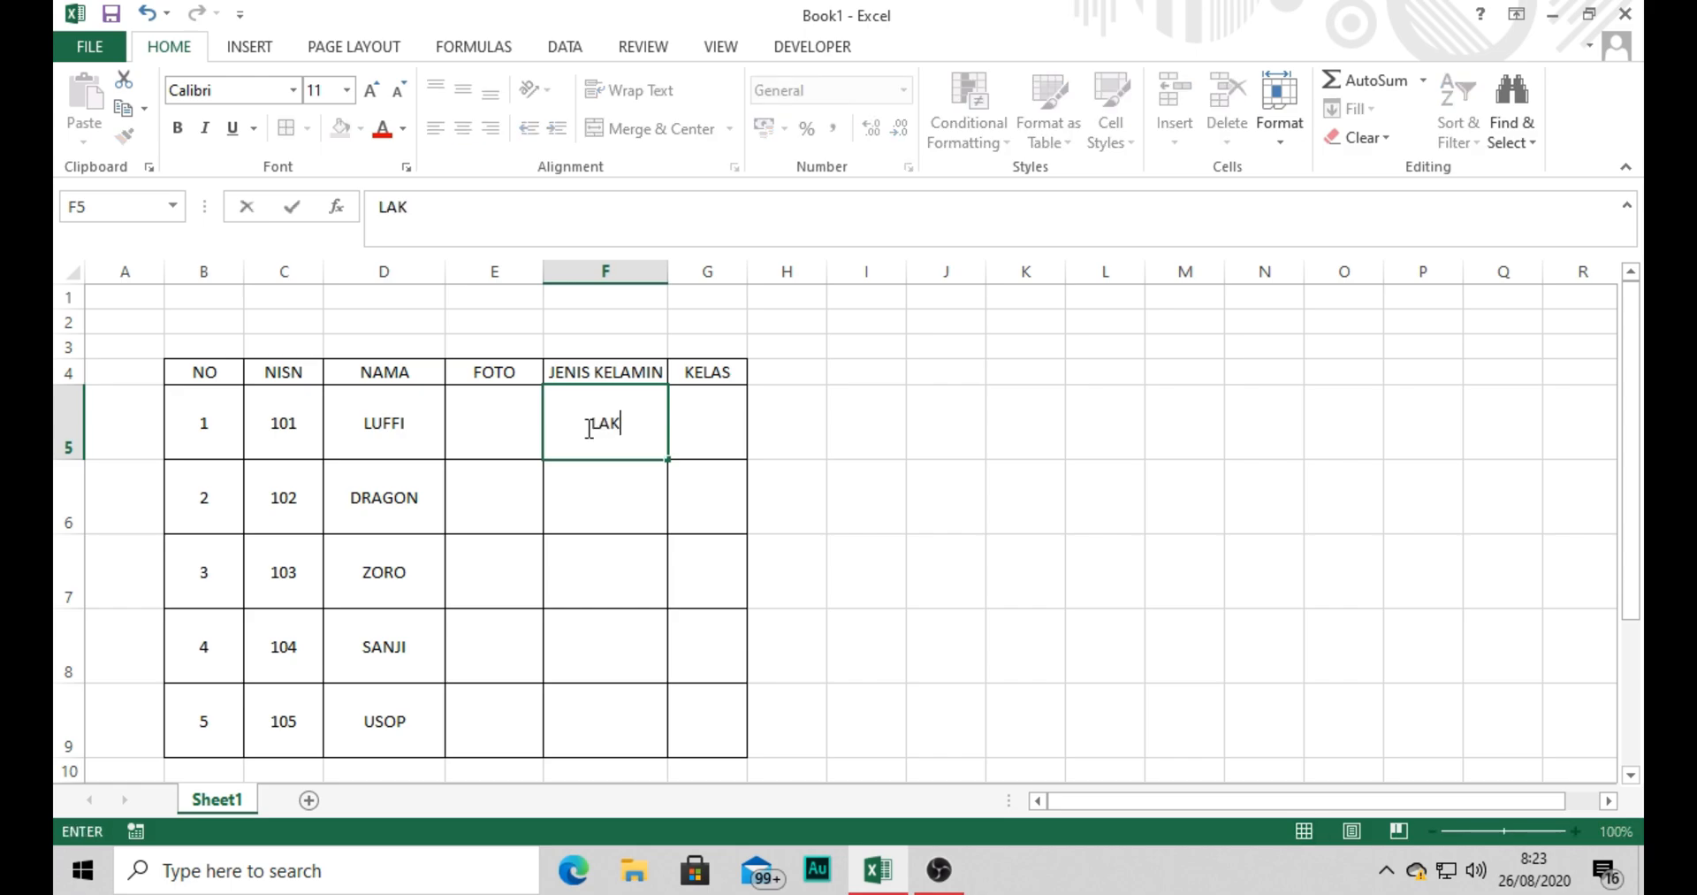
{"action": "type", "text": "I-LAKI"}
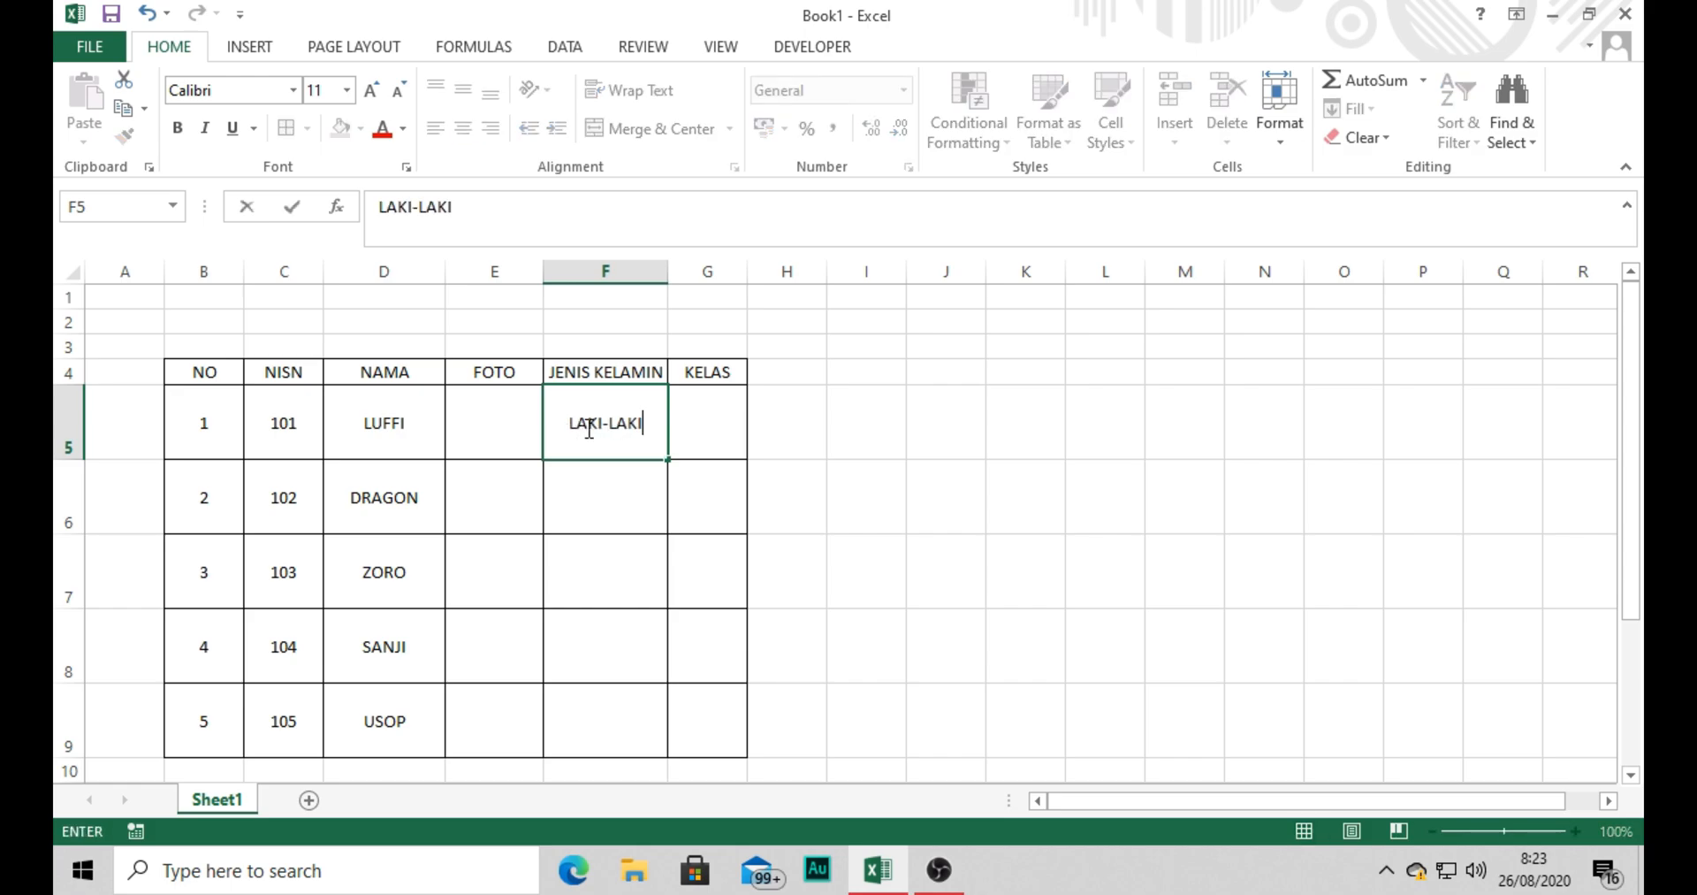
{"action": "key", "text": "Return"}
Copy the LAKI-LAKI entry from F5 into the remaining JENIS KELAMIN cells, F6:F9.
{"action": "left_click", "coordinate": [588, 427]}
{"action": "key", "text": "ctrl+c"}
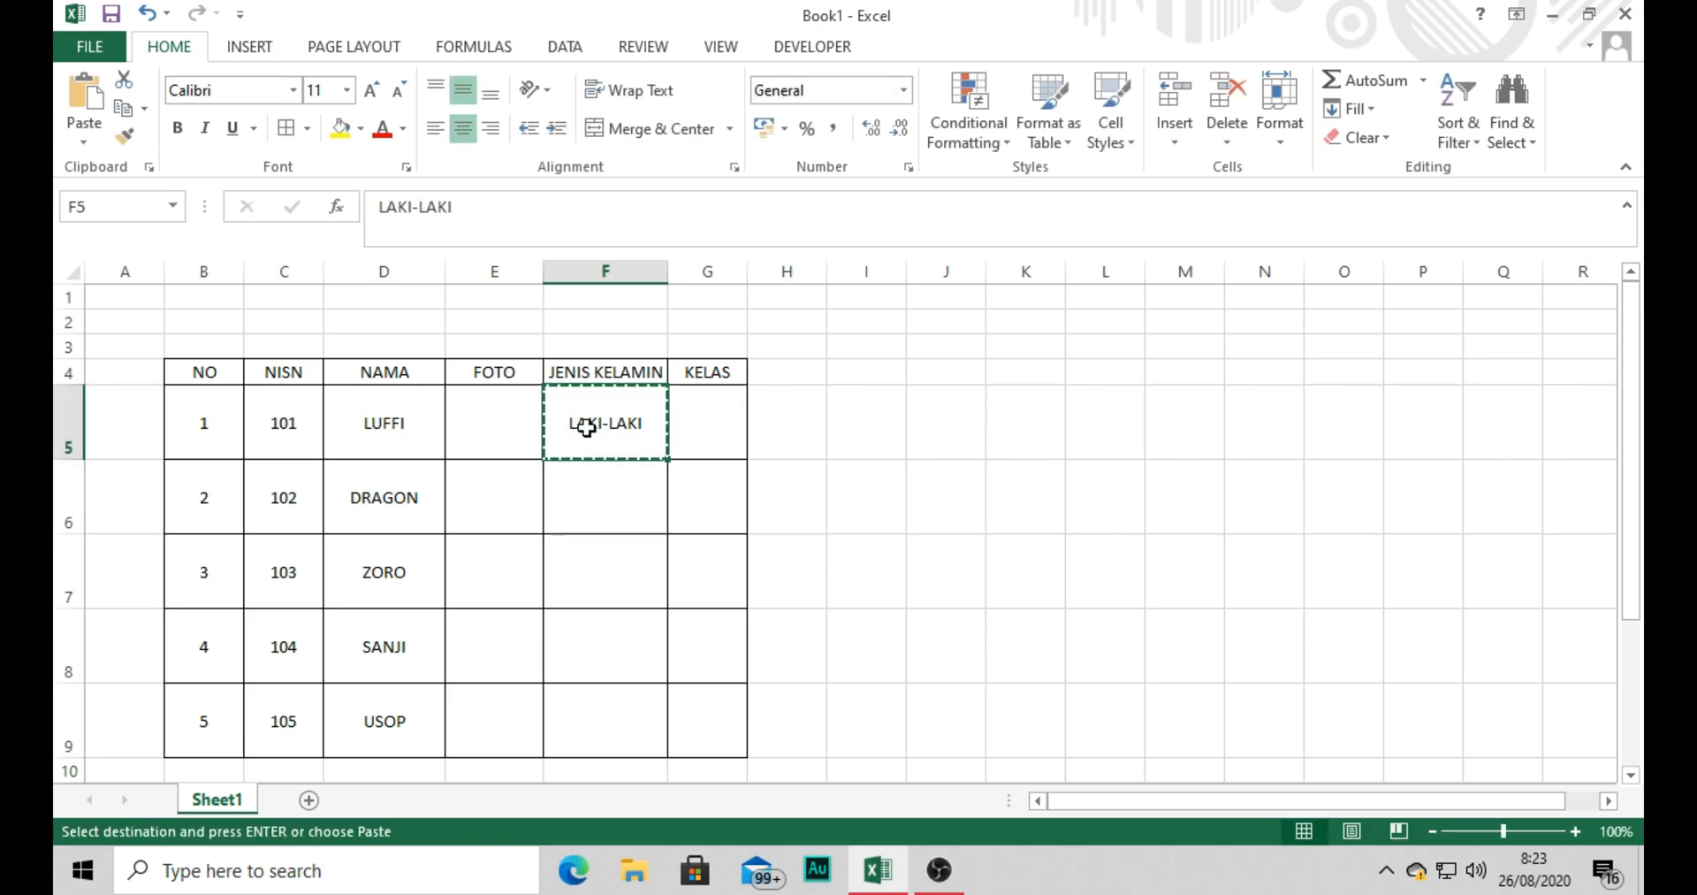
{"action": "key", "text": "Down"}
{"action": "key", "text": "shift+Down"}
{"action": "key", "text": "shift+Down"}
{"action": "key", "text": "shift+Down"}
{"action": "key", "text": "shift+Down"}
{"action": "key", "text": "shift+Up"}
{"action": "key", "text": "ctrl+v"}
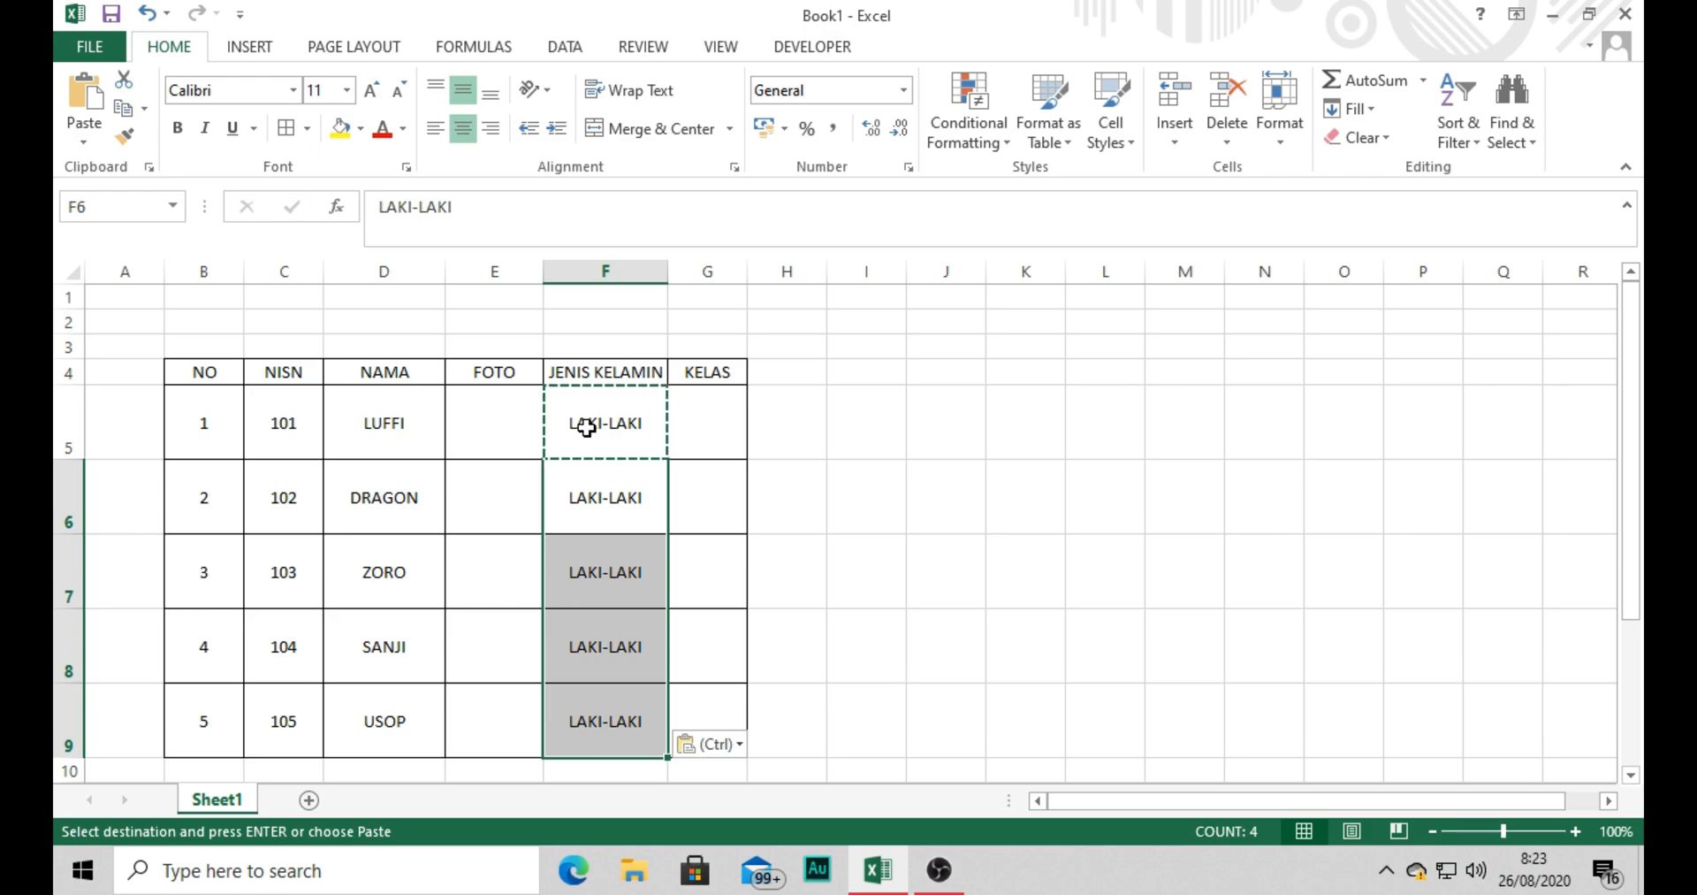
Enter X MIPA 1 and X MIPA 2 in the first two KELAS cells, G5 and G6.
{"action": "left_click_drag", "start_coordinate": [723, 468], "coordinate": [704, 439]}
{"action": "left_click", "coordinate": [704, 439]}
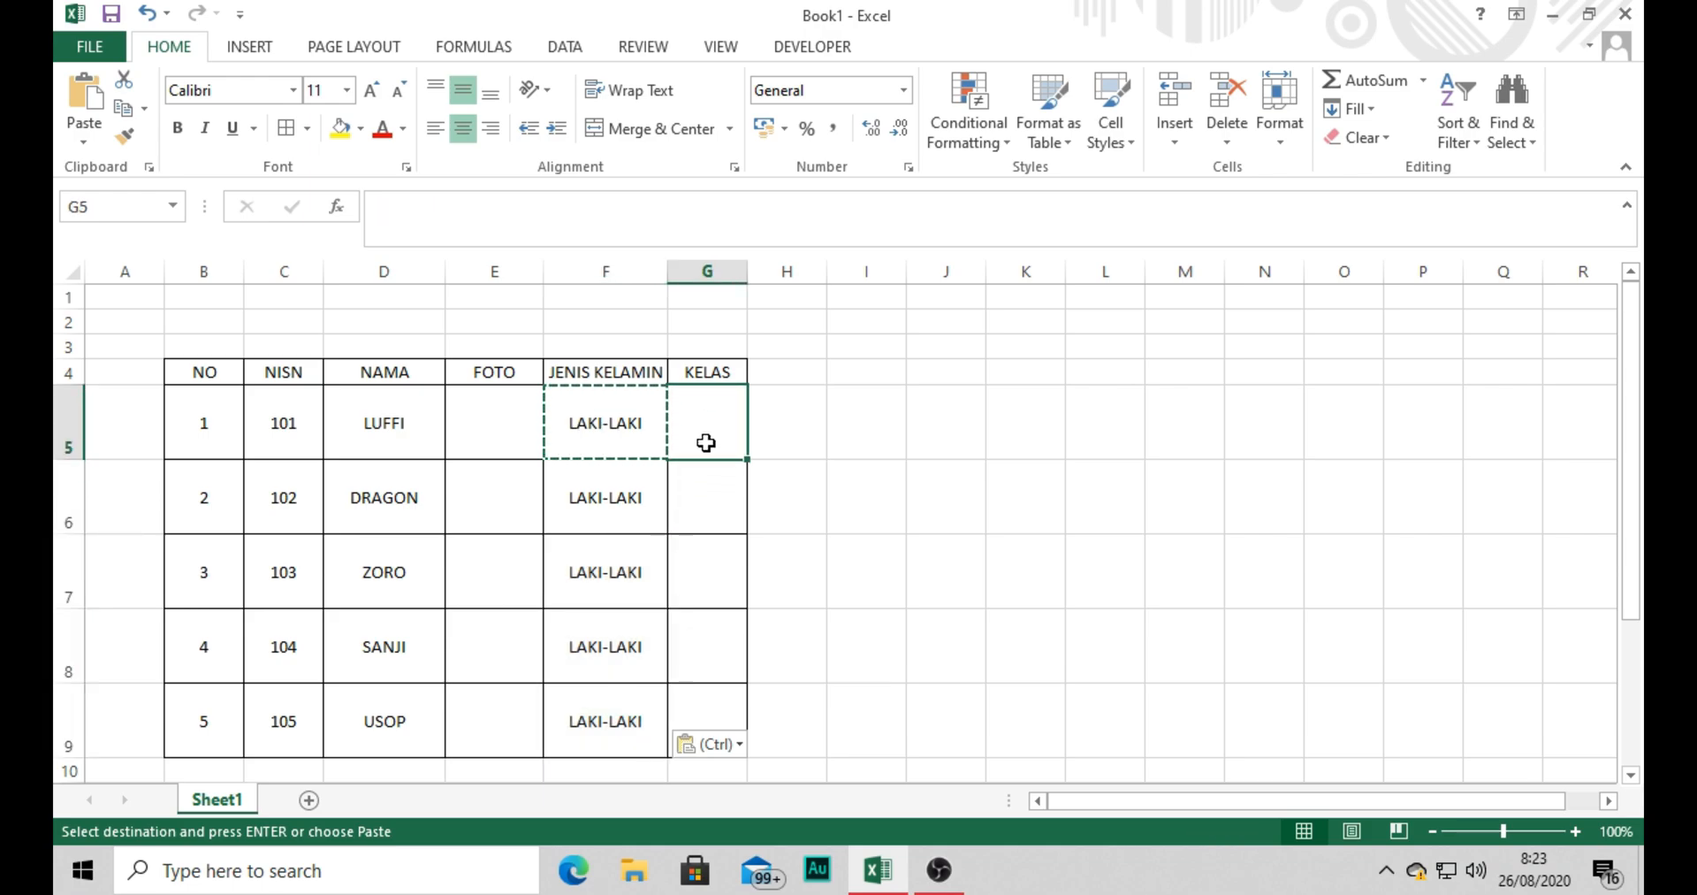
{"action": "double_click", "coordinate": [709, 433]}
{"action": "type", "text": "X MIPA 1"}
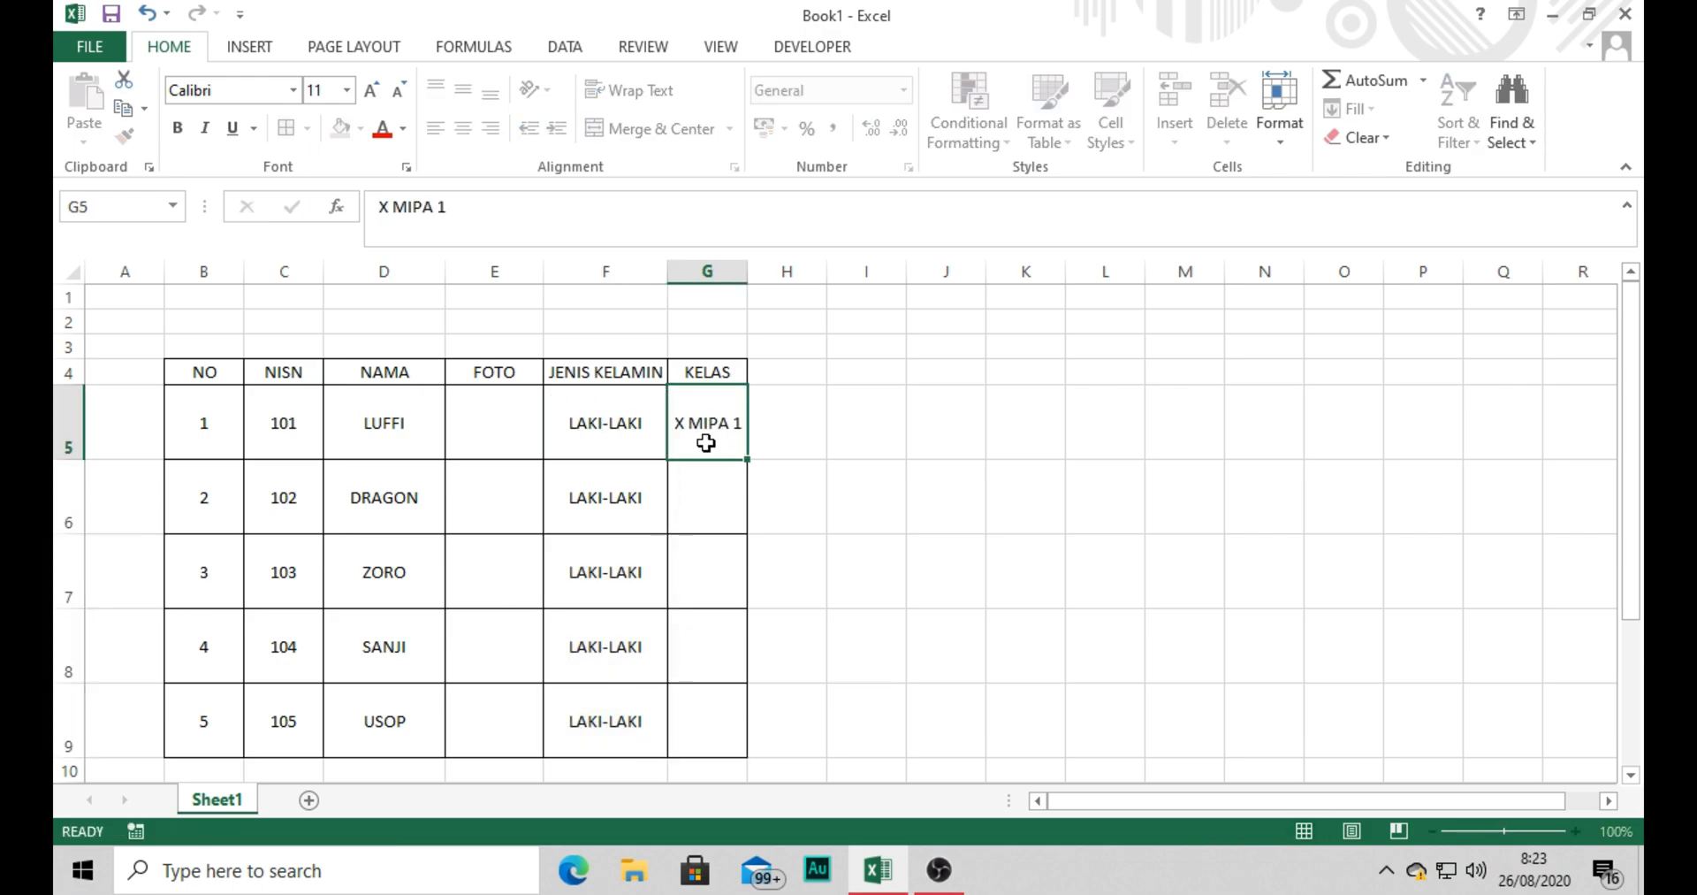
{"action": "key", "text": "Return"}
{"action": "type", "text": "X MIPA 2"}
{"action": "key", "text": "Return"}
Enter X IPS 1 as the KELAS value in G7, removing the stray backslash.
{"action": "type", "text": "X IPSW"}
{"action": "key", "text": "BackSpace"}
{"action": "type", "text": "1\\"}
{"action": "key", "text": "Return"}
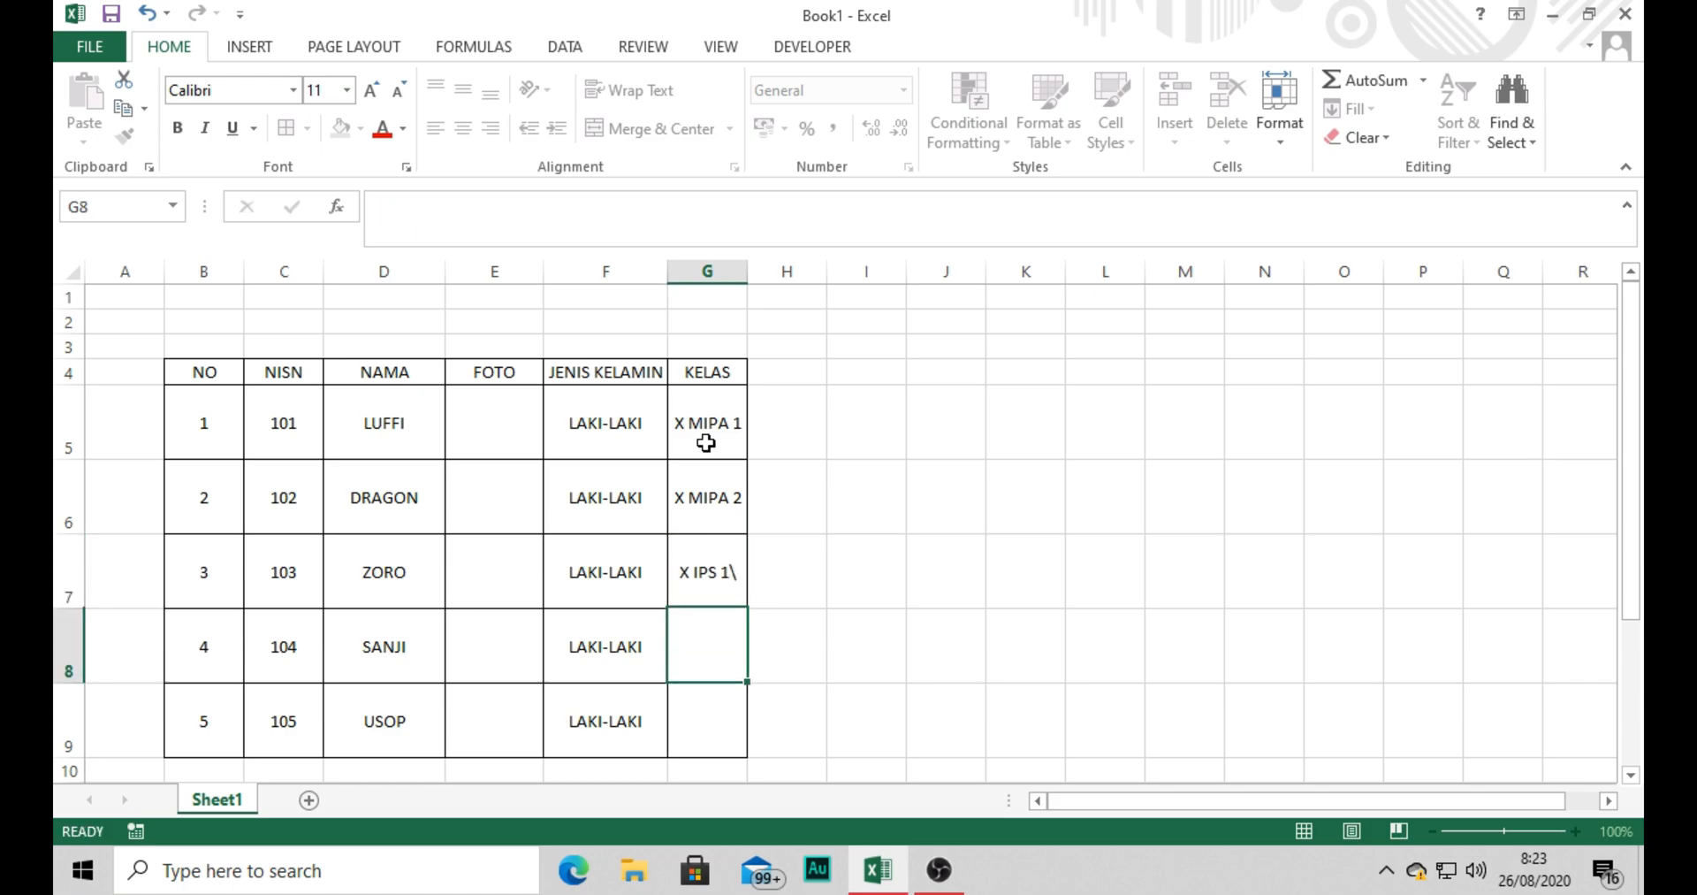
{"action": "key", "text": "Up"}
{"action": "type", "text": "X IPS 1\\"}
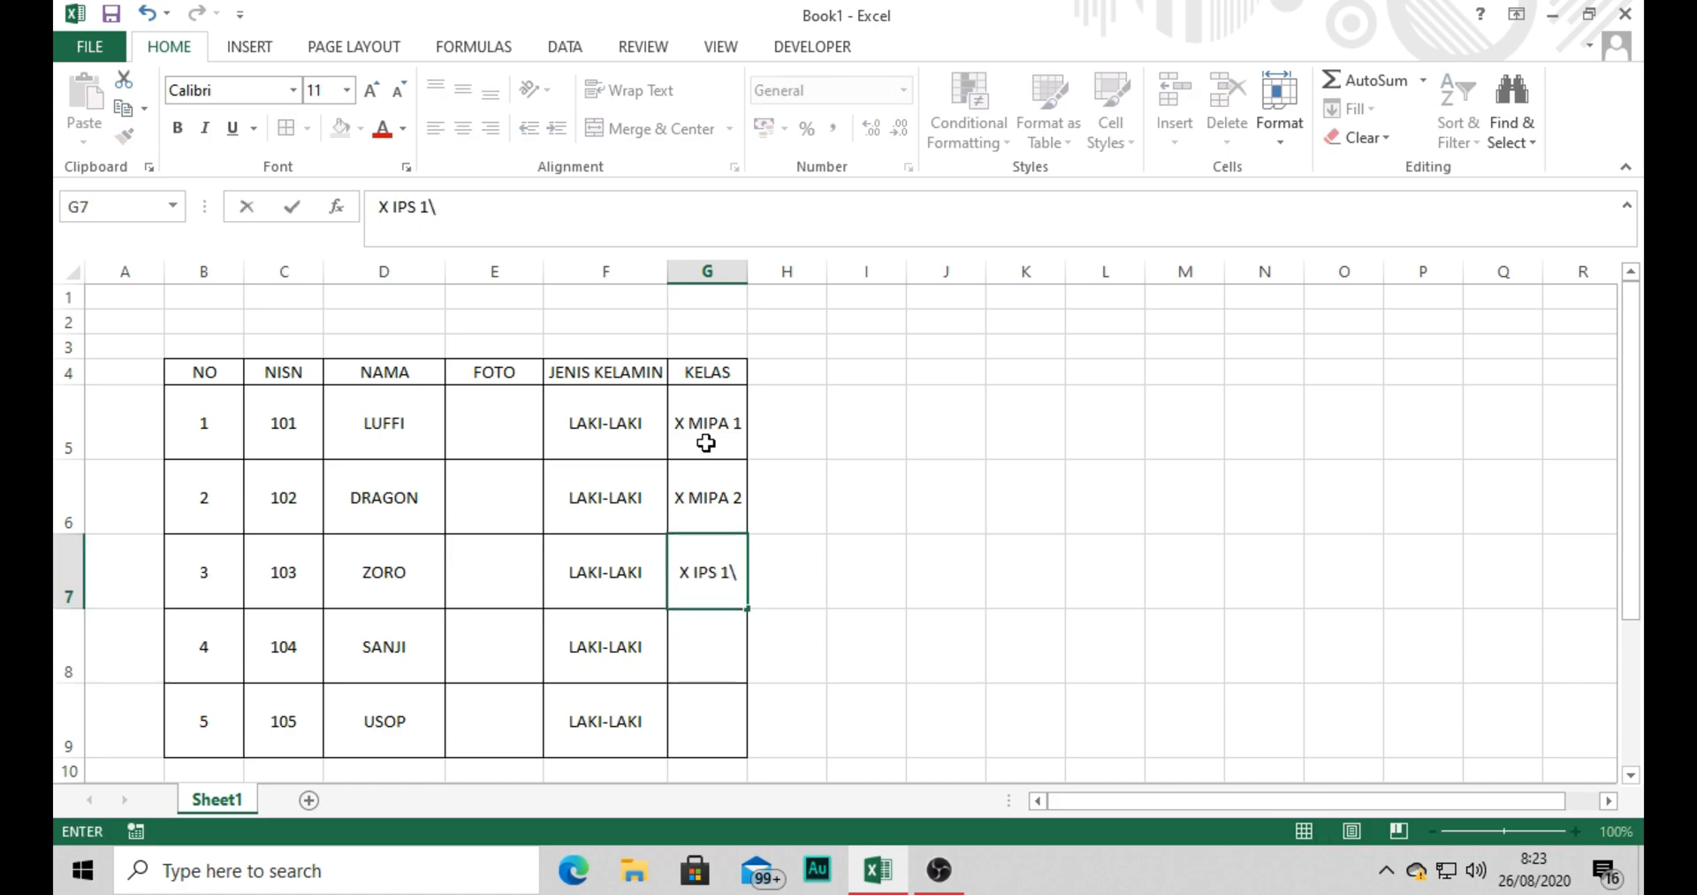
{"action": "key", "text": "BackSpace"}
{"action": "key", "text": "Return"}
Complete the KELAS column with X AGAMA in G8 and X BAHASA in G9.
{"action": "type", "text": "X AGA"}
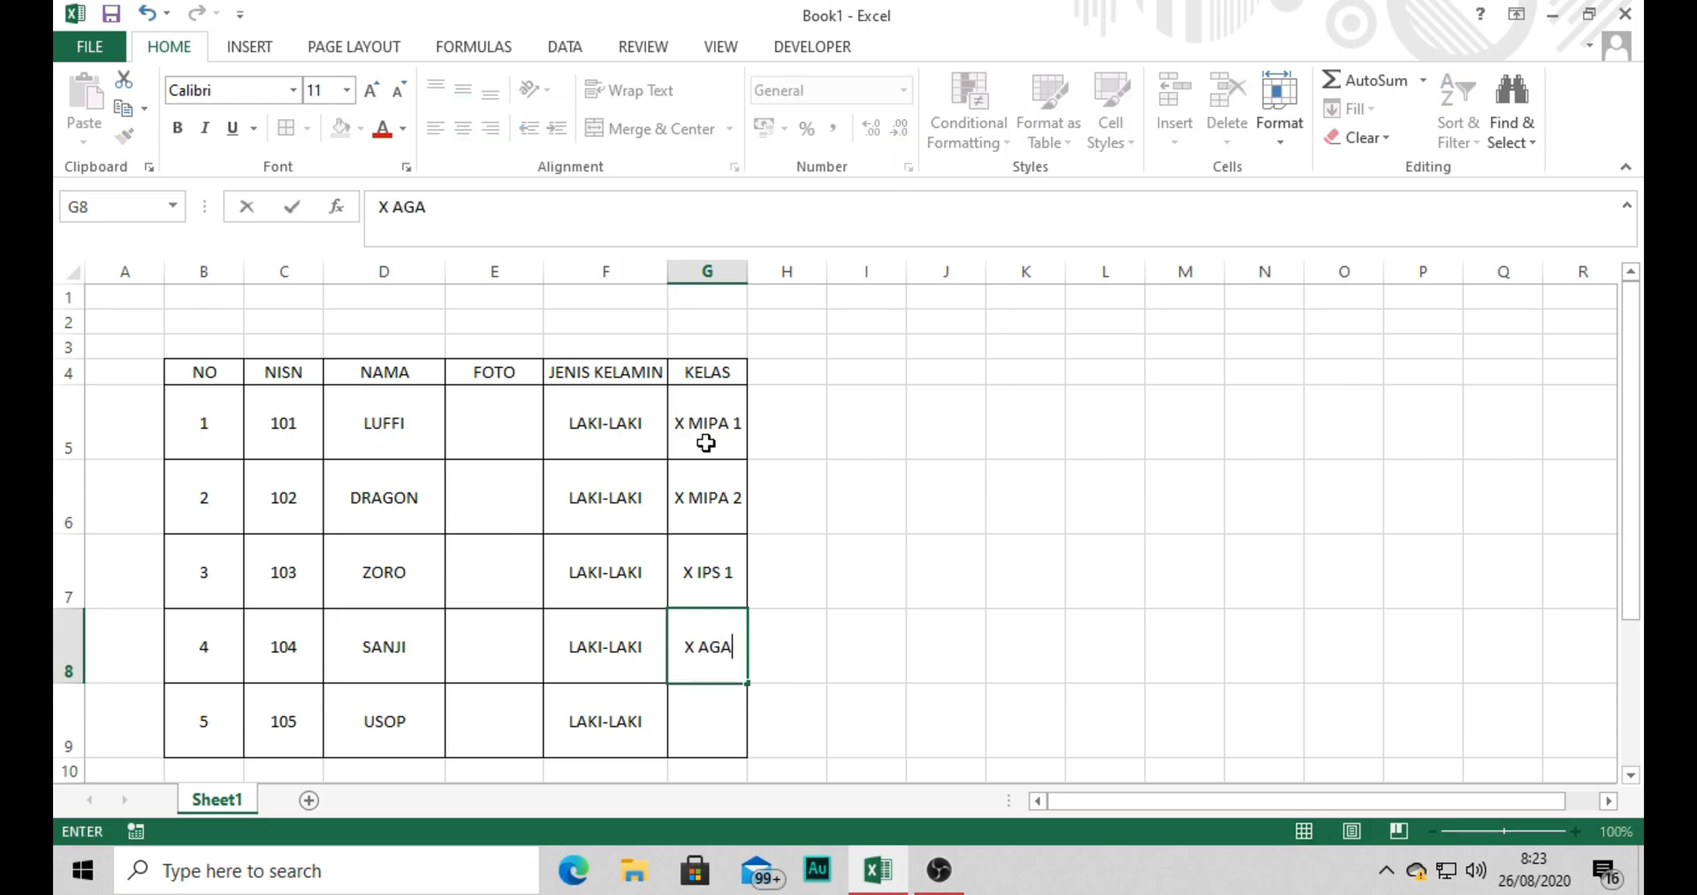
{"action": "type", "text": "MA"}
{"action": "key", "text": "Return"}
{"action": "type", "text": "X BAHASA"}
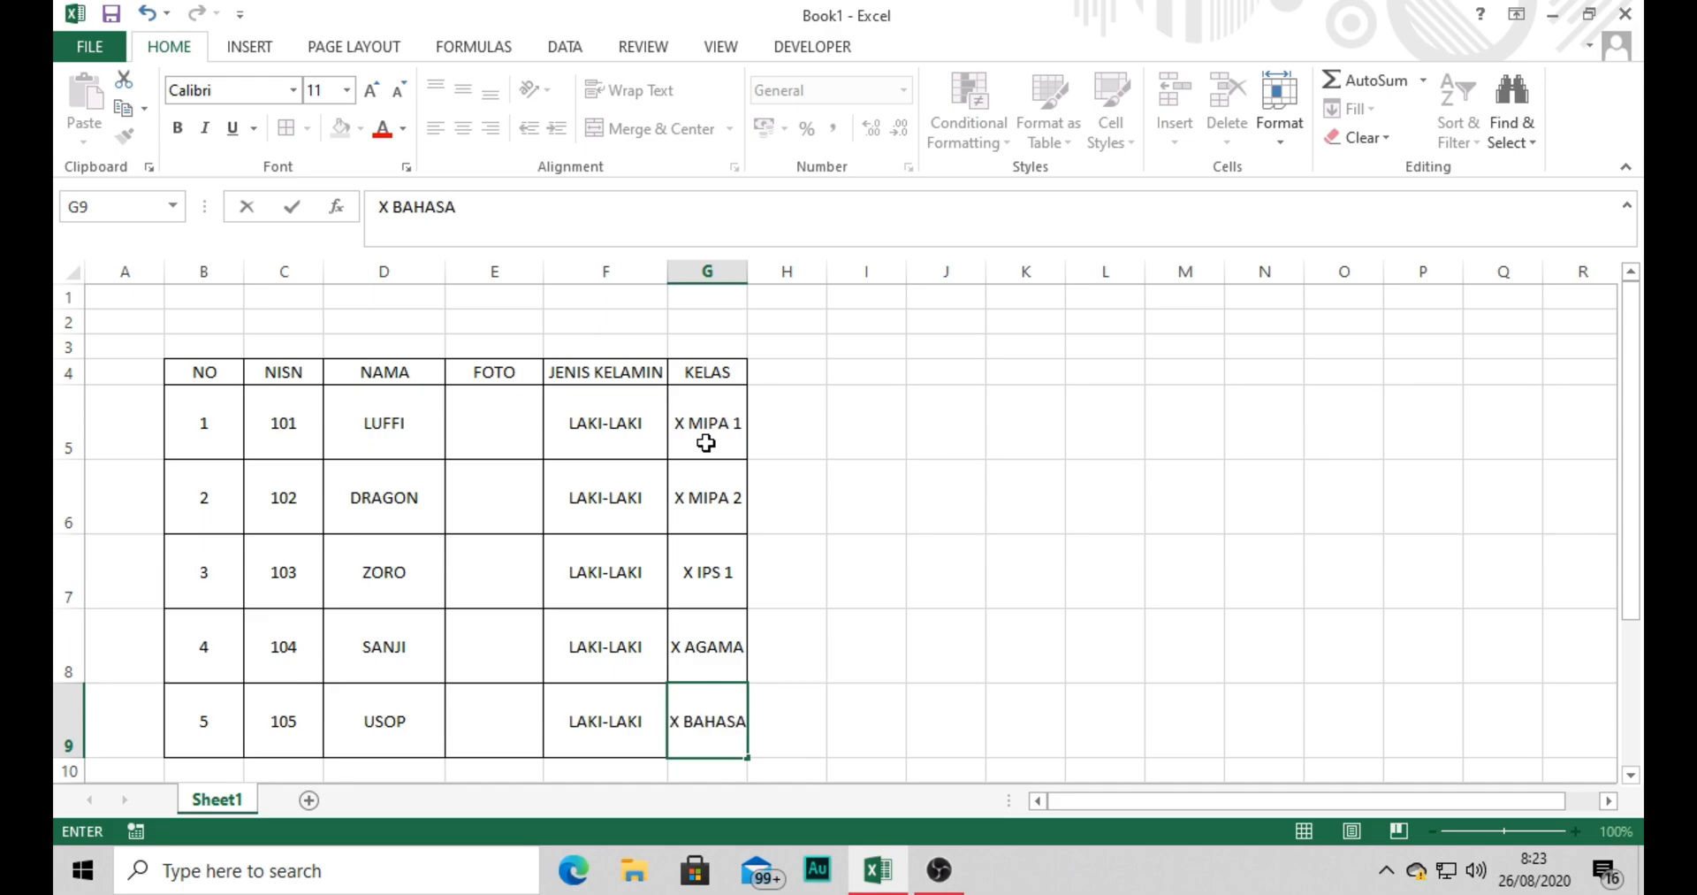
{"action": "key", "text": "Return"}
Insert the straw-hat Luffi picture from the New folder (2) subfolder of Pictures at FOTO cell E5.
{"action": "left_click", "coordinate": [514, 437]}
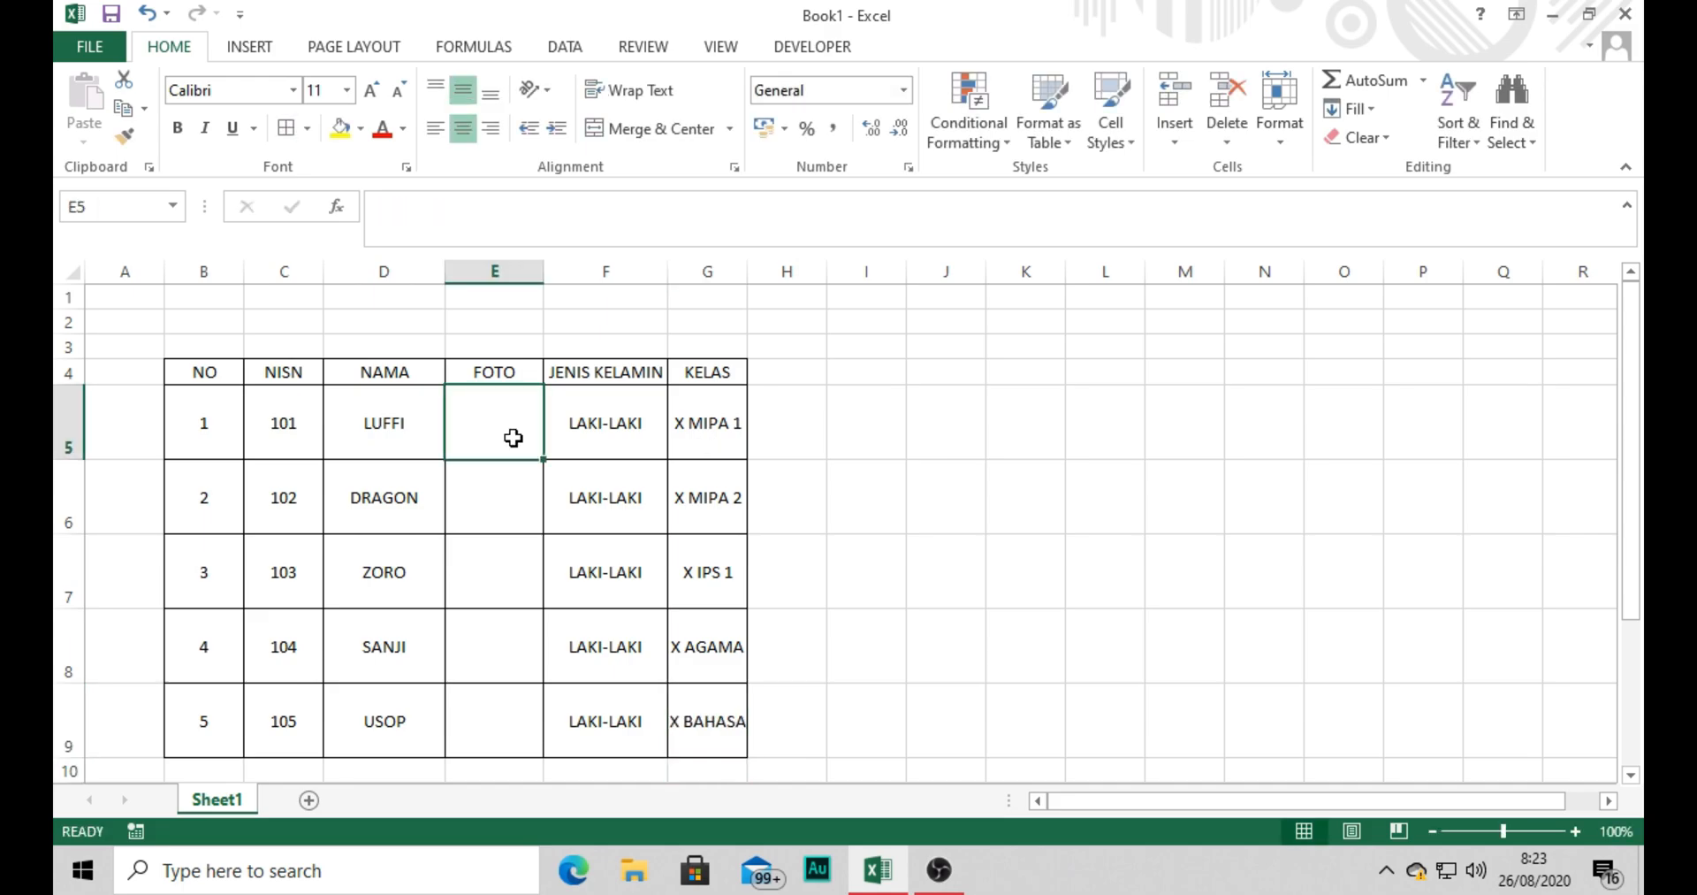
{"action": "left_click", "coordinate": [240, 53]}
{"action": "left_click", "coordinate": [330, 132]}
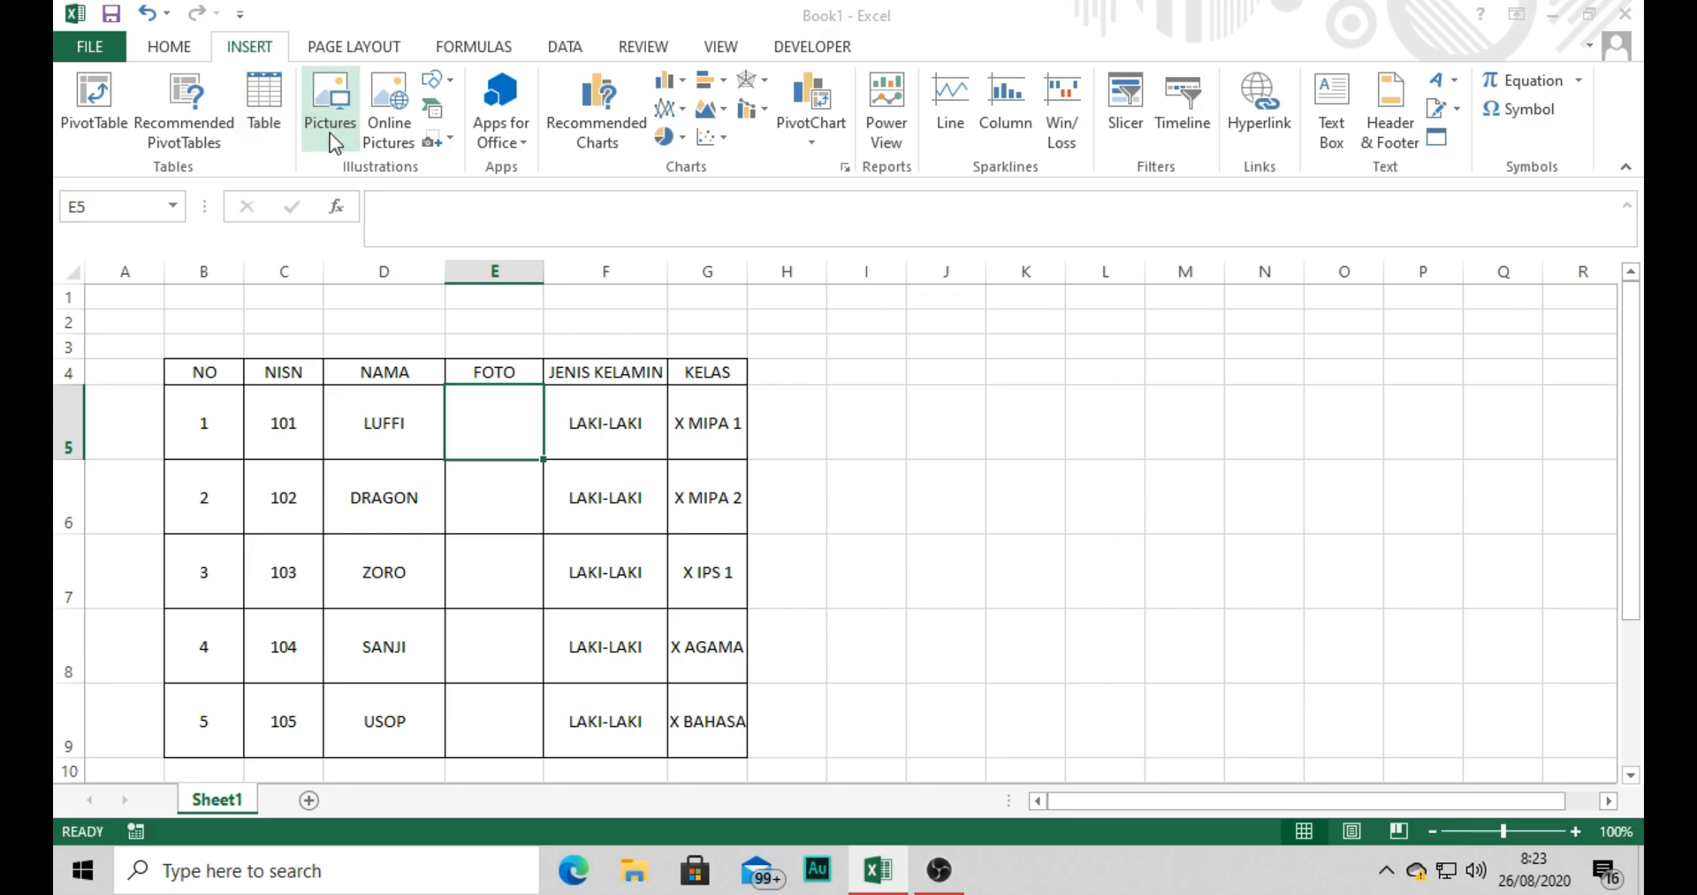
{"action": "left_click", "coordinate": [1080, 364]}
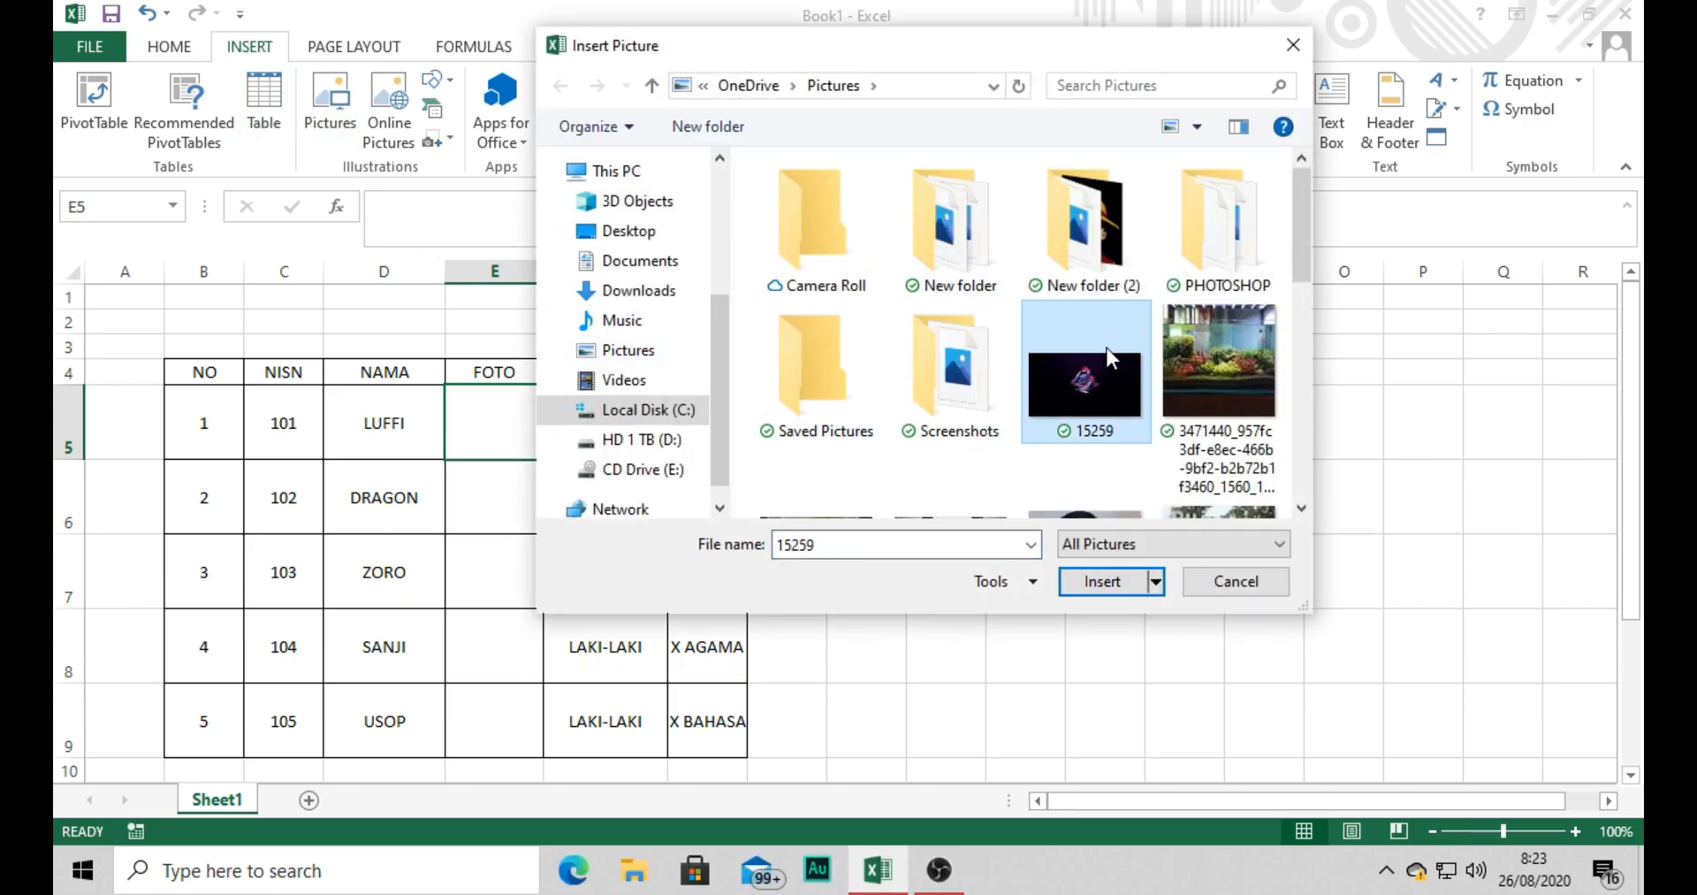
{"action": "double_click", "coordinate": [1096, 231]}
{"action": "left_click", "coordinate": [969, 256]}
{"action": "double_click", "coordinate": [970, 256]}
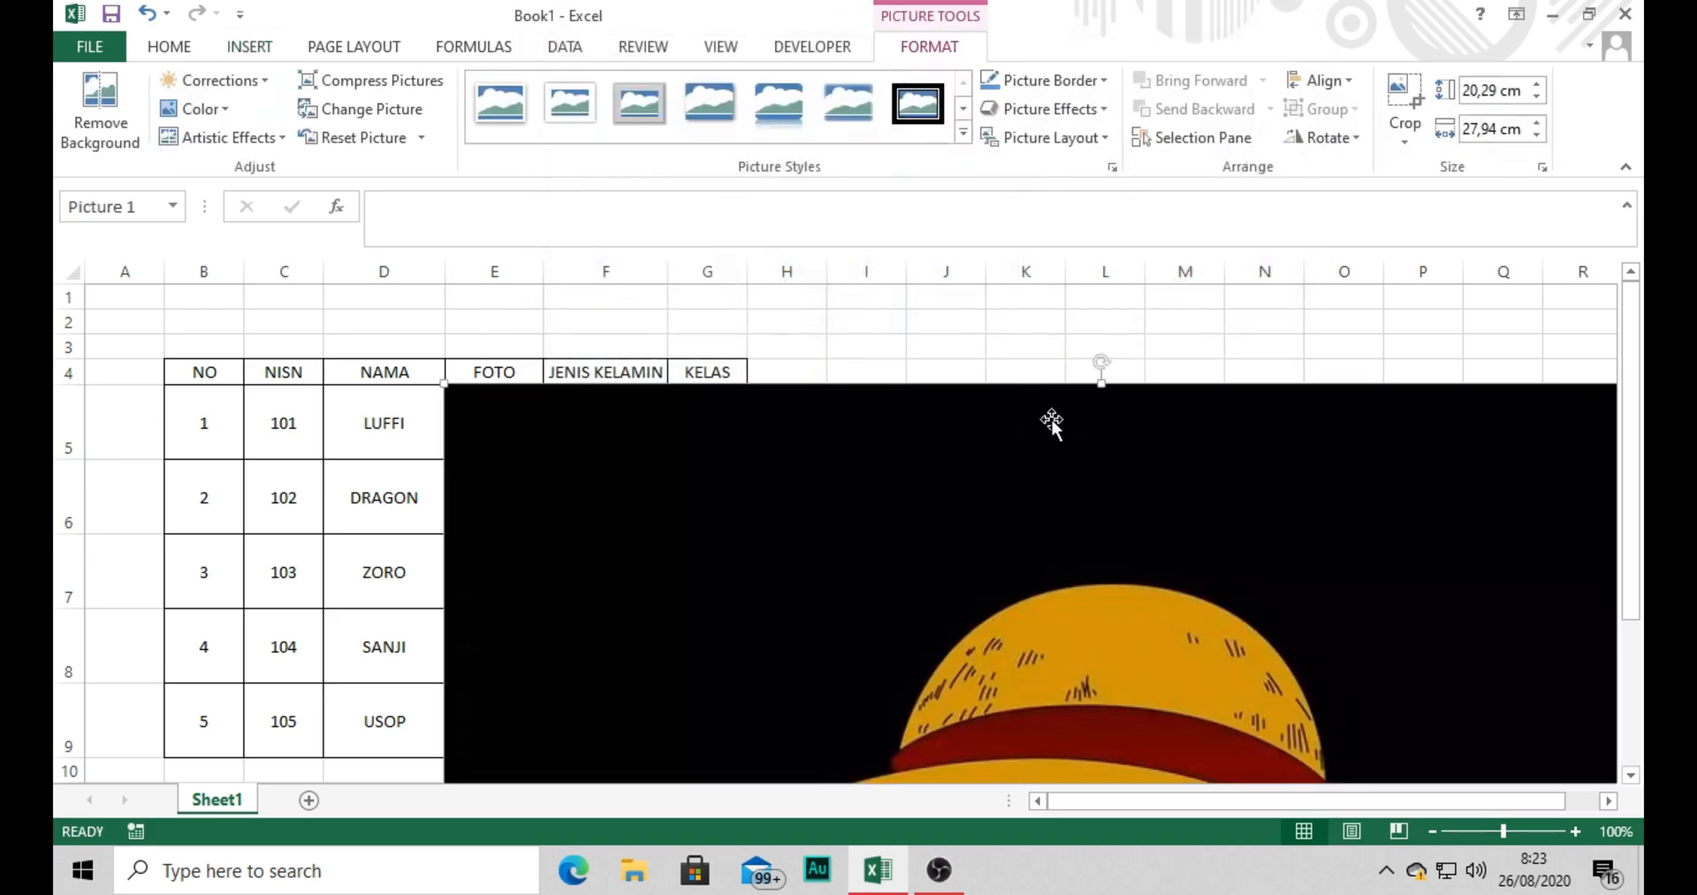
Set the Luffi picture's height to 2 cm and shrink it to about 1.29 × 1.38 cm to fit inside E5.
{"action": "left_click", "coordinate": [1485, 91]}
{"action": "type", "text": "2"}
{"action": "key", "text": "Return"}
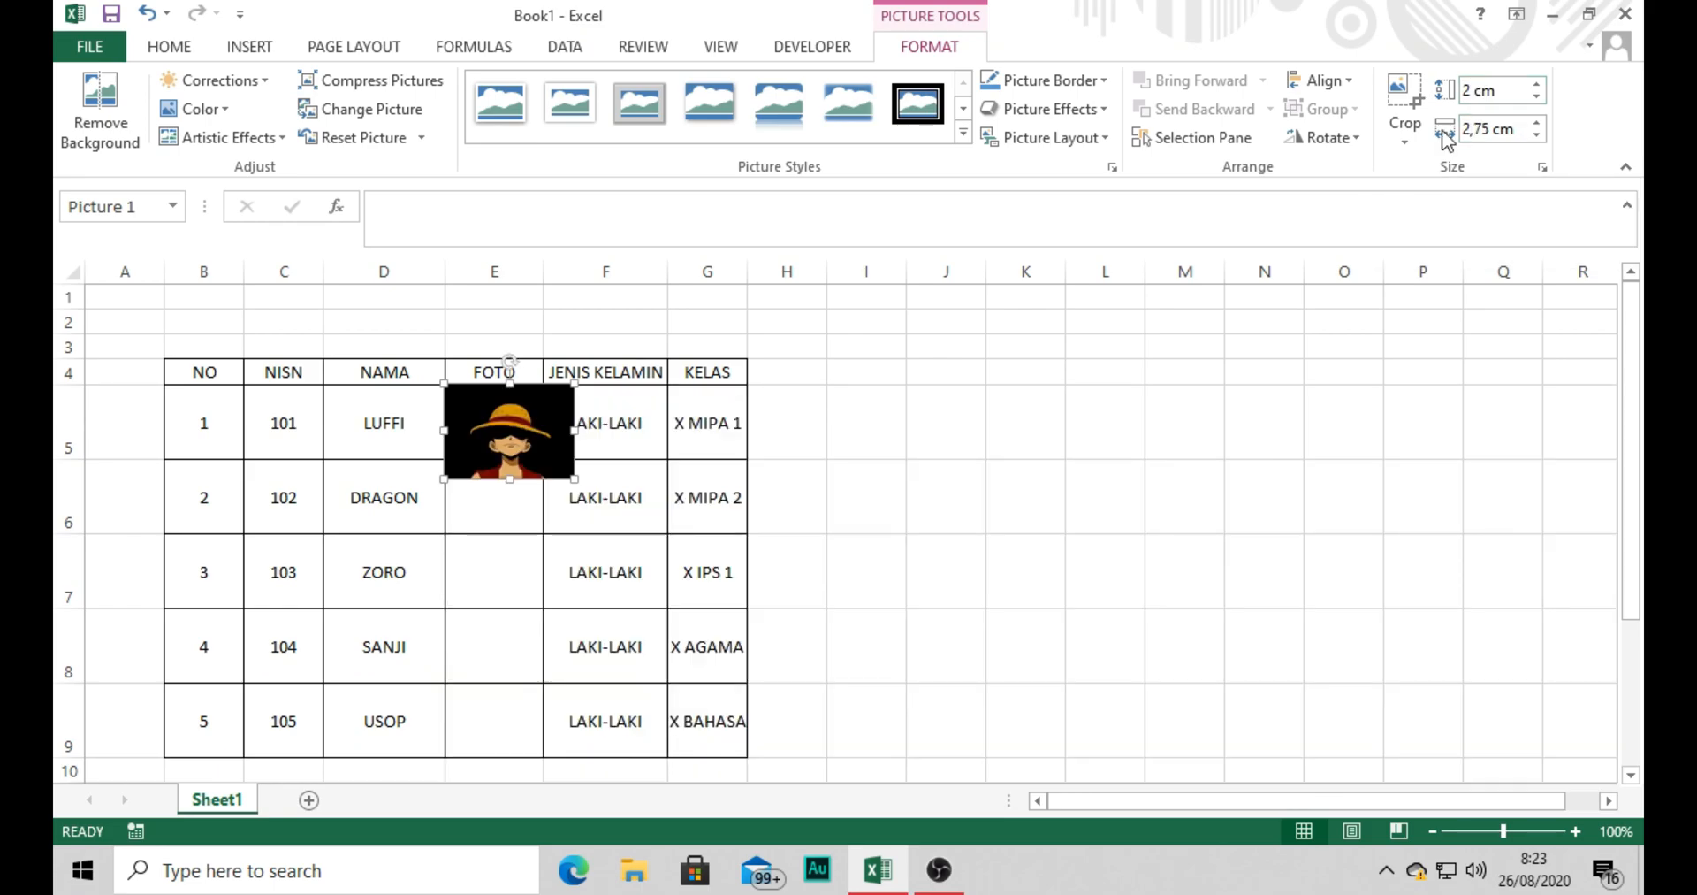
{"action": "left_click_drag", "start_coordinate": [575, 431], "coordinate": [500, 419]}
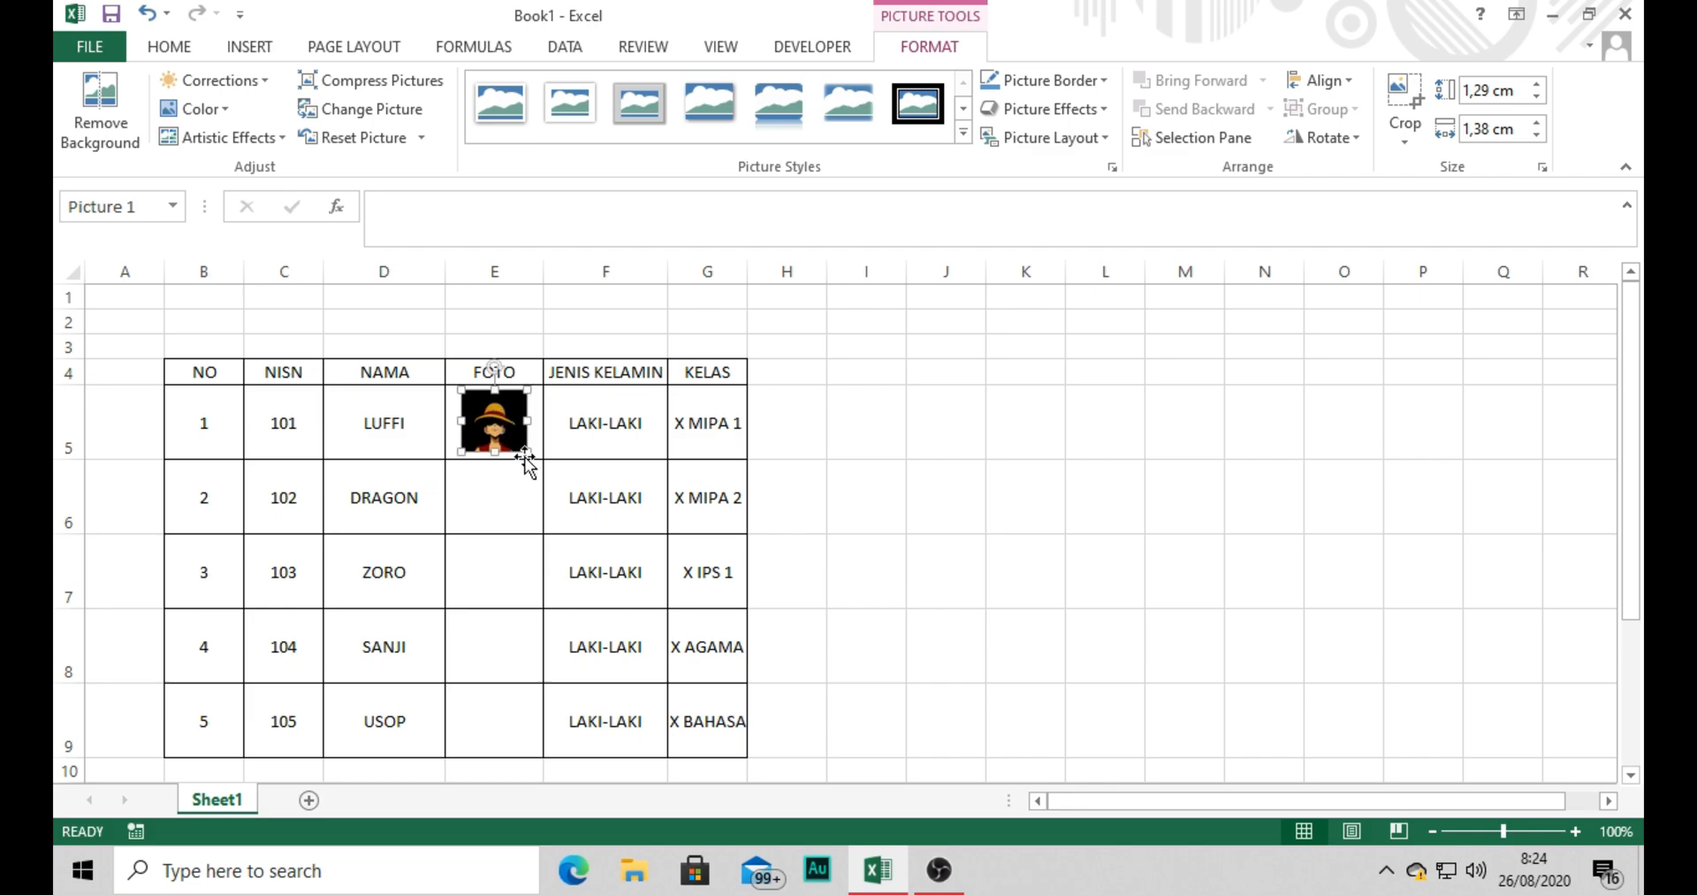
{"action": "left_click", "coordinate": [515, 481]}
{"action": "left_click", "coordinate": [546, 423]}
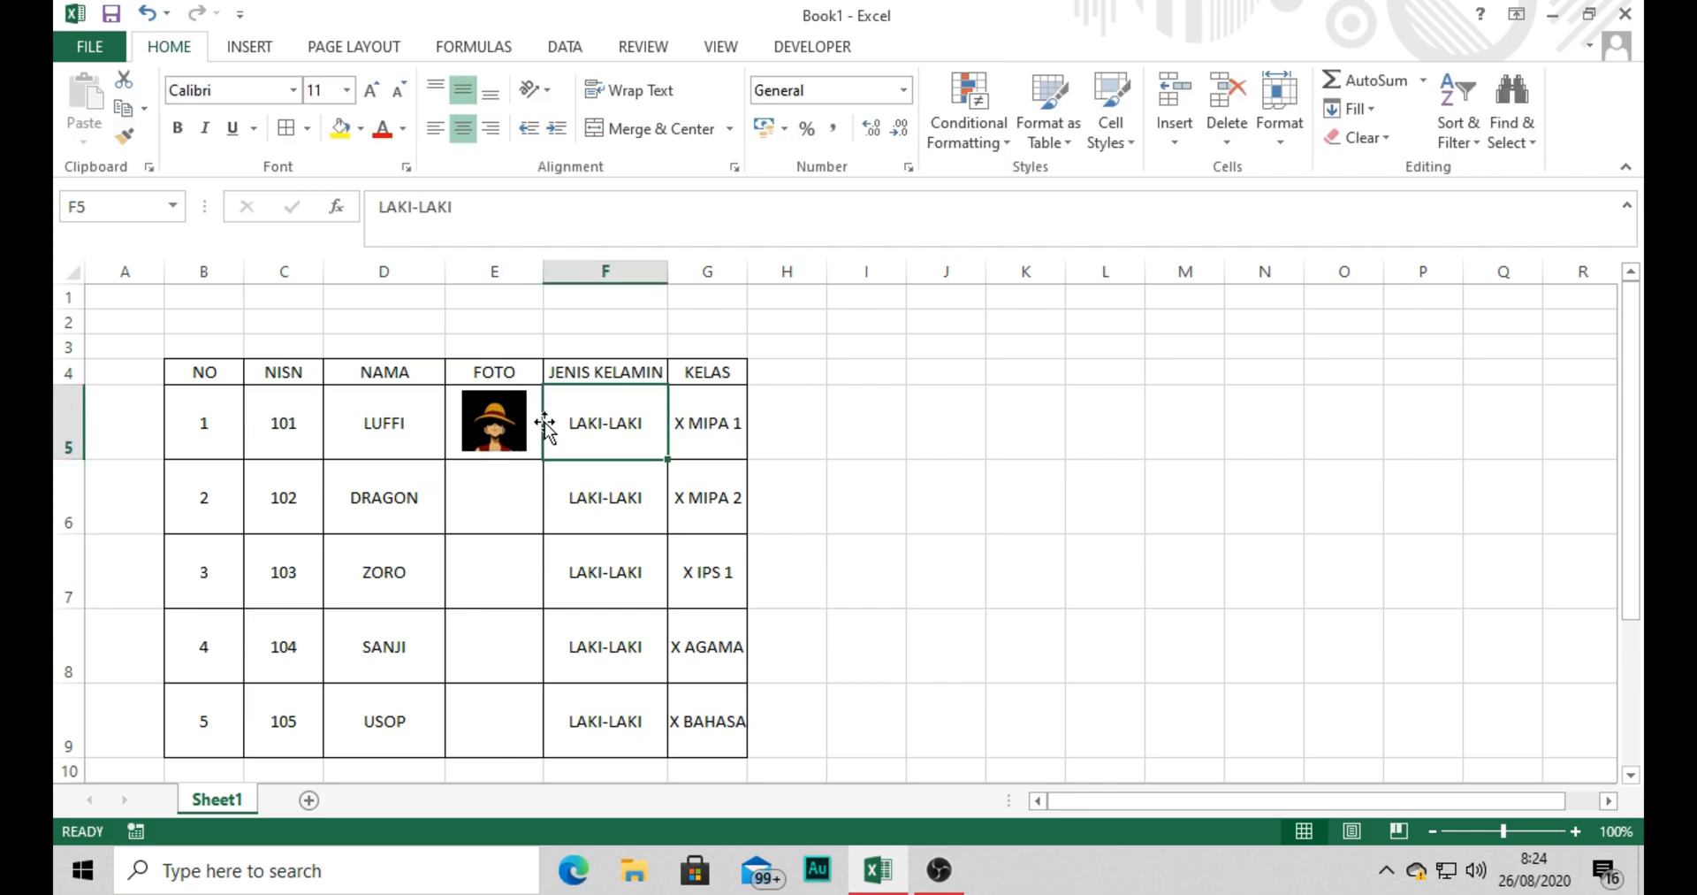
Insert the one-piece-monkey-d-dragon wallpaper picture from New folder (2) at cell E5.
{"action": "left_click", "coordinate": [538, 428]}
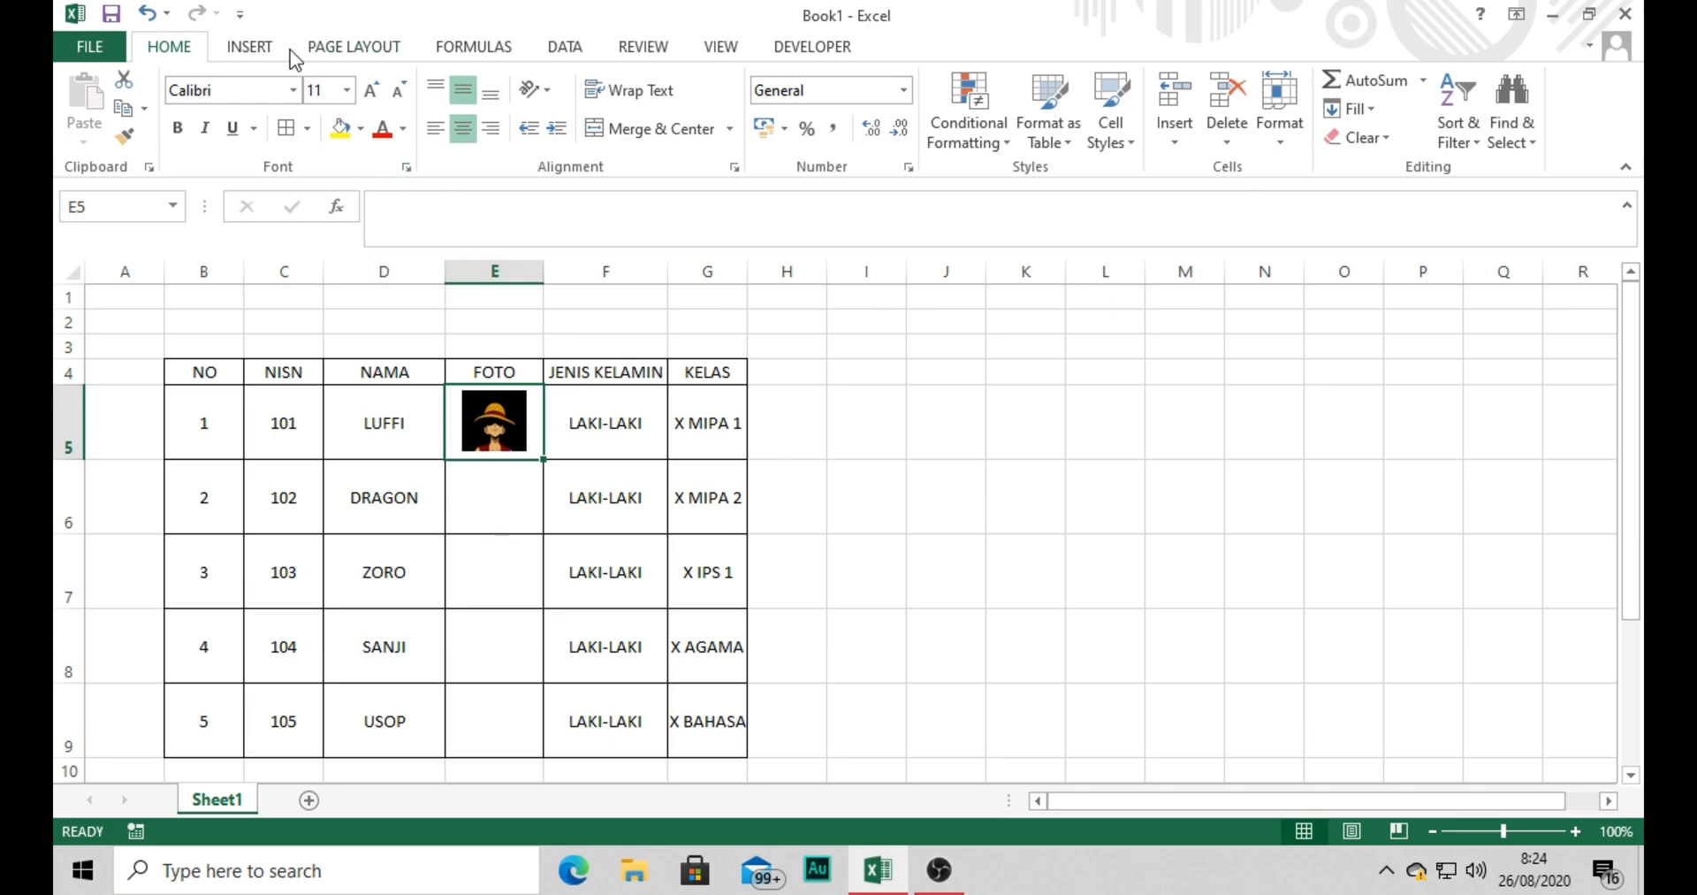
{"action": "left_click", "coordinate": [250, 47]}
{"action": "left_click", "coordinate": [314, 114]}
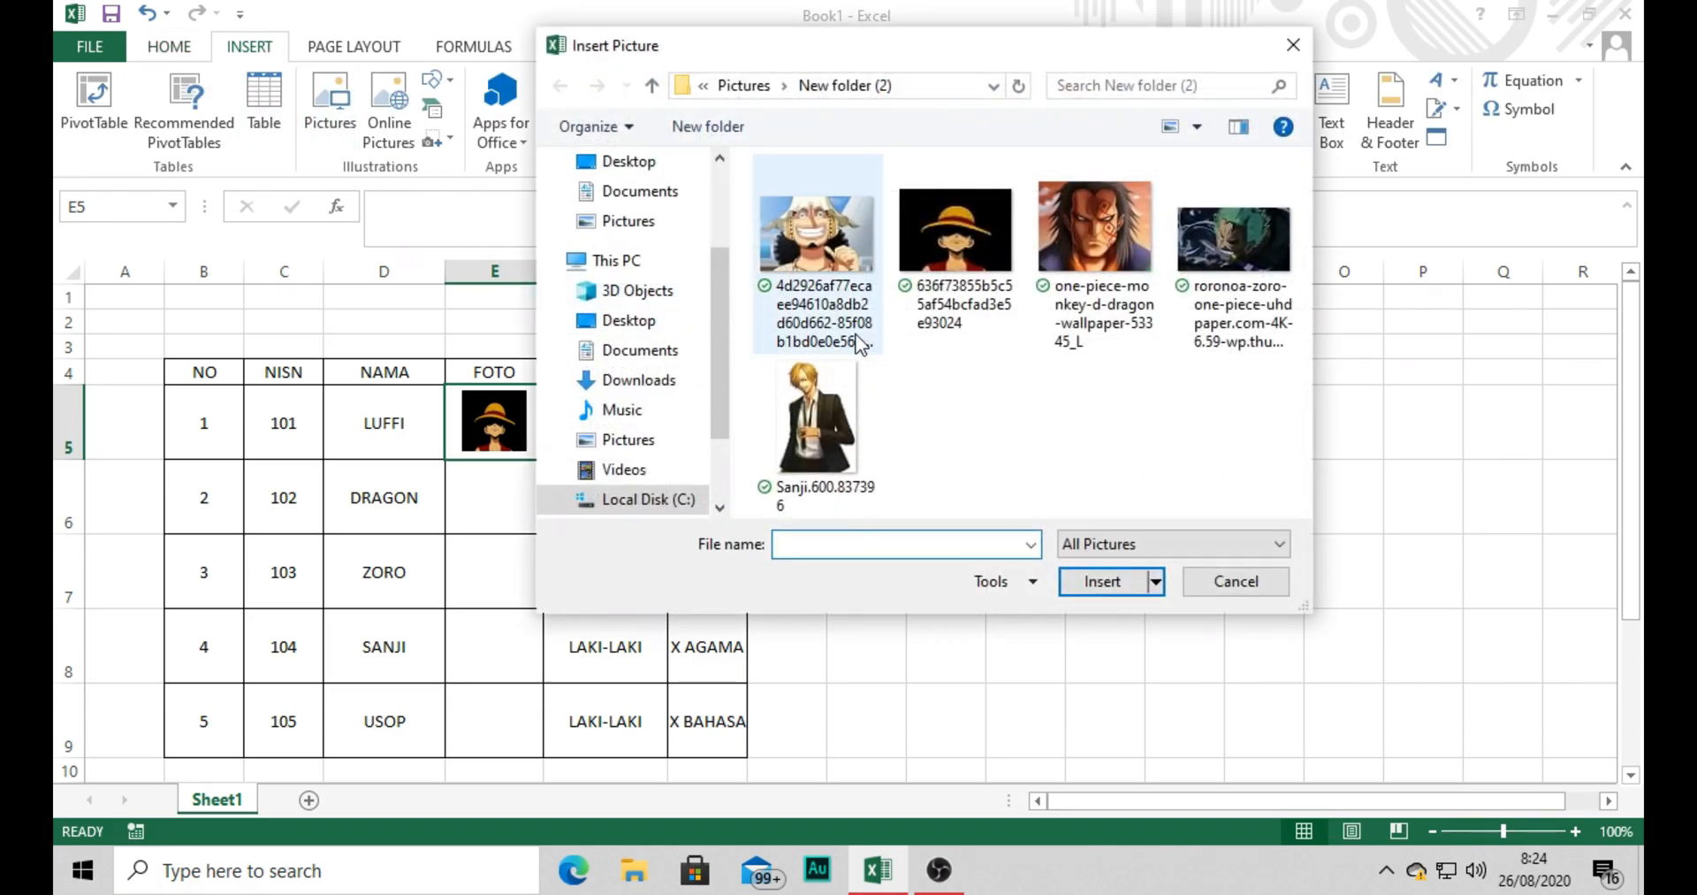
{"action": "double_click", "coordinate": [1102, 241]}
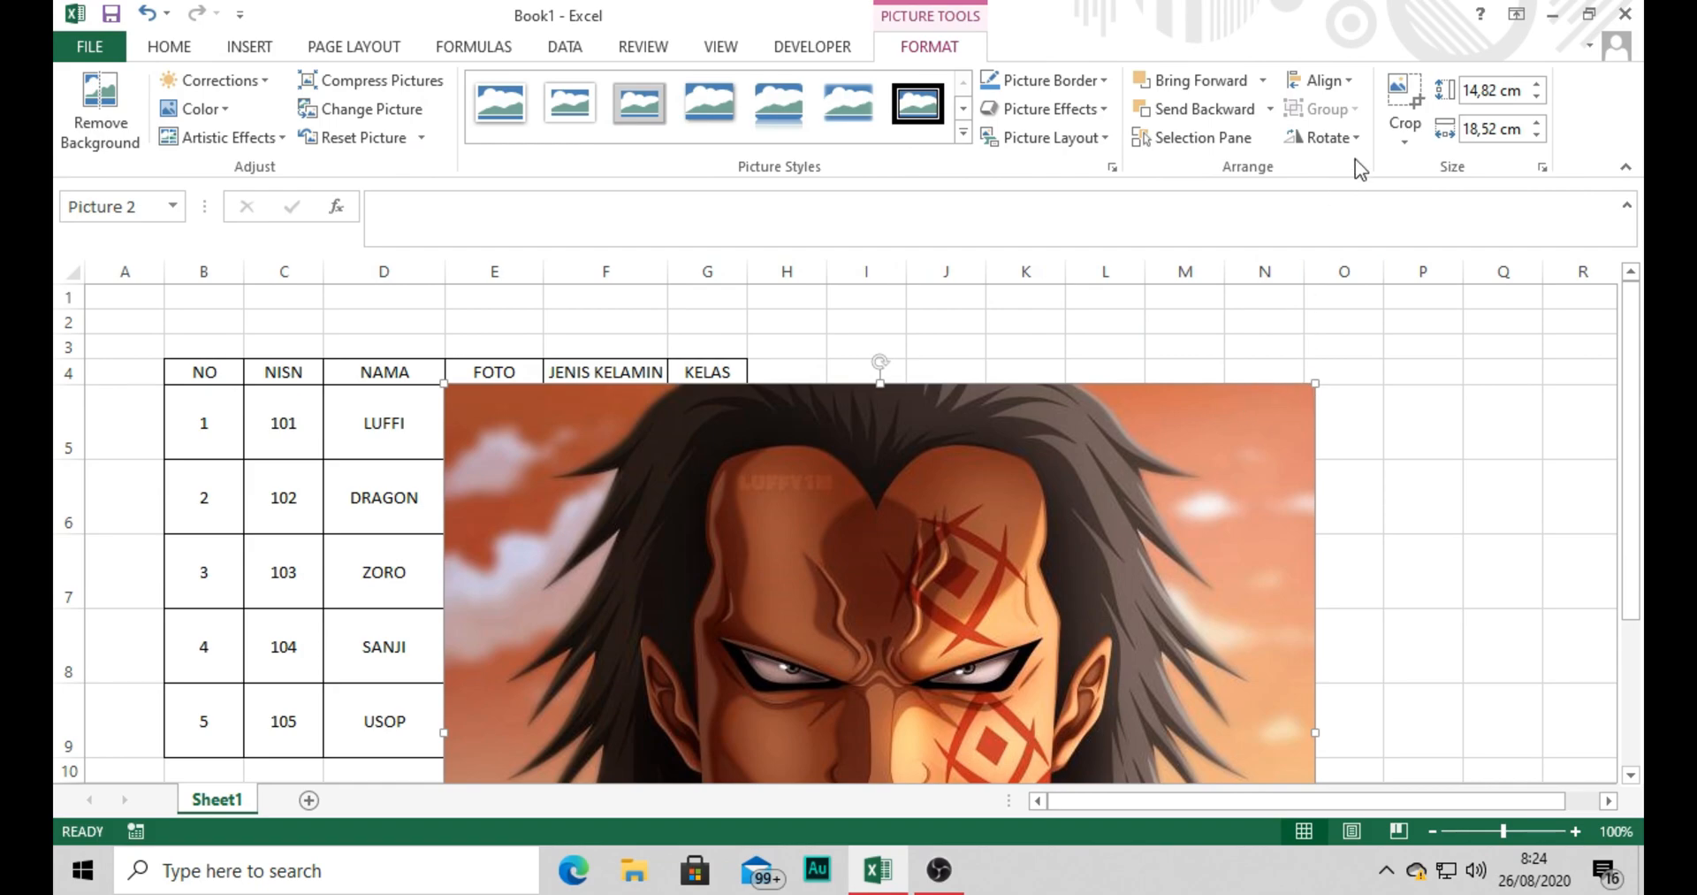
Set the Dragon picture's height to 2 cm and fit it into FOTO cell E6 at about 1.42 × 1.48 cm.
{"action": "left_click", "coordinate": [1489, 90]}
{"action": "type", "text": "2"}
{"action": "key", "text": "Return"}
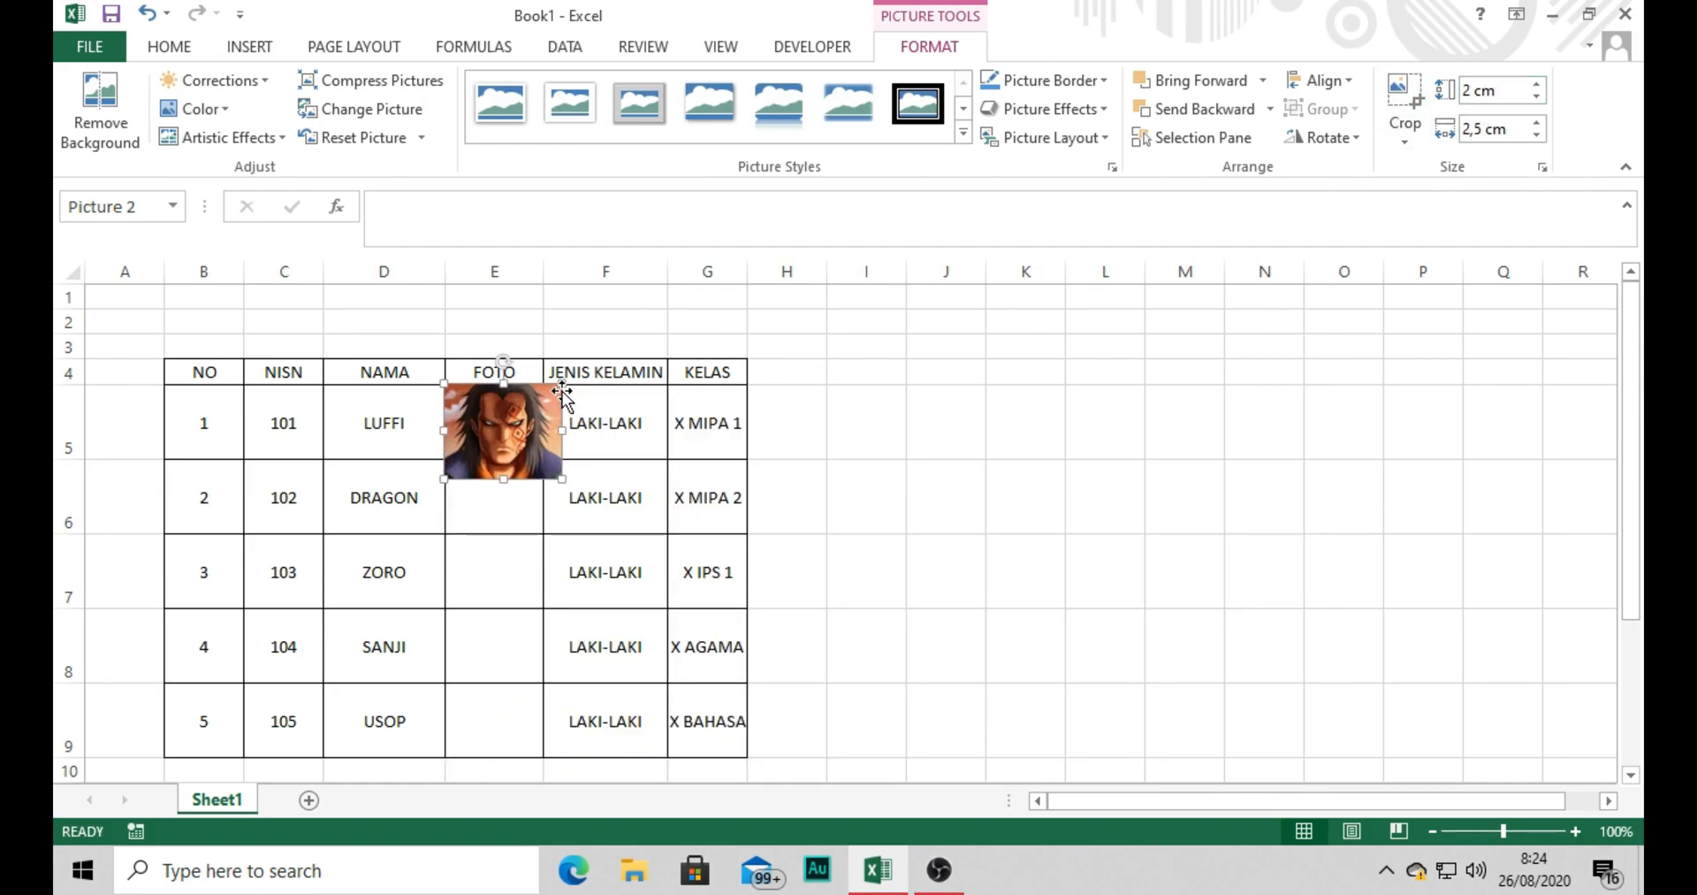
{"action": "left_click_drag", "start_coordinate": [563, 431], "coordinate": [511, 495]}
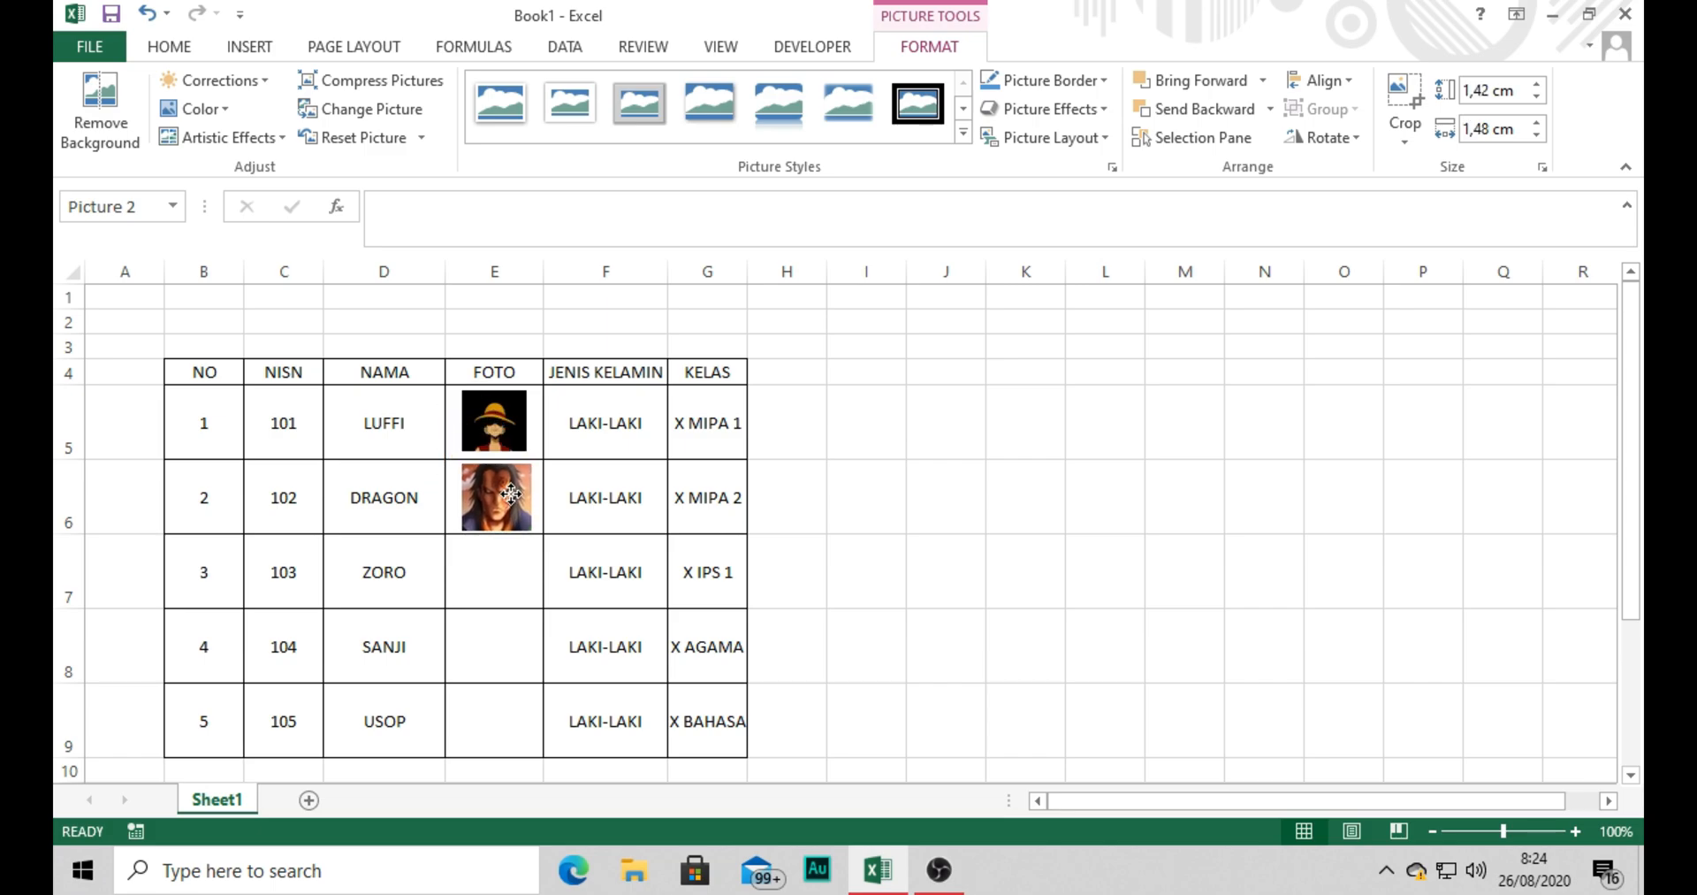
{"action": "left_click", "coordinate": [575, 504]}
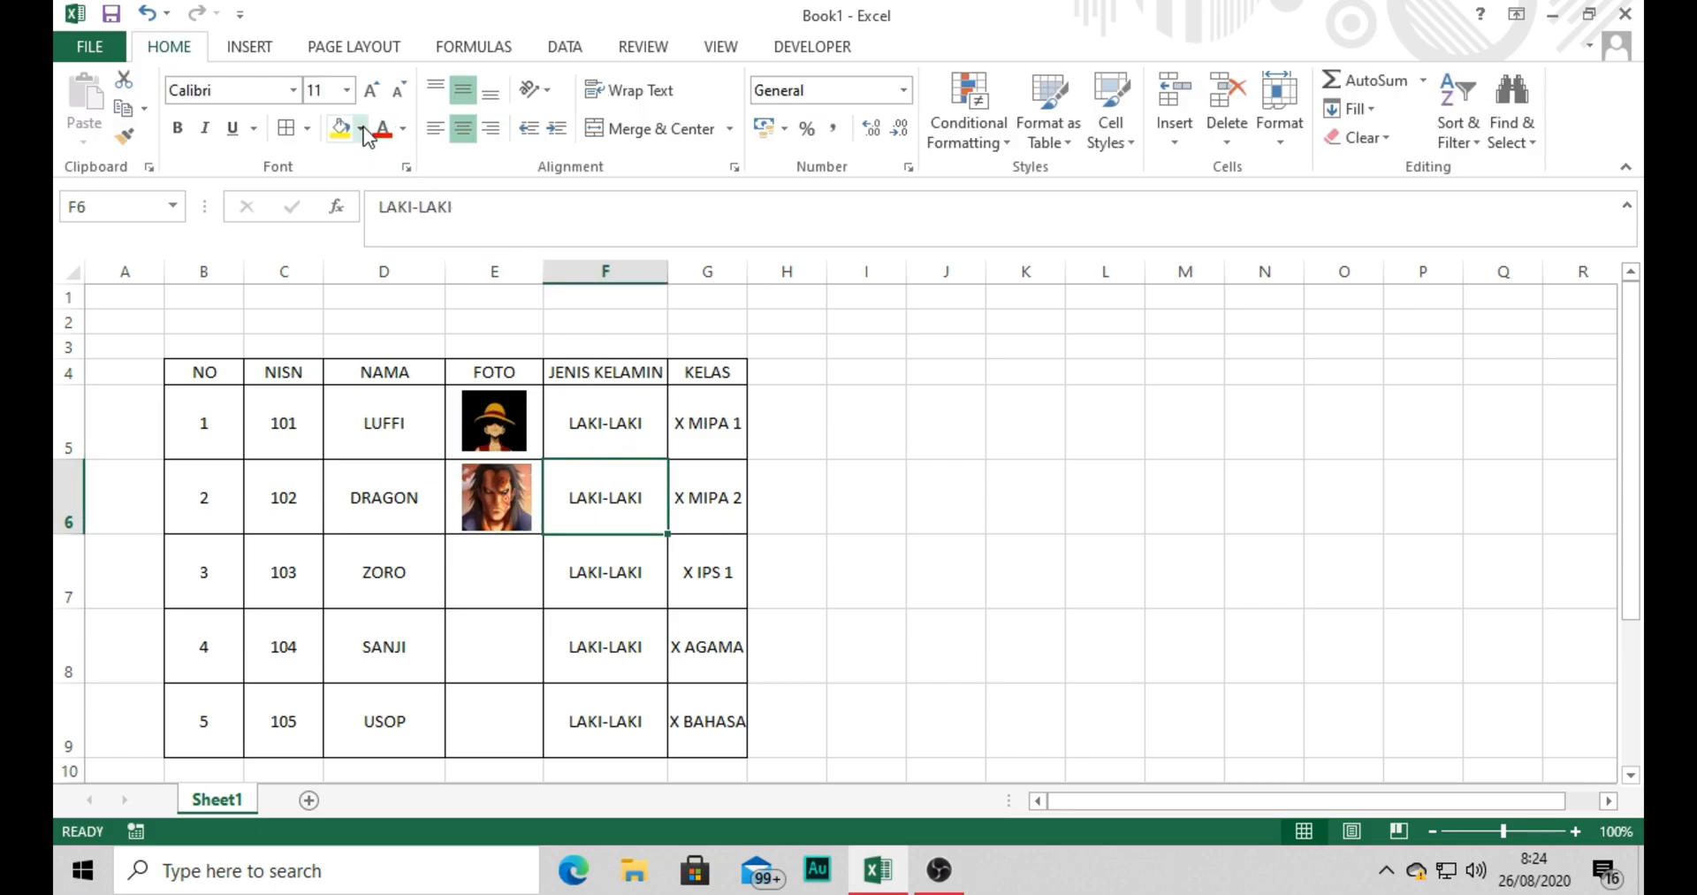
Insert the screen-5 picture from the Pictures folder as Zoro's photo.
{"action": "left_click", "coordinate": [250, 48]}
{"action": "left_click", "coordinate": [340, 129]}
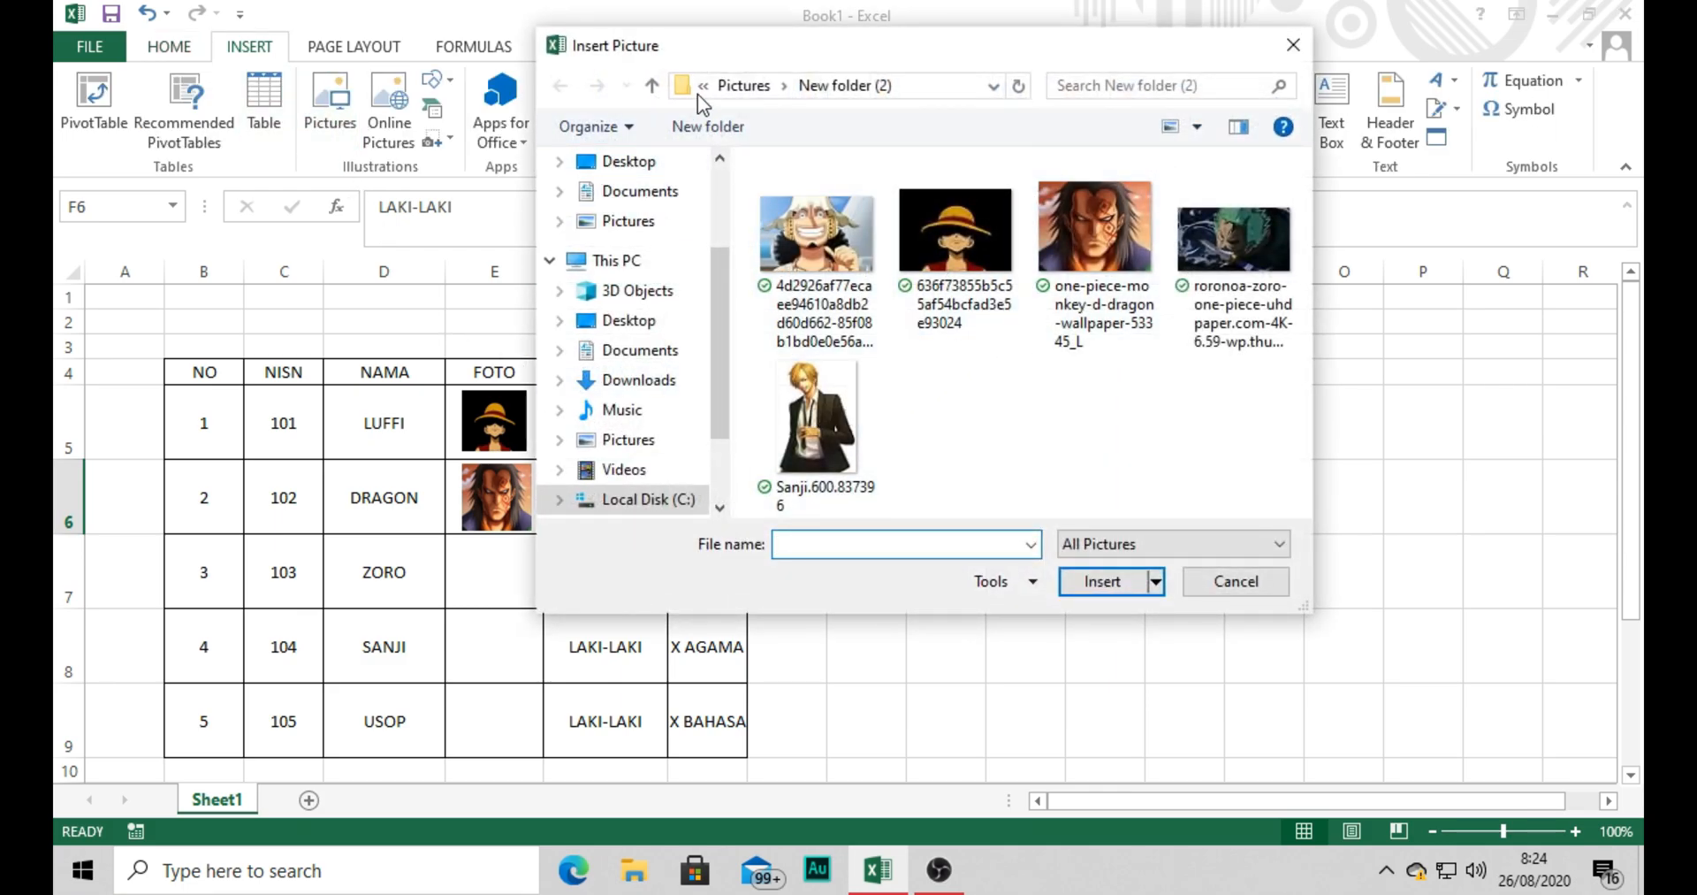
{"action": "left_click", "coordinate": [743, 84]}
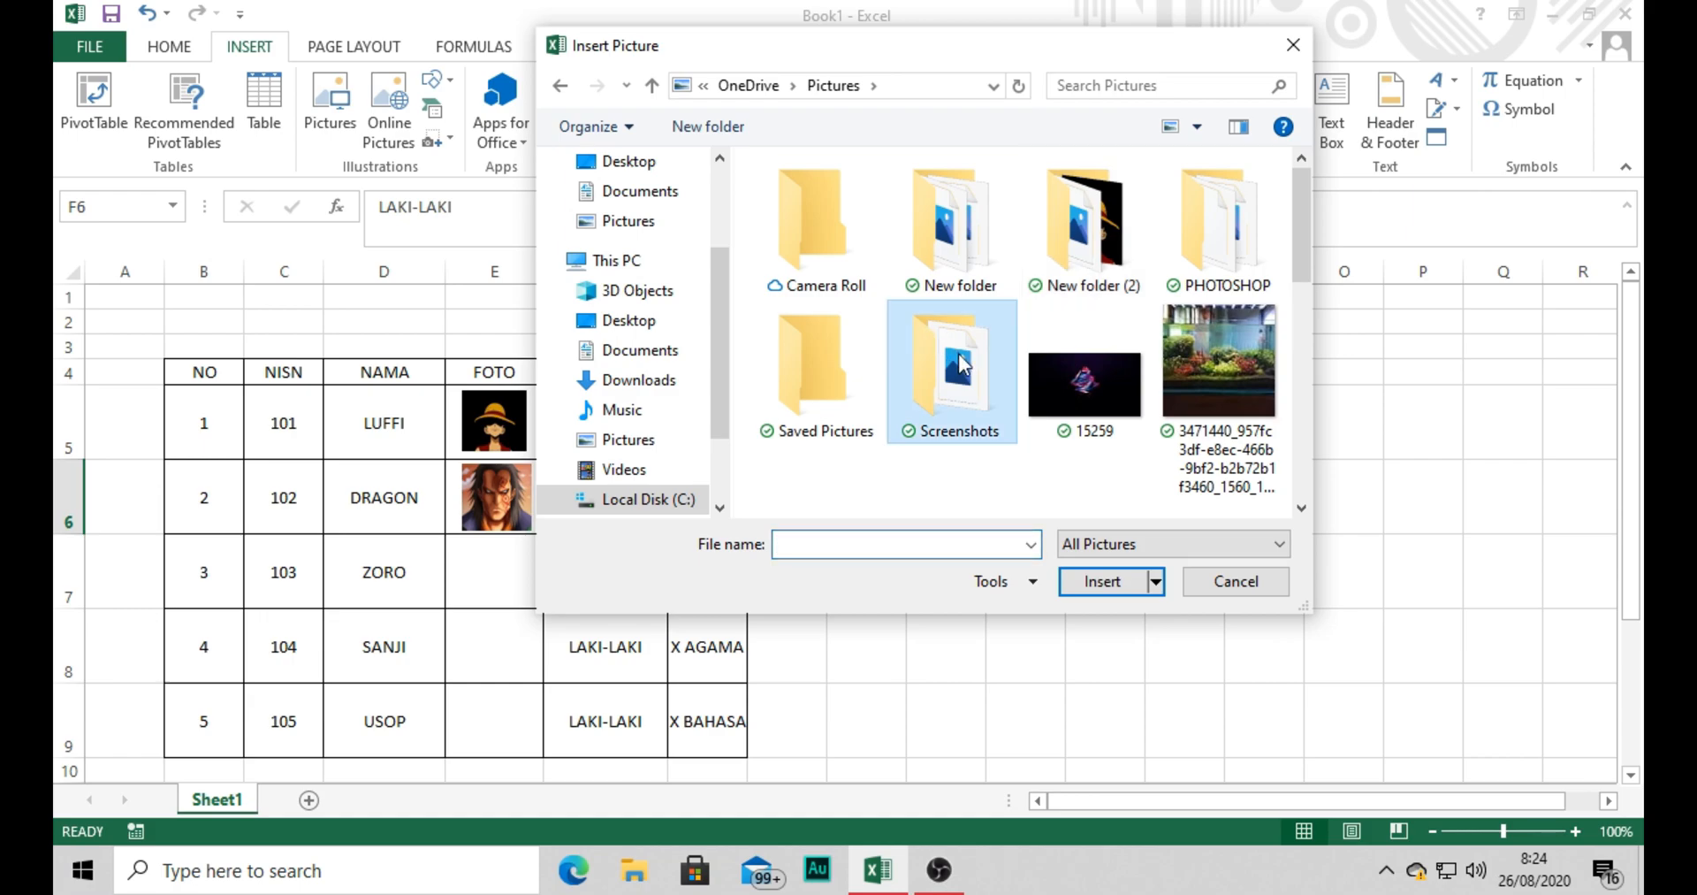
{"action": "scroll", "coordinate": [937, 354], "scroll_direction": "down", "scroll_amount": 3}
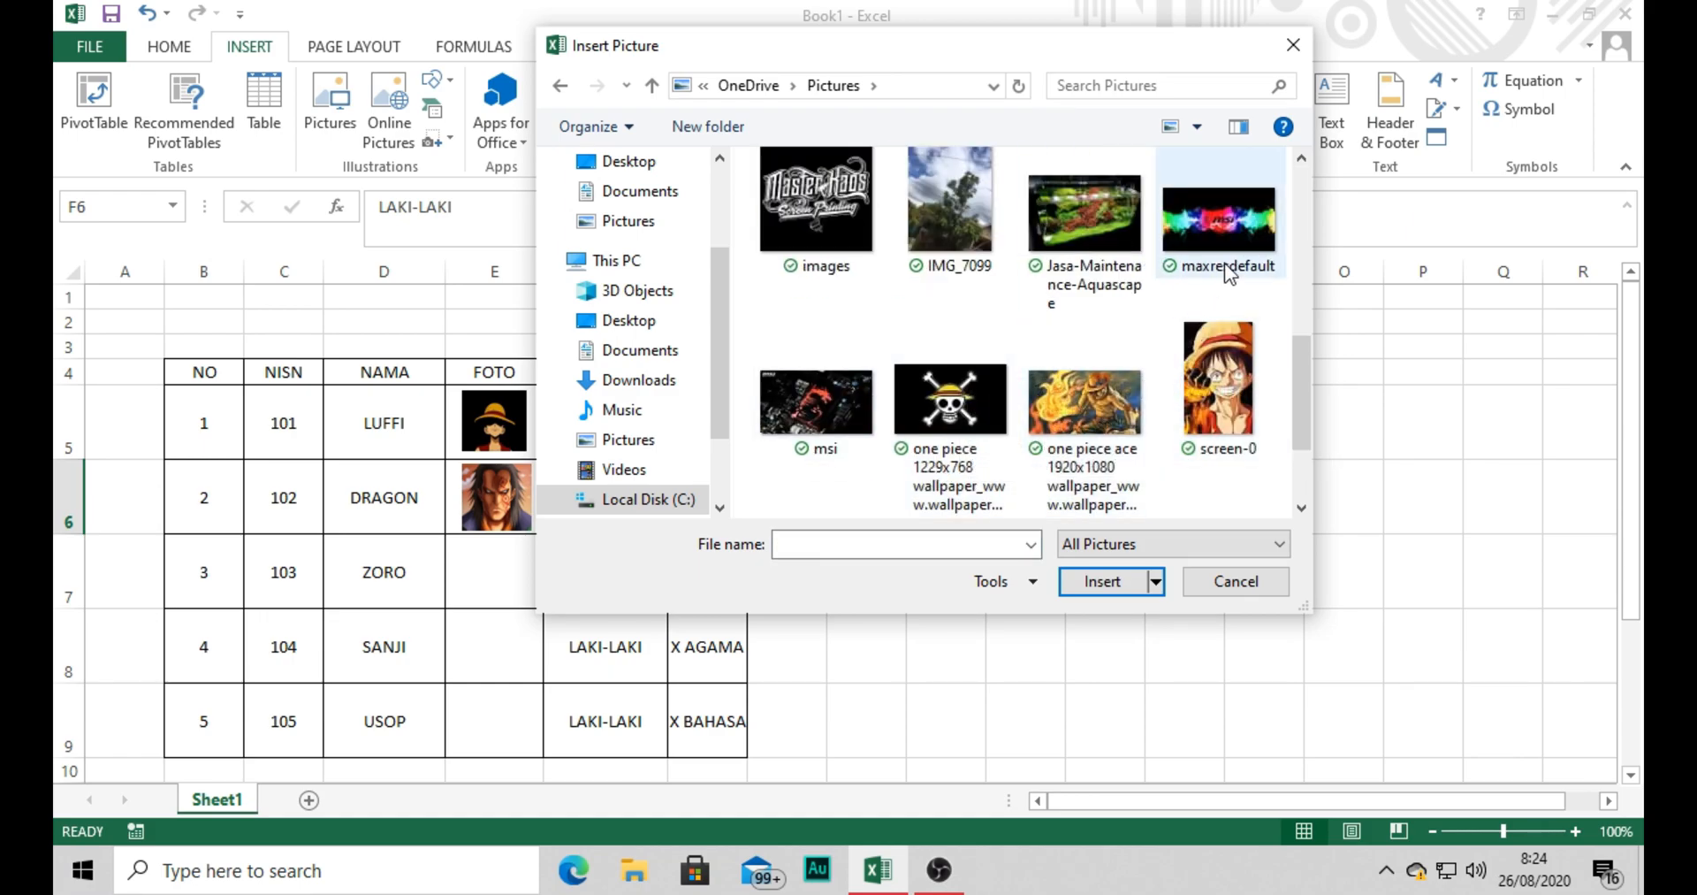
{"action": "scroll", "coordinate": [1112, 311], "scroll_direction": "up", "scroll_amount": 3}
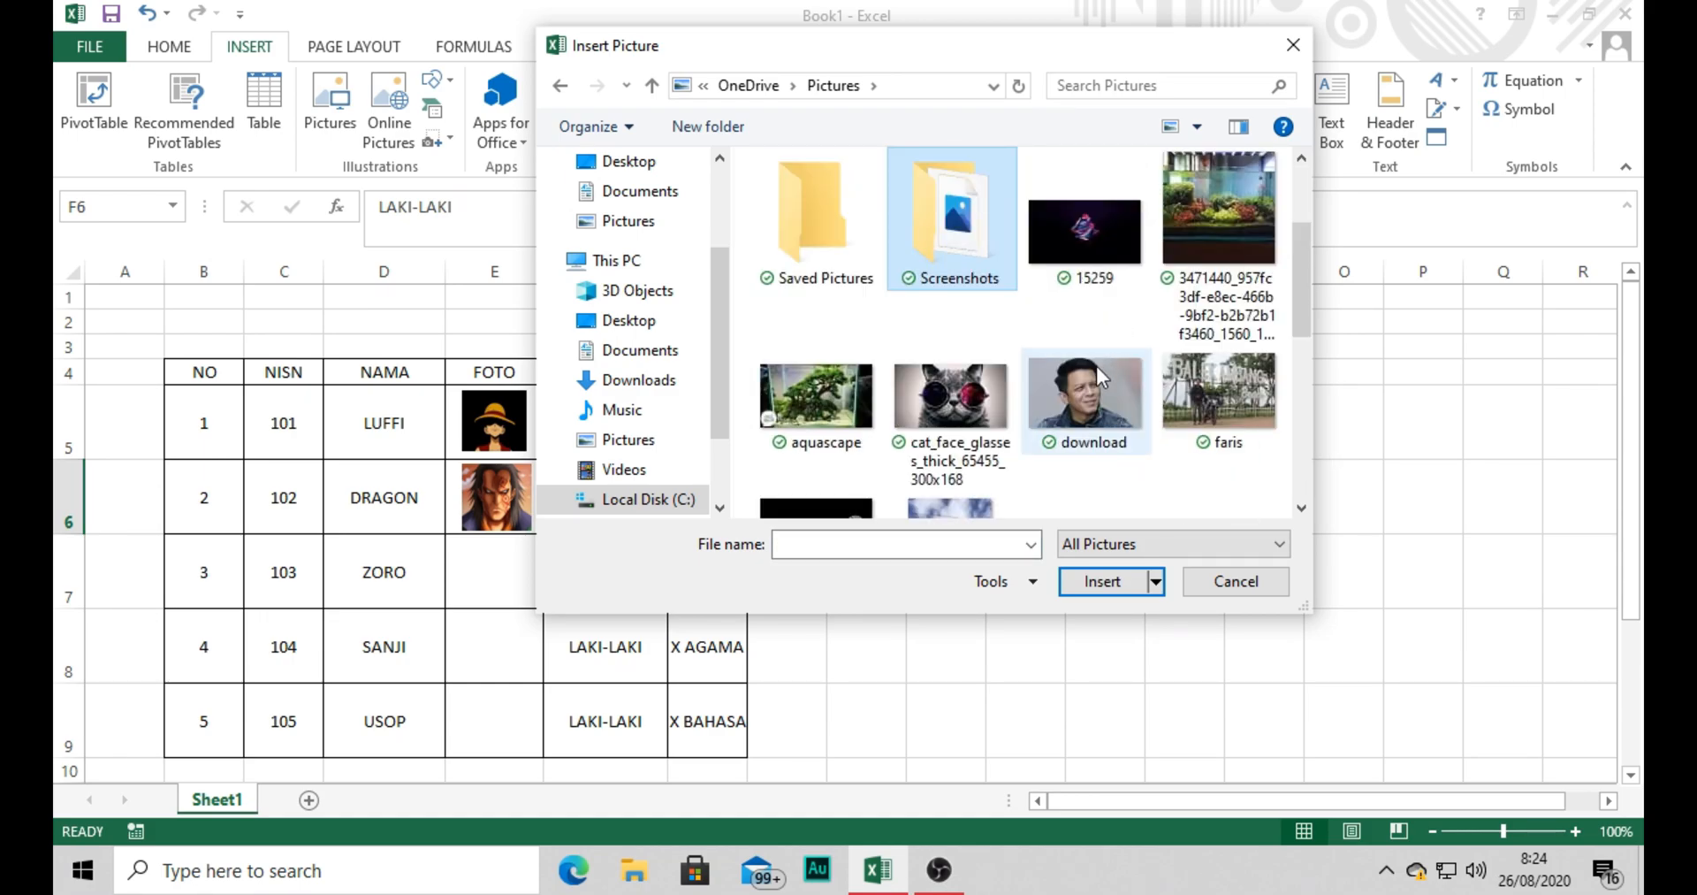
{"action": "scroll", "coordinate": [1091, 394], "scroll_direction": "down", "scroll_amount": 5}
{"action": "double_click", "coordinate": [970, 426]}
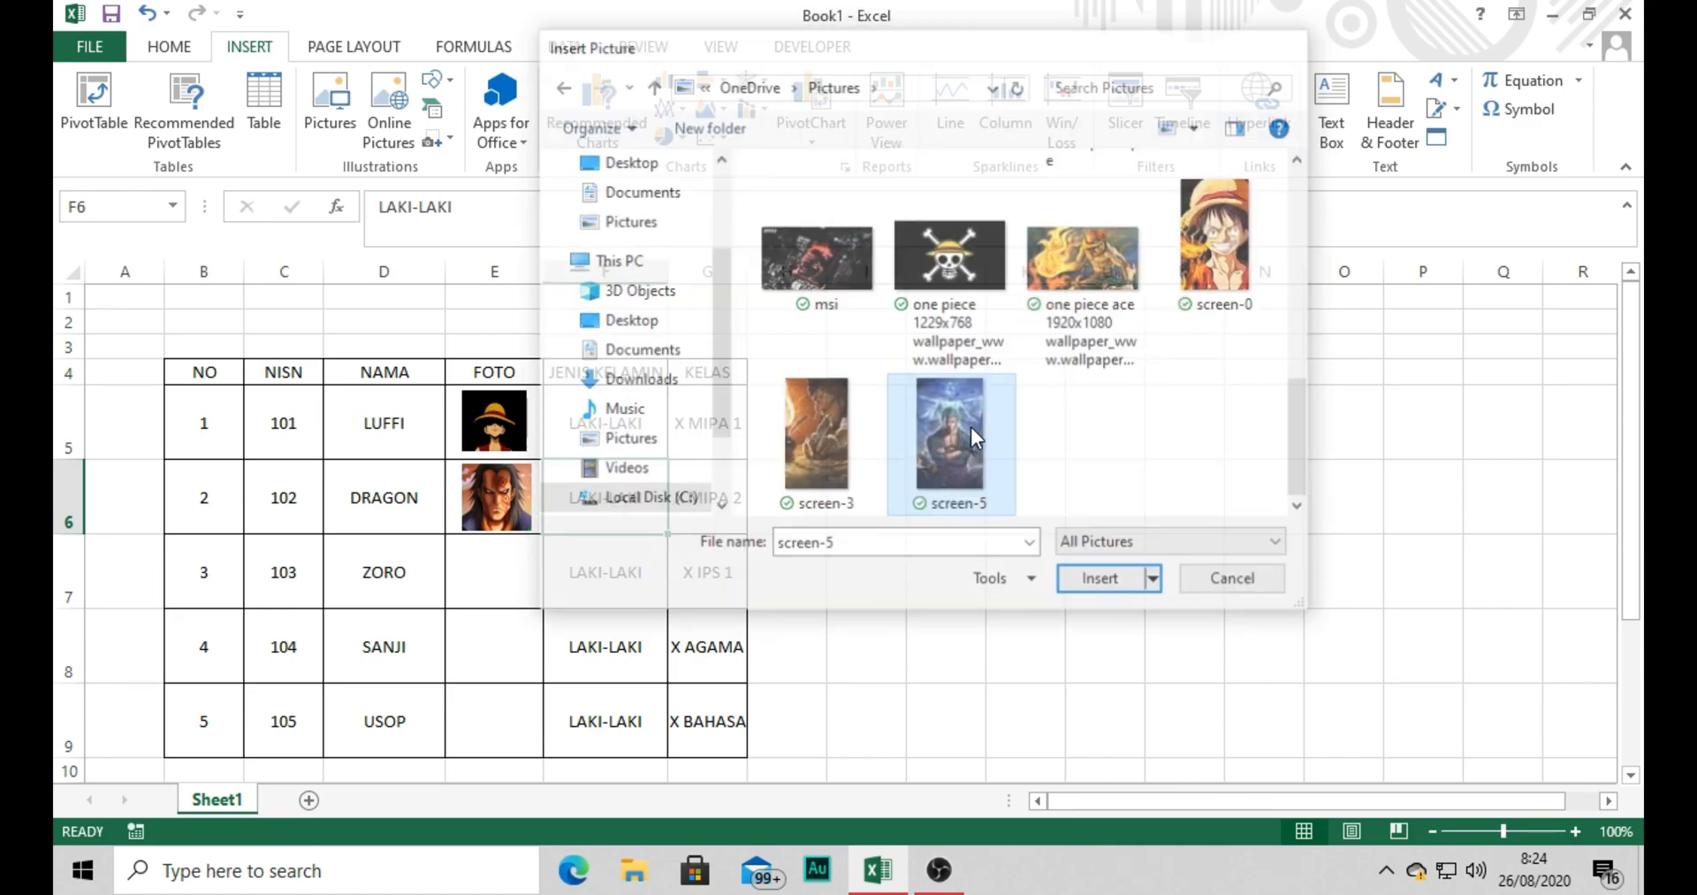
Set the Zoro picture's height to 2 cm and fit it into FOTO cell E7 at about 1.29 × 1.2 cm.
{"action": "left_click", "coordinate": [1479, 90]}
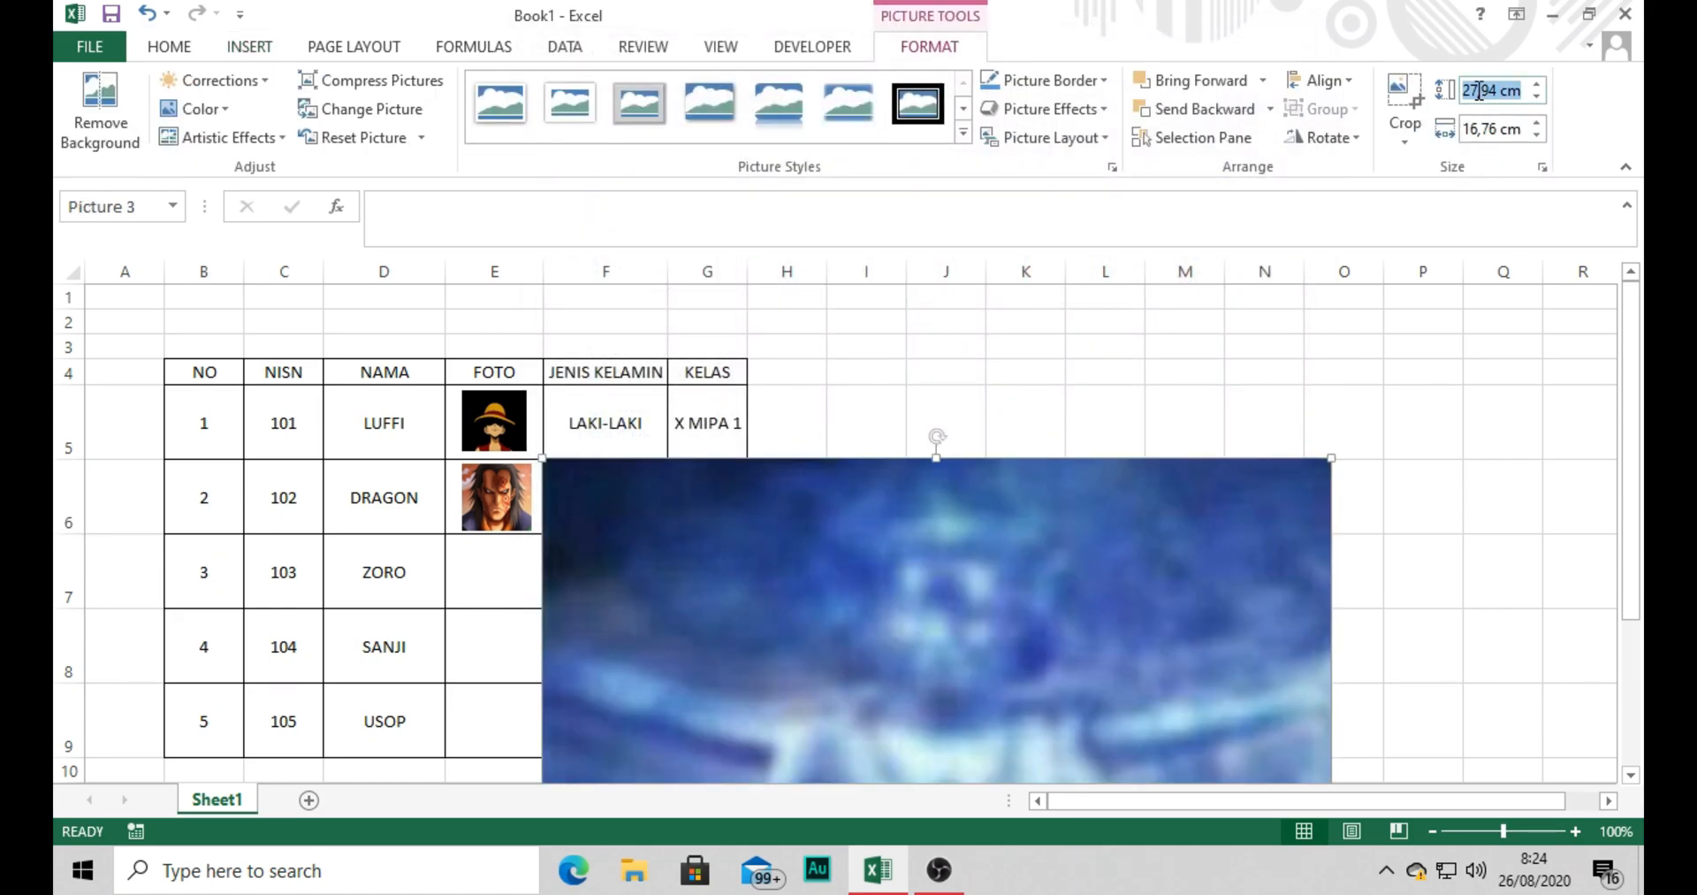
{"action": "type", "text": "2"}
{"action": "key", "text": "Return"}
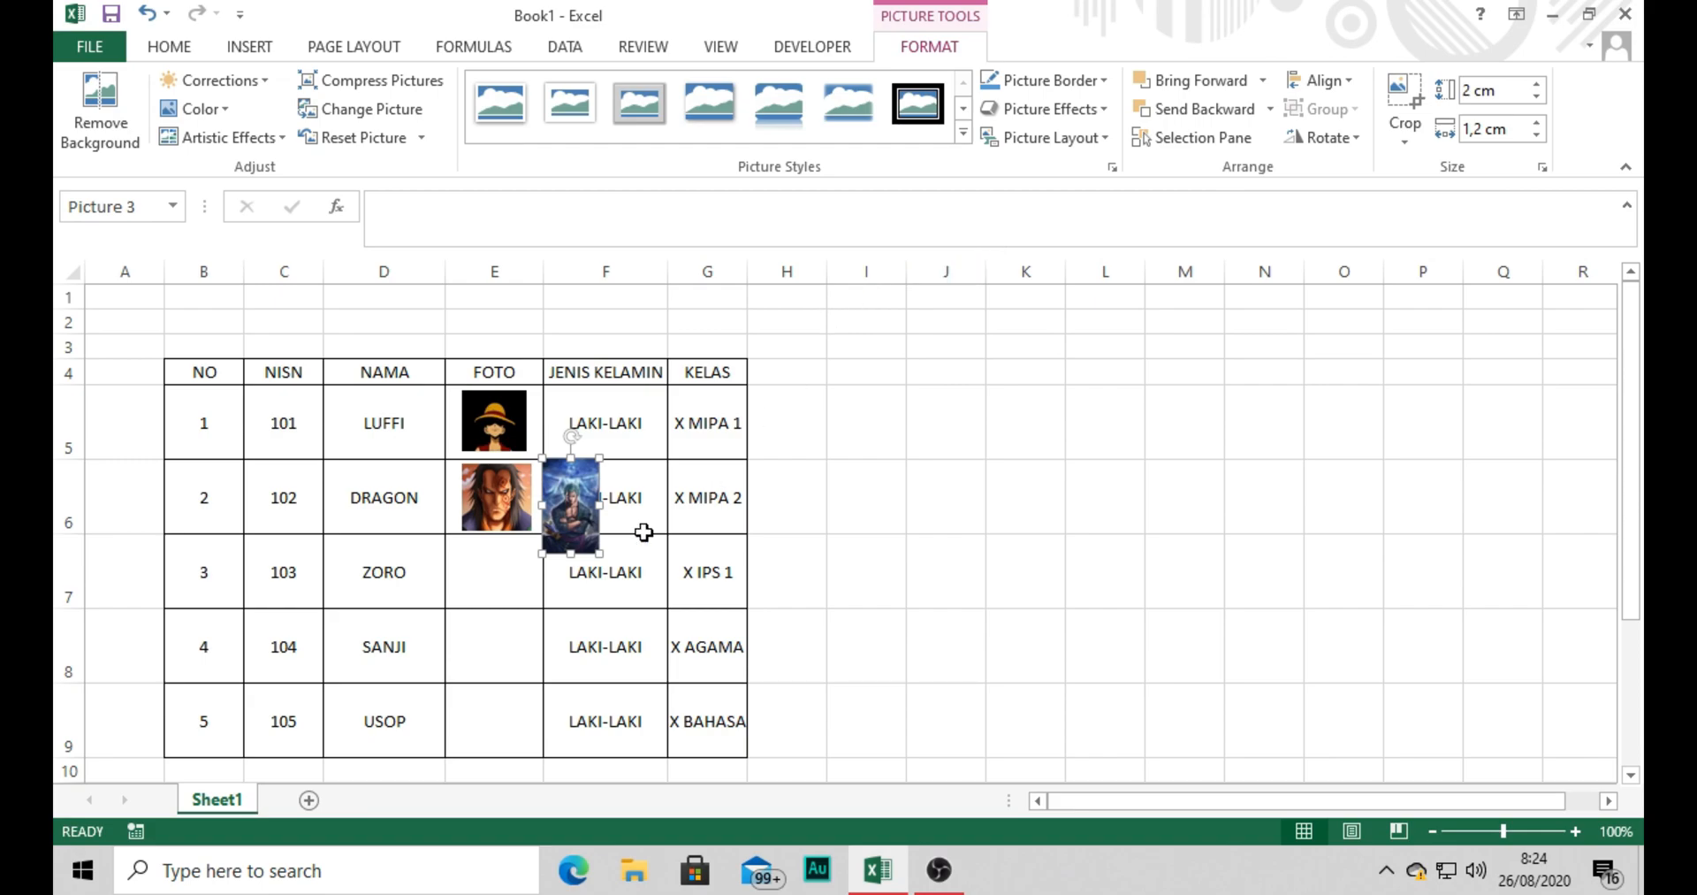
{"action": "left_click_drag", "start_coordinate": [573, 459], "coordinate": [507, 586]}
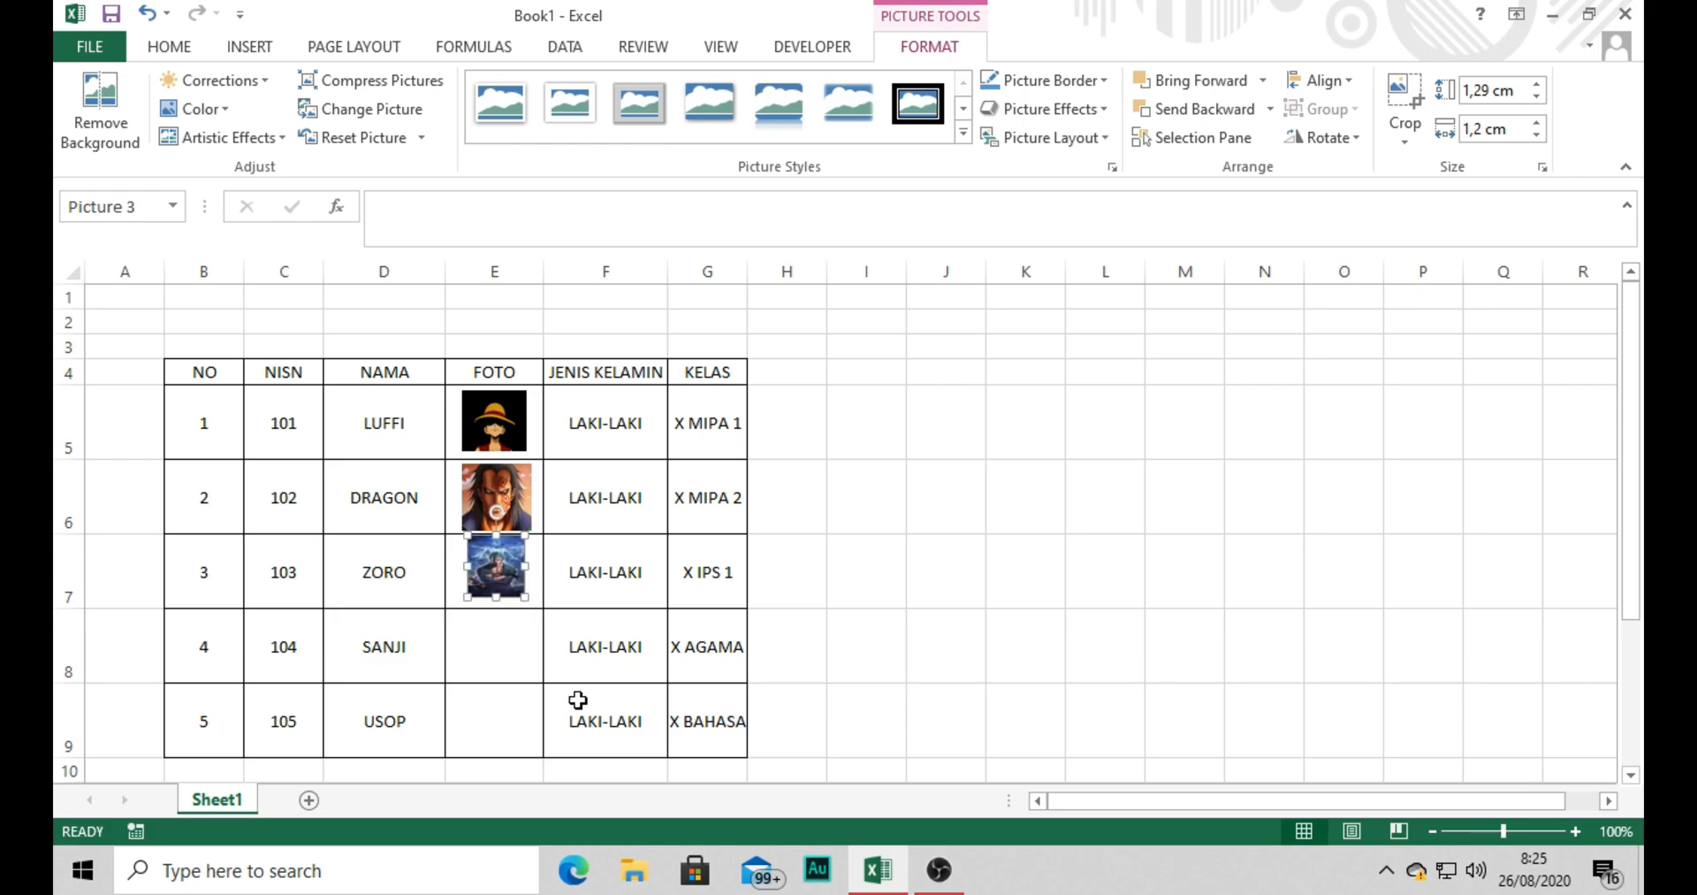
{"action": "left_click", "coordinate": [912, 515]}
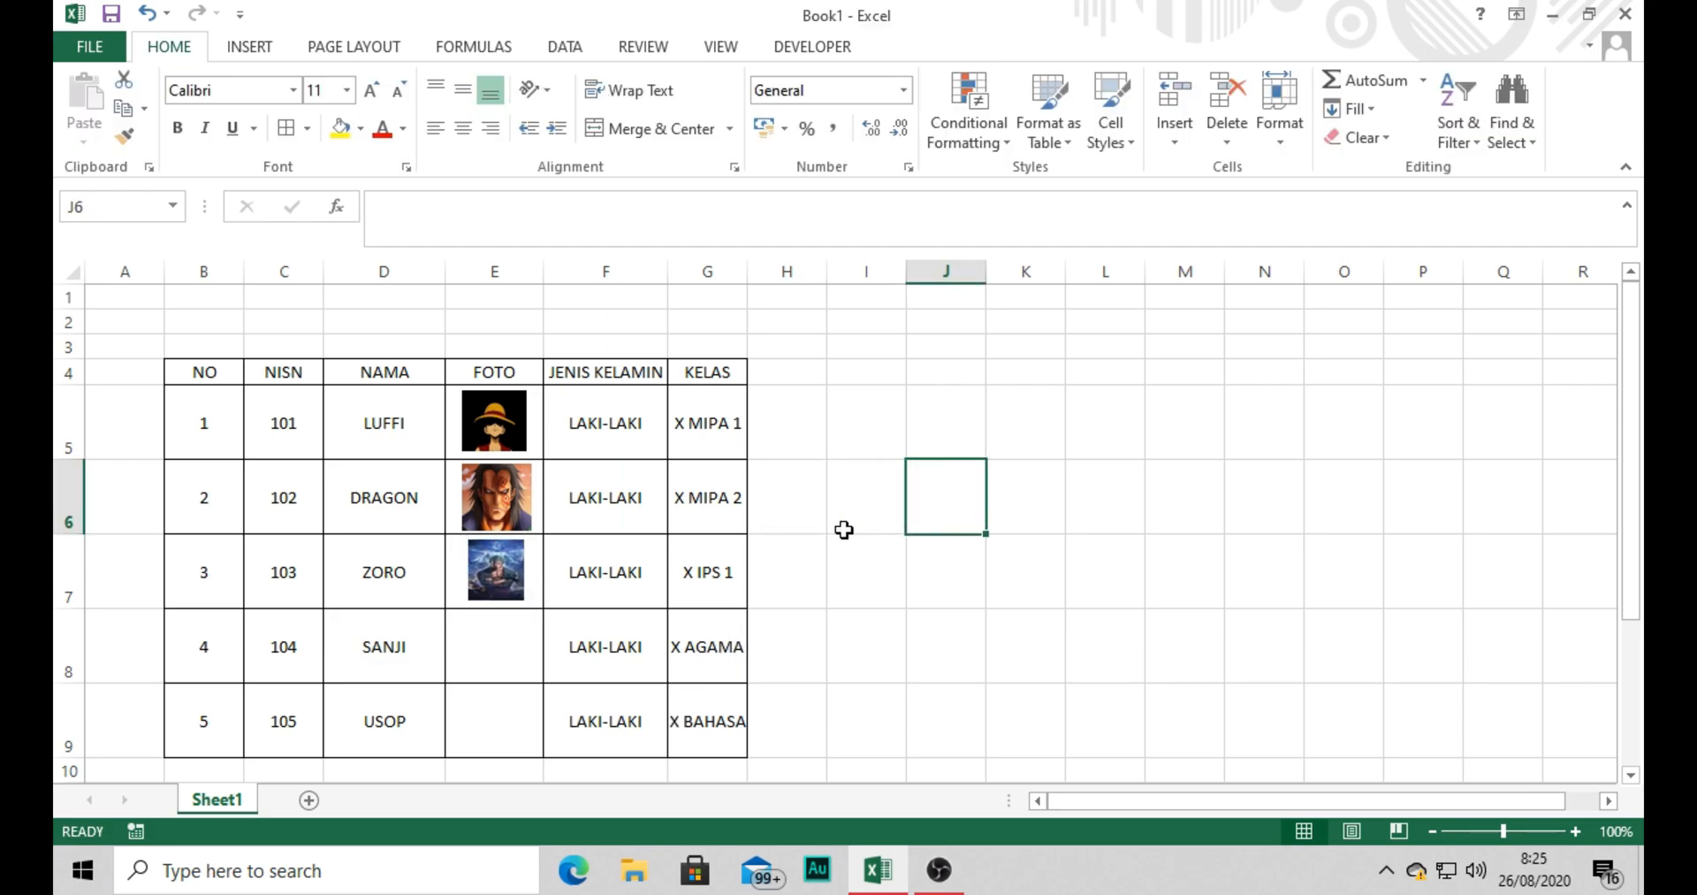
Insert the Sanji.600.837396 picture from New folder (2) in the empty area beside the table.
{"action": "left_click", "coordinate": [265, 49]}
{"action": "left_click", "coordinate": [331, 104]}
{"action": "left_click", "coordinate": [1117, 357]}
{"action": "scroll", "coordinate": [1083, 376], "scroll_direction": "down", "scroll_amount": 5}
{"action": "scroll", "coordinate": [1016, 398], "scroll_direction": "up", "scroll_amount": 5}
{"action": "double_click", "coordinate": [1057, 268]}
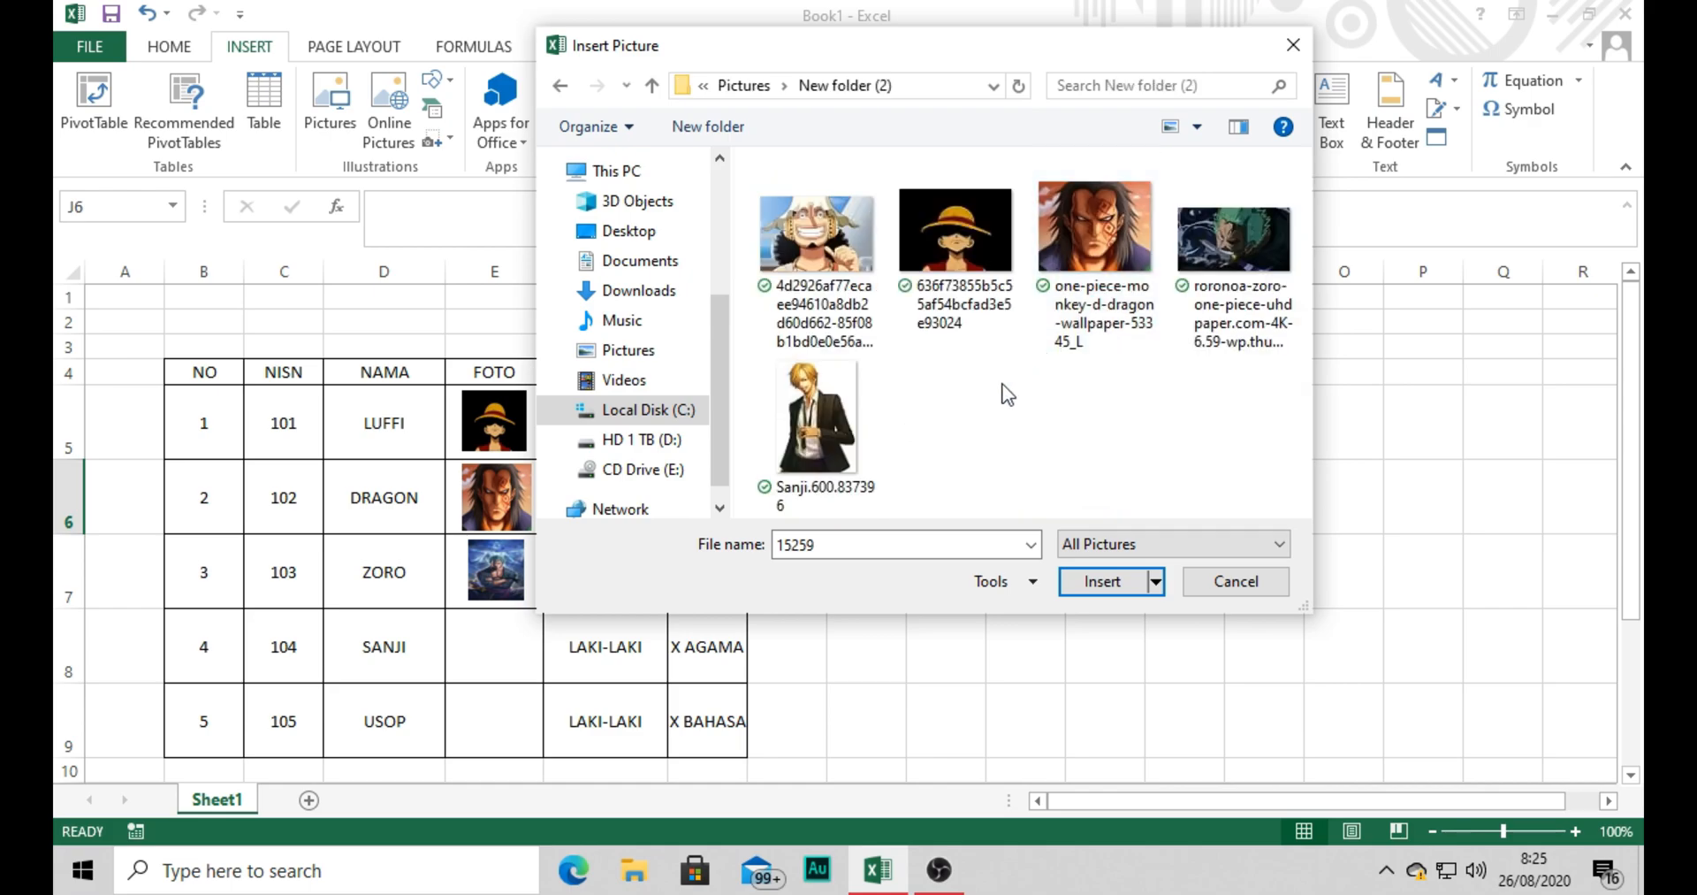
{"action": "double_click", "coordinate": [851, 415]}
Set the Sanji picture's height to 2 cm and fit it into FOTO cell E8 at about 1.34 × 1.41 cm.
{"action": "left_click", "coordinate": [1471, 90]}
{"action": "type", "text": "2"}
{"action": "key", "text": "Return"}
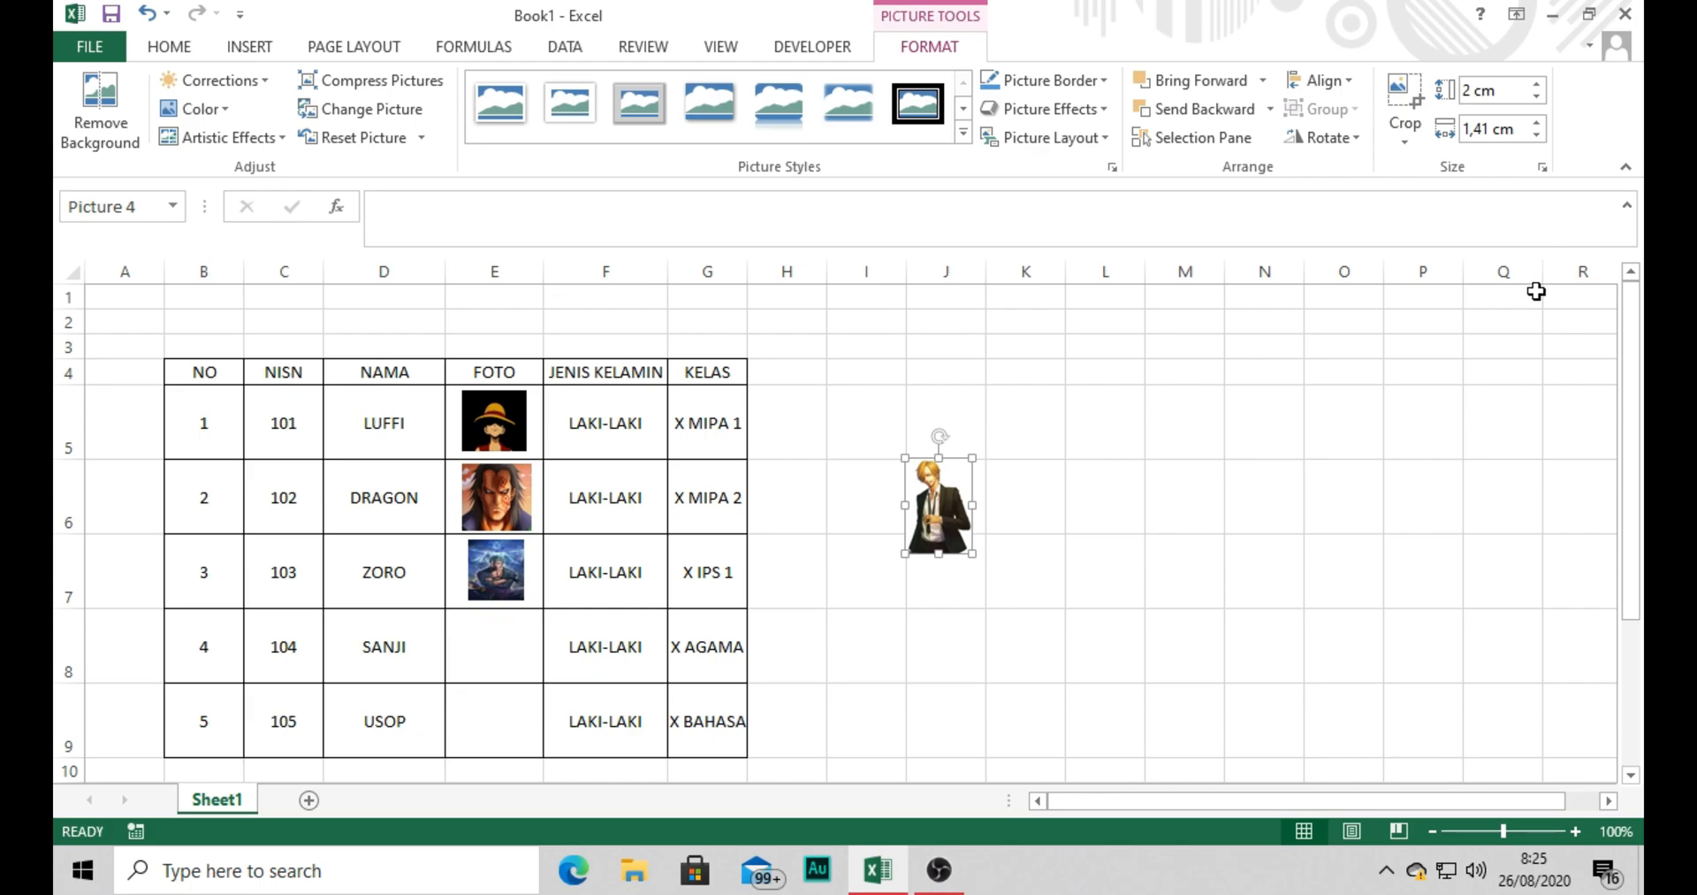
{"action": "left_click_drag", "start_coordinate": [939, 458], "coordinate": [504, 638]}
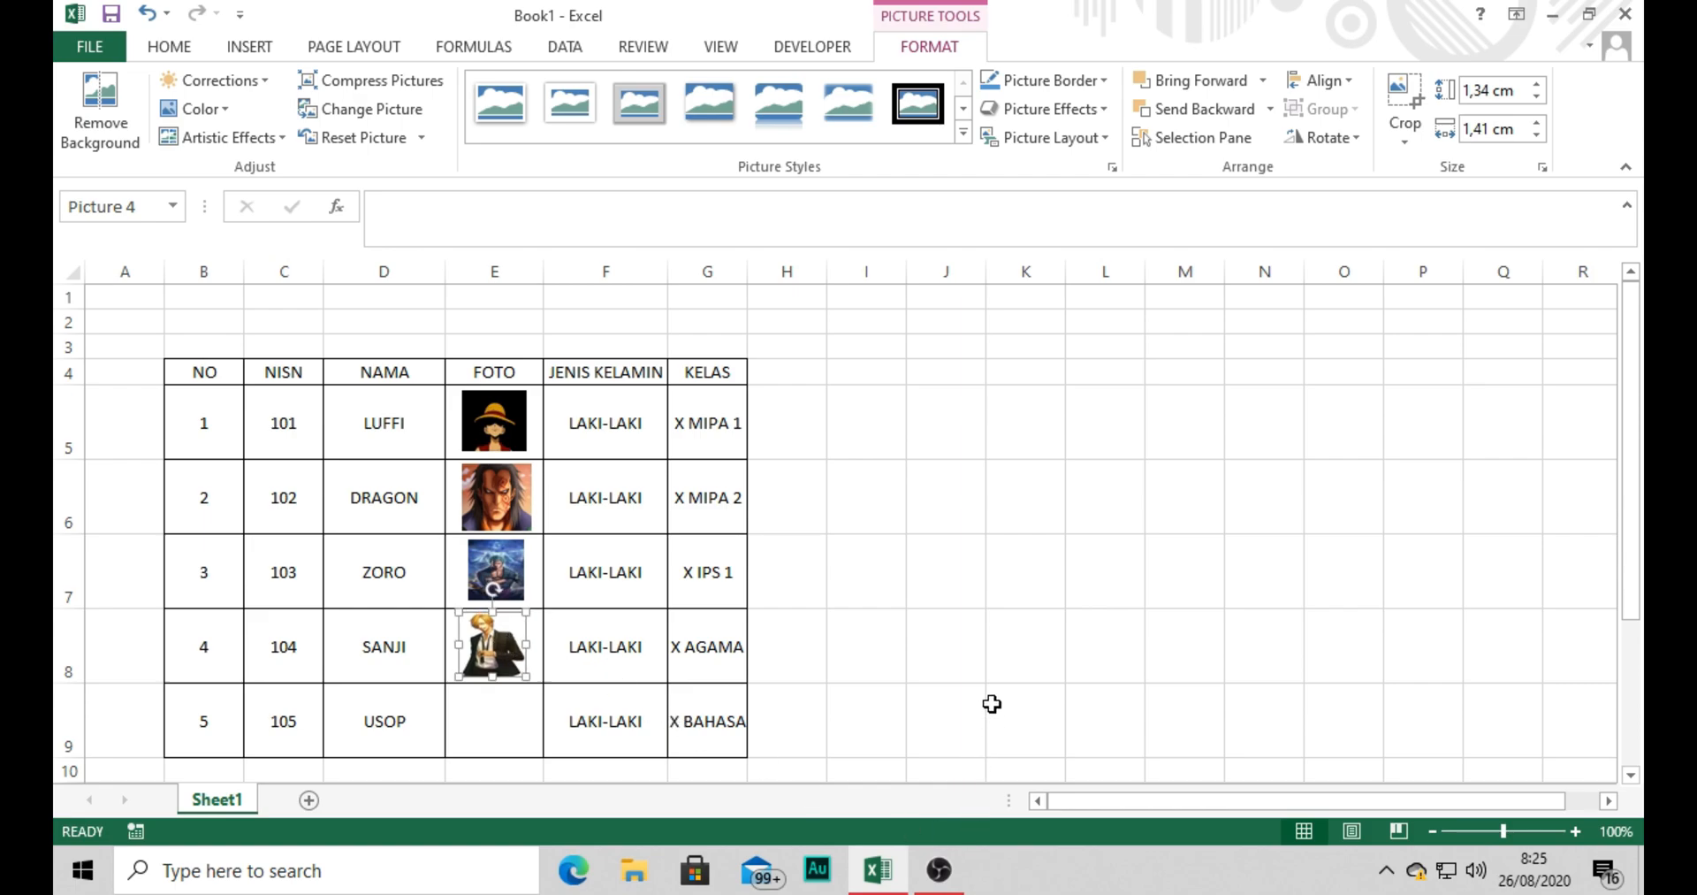
{"action": "left_click", "coordinate": [625, 395]}
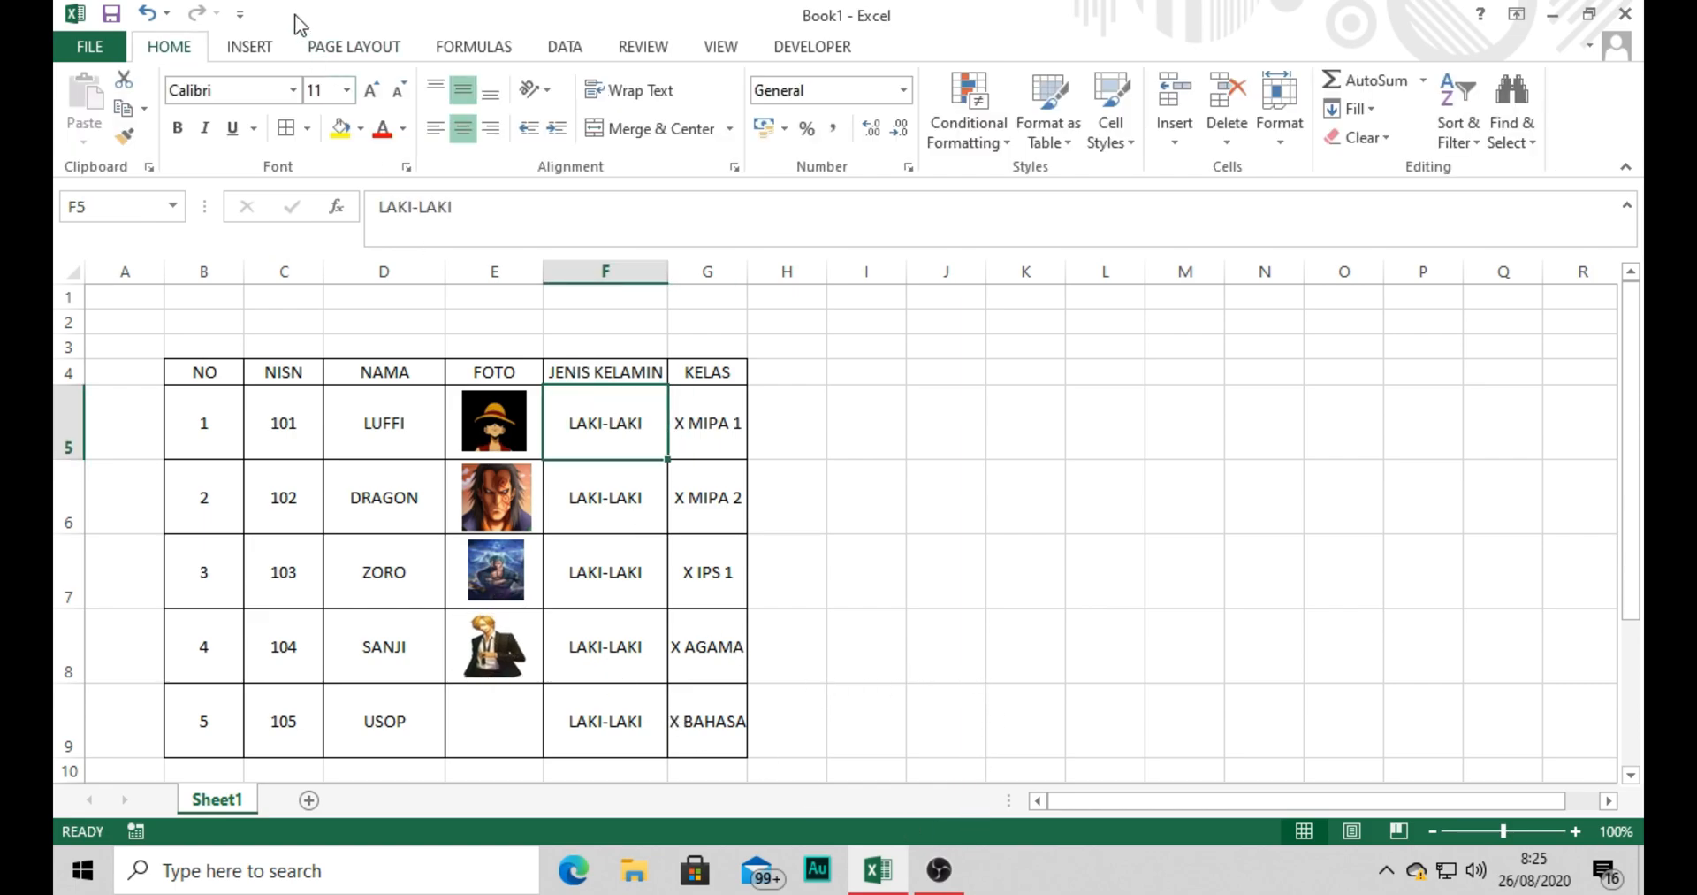
Insert the picture of the grinning long-nosed character from New folder (2) as Usop's photo.
{"action": "left_click", "coordinate": [250, 49]}
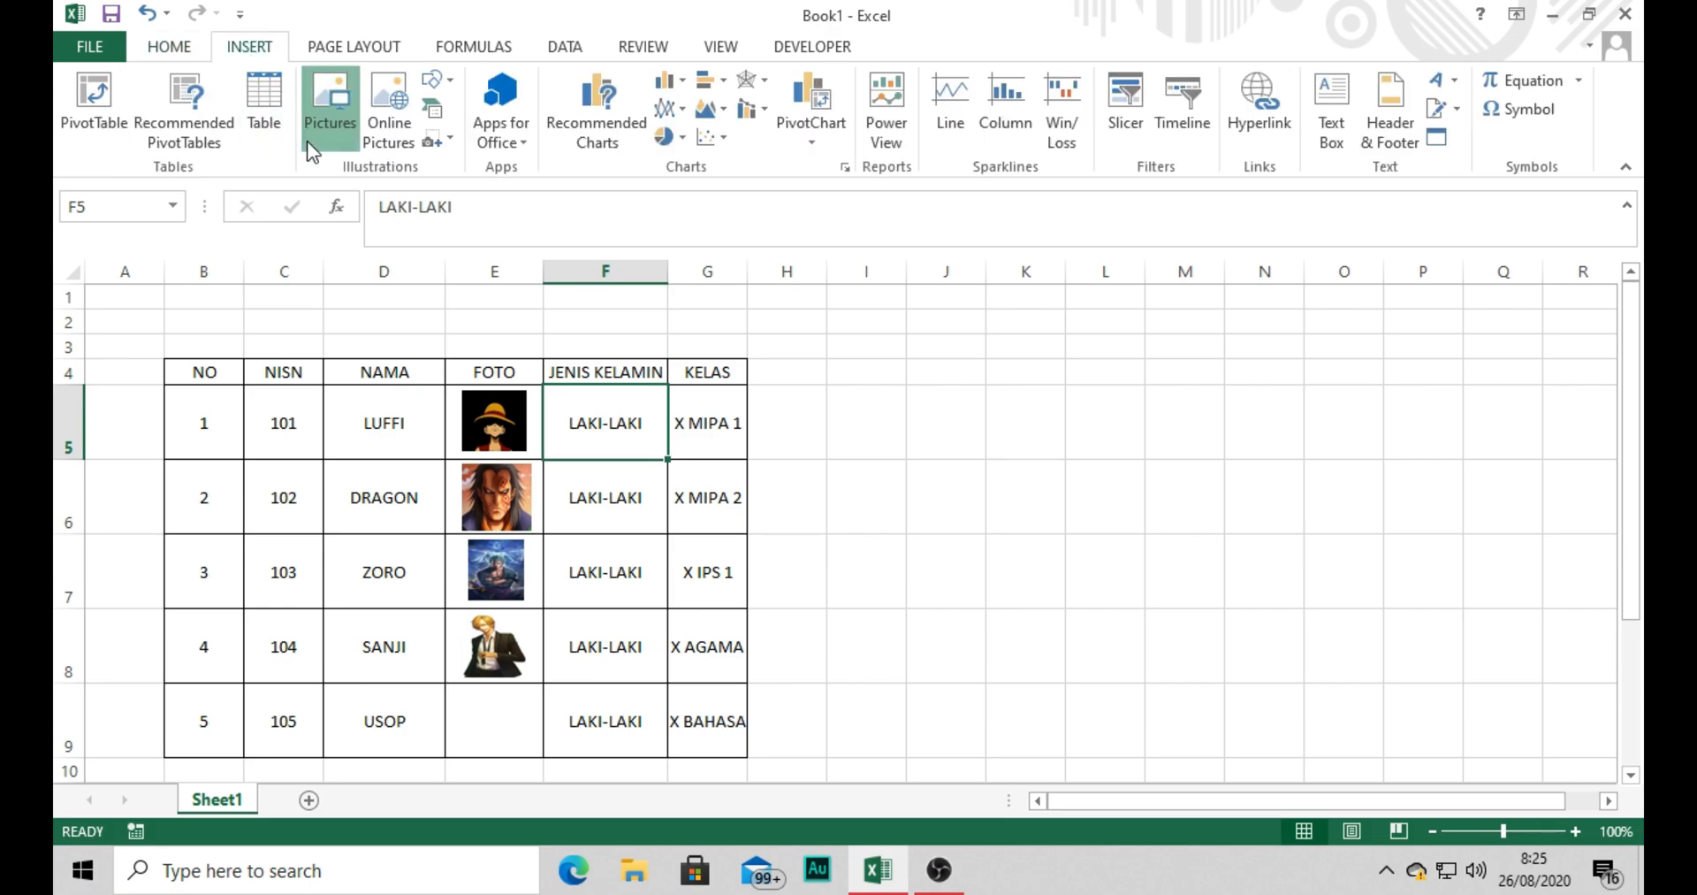
{"action": "left_click", "coordinate": [308, 139]}
{"action": "double_click", "coordinate": [821, 252]}
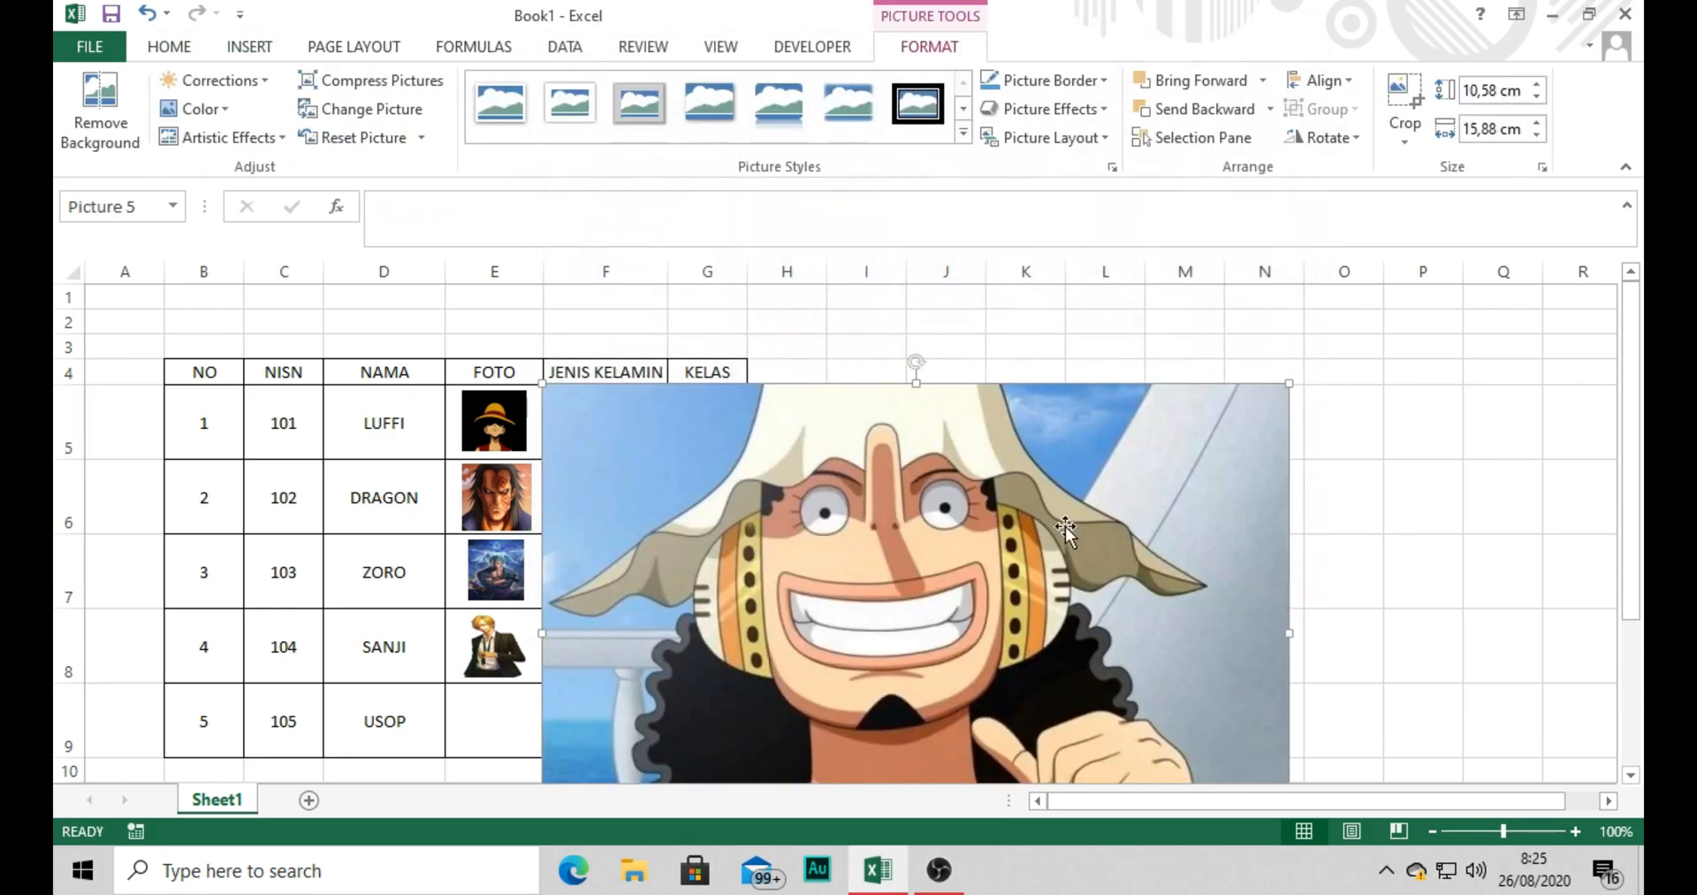
Set the Usop picture's height to 2 cm and shrink it to fit inside FOTO cell E9.
{"action": "double_click", "coordinate": [1482, 92]}
{"action": "type", "text": "2"}
{"action": "key", "text": "Return"}
{"action": "left_click_drag", "start_coordinate": [674, 430], "coordinate": [509, 715]}
{"action": "left_click", "coordinate": [761, 622]}
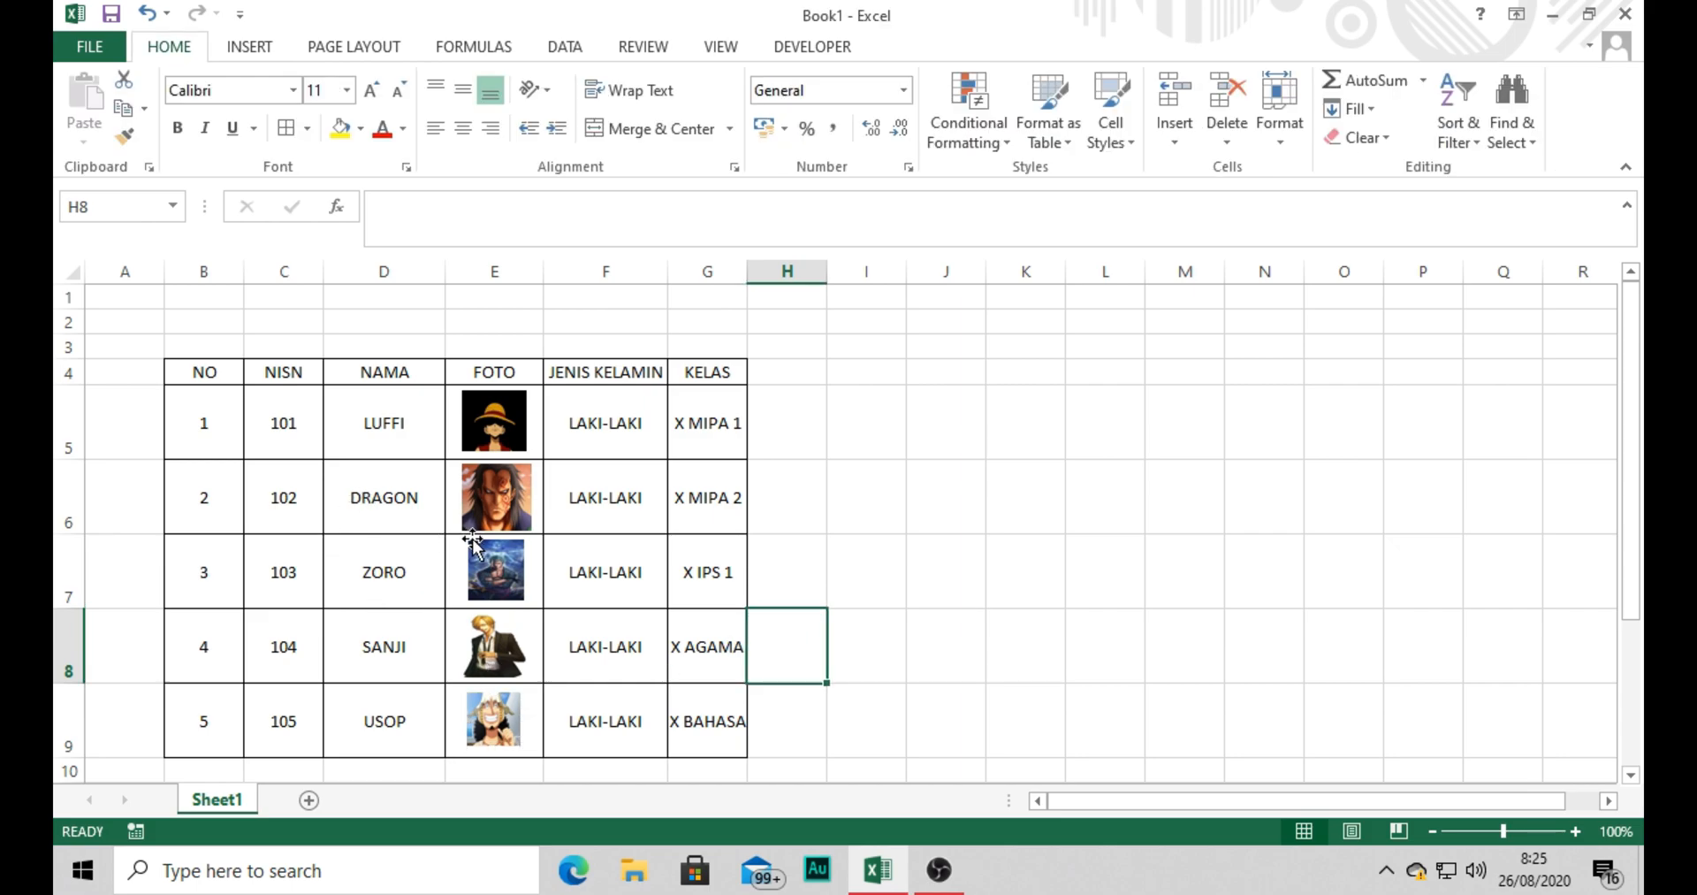
{"action": "left_click", "coordinate": [582, 428]}
{"action": "left_click", "coordinate": [592, 526]}
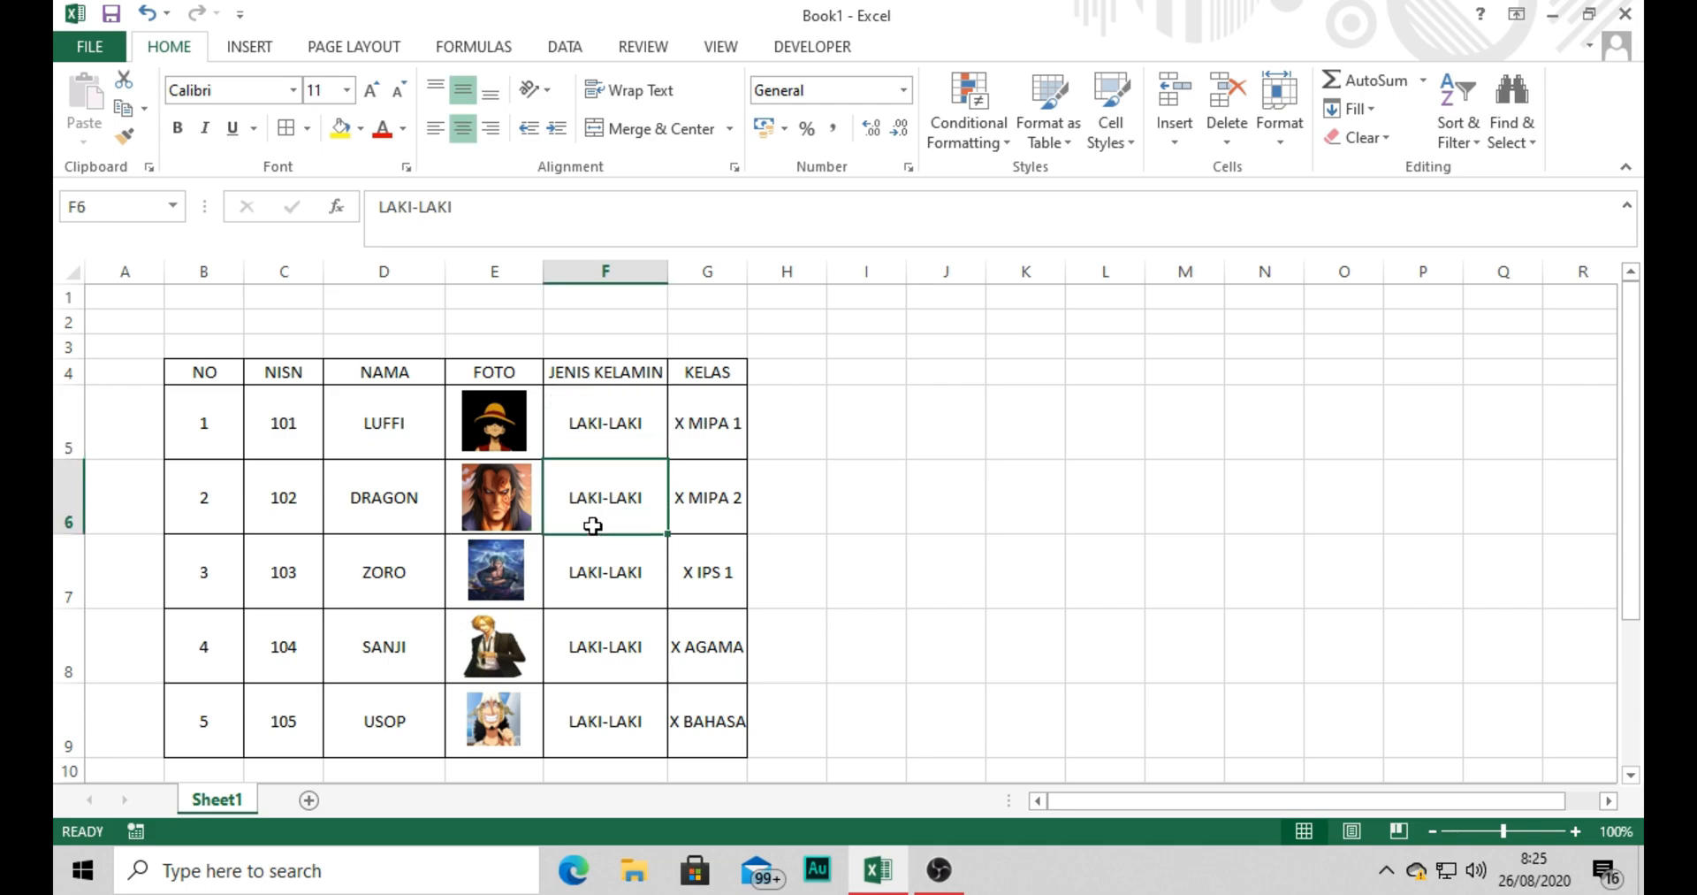
{"action": "left_click", "coordinate": [720, 470]}
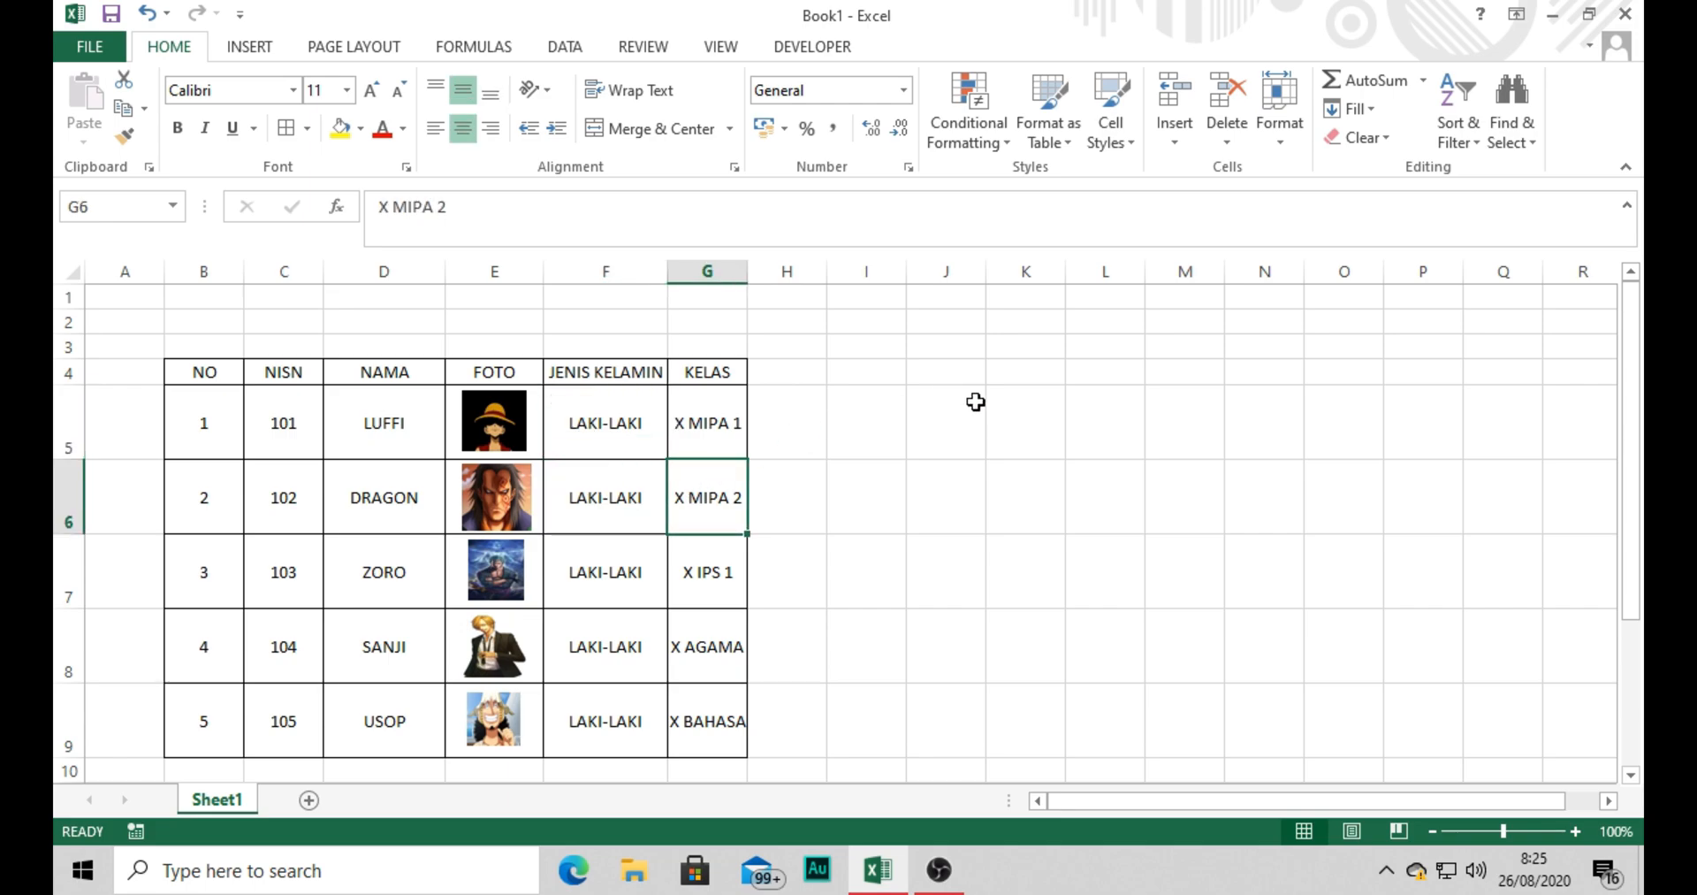
{"action": "left_click", "coordinate": [910, 422]}
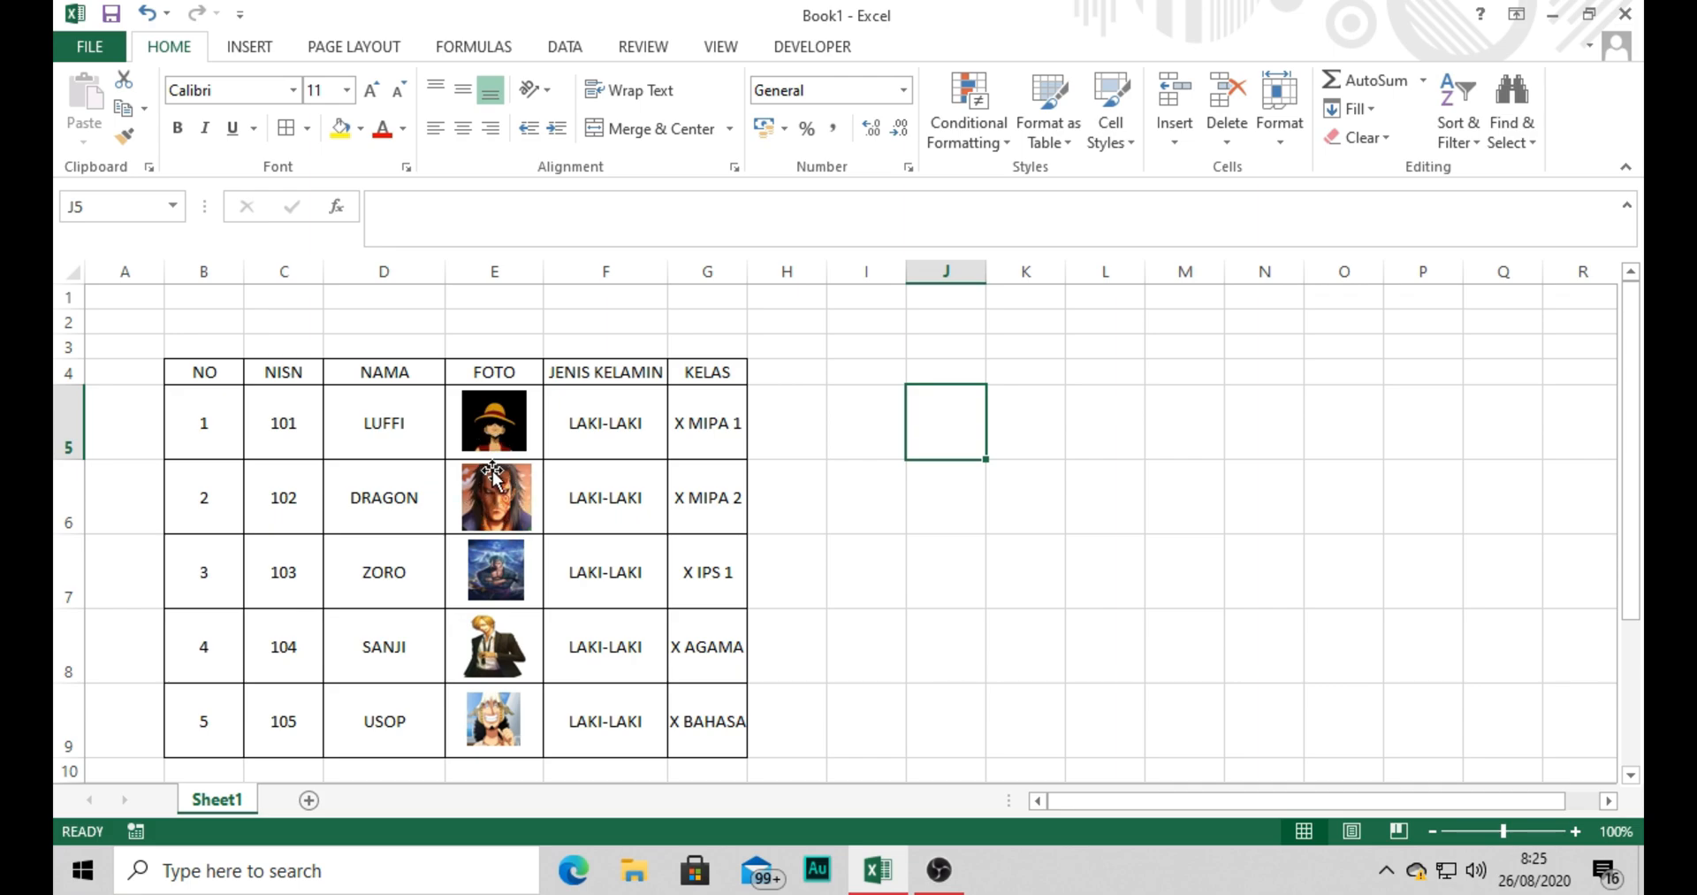
{"action": "left_click", "coordinate": [439, 433]}
{"action": "left_click", "coordinate": [885, 425]}
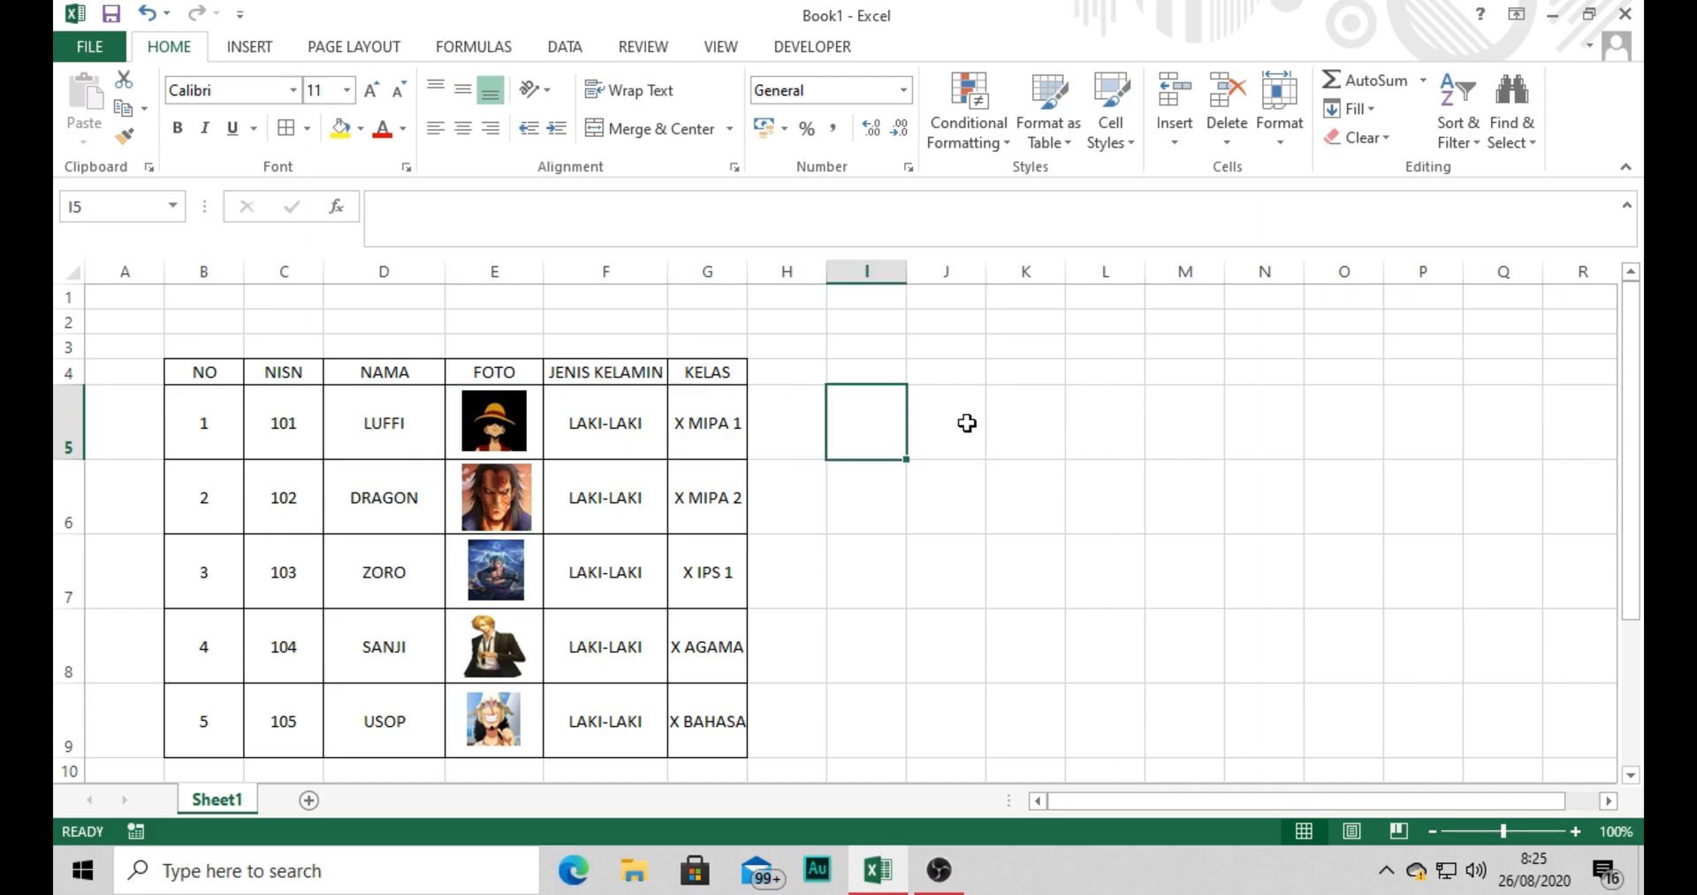
{"action": "left_click", "coordinate": [968, 424]}
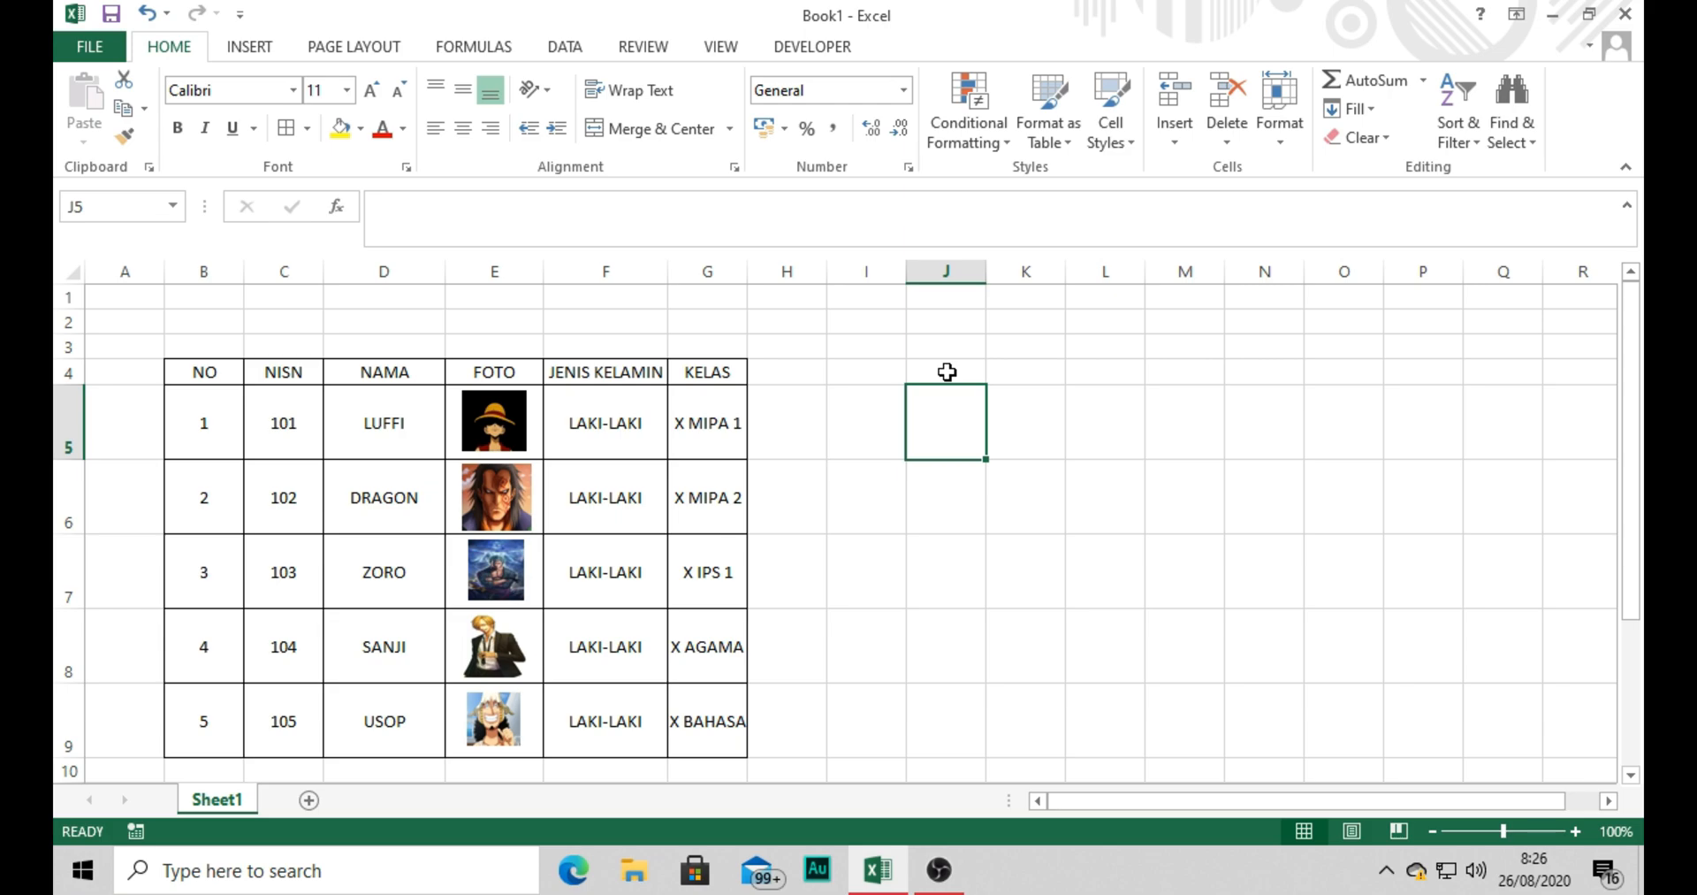
{"action": "left_click", "coordinate": [946, 372]}
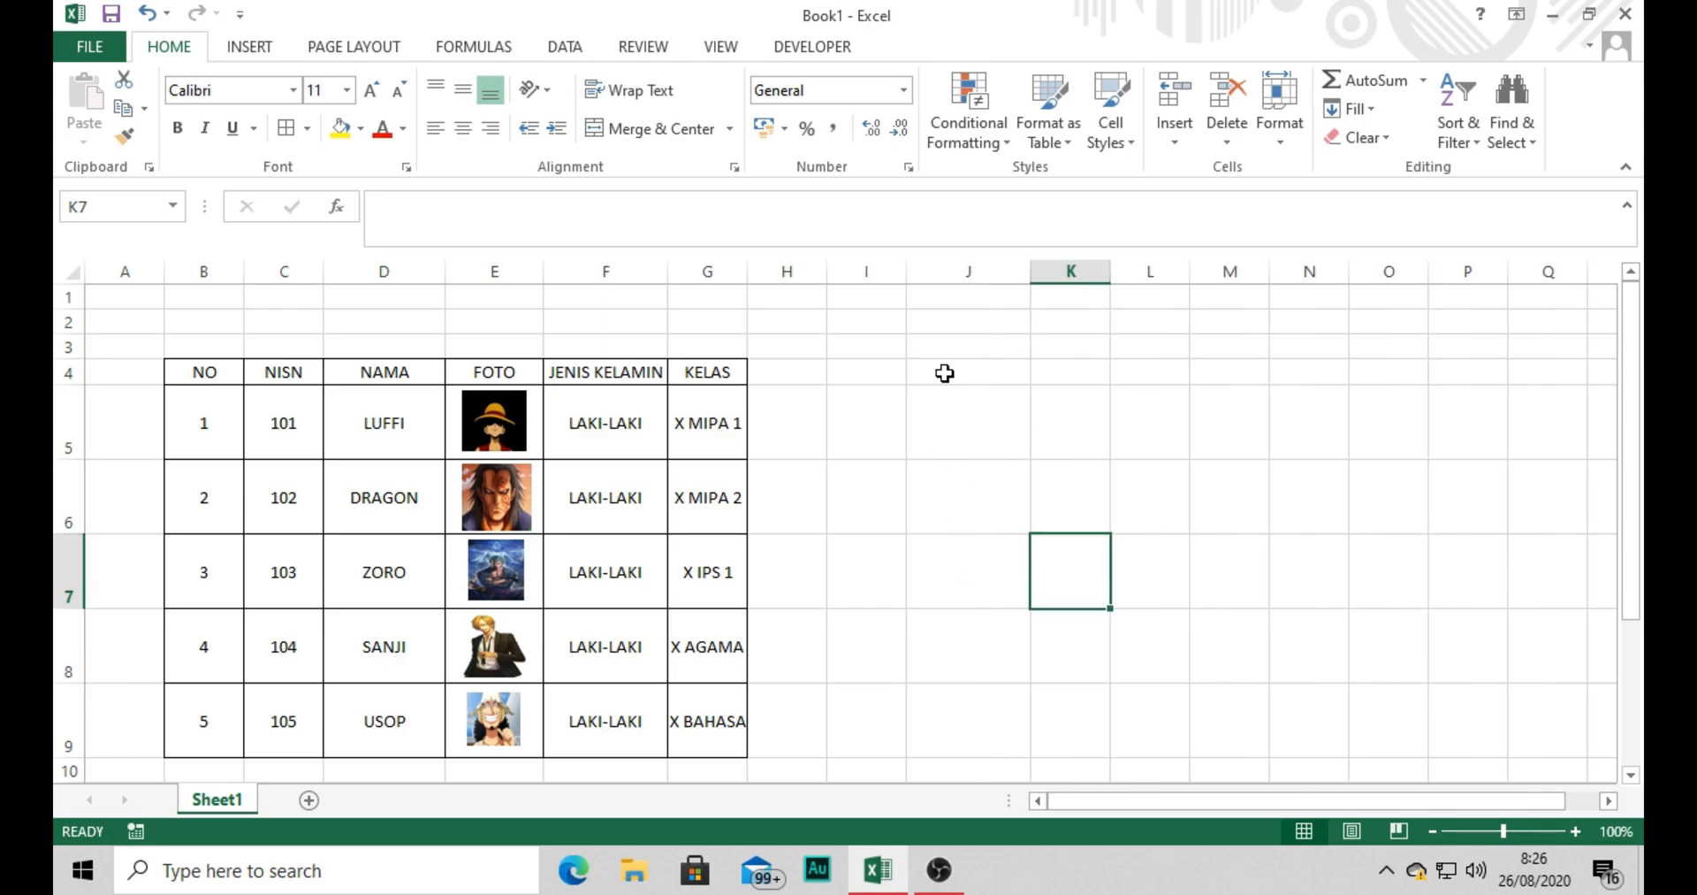
Enter the labels NISN, NAMA, JENIS KELAMIN, KELAS and FOTO down cells J4 to J8.
{"action": "left_click", "coordinate": [945, 373]}
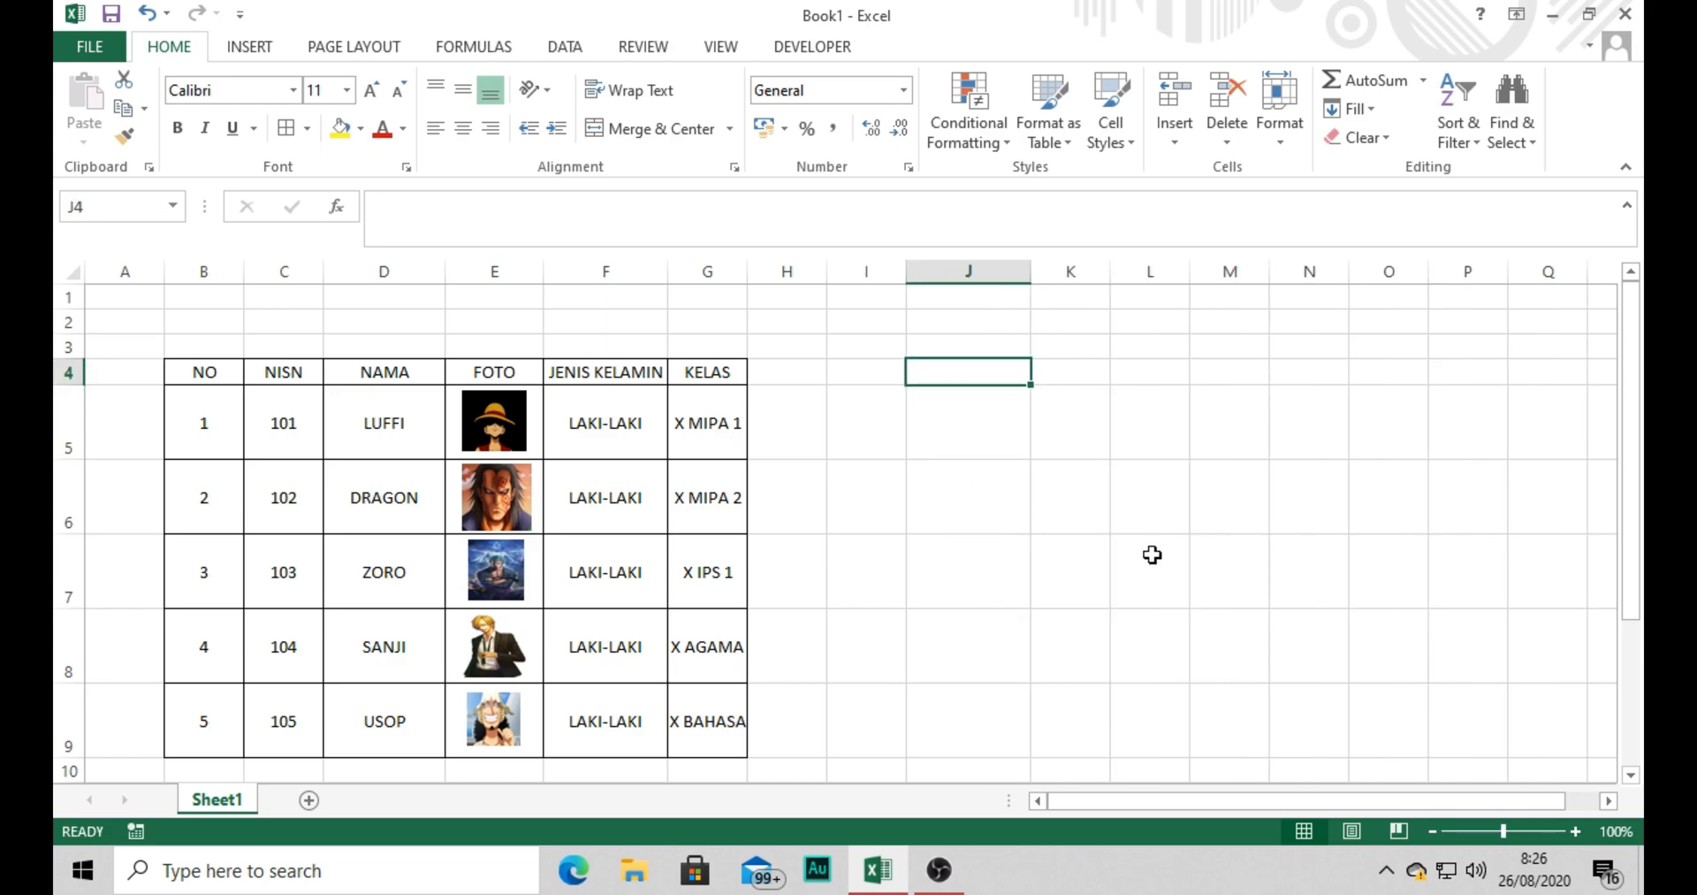
{"action": "type", "text": "NISN"}
{"action": "key", "text": "Return"}
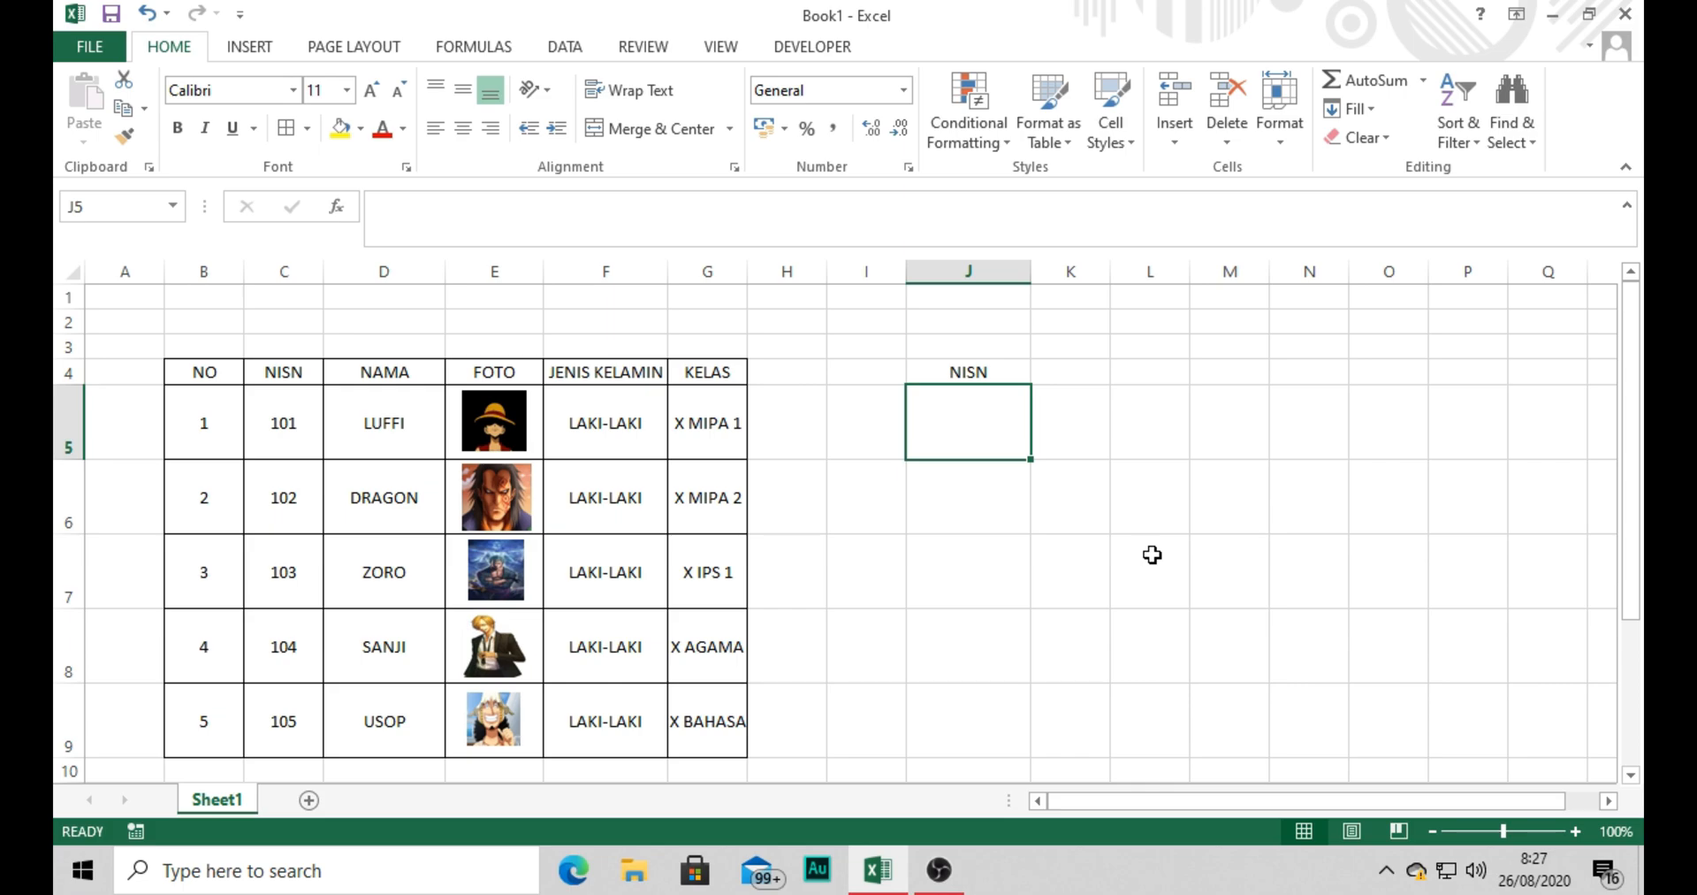
{"action": "type", "text": "MNAMA"}
{"action": "key", "text": "Return"}
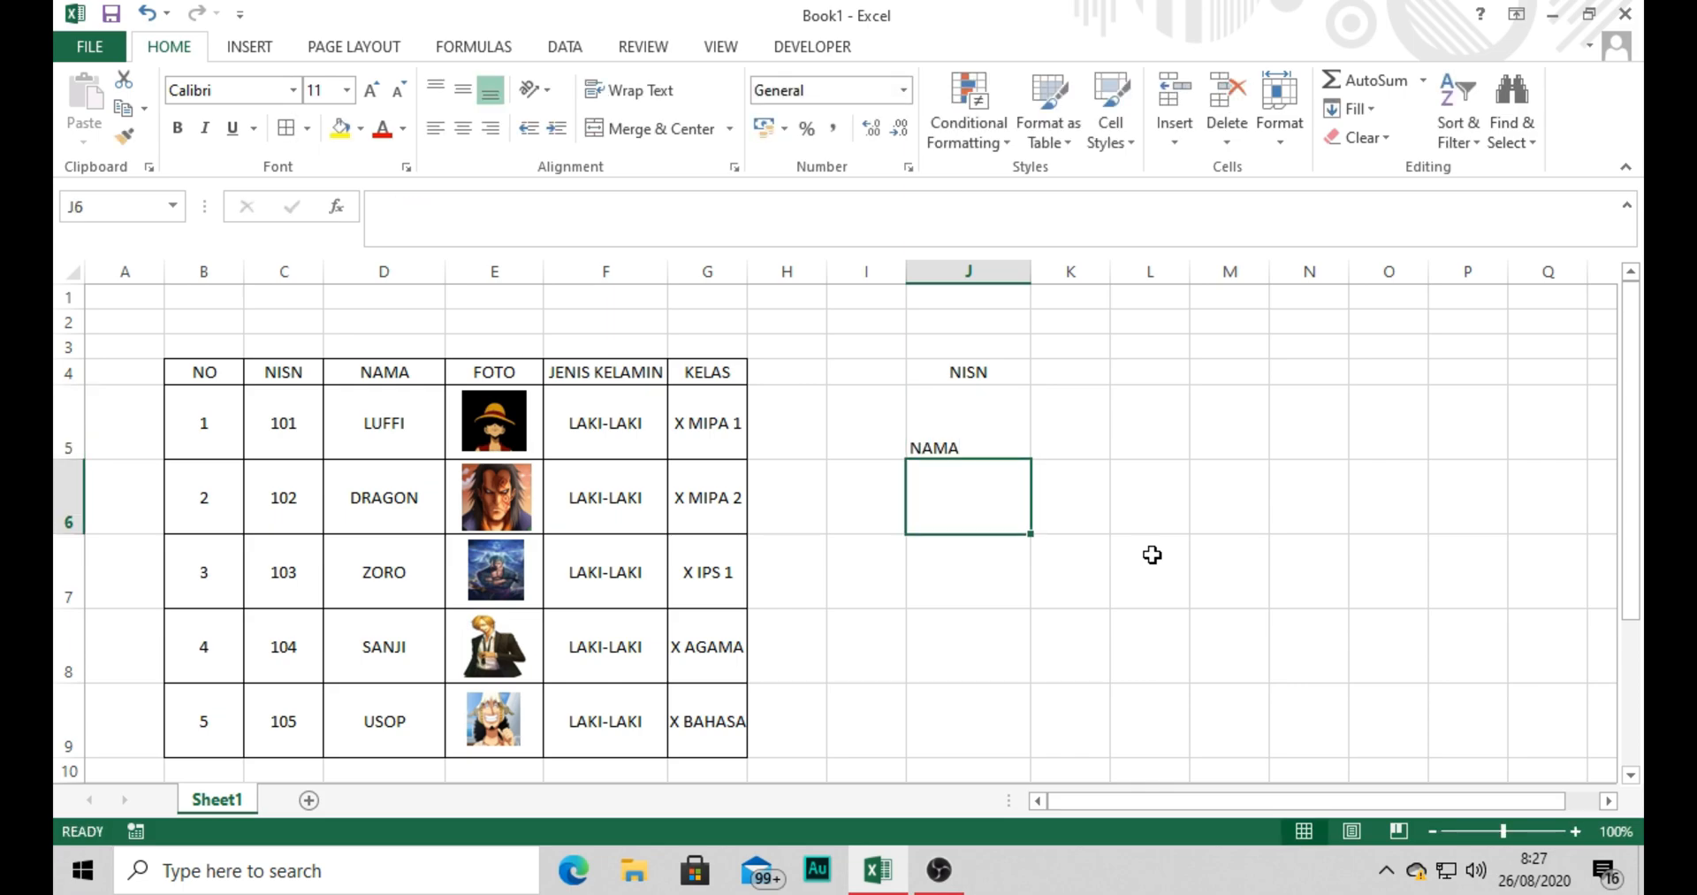
{"action": "type", "text": "JENIS KELAMIN"}
{"action": "key", "text": "Return"}
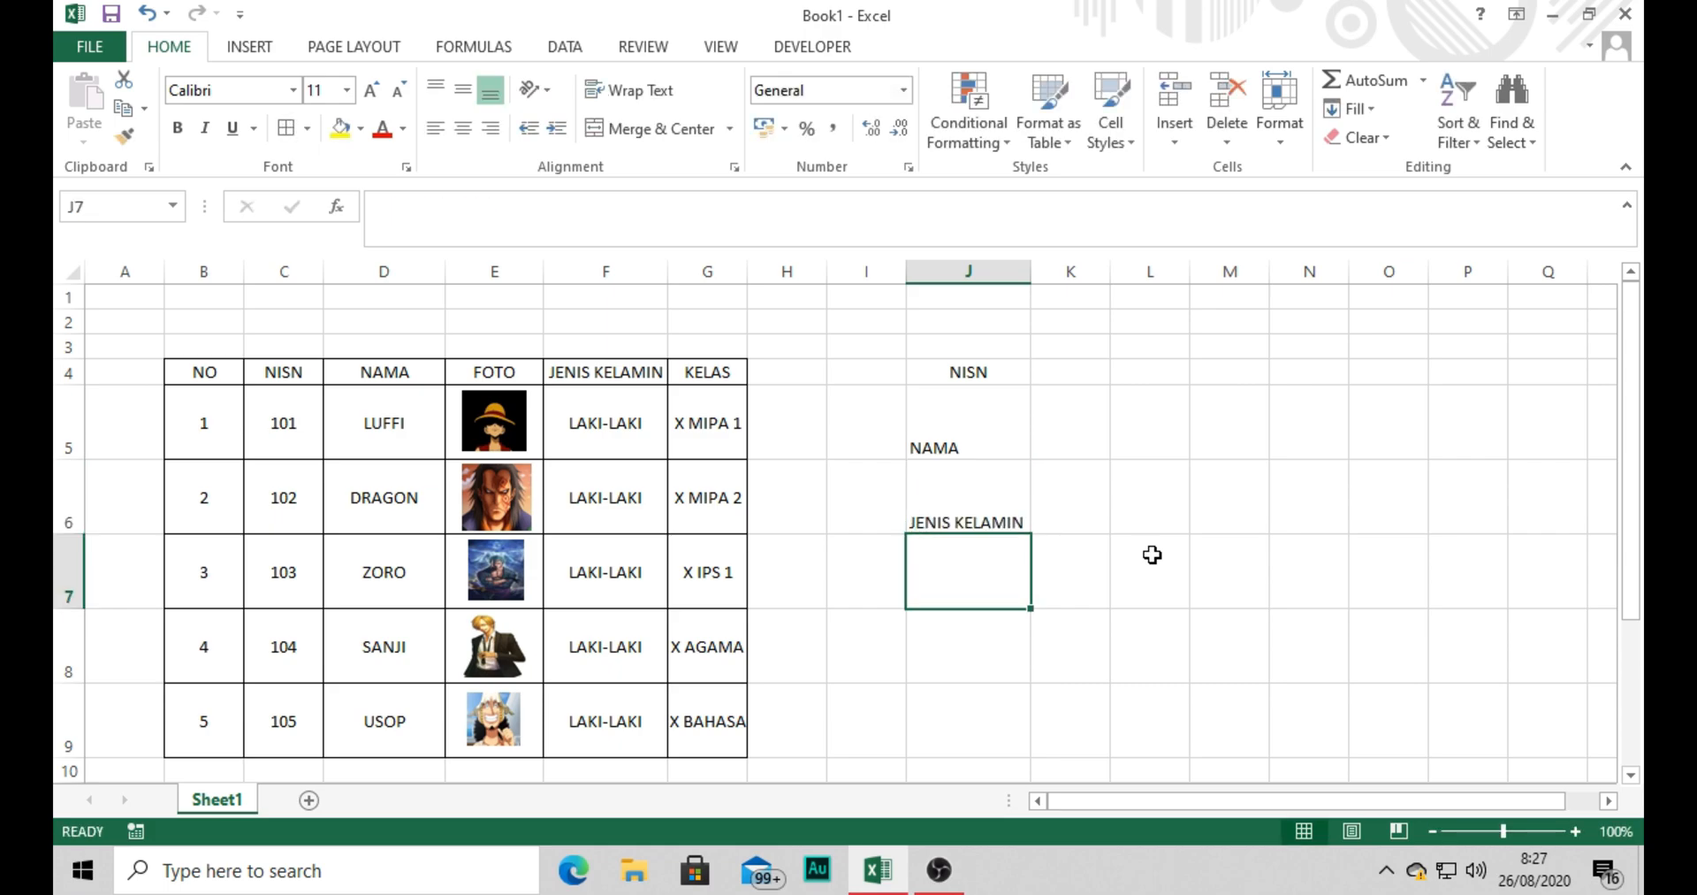
{"action": "type", "text": "KELAS"}
{"action": "key", "text": "Return"}
{"action": "type", "text": "FOTO"}
{"action": "key", "text": "Return"}
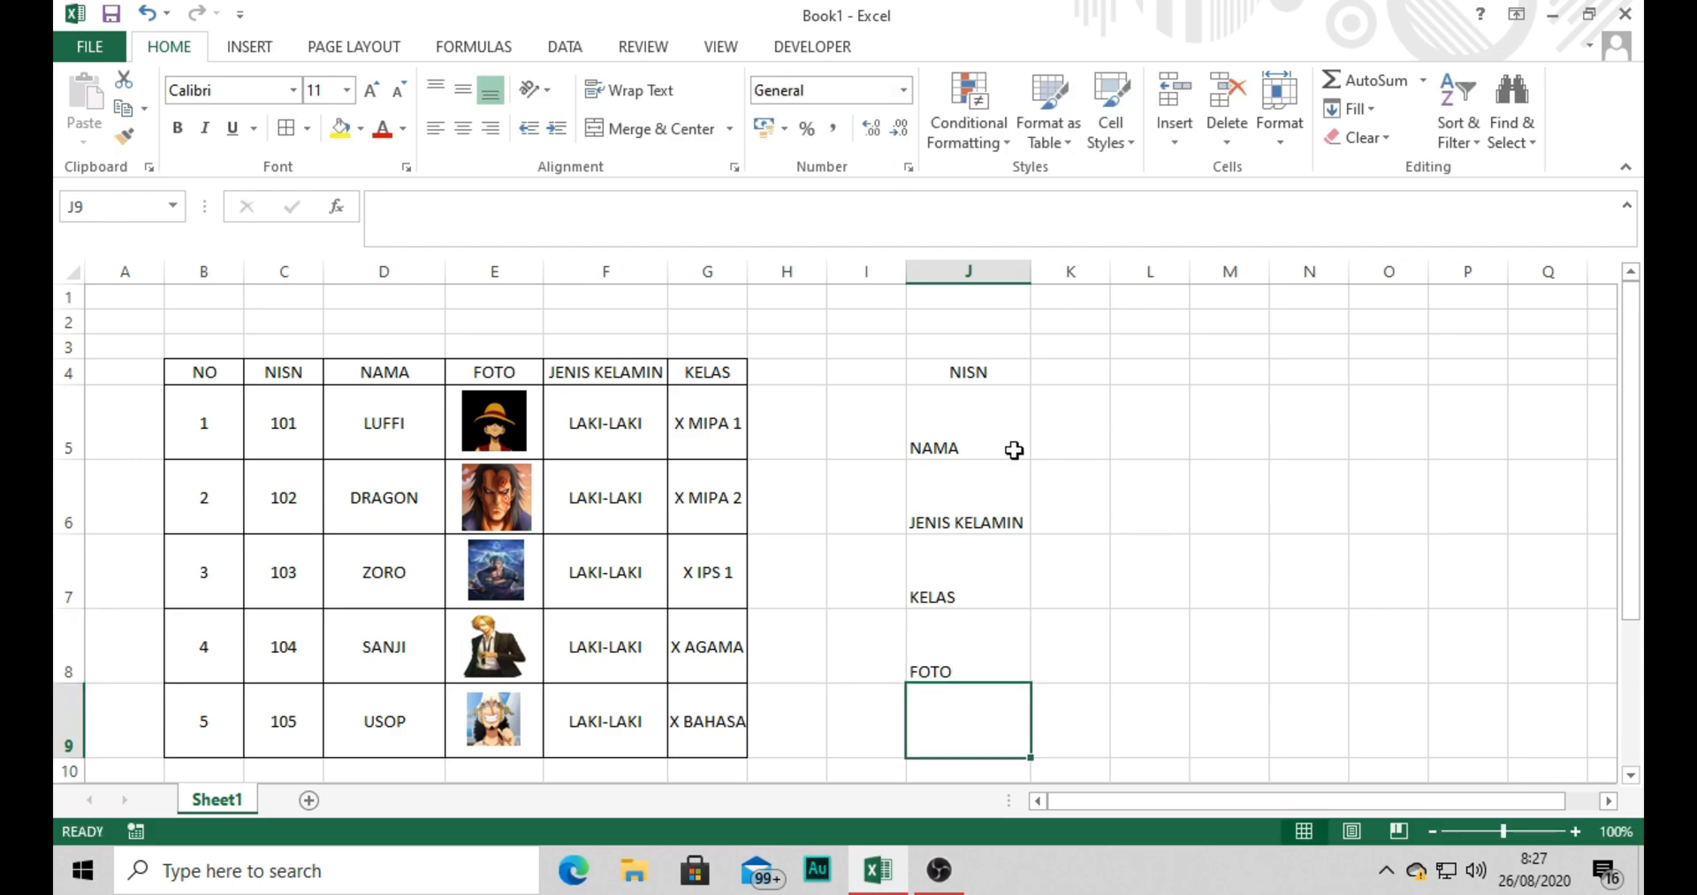
Left-align the labels in cells J4 to J8.
{"action": "left_click_drag", "start_coordinate": [968, 382], "coordinate": [968, 658]}
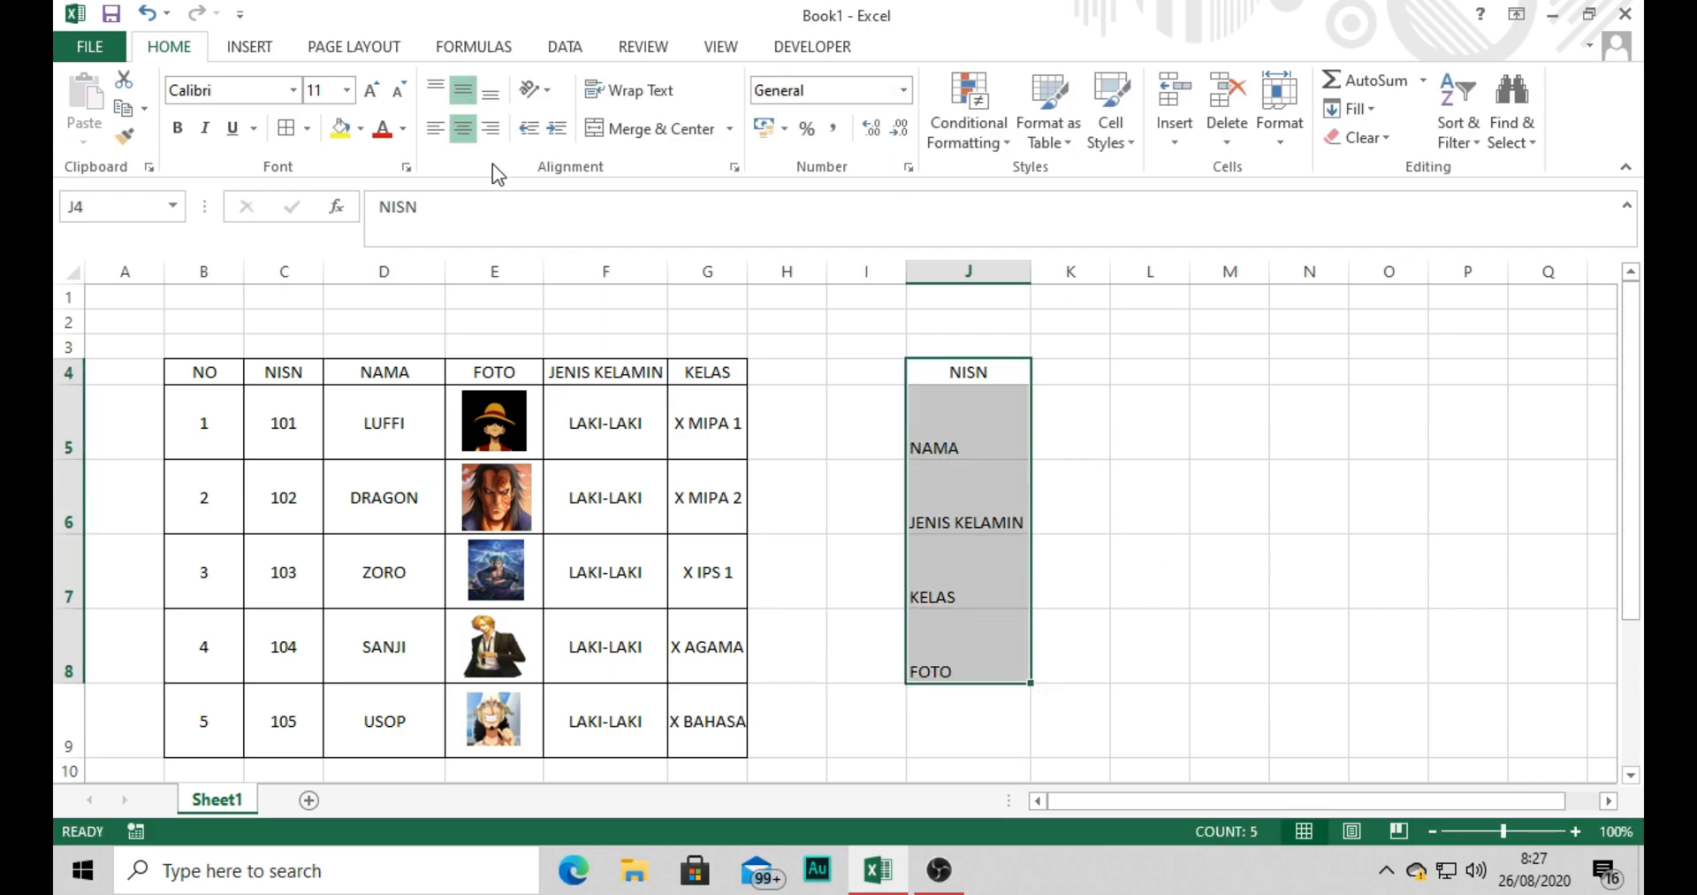
{"action": "left_click", "coordinate": [437, 131]}
{"action": "left_click", "coordinate": [1065, 375]}
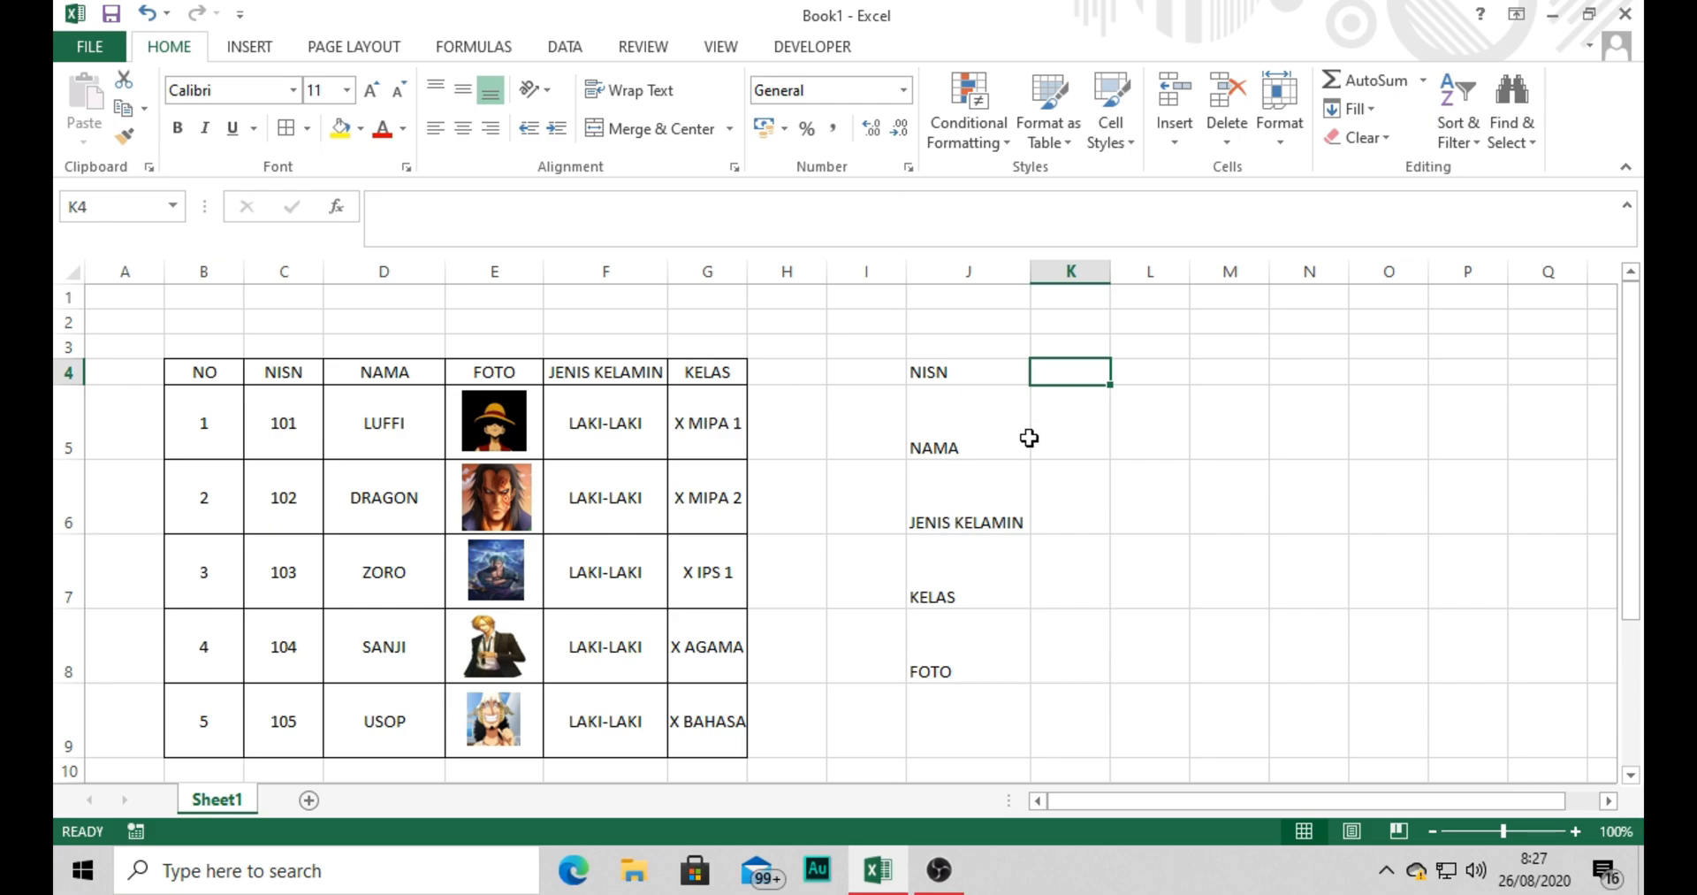
Add list data validation to cell K4 using the NISN values in =$C$5:$C$9 as the source.
{"action": "left_click", "coordinate": [1082, 413]}
{"action": "left_click", "coordinate": [1070, 376]}
{"action": "left_click", "coordinate": [564, 46]}
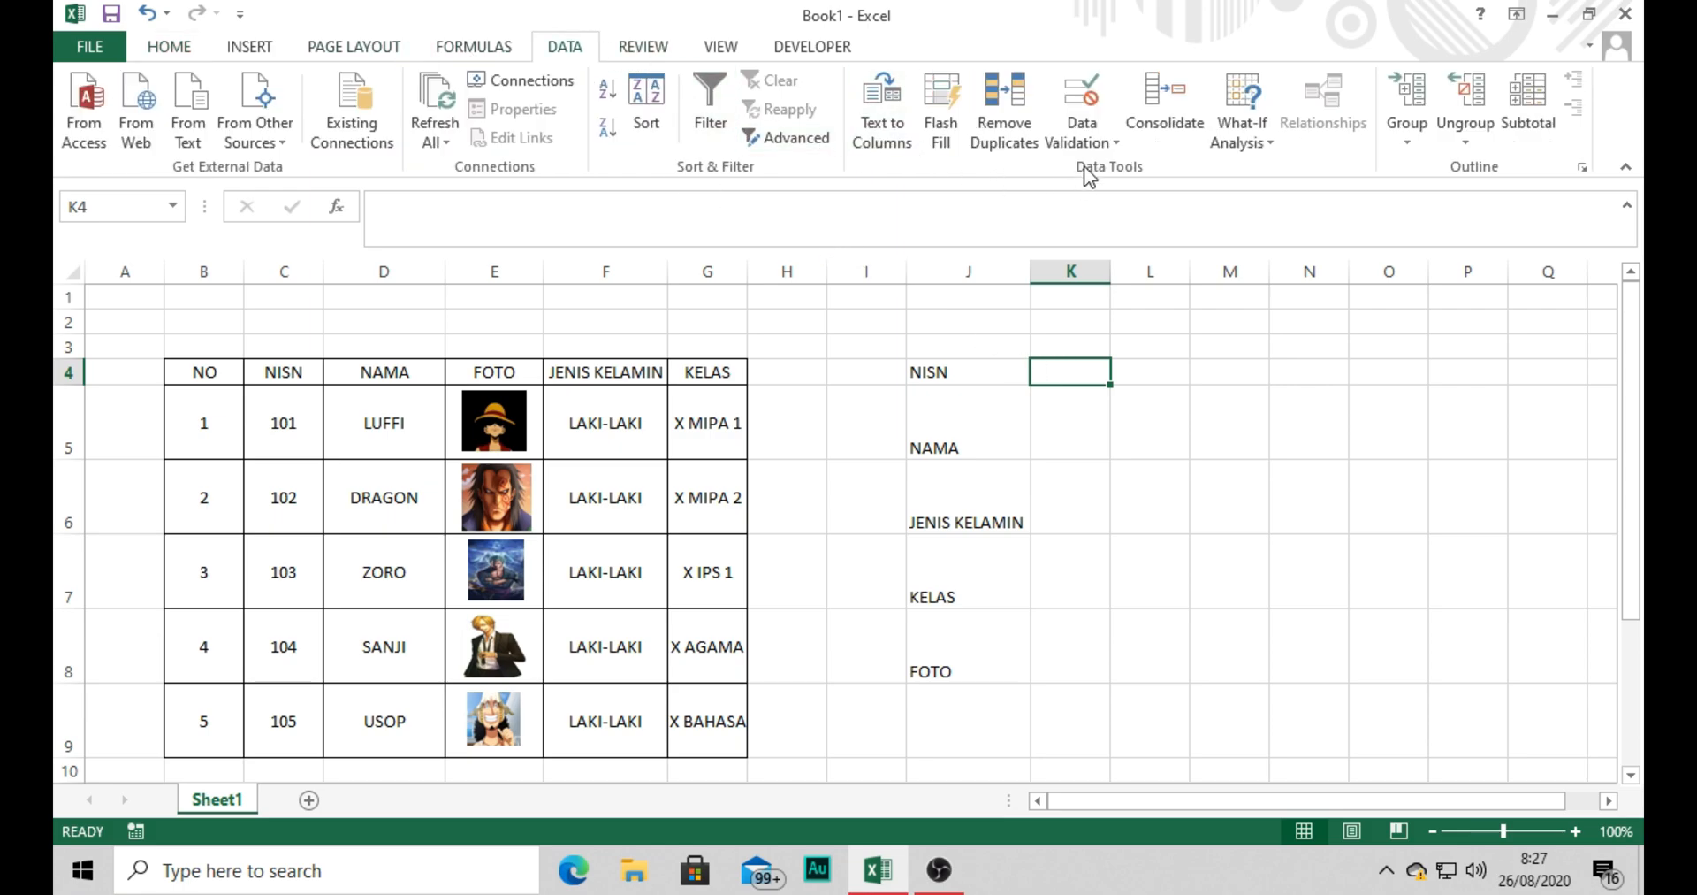
{"action": "left_click", "coordinate": [1084, 137]}
{"action": "left_click", "coordinate": [1119, 171]}
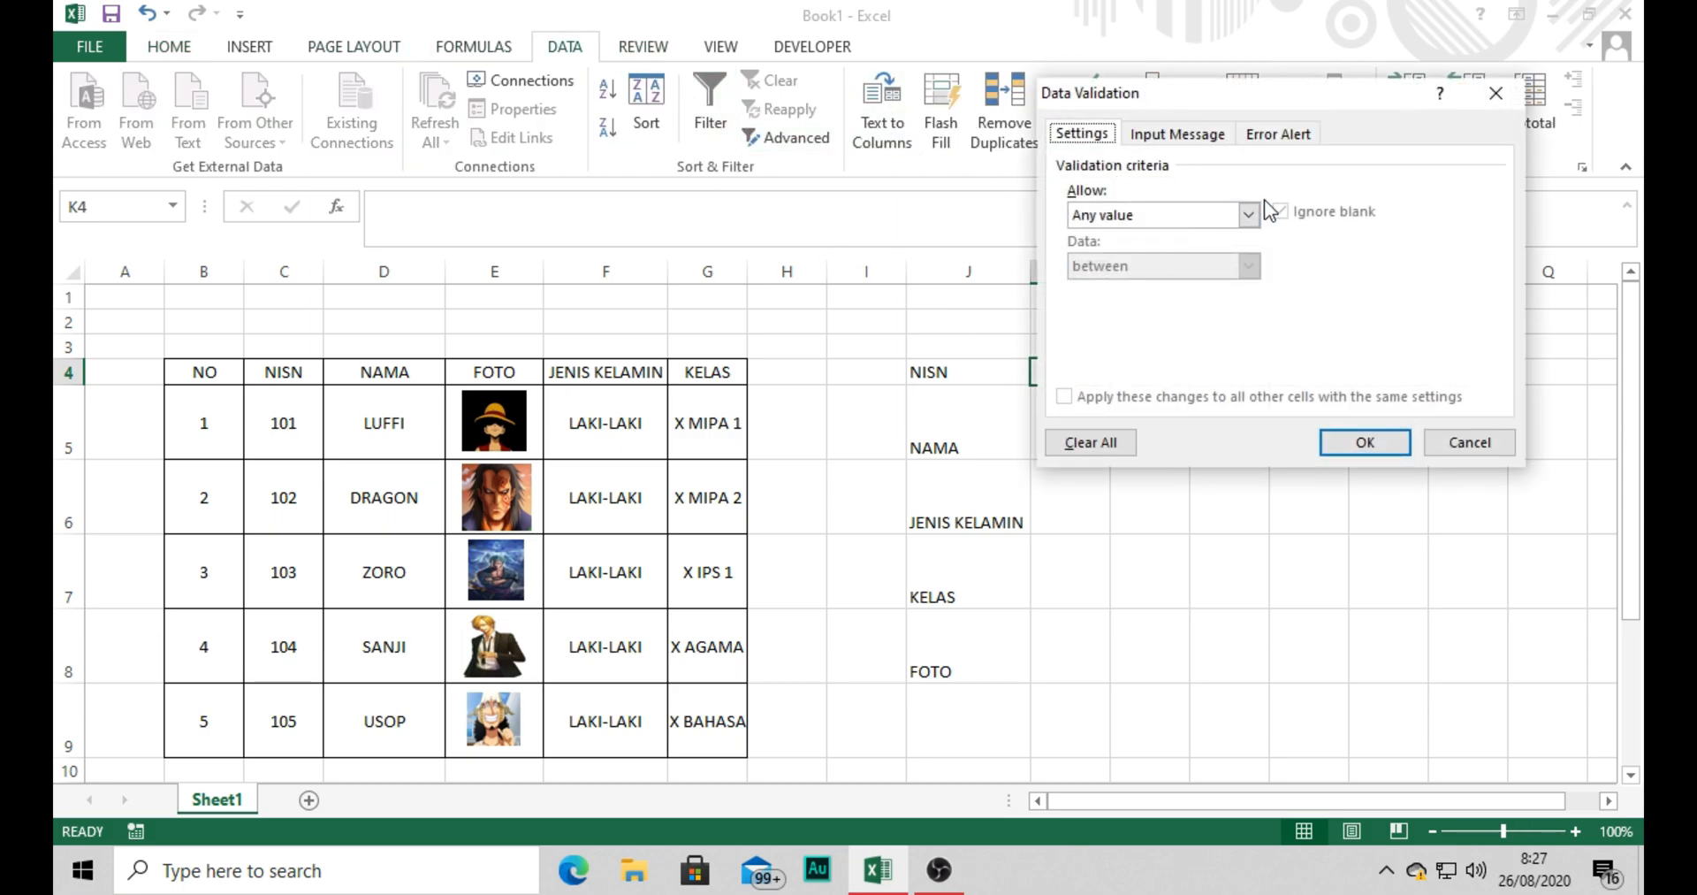
{"action": "left_click", "coordinate": [1249, 215]}
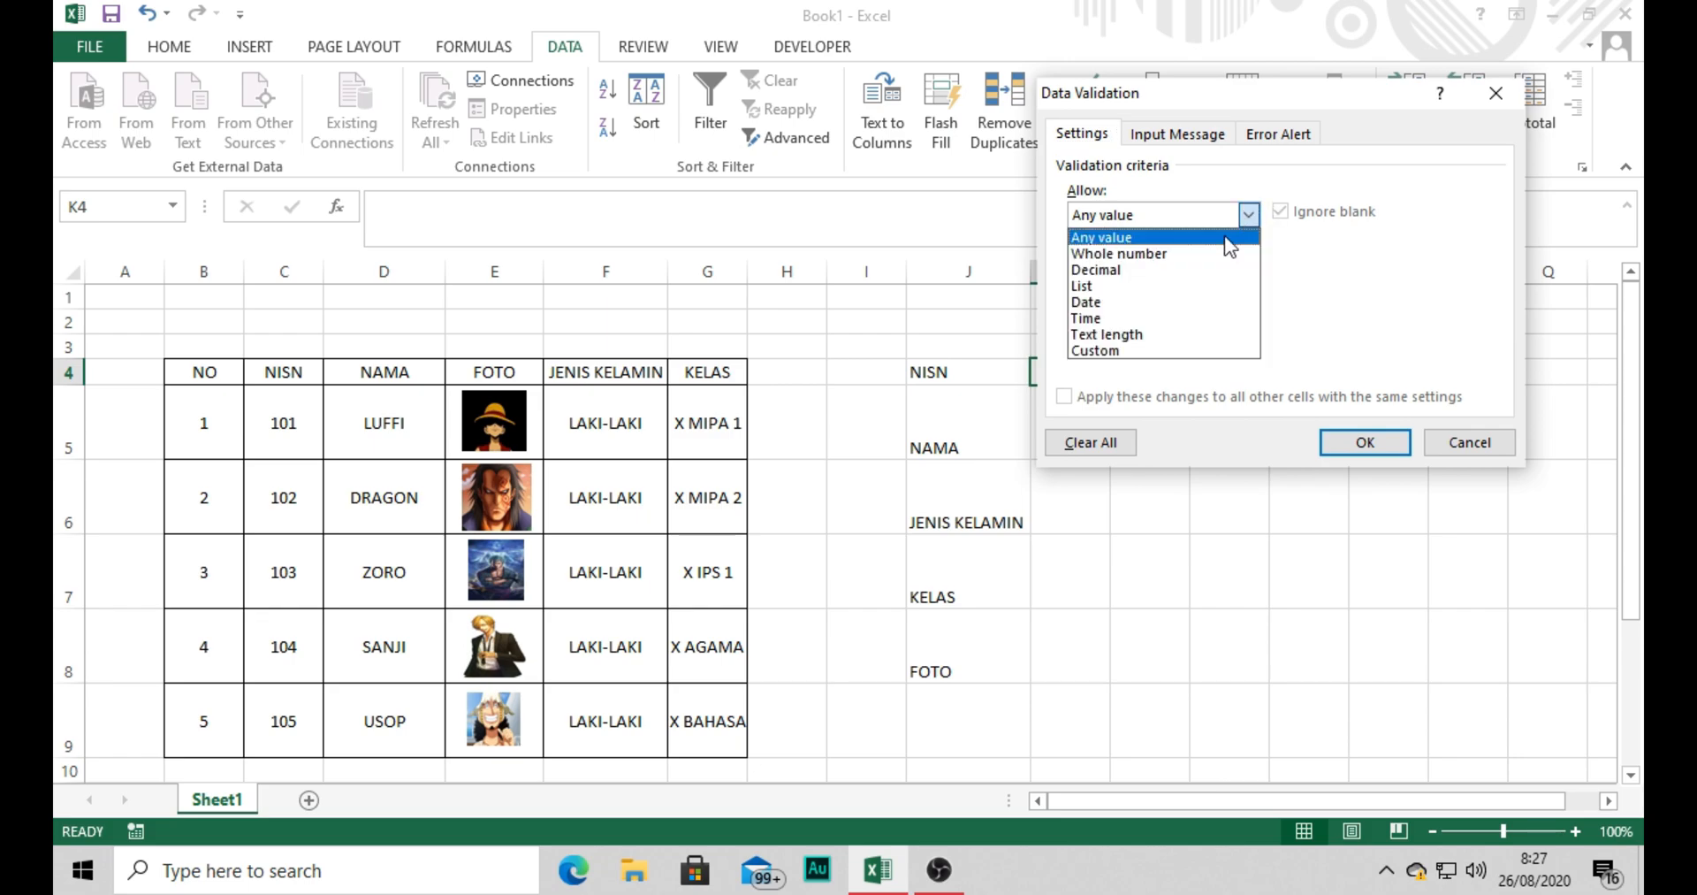
{"action": "left_click", "coordinate": [1155, 290]}
{"action": "left_click", "coordinate": [1393, 315]}
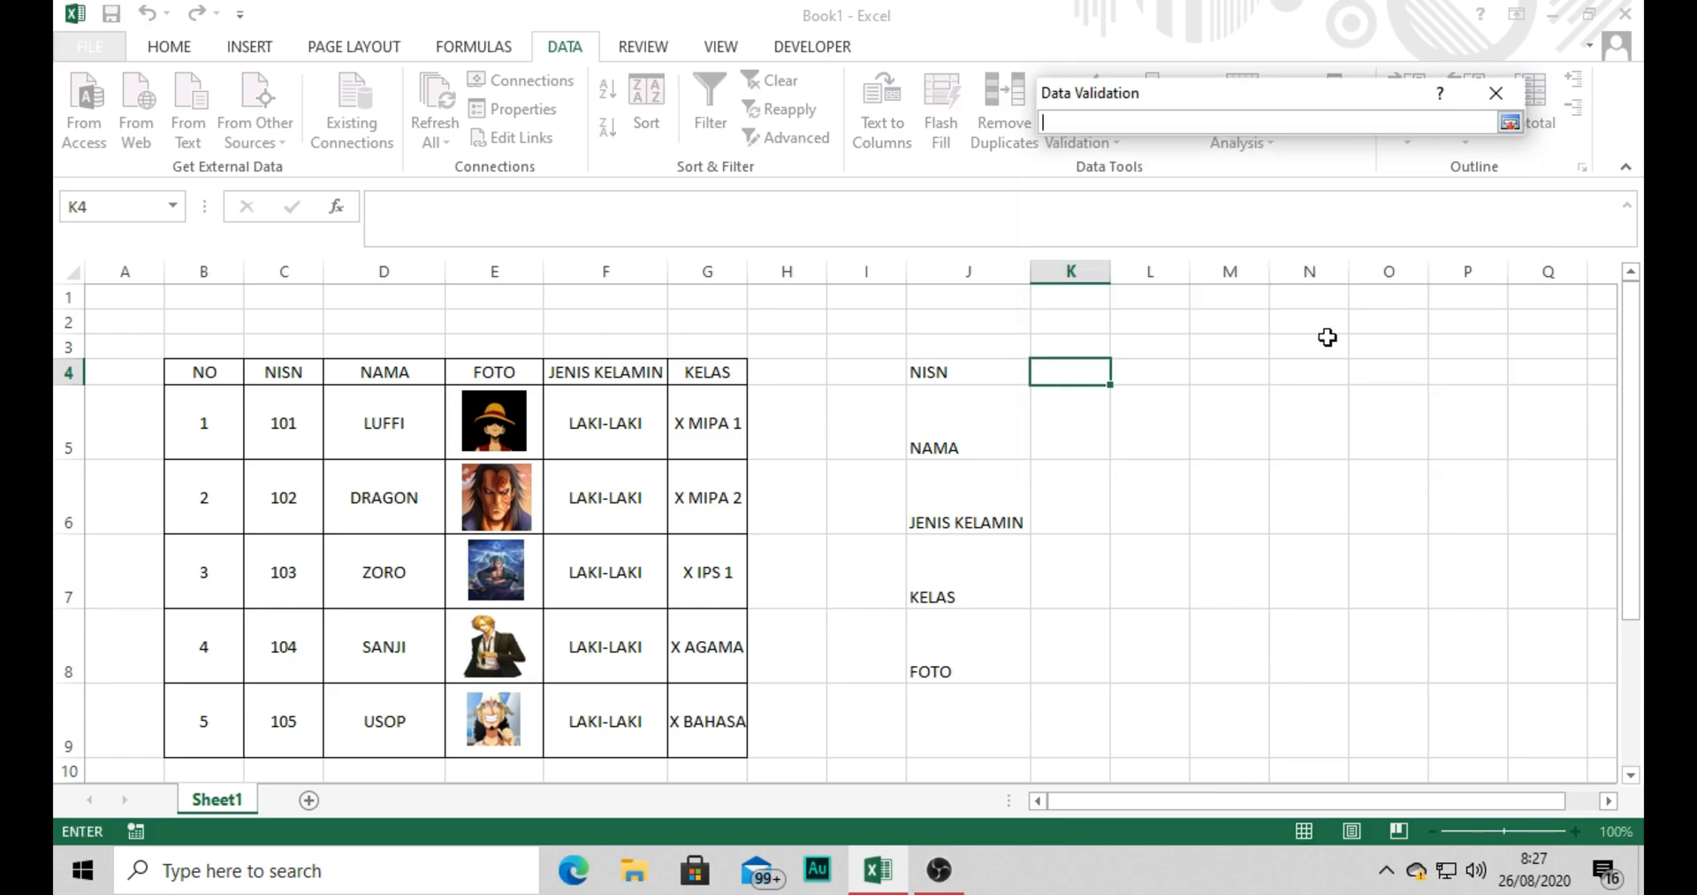
{"action": "left_click_drag", "start_coordinate": [318, 412], "coordinate": [244, 707]}
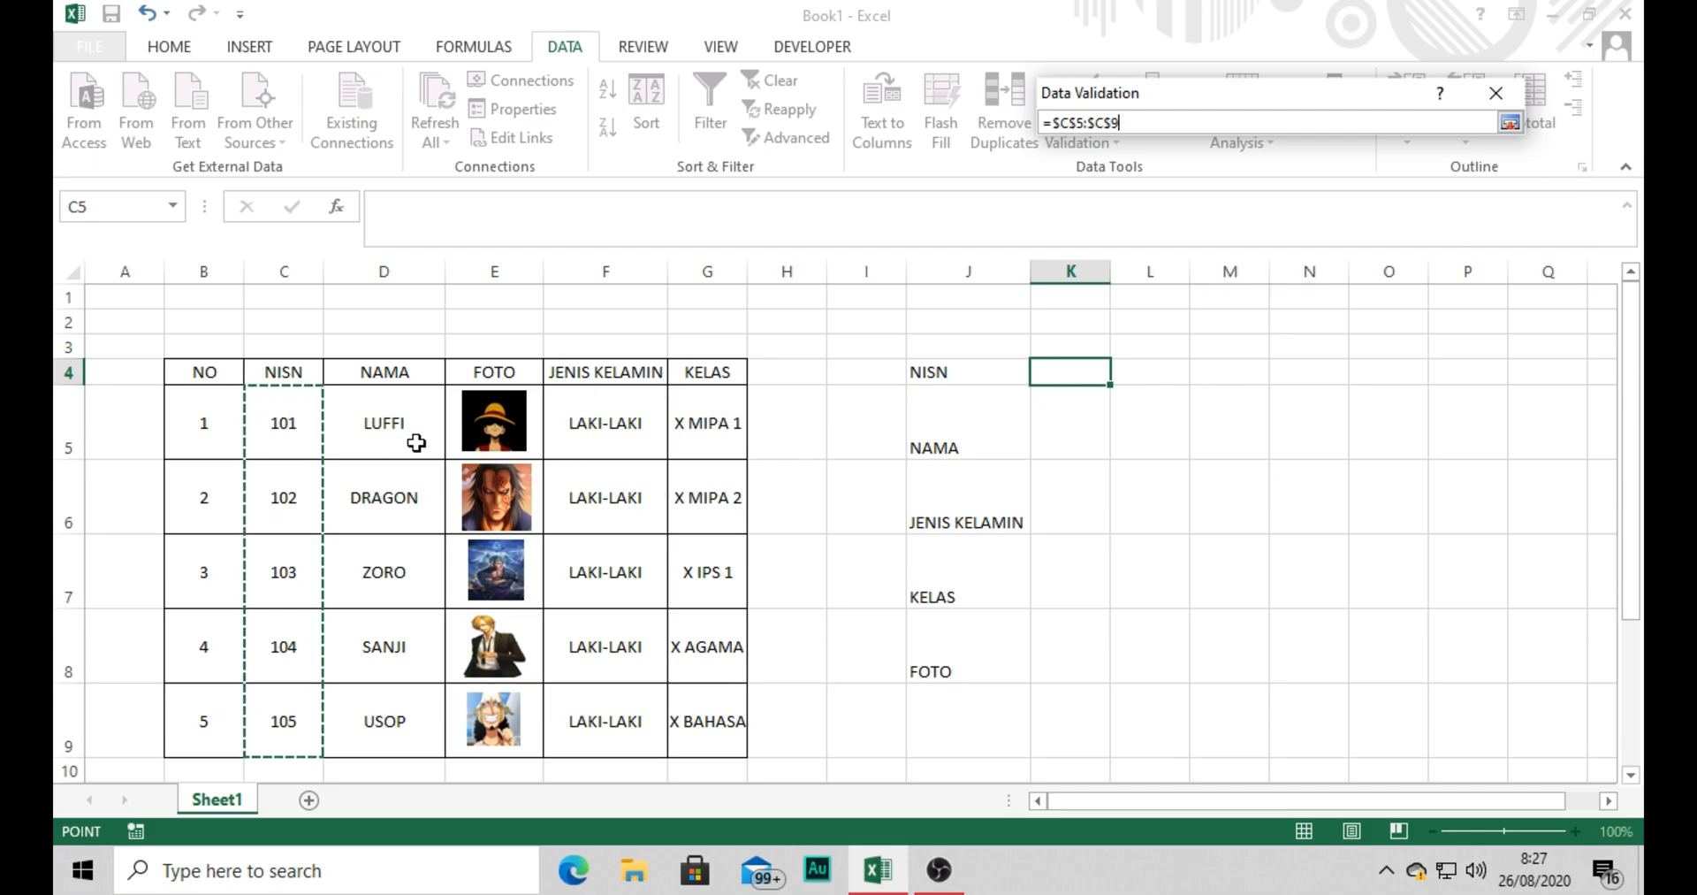
{"action": "left_click", "coordinate": [1509, 123]}
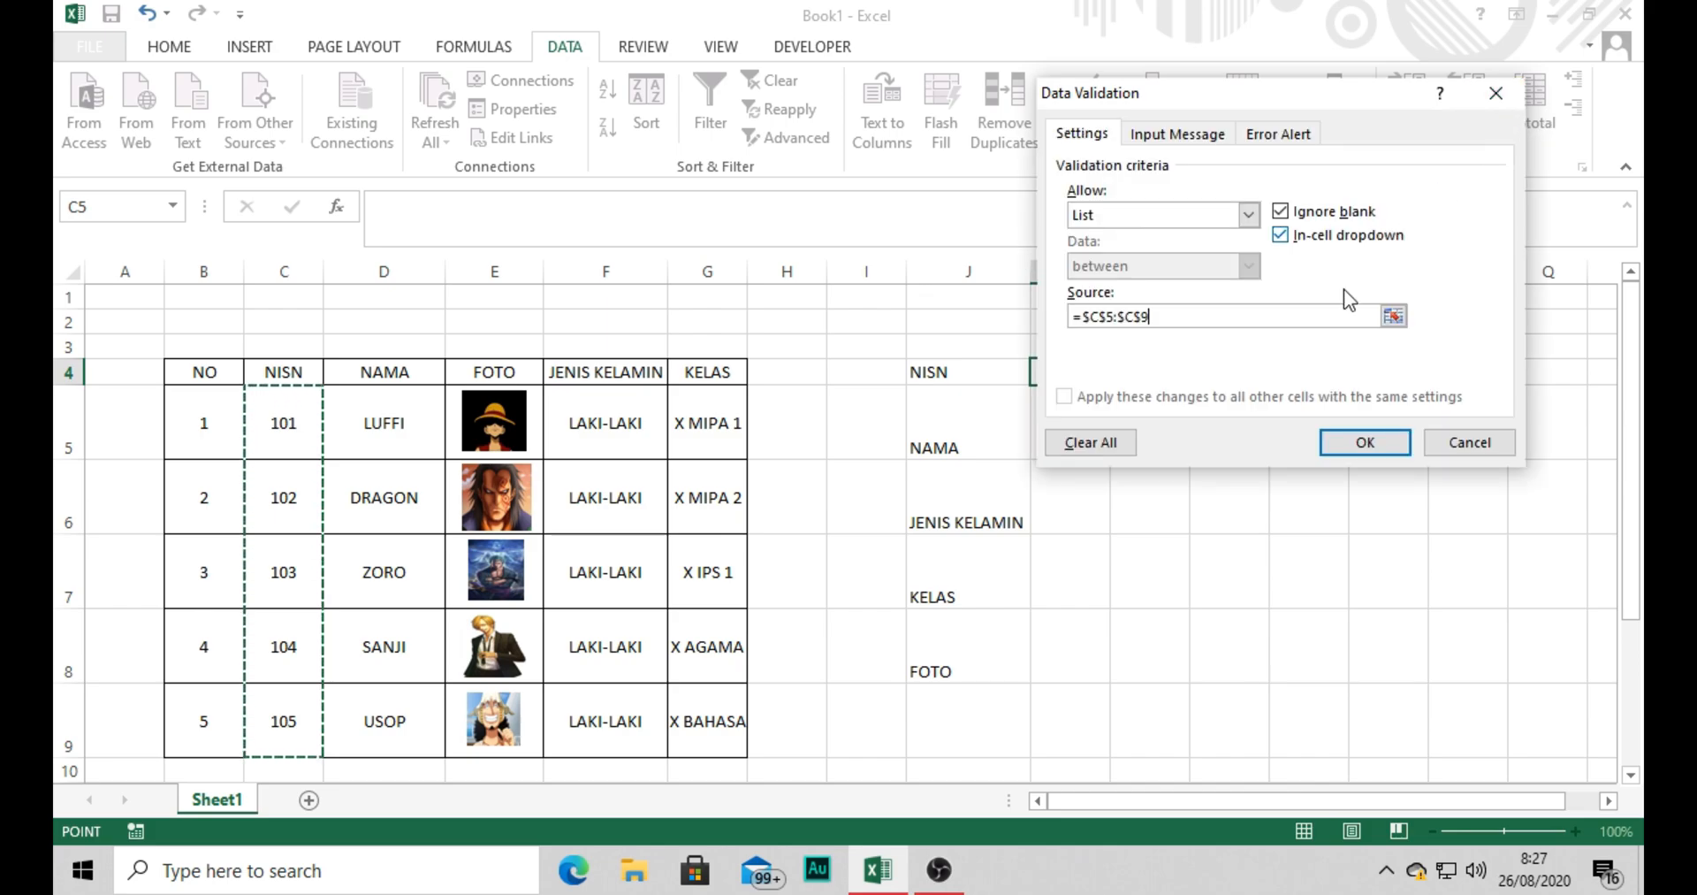
{"action": "left_click", "coordinate": [1366, 442]}
Try out the NISN drop-down list in cell K4 and choose 104.
{"action": "left_click", "coordinate": [1247, 519]}
{"action": "left_click", "coordinate": [1026, 379]}
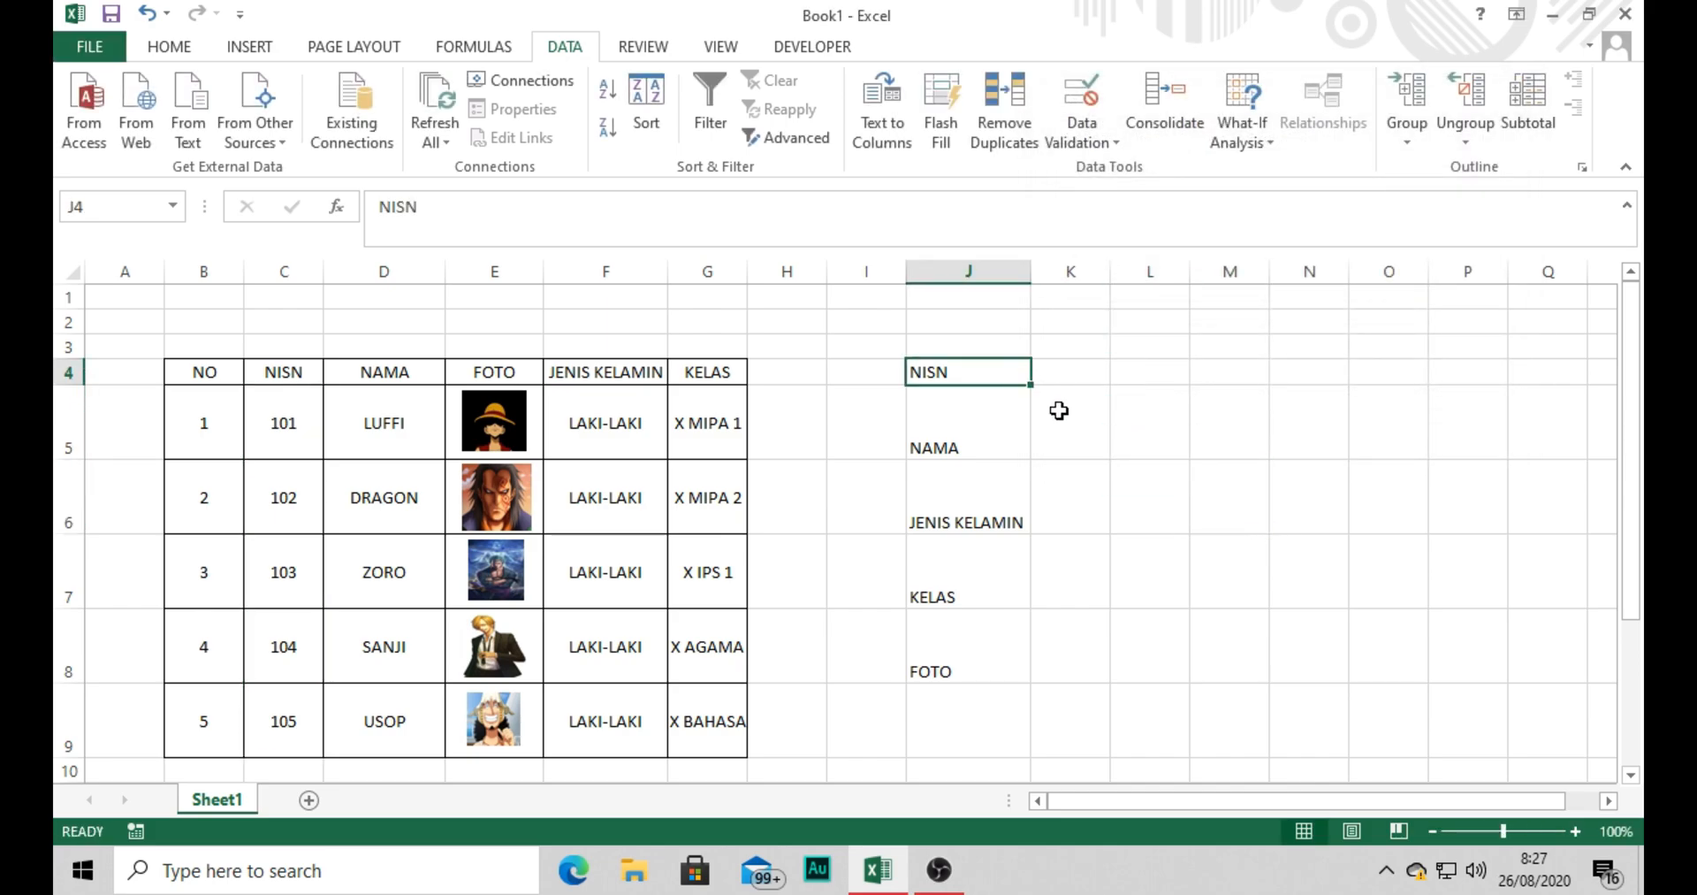
{"action": "left_click", "coordinate": [1059, 411]}
{"action": "left_click", "coordinate": [1097, 378]}
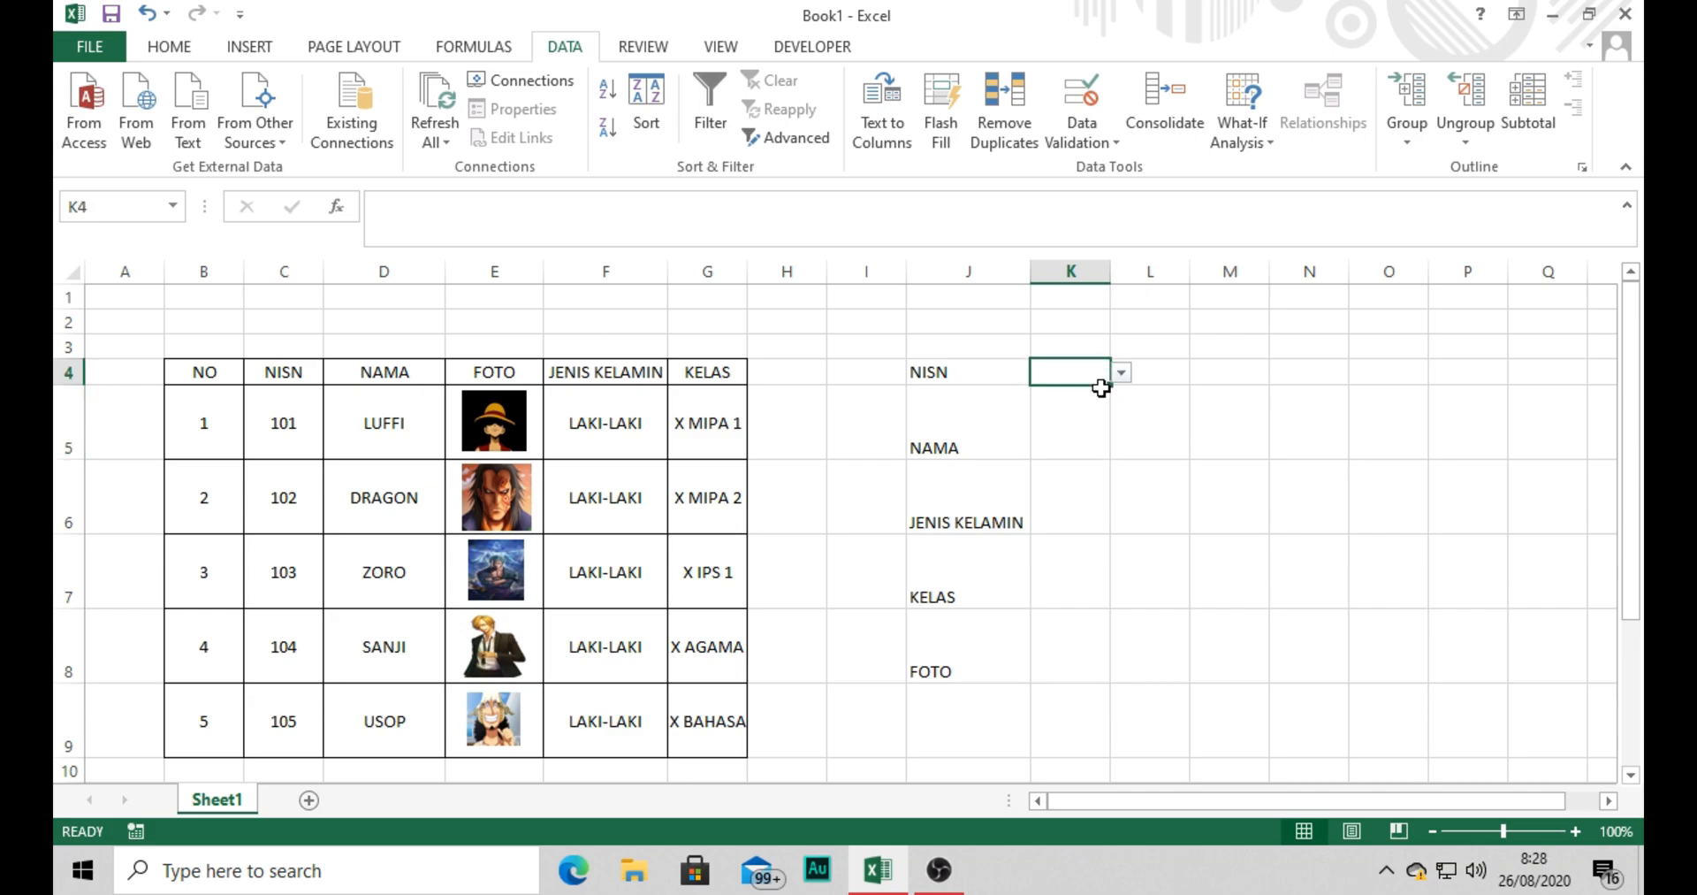
{"action": "left_click", "coordinate": [1121, 375]}
{"action": "left_click", "coordinate": [1090, 408]}
{"action": "left_click", "coordinate": [1133, 377]}
{"action": "left_click", "coordinate": [1094, 369]}
{"action": "left_click", "coordinate": [1121, 374]}
{"action": "left_click", "coordinate": [1092, 425]}
{"action": "left_click", "coordinate": [1080, 437]}
{"action": "left_click", "coordinate": [1233, 374]}
Center the NISN value horizontally in cell K4.
{"action": "left_click", "coordinate": [1083, 374]}
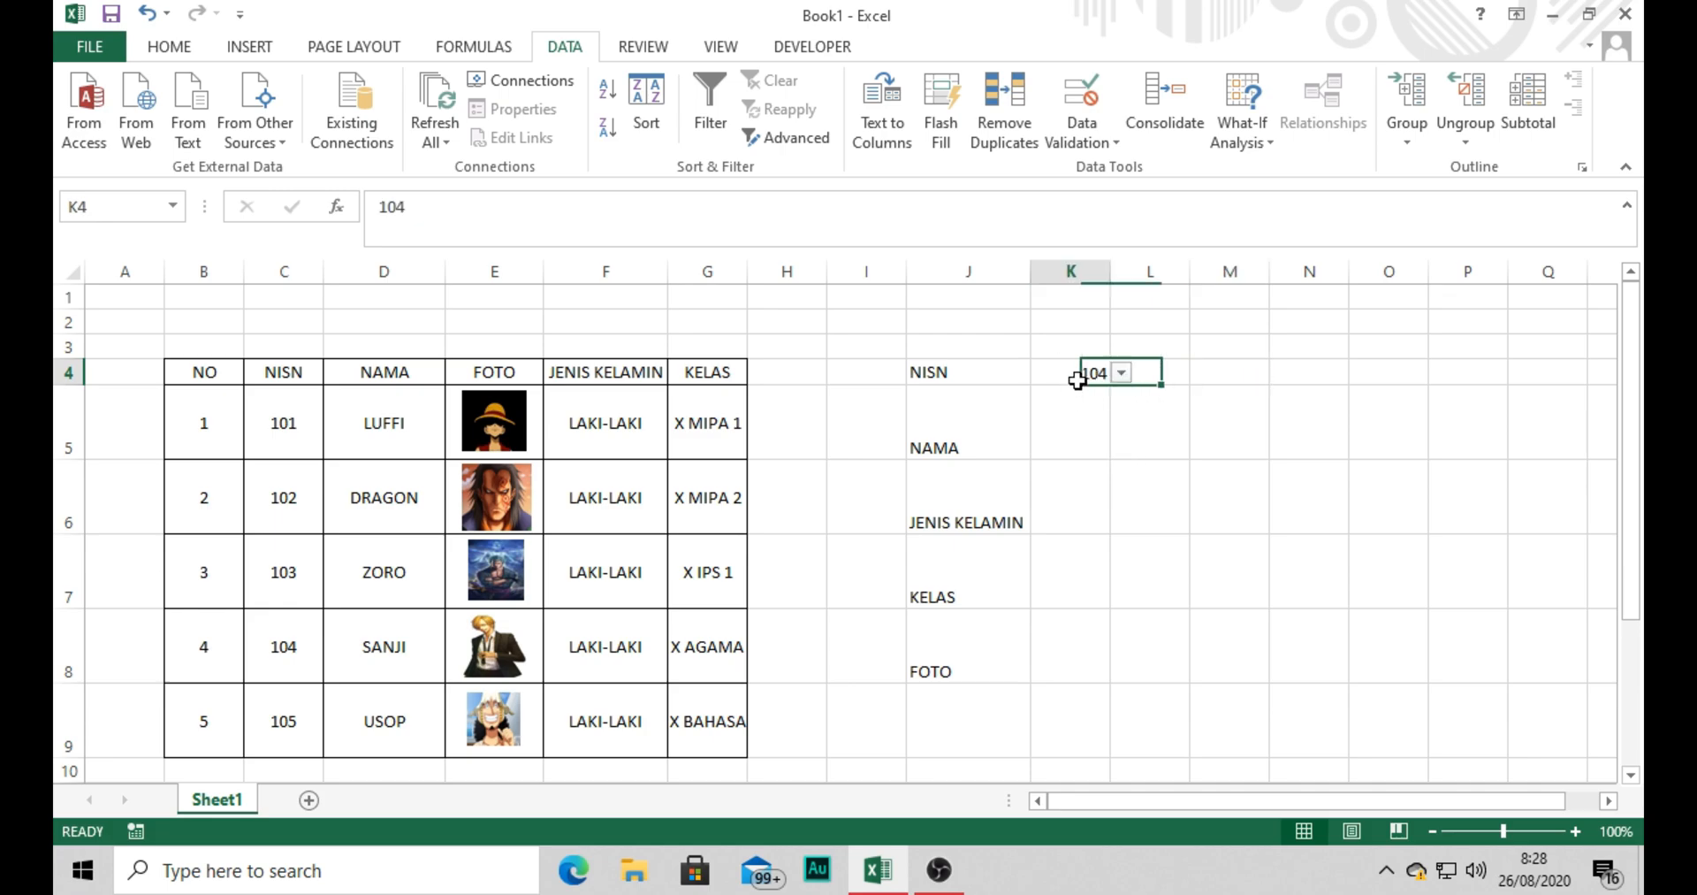
{"action": "left_click", "coordinate": [181, 48]}
{"action": "left_click", "coordinate": [463, 131]}
Enter =VLOOKUP(K4;$C$5:$G$9;2;FALSE) in cell K5 to look up the name for the chosen NISN.
{"action": "left_click", "coordinate": [1080, 403]}
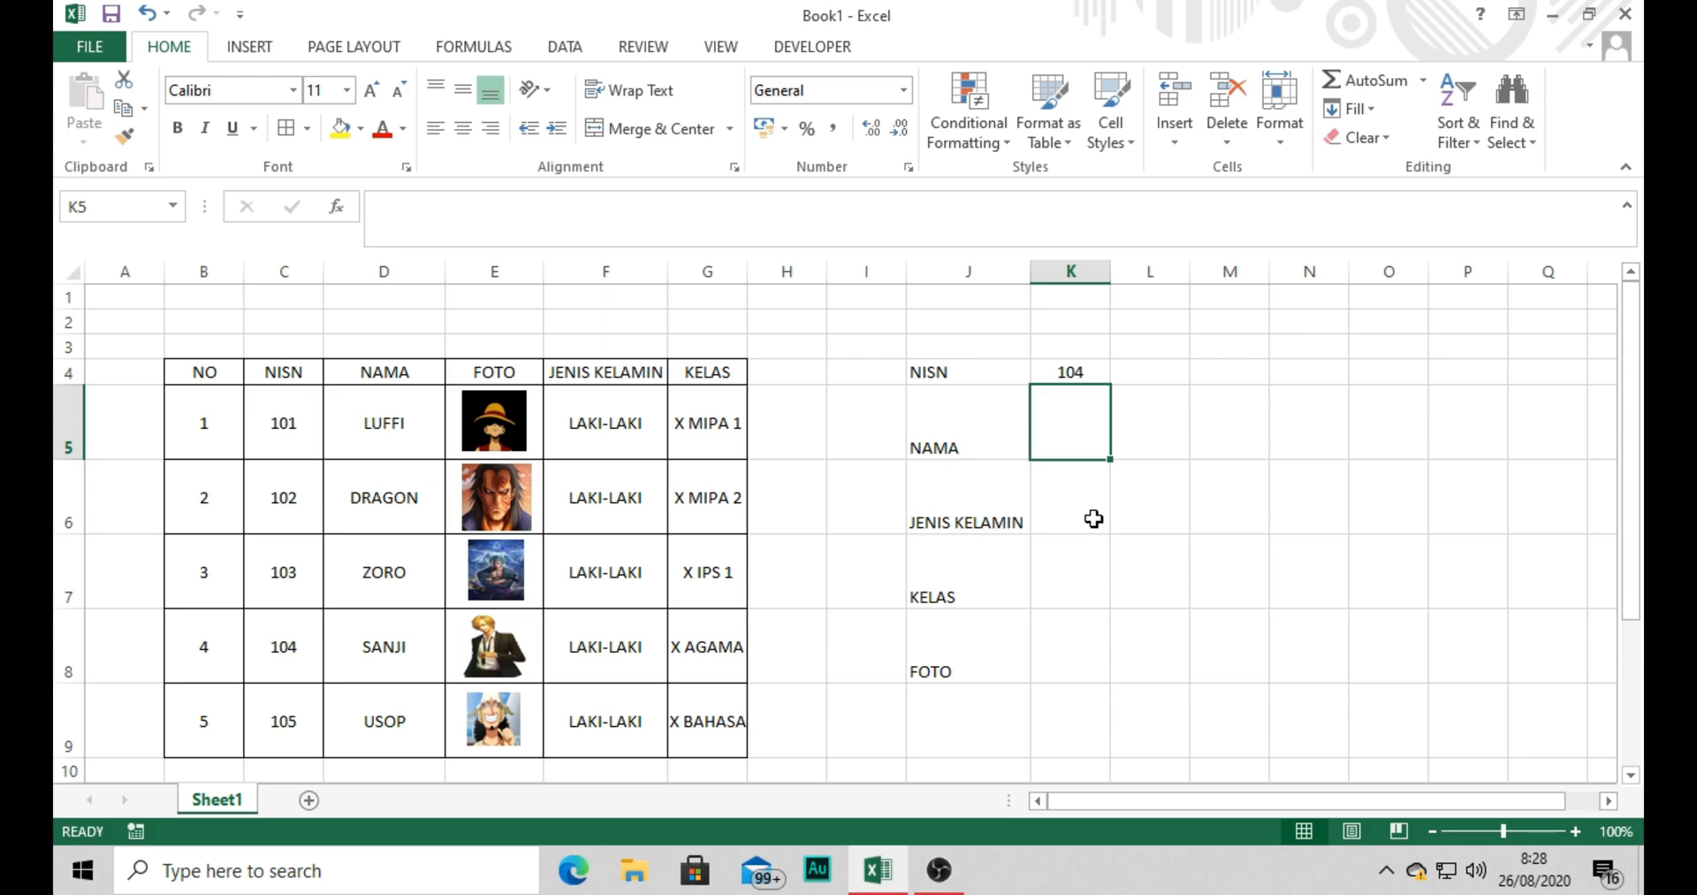
{"action": "type", "text": "="}
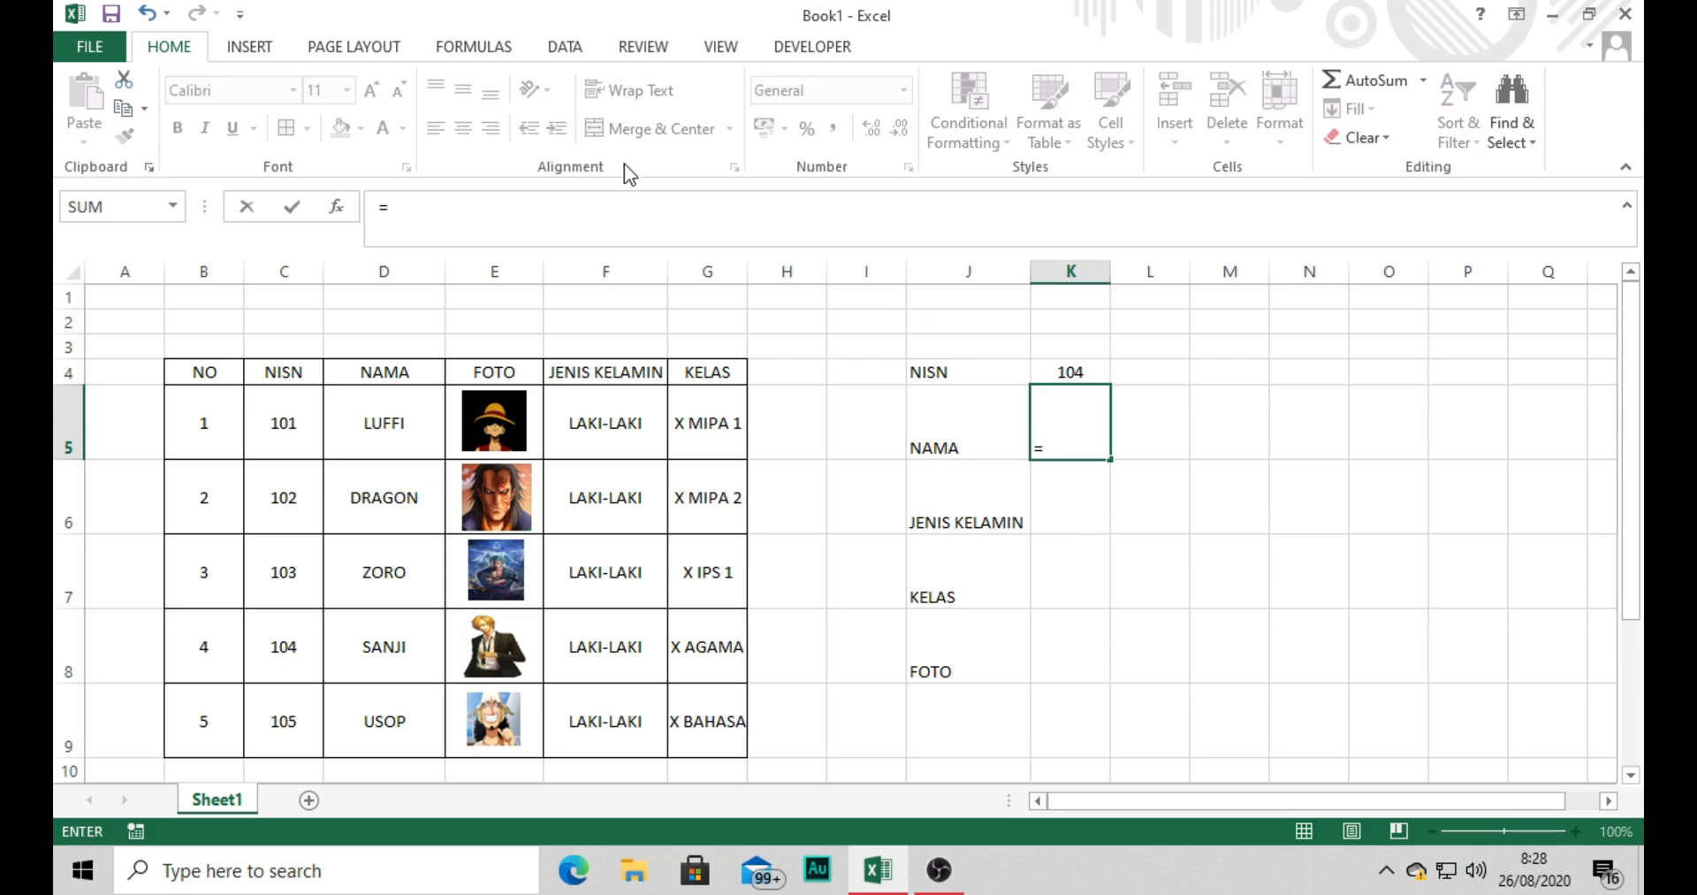
{"action": "left_click", "coordinate": [590, 205]}
{"action": "type", "text": "VL"}
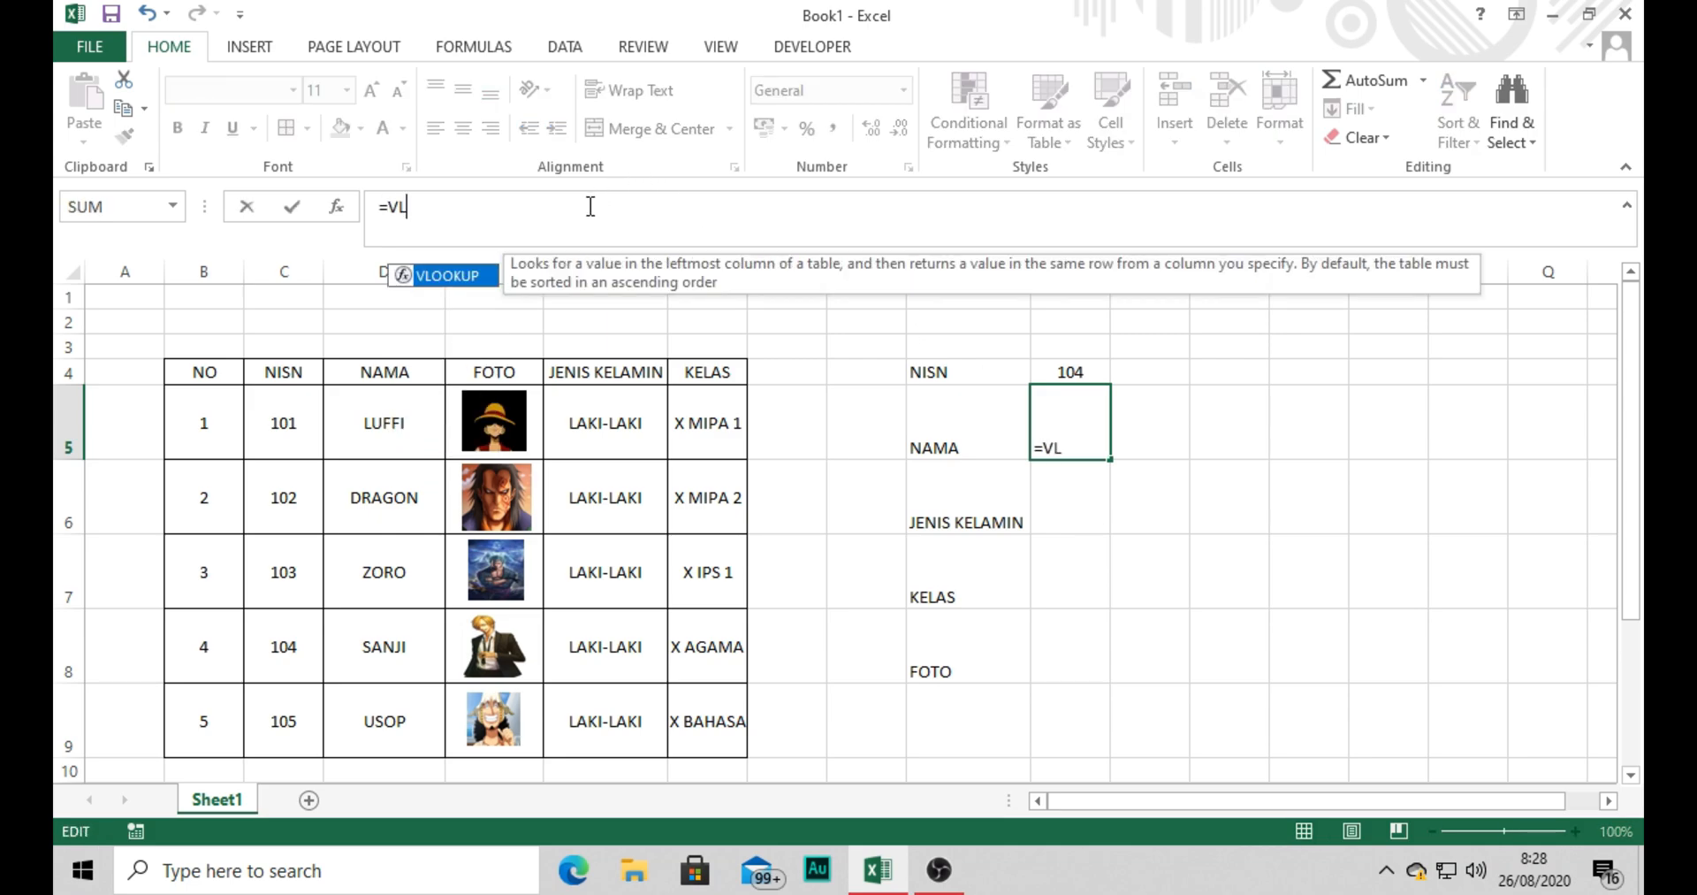
{"action": "type", "text": "OOKUP("}
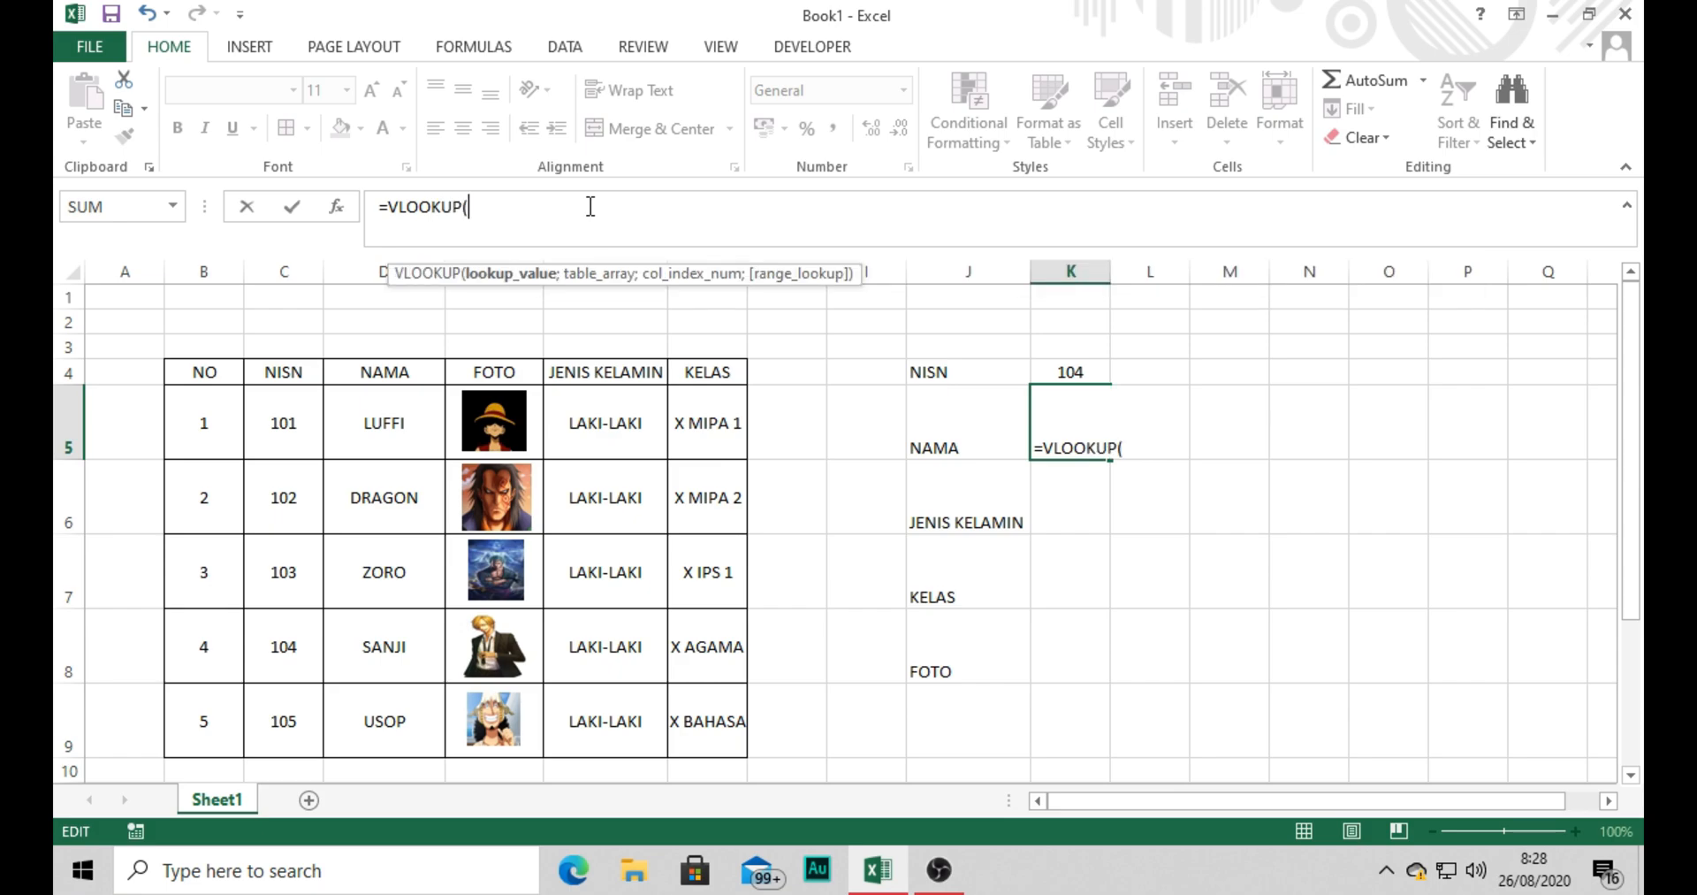
{"action": "left_click", "coordinate": [1069, 367]}
{"action": "type", "text": ";"}
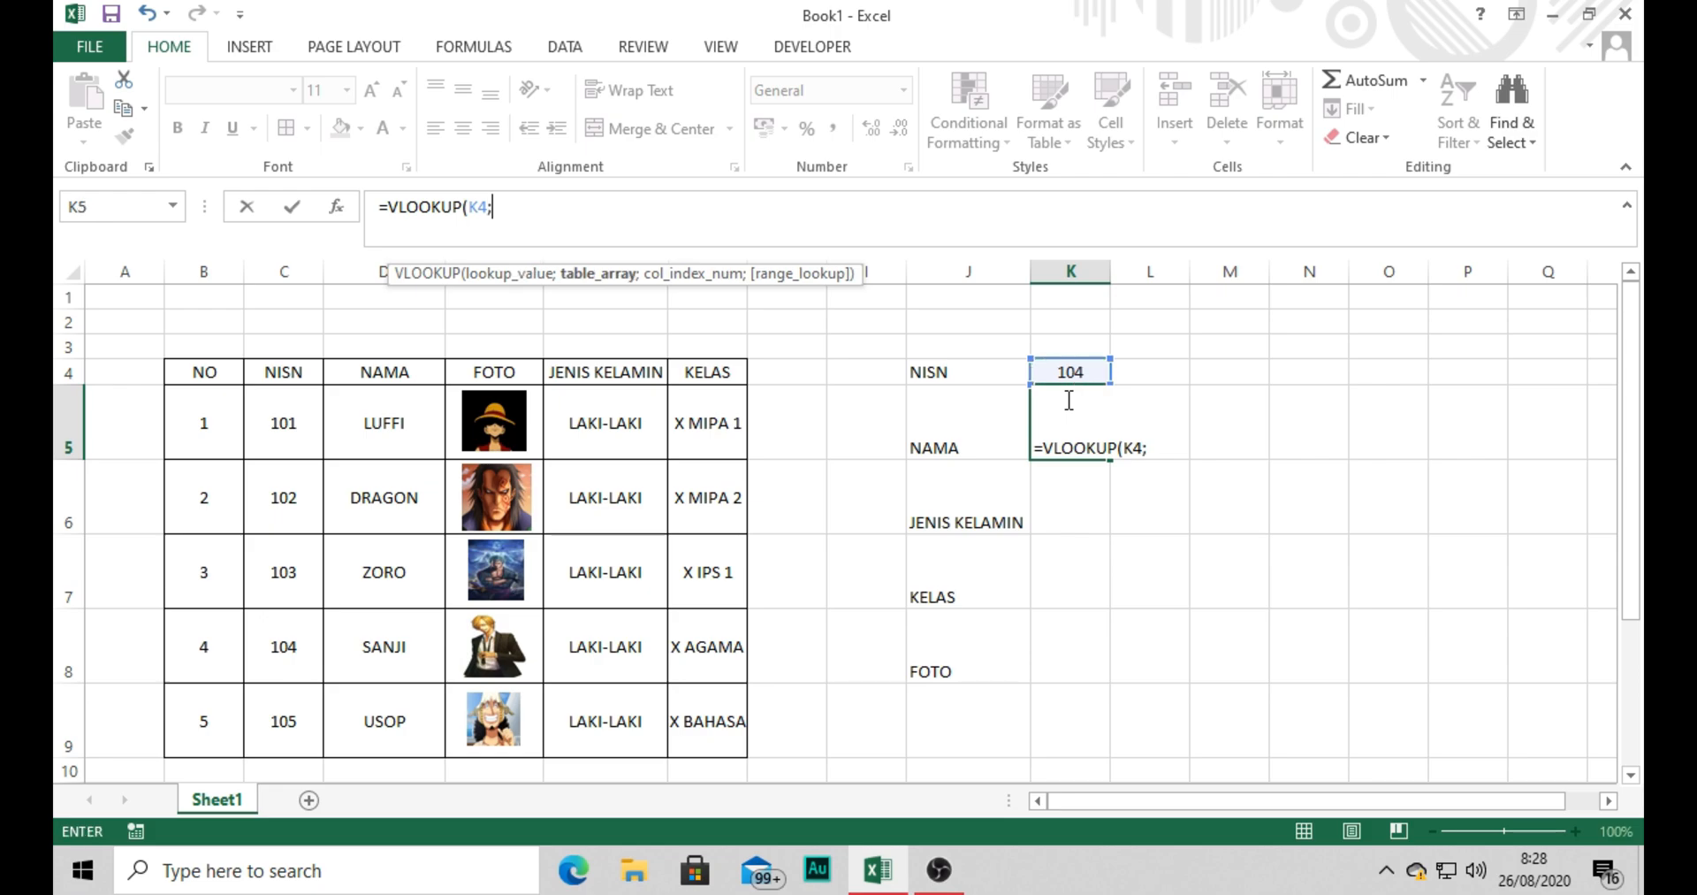
{"action": "left_click_drag", "start_coordinate": [284, 424], "coordinate": [689, 742]}
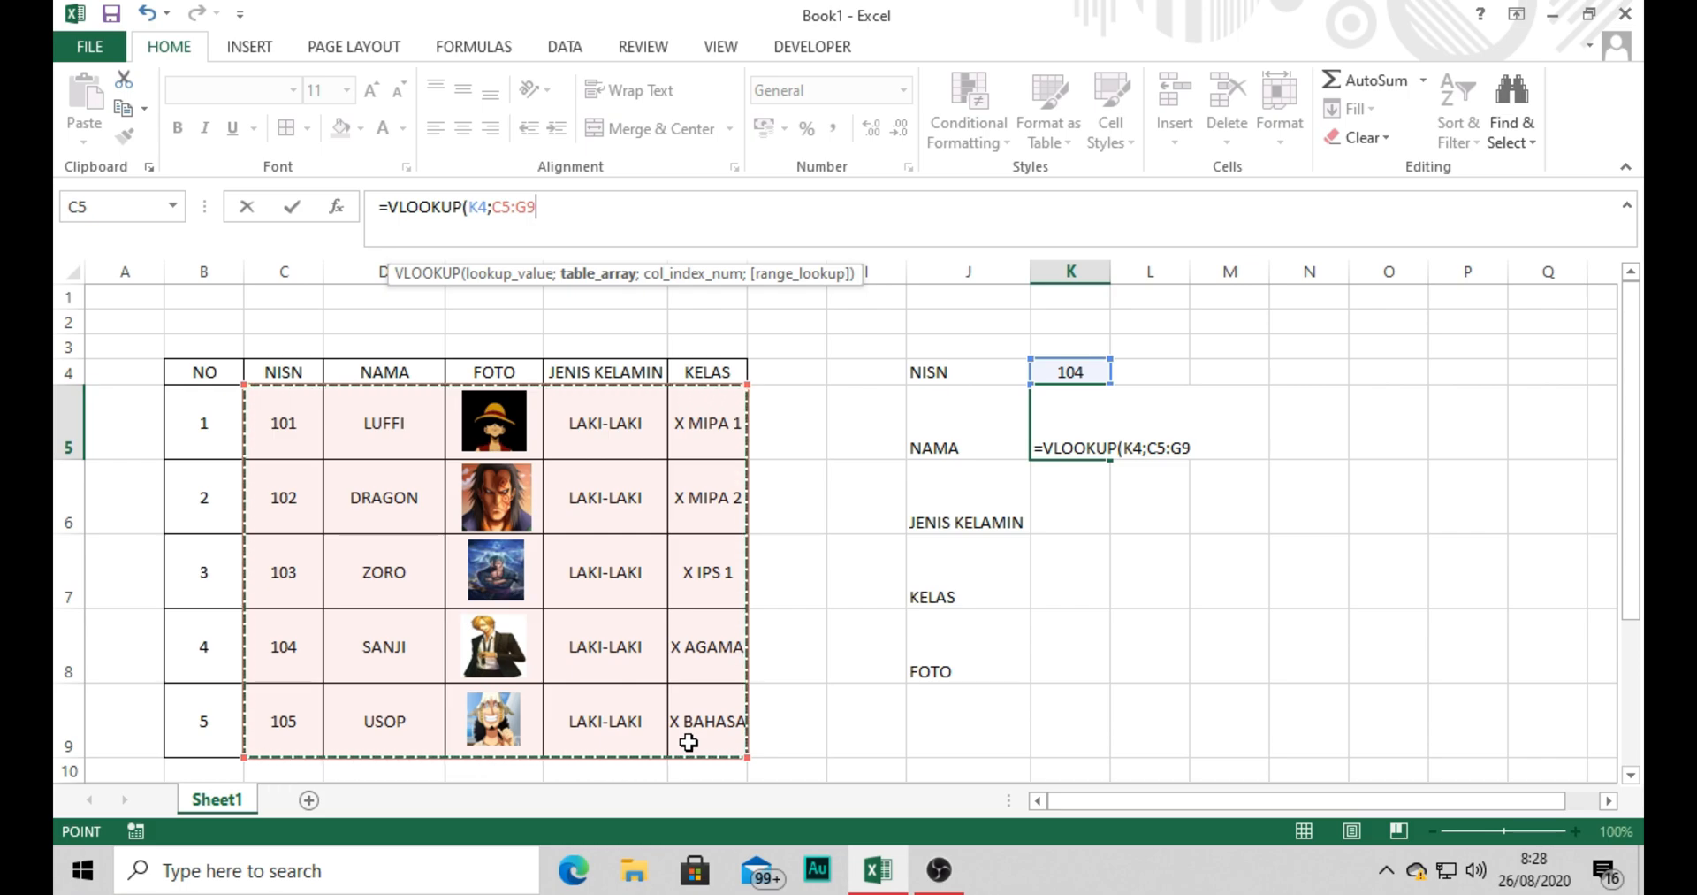
{"action": "key", "text": "F4"}
{"action": "type", "text": ";2"}
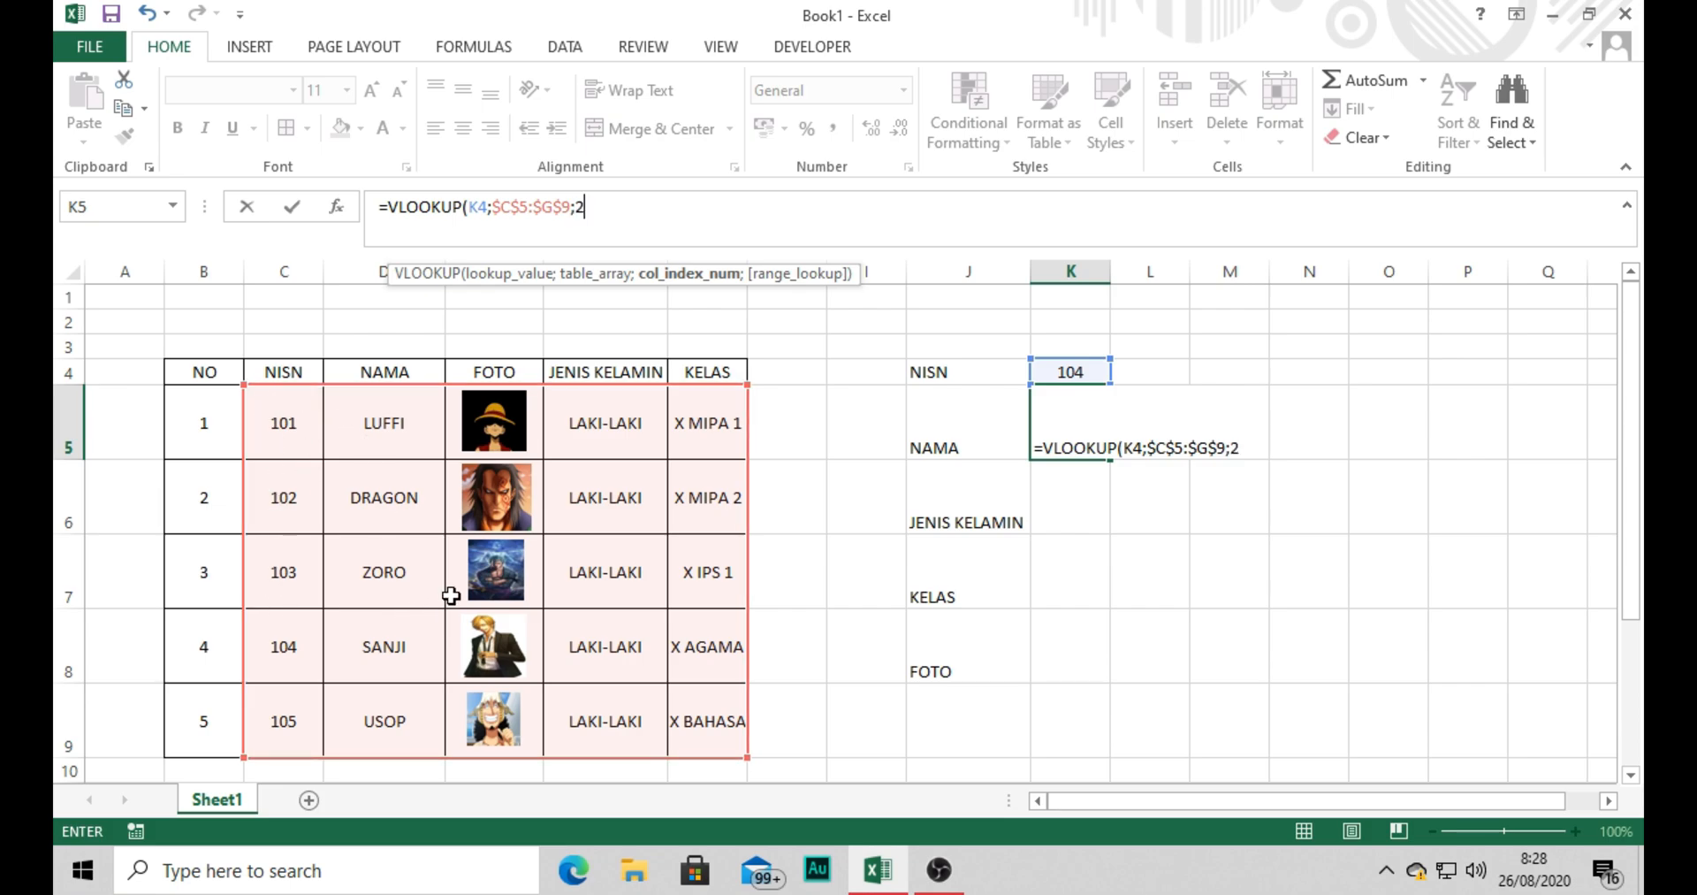
{"action": "type", "text": ";FALSE)"}
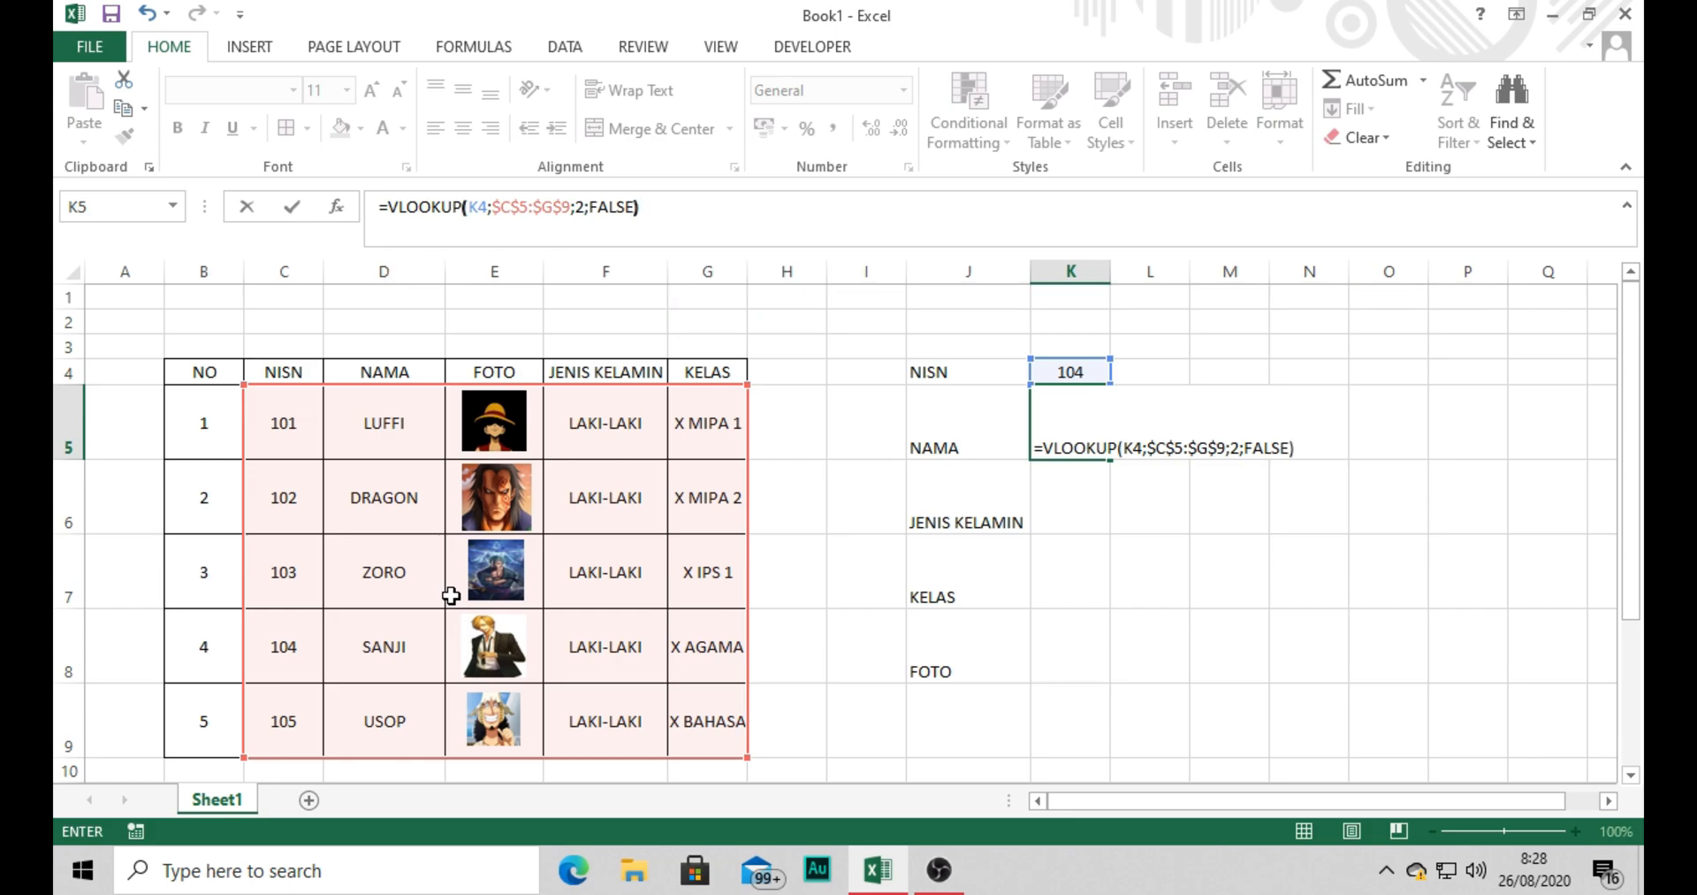
{"action": "key", "text": "Return"}
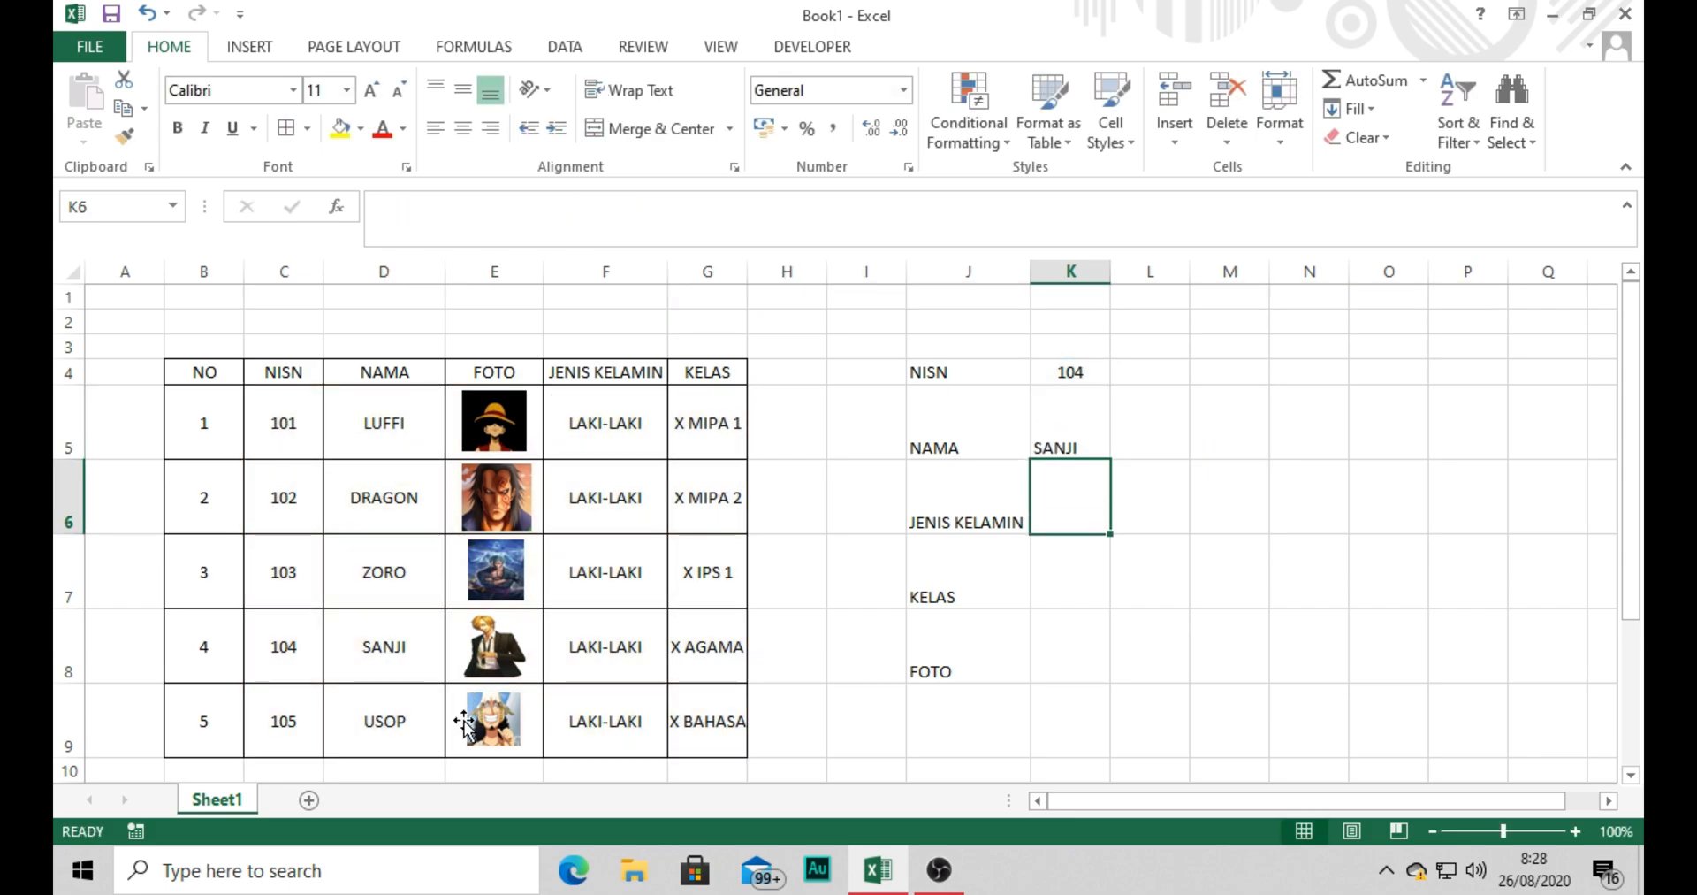
Clear the NISN value in cell K4 to test the name lookup with an empty input.
{"action": "left_click", "coordinate": [1066, 367]}
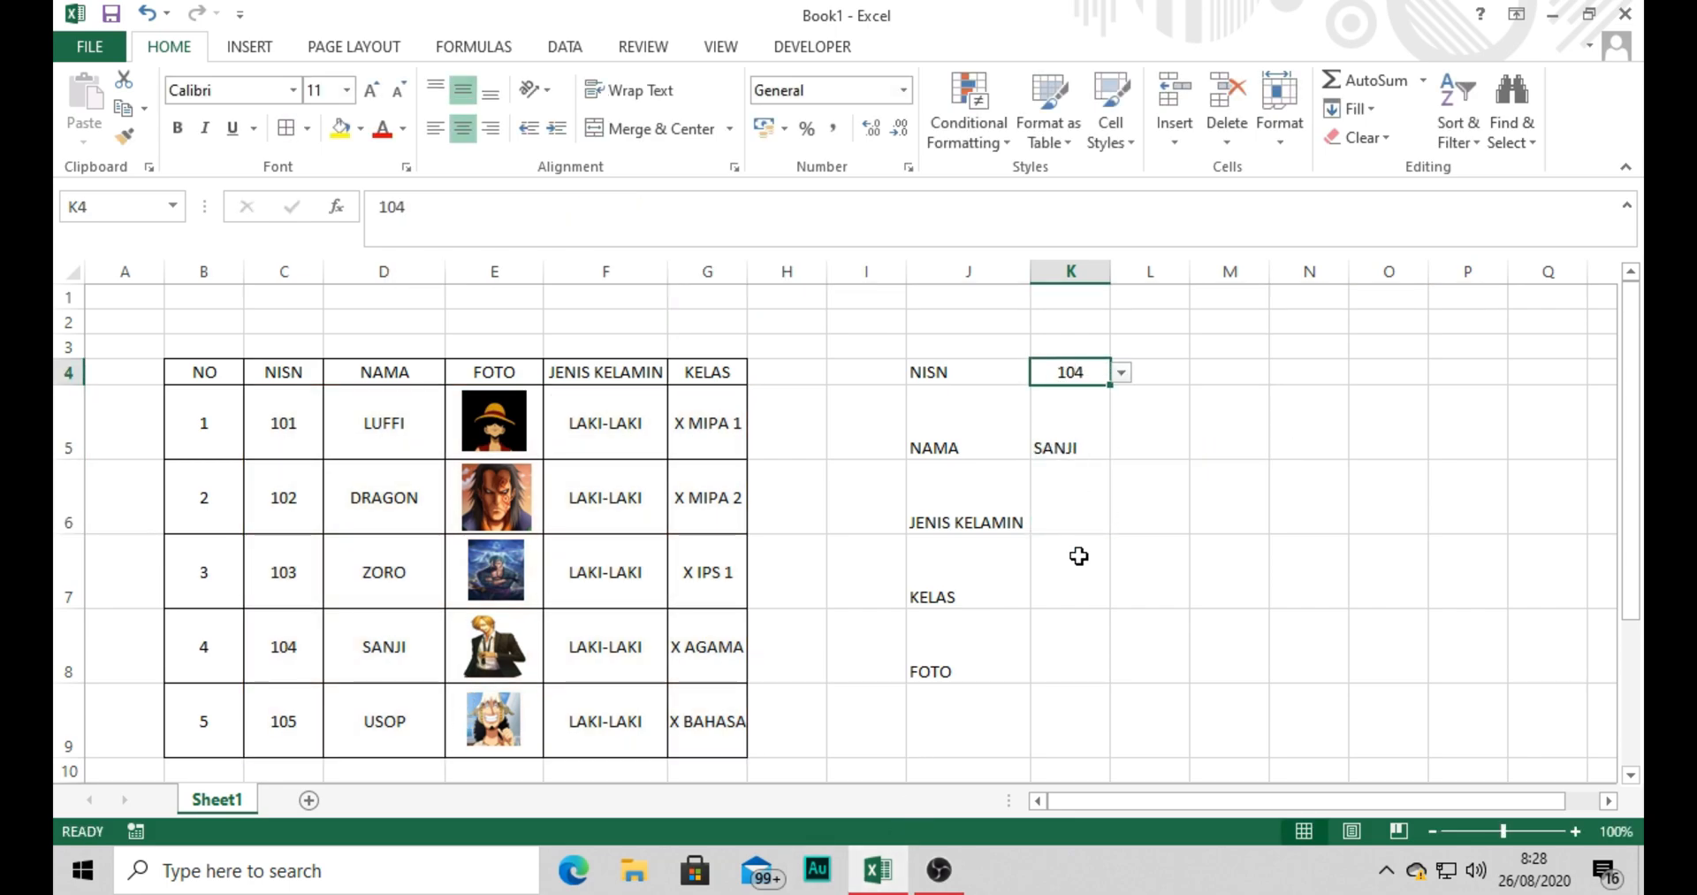
{"action": "key", "text": "BackSpace"}
{"action": "key", "text": "Return"}
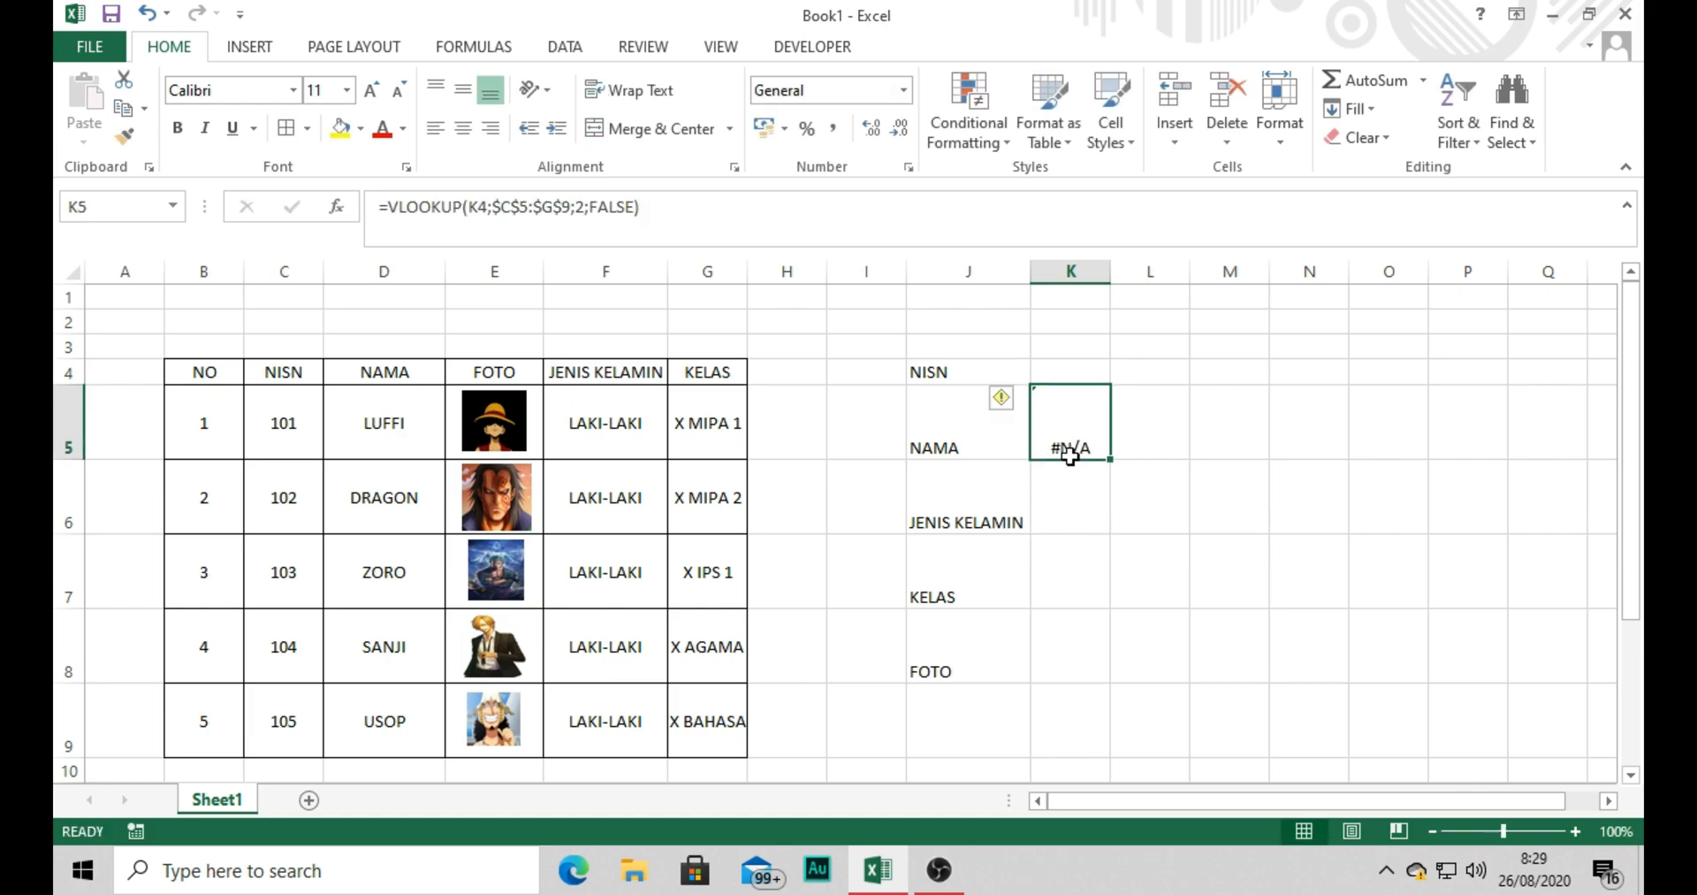
Wrap the name lookup in cell K5 in IFERROR with an empty-text fallback: =IFERROR(VLOOKUP(K4;$C$5:$G$9;2;FALSE);"").
{"action": "left_click", "coordinate": [1069, 376]}
{"action": "left_click", "coordinate": [1063, 446]}
{"action": "left_click", "coordinate": [383, 207]}
{"action": "type", "text": "IFERROR"}
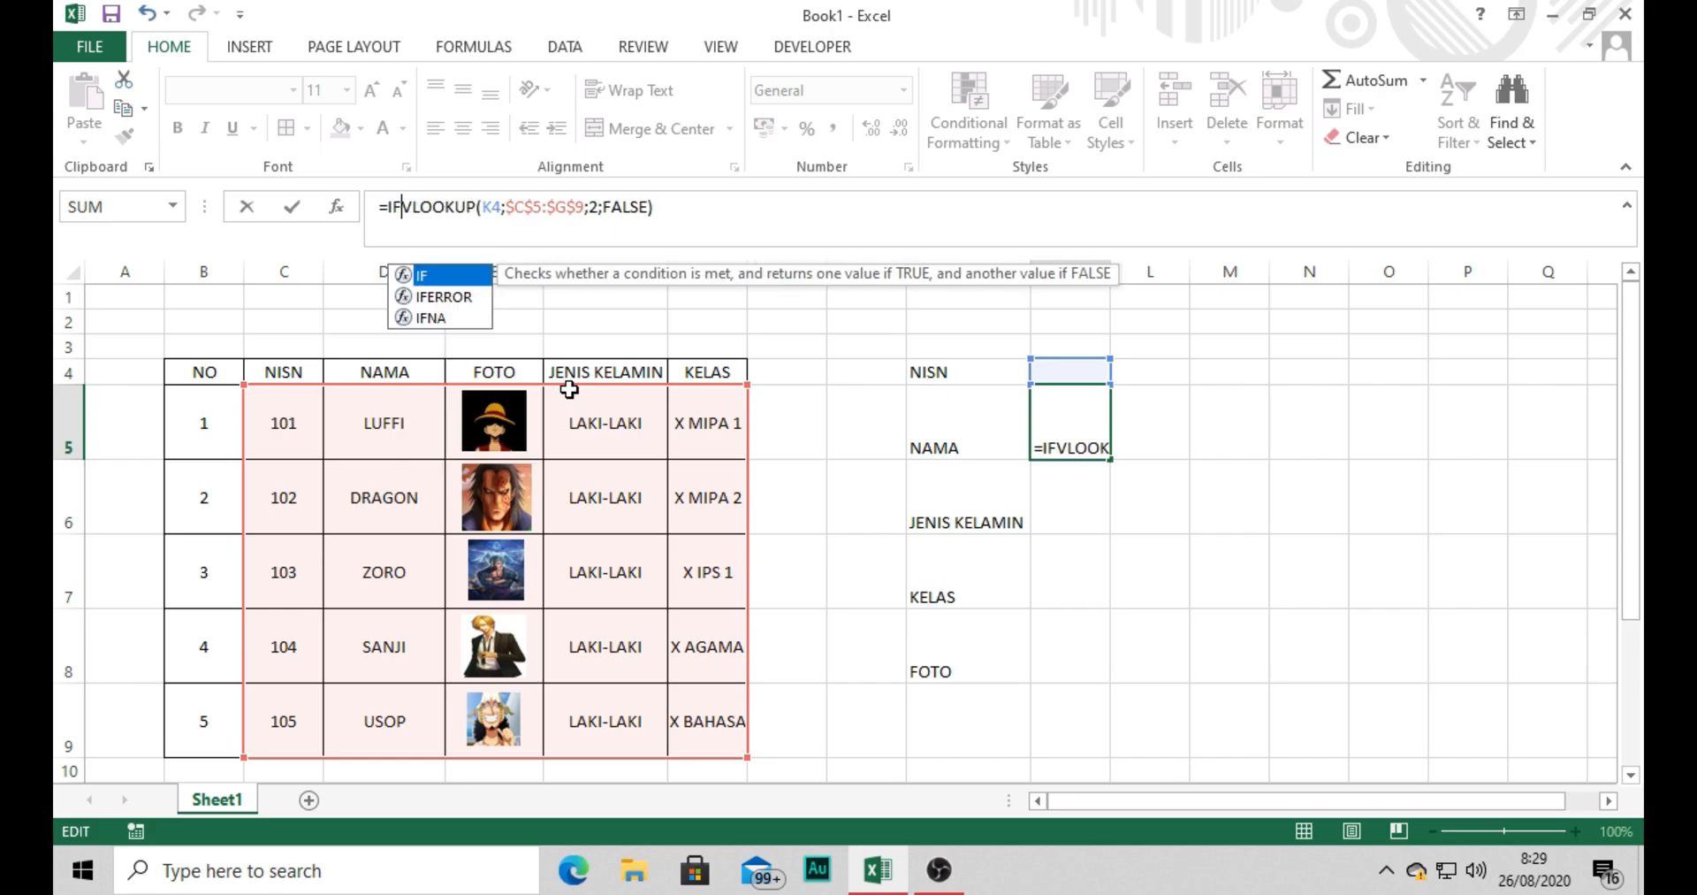
{"action": "type", "text": "("}
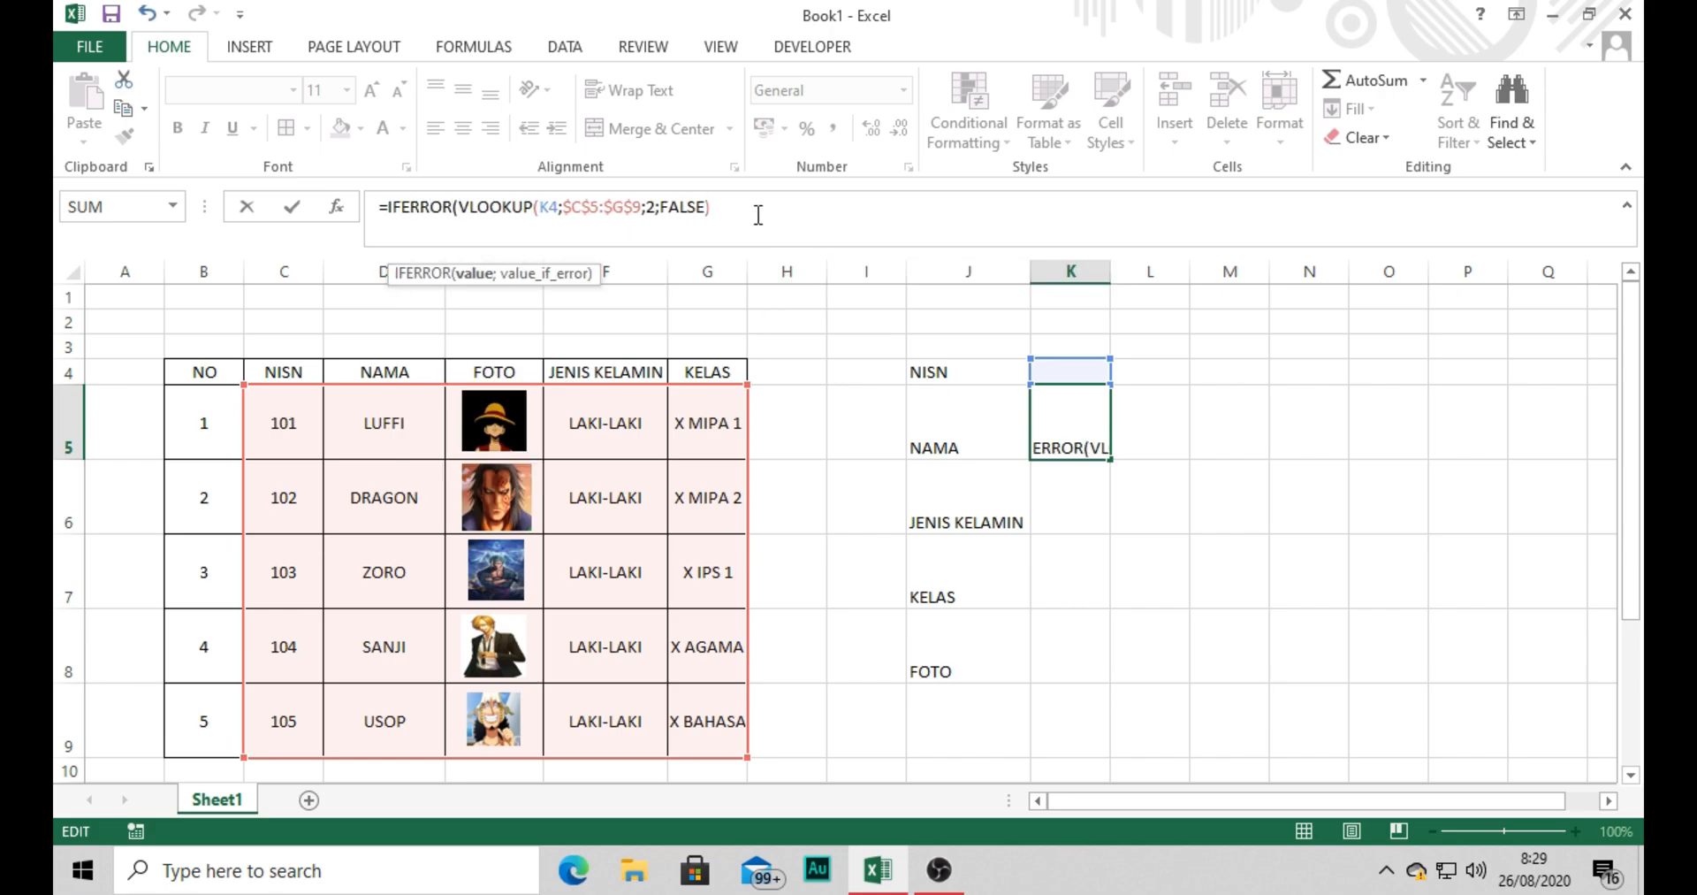
{"action": "type", "text": ";"}
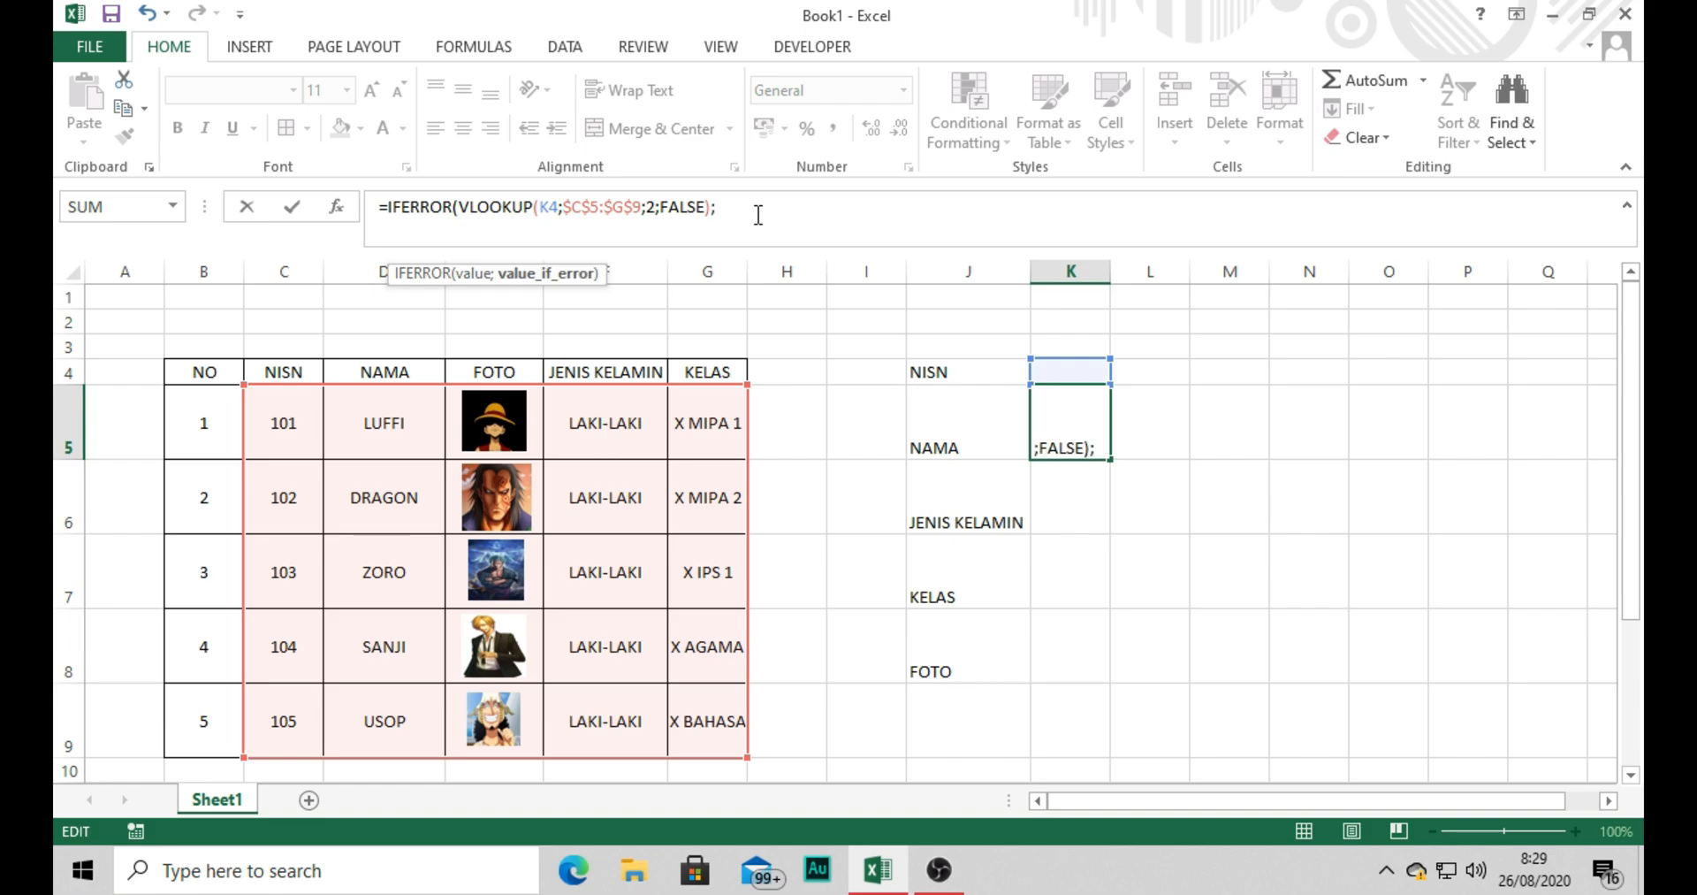
{"action": "type", "text": "\"\")"}
{"action": "key", "text": "Return"}
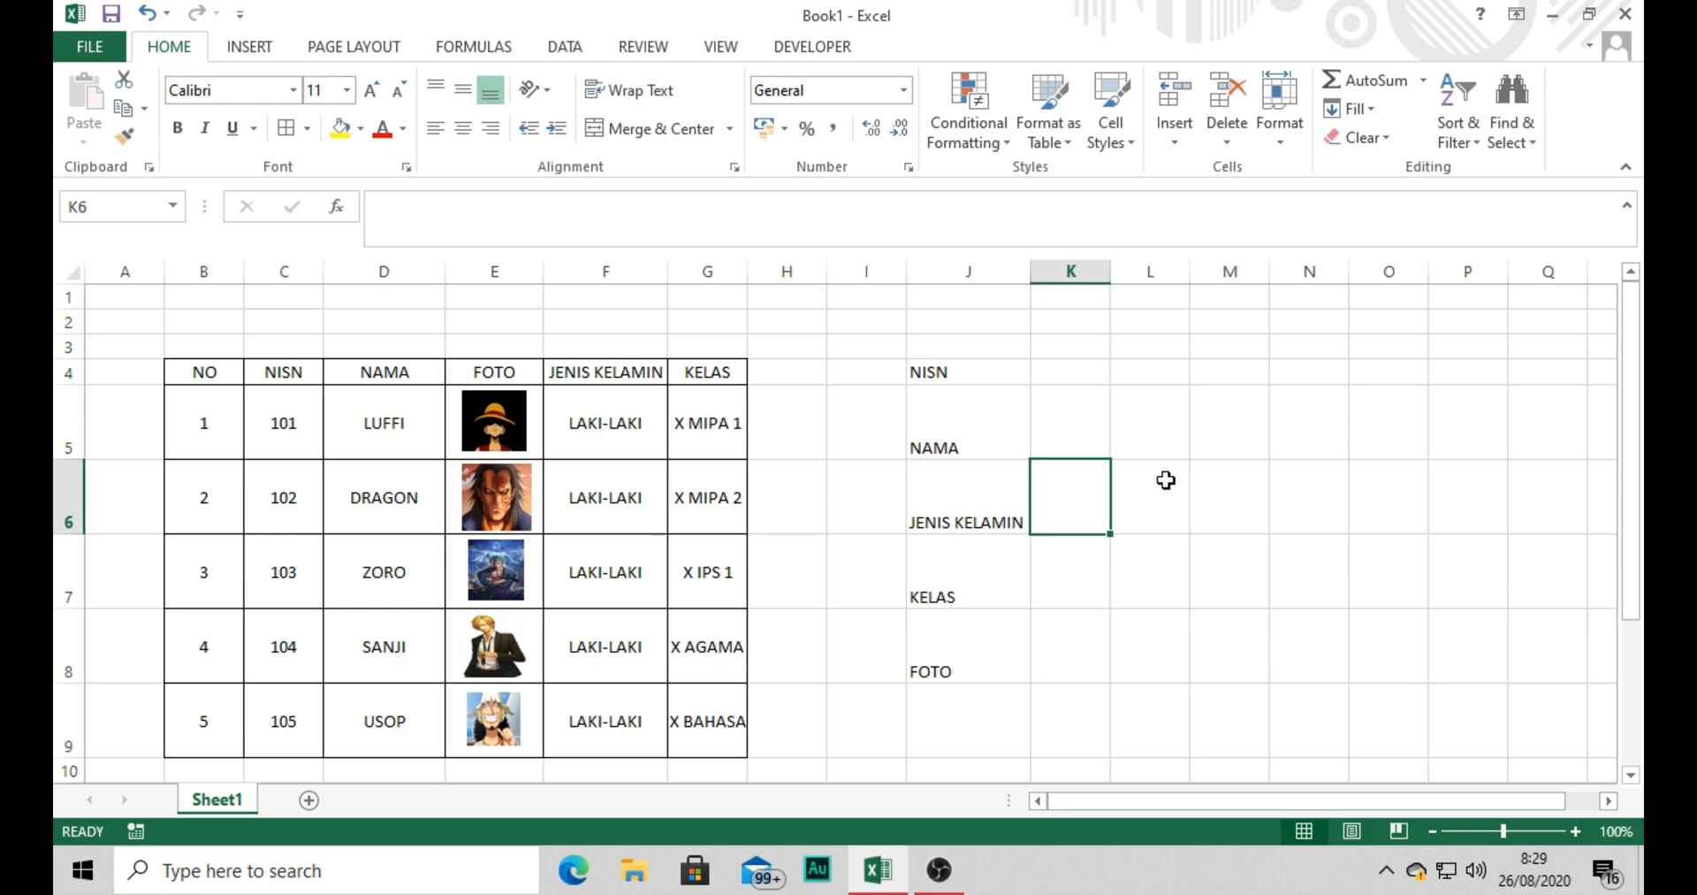
Review the VLOOKUP part and the empty-text argument of the IFERROR formula in cell K5.
{"action": "left_click", "coordinate": [1078, 398]}
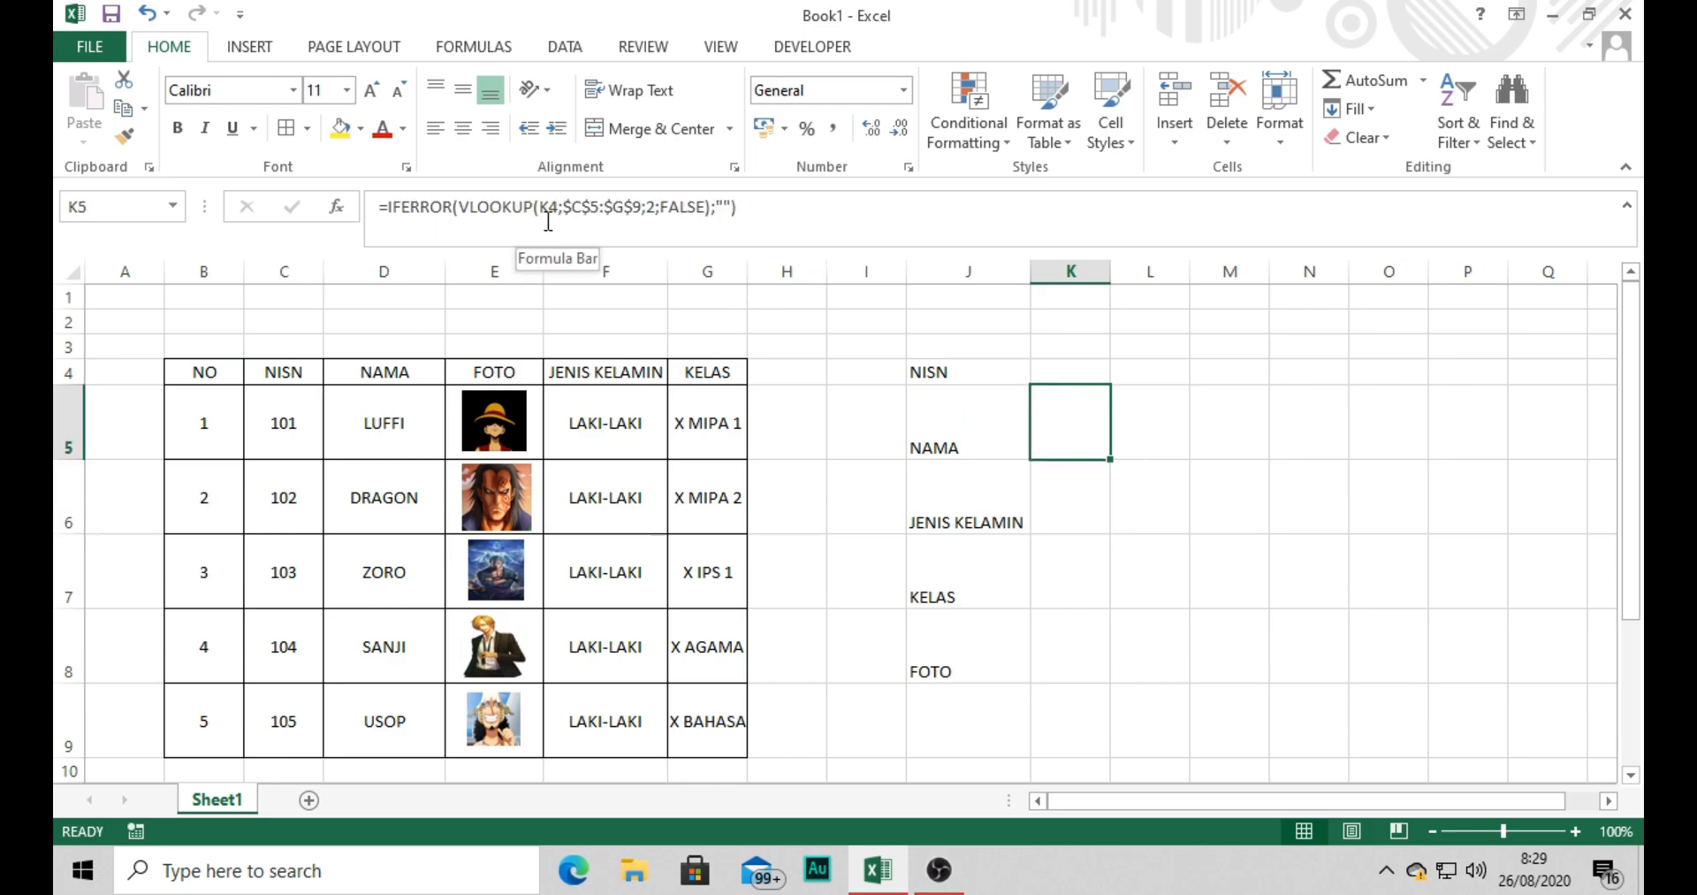
{"action": "left_click_drag", "start_coordinate": [459, 206], "coordinate": [704, 206]}
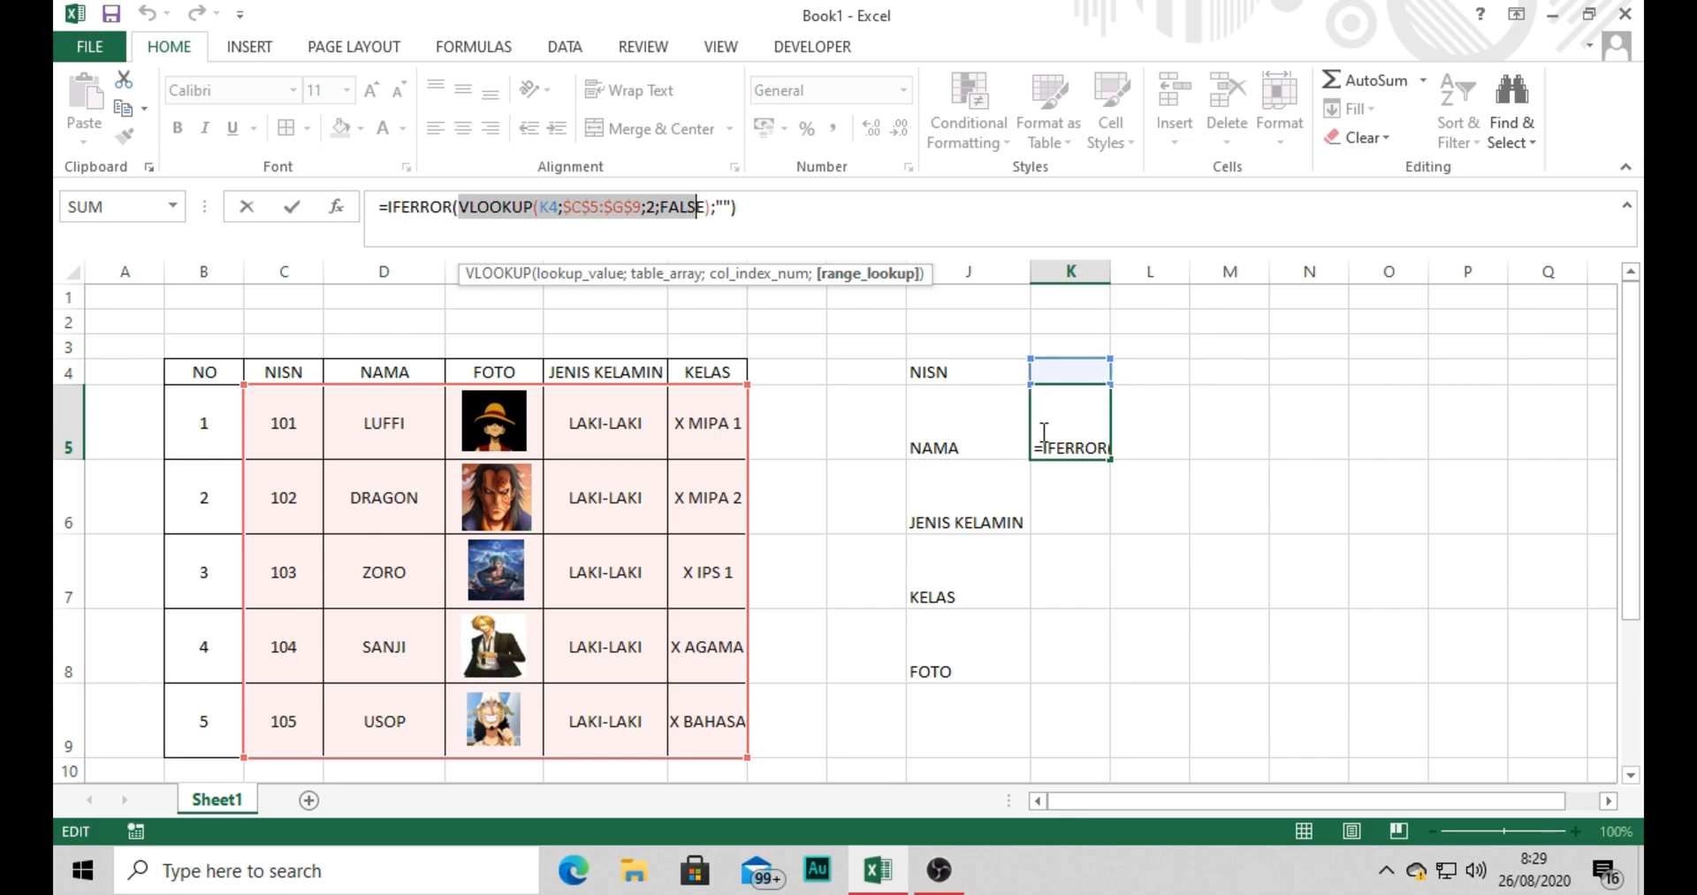
{"action": "left_click", "coordinate": [717, 209]}
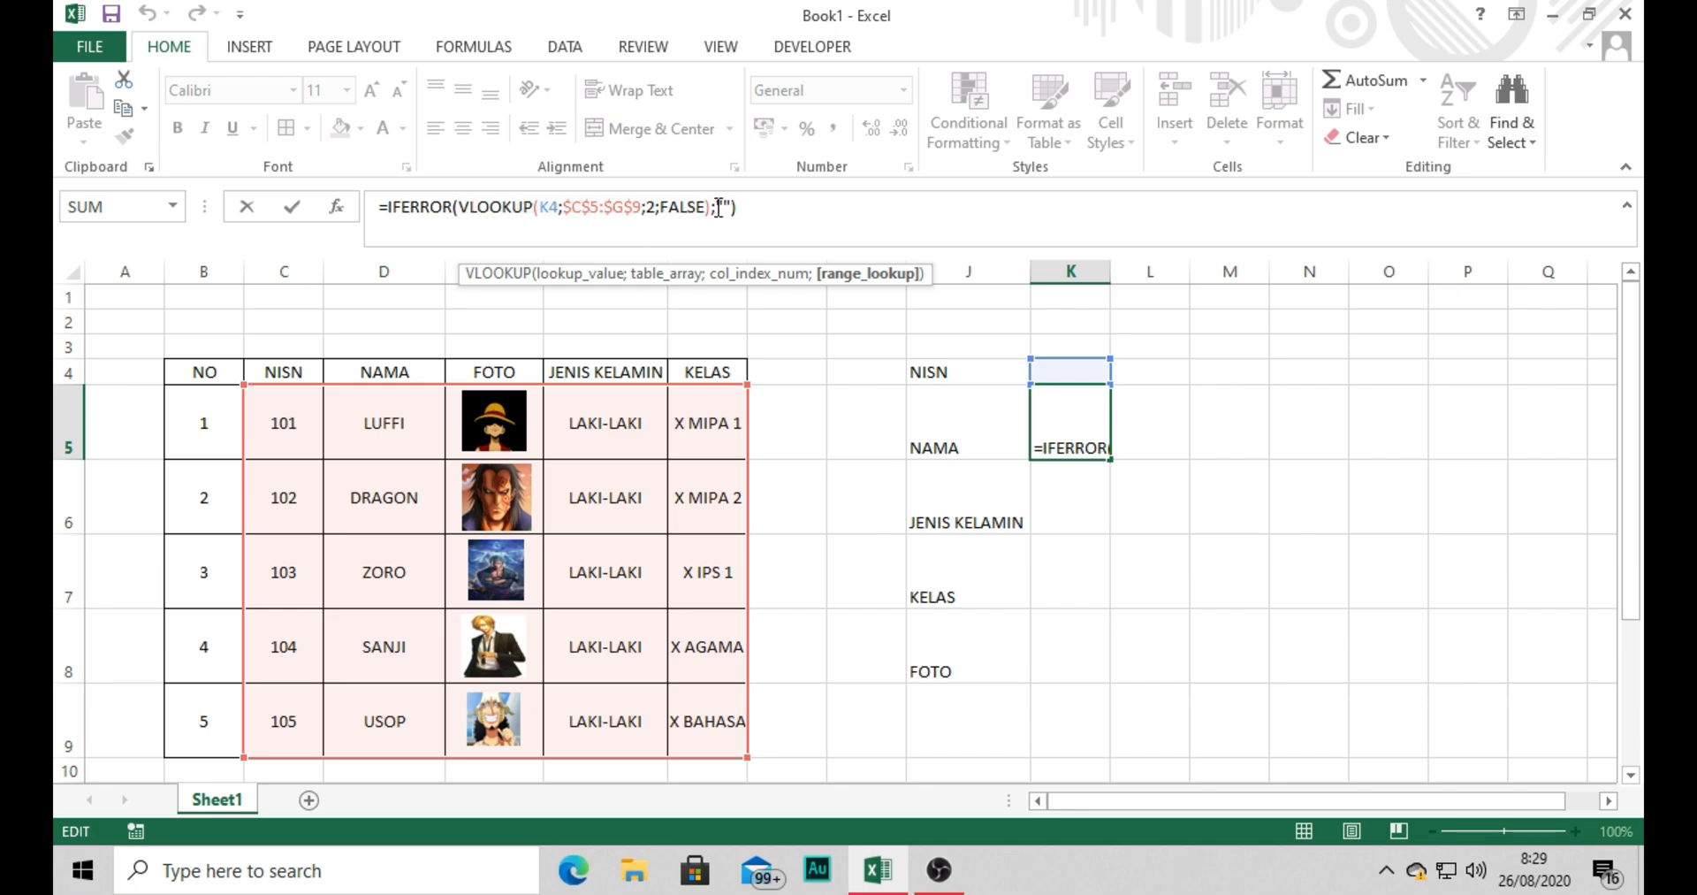
{"action": "type", "text": "\"\")"}
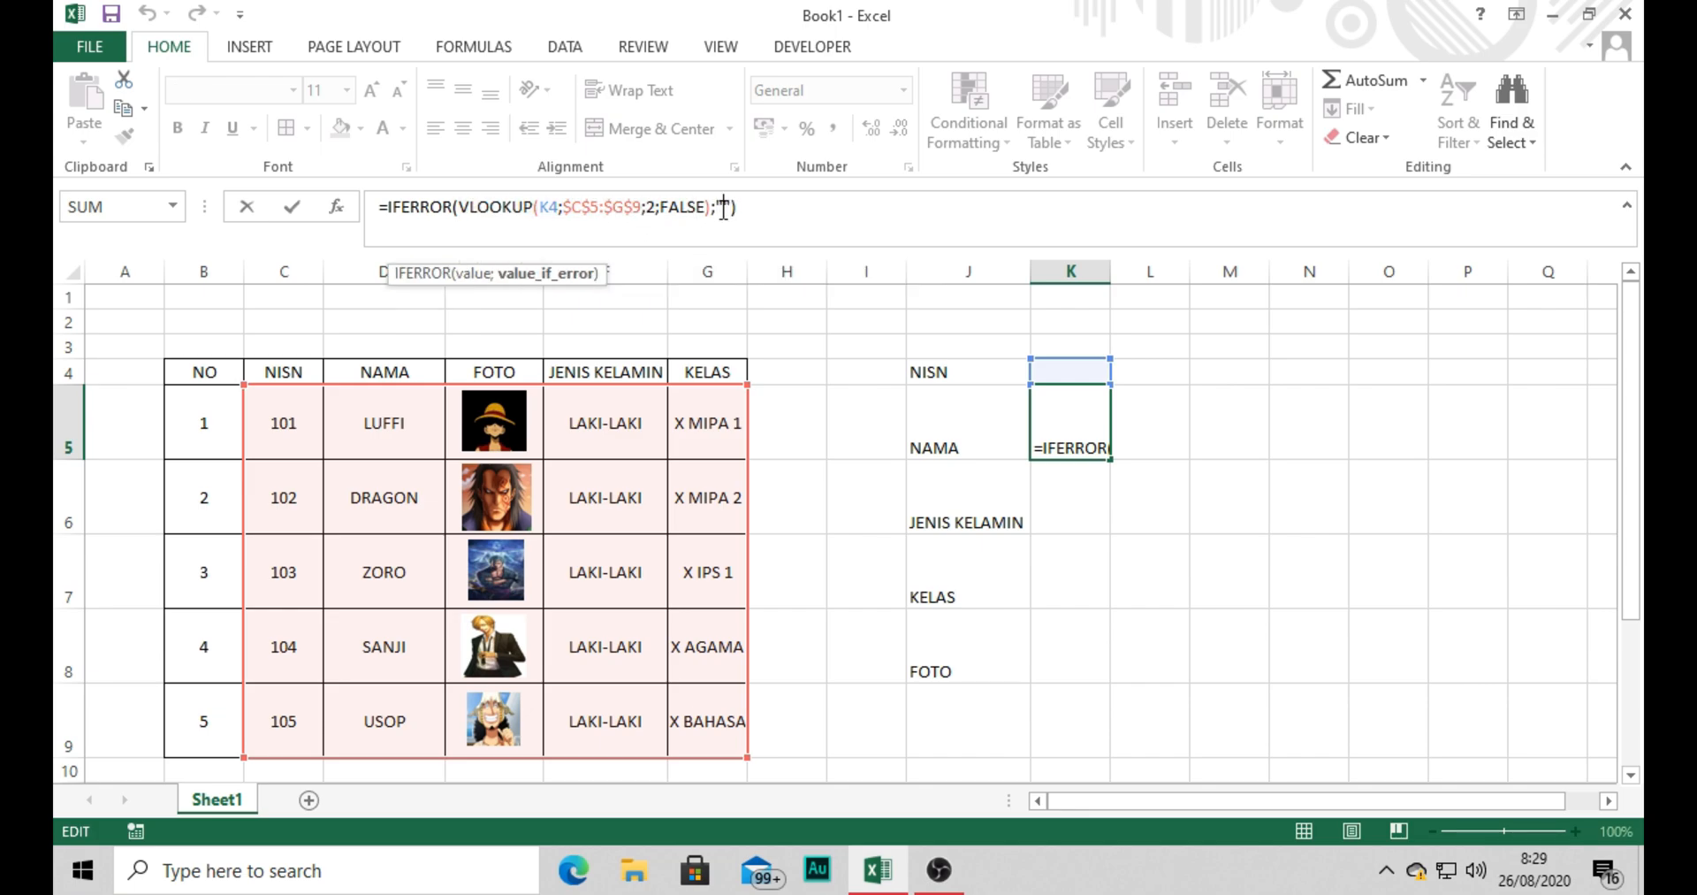
{"action": "type", "text": ")"}
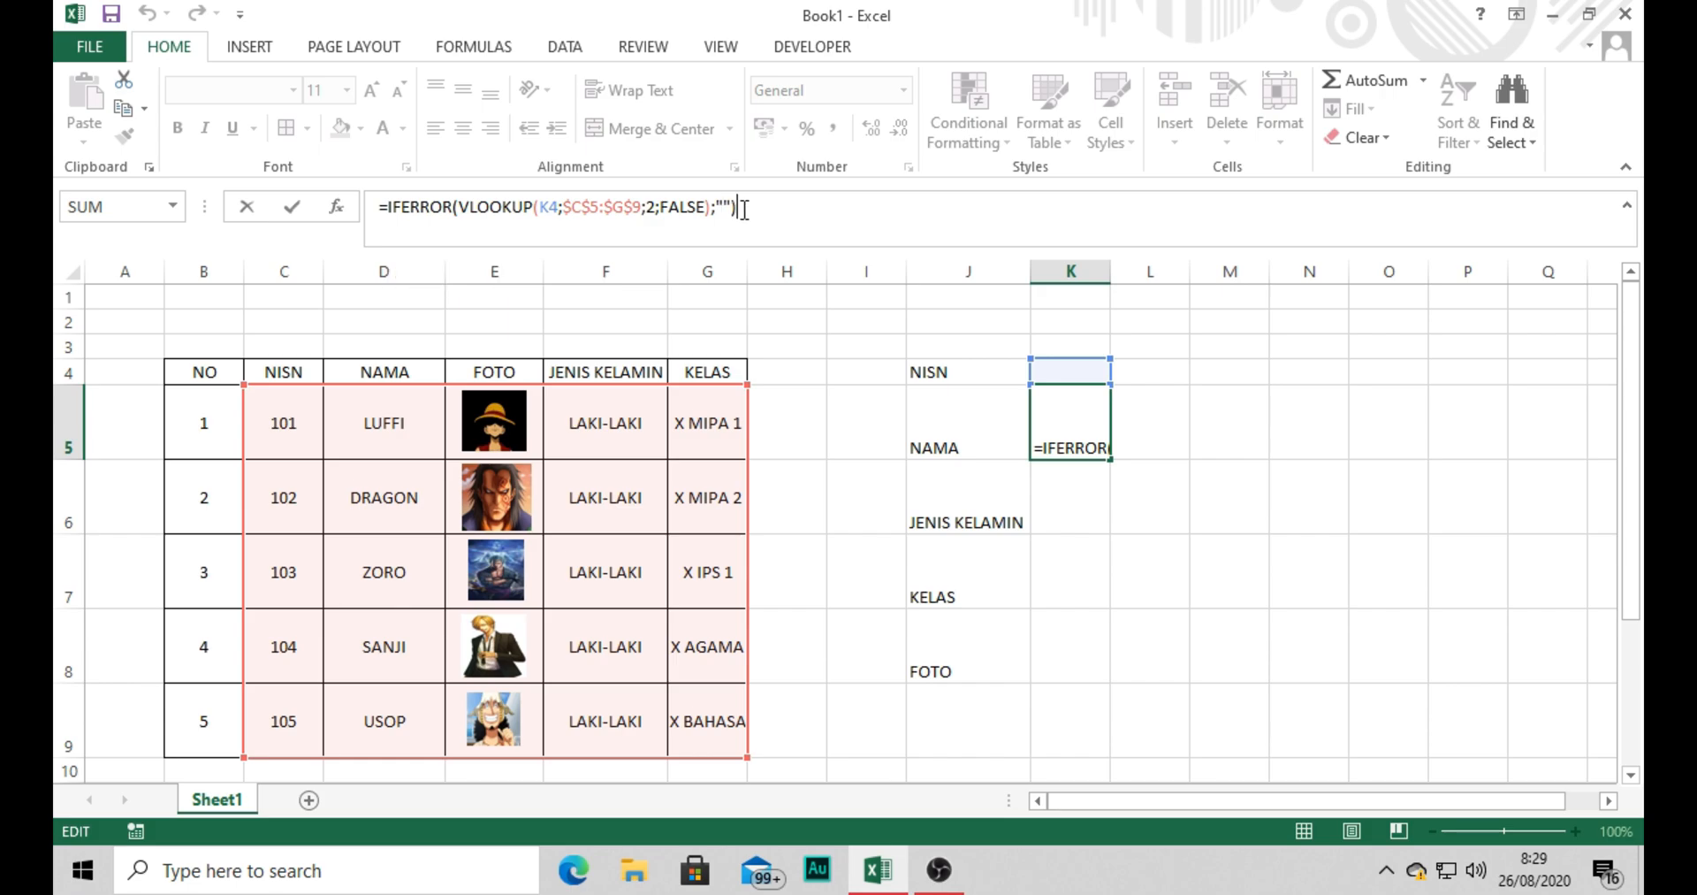
{"action": "key", "text": "ctrl+Return"}
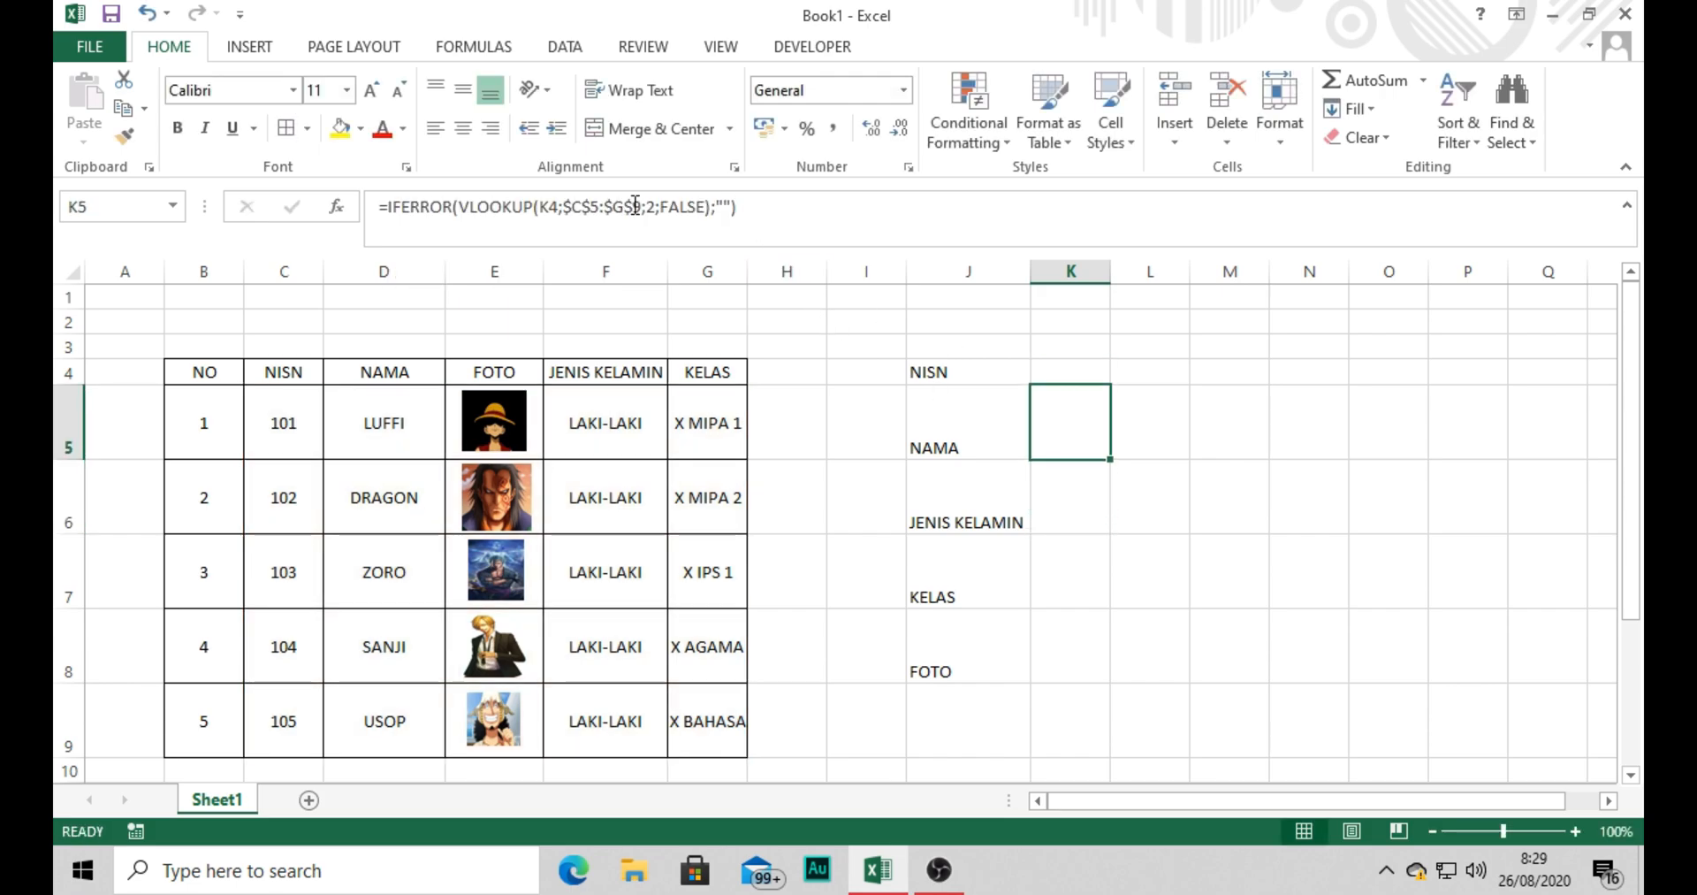
Copy the K5 formula text into cell K6 and set its column index to 4 to look up the gender.
{"action": "left_click_drag", "start_coordinate": [756, 196], "coordinate": [394, 163]}
{"action": "key", "text": "ctrl+c"}
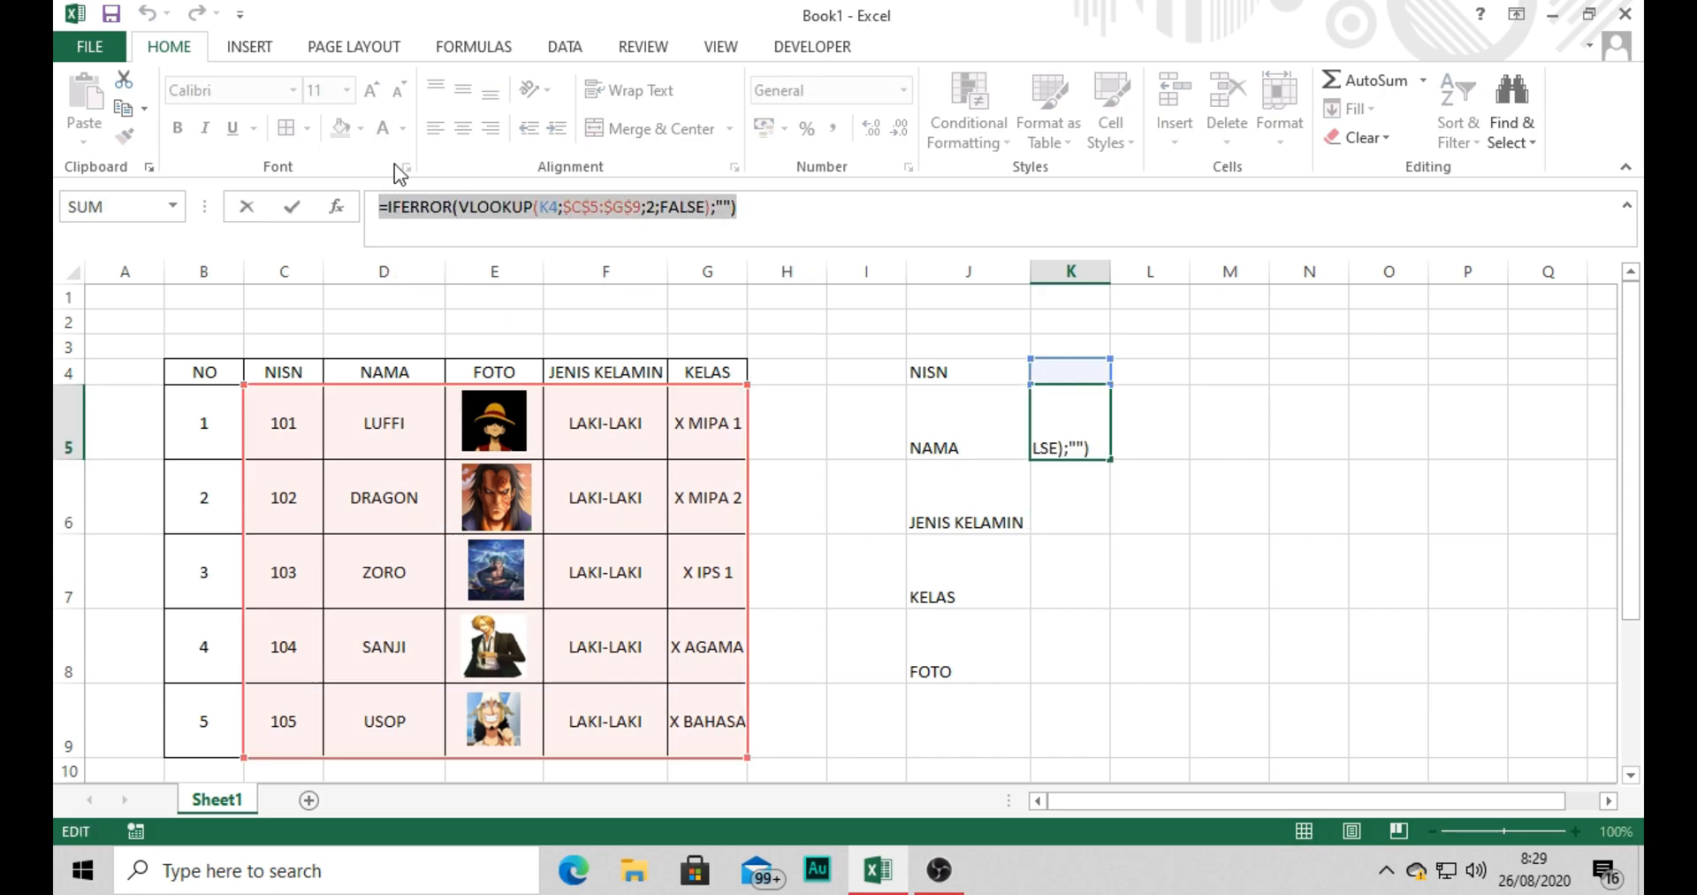
{"action": "key", "text": "Return"}
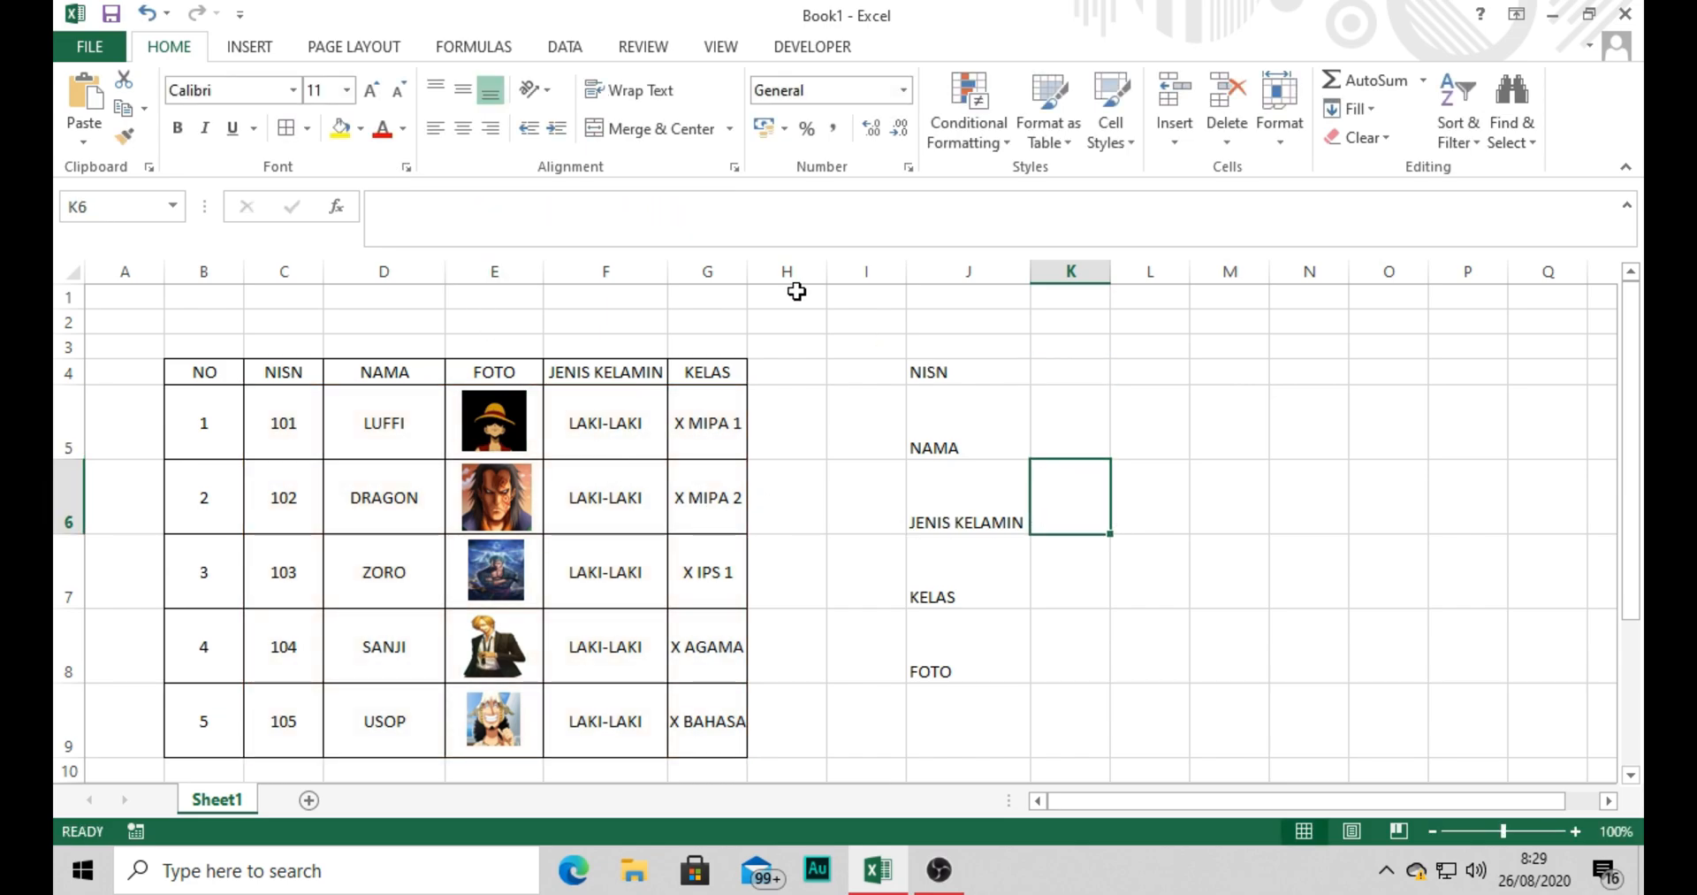
{"action": "left_click", "coordinate": [488, 209]}
{"action": "key", "text": "ctrl+v"}
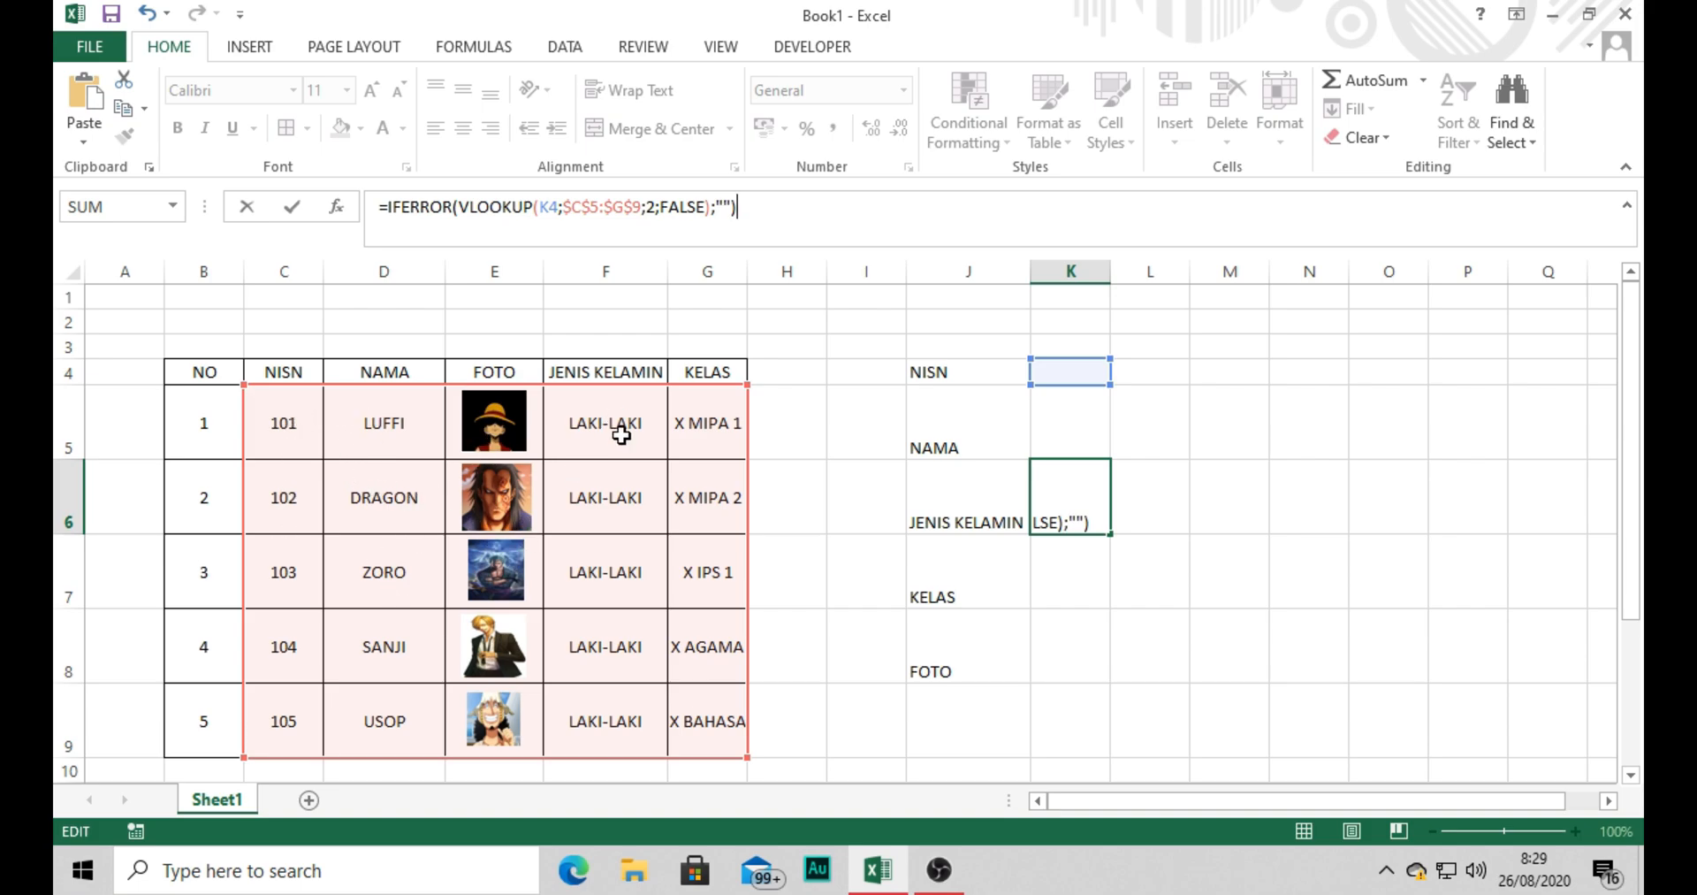
{"action": "left_click", "coordinate": [656, 207]}
{"action": "key", "text": "BackSpace"}
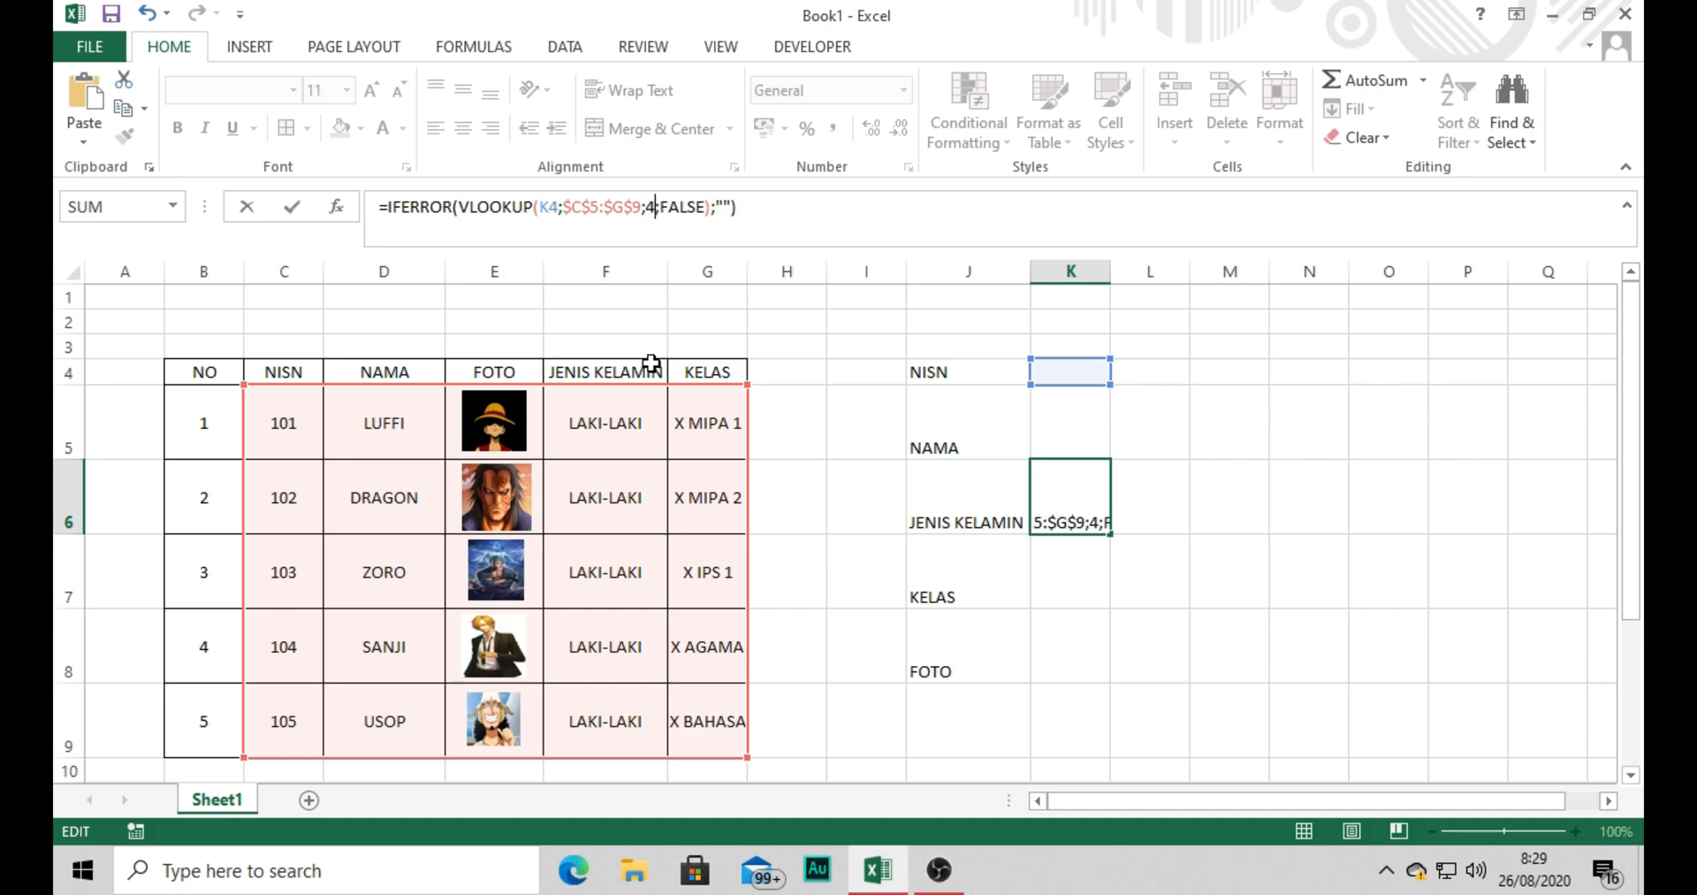
{"action": "key", "text": "Return"}
Paste the same IFERROR lookup formula into cell K7 with column index 5 to look up the class.
{"action": "left_click", "coordinate": [459, 210]}
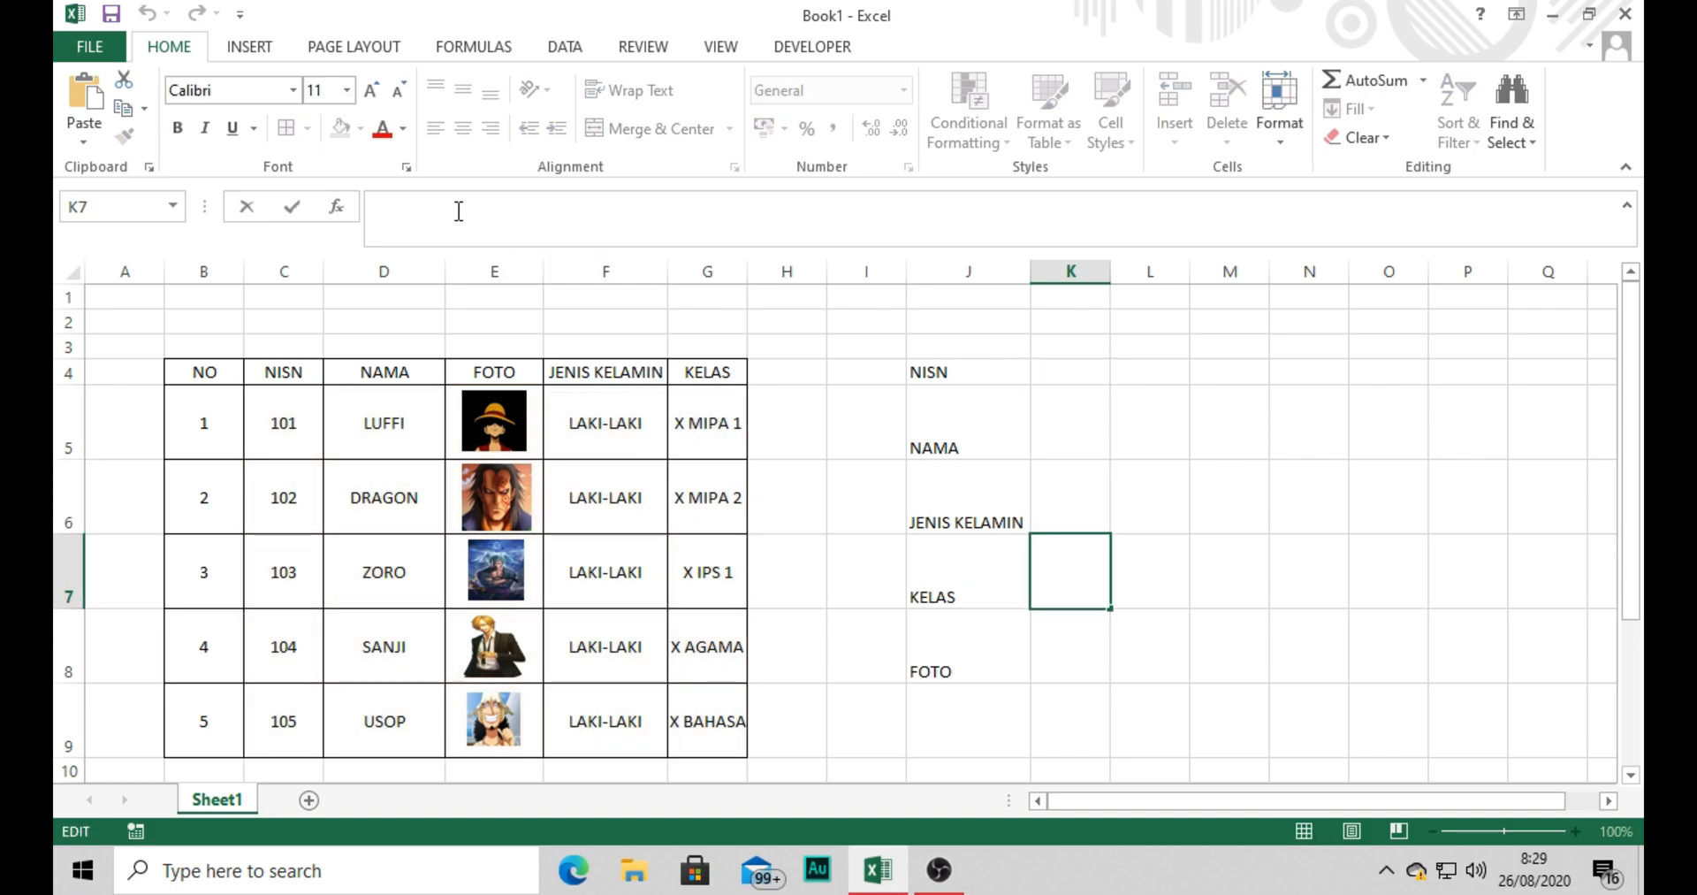
{"action": "key", "text": "ctrl+v"}
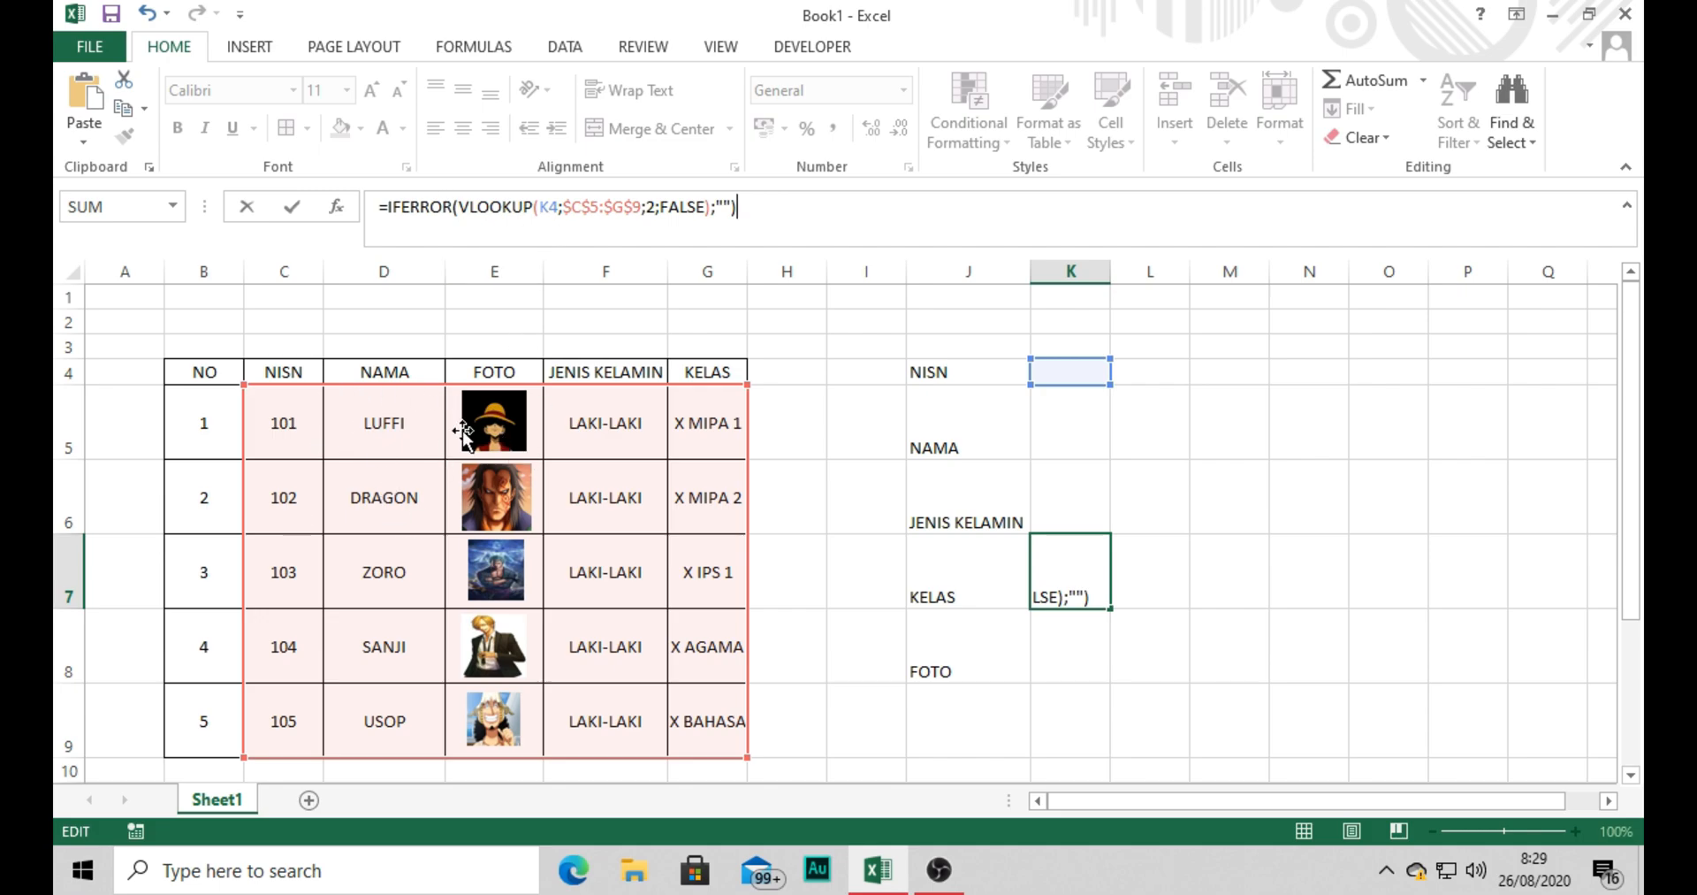
{"action": "left_click", "coordinate": [656, 206]}
{"action": "key", "text": "BackSpace"}
{"action": "type", "text": "5"}
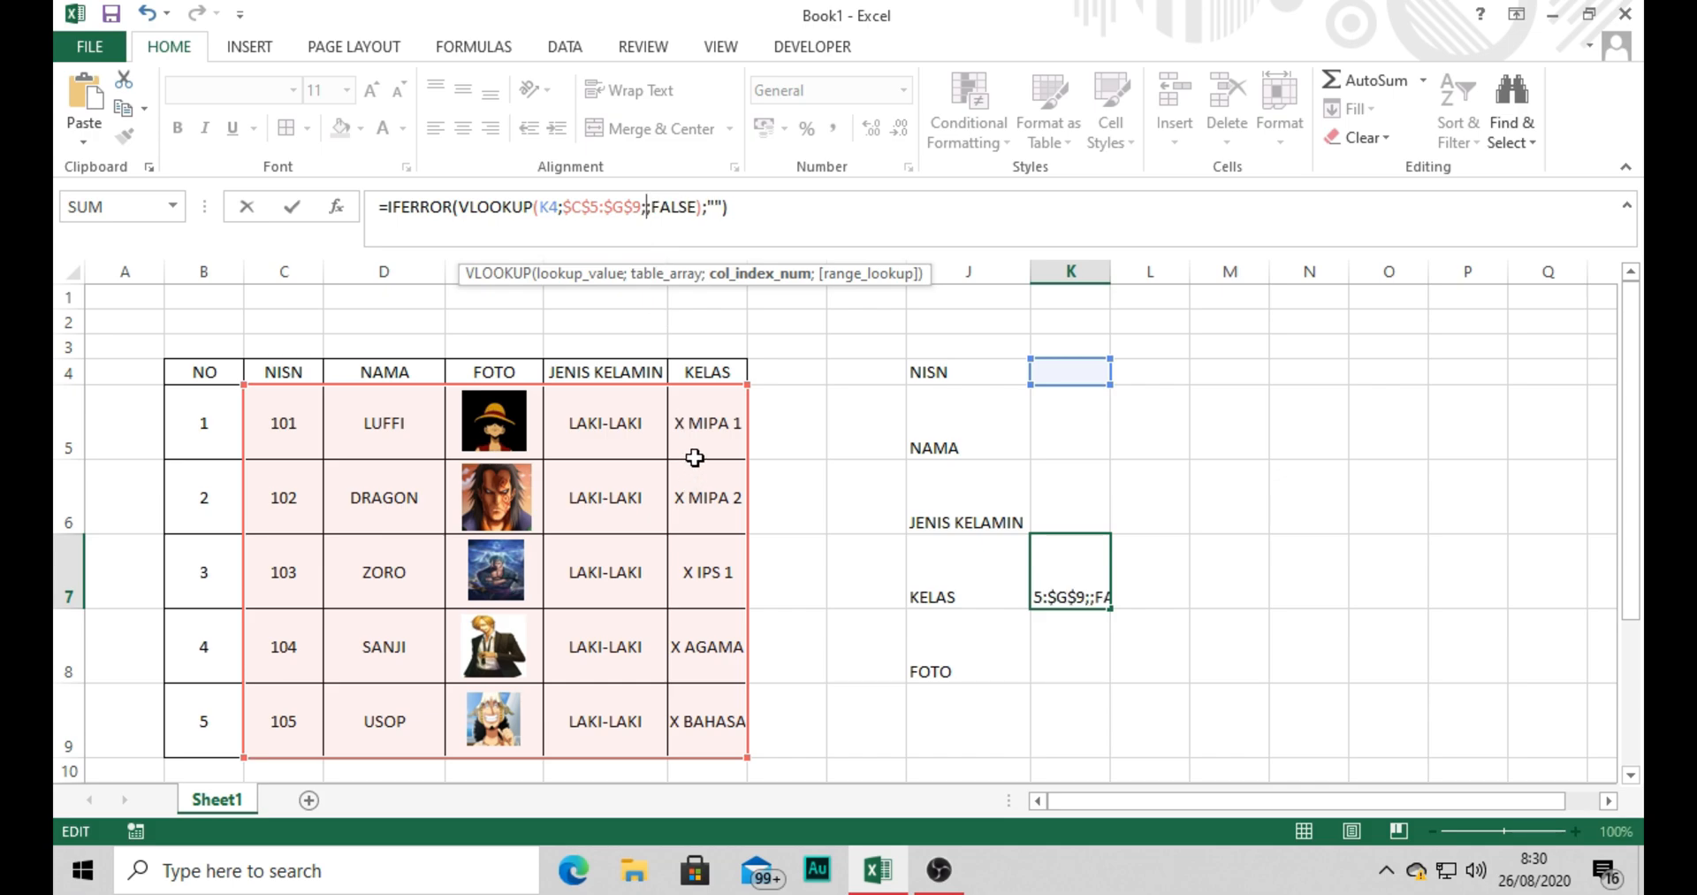
{"action": "key", "text": "ctrl+Return"}
Choose NISN 101 from the drop-down list in cell K4 to test the lookups.
{"action": "left_click", "coordinate": [1094, 378]}
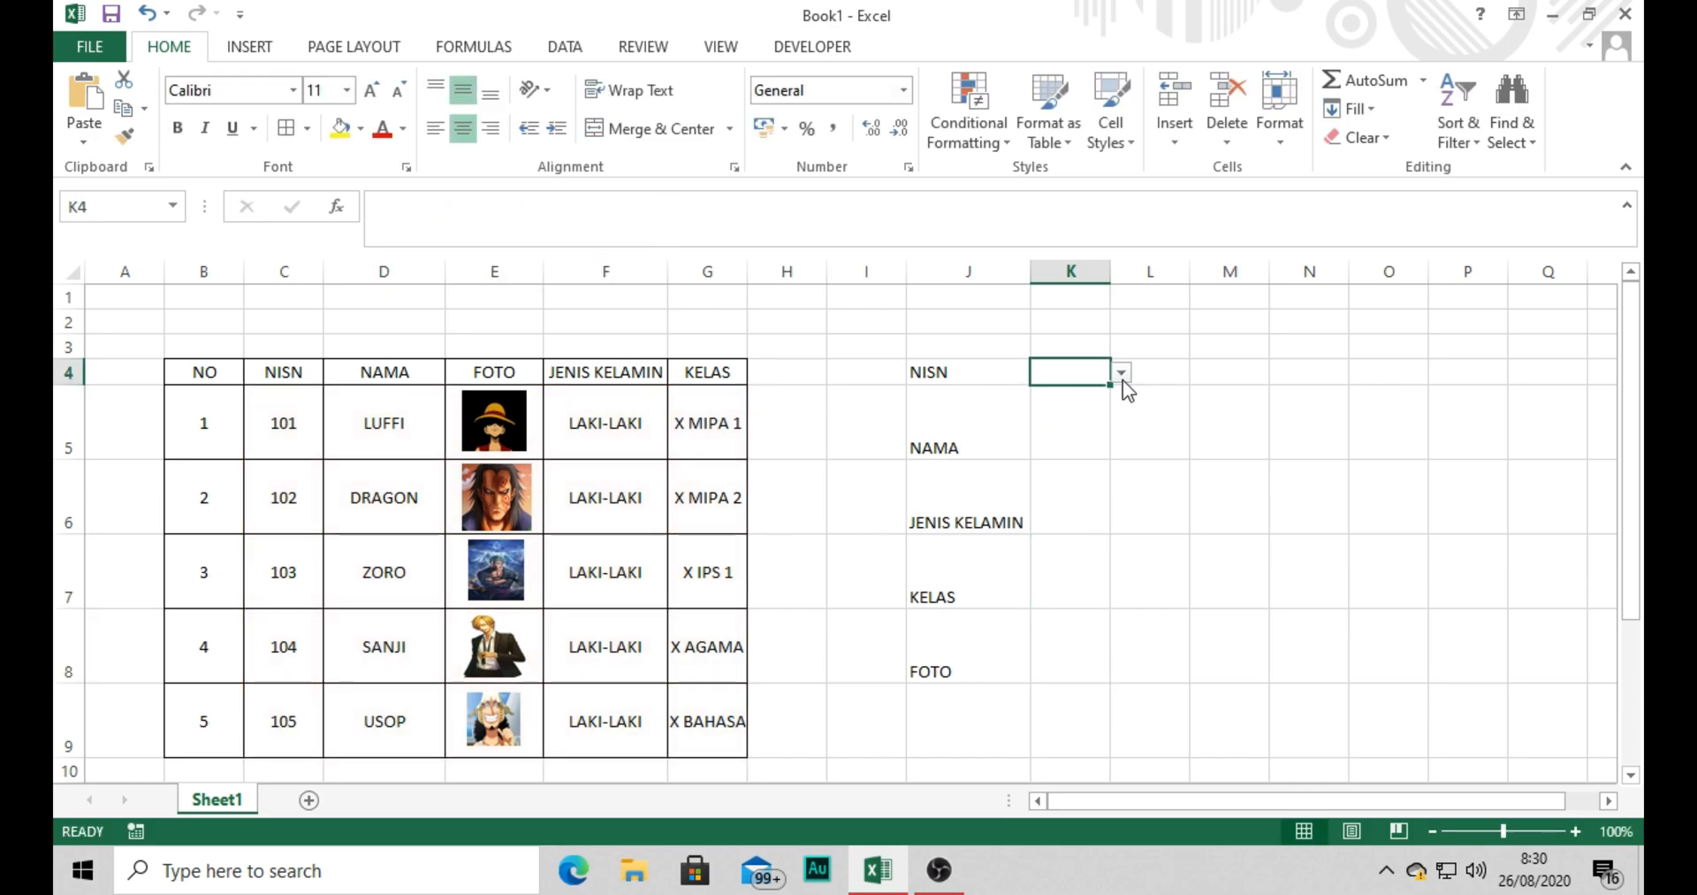
{"action": "left_click", "coordinate": [1121, 375]}
{"action": "left_click", "coordinate": [1096, 394]}
{"action": "left_click", "coordinate": [1164, 519]}
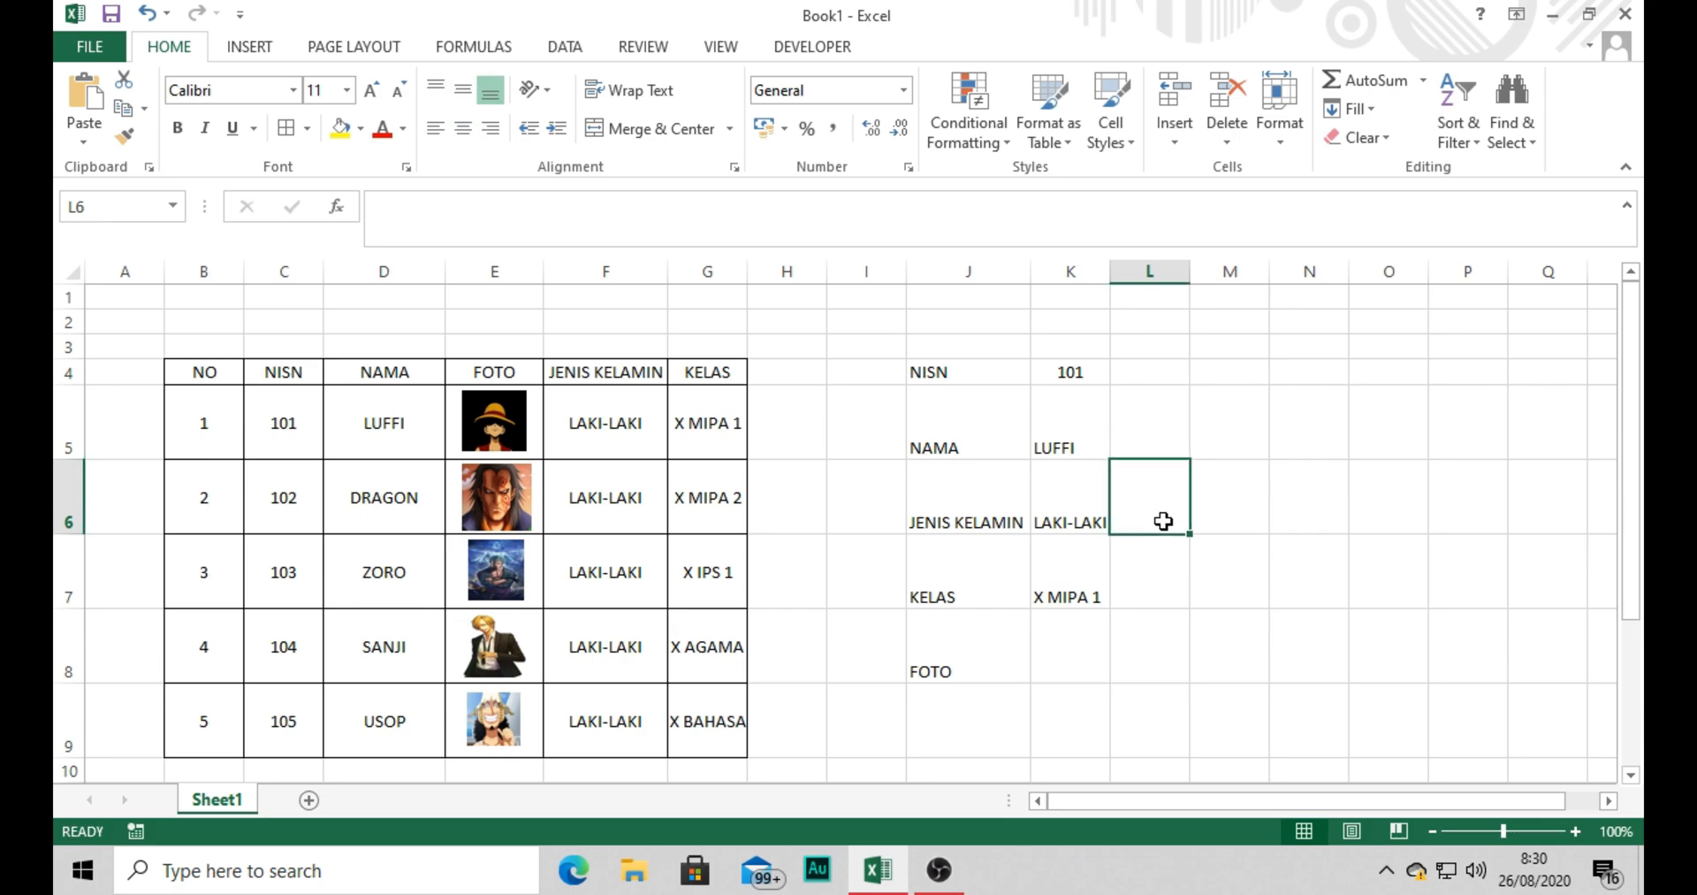
{"action": "left_click", "coordinate": [1054, 636]}
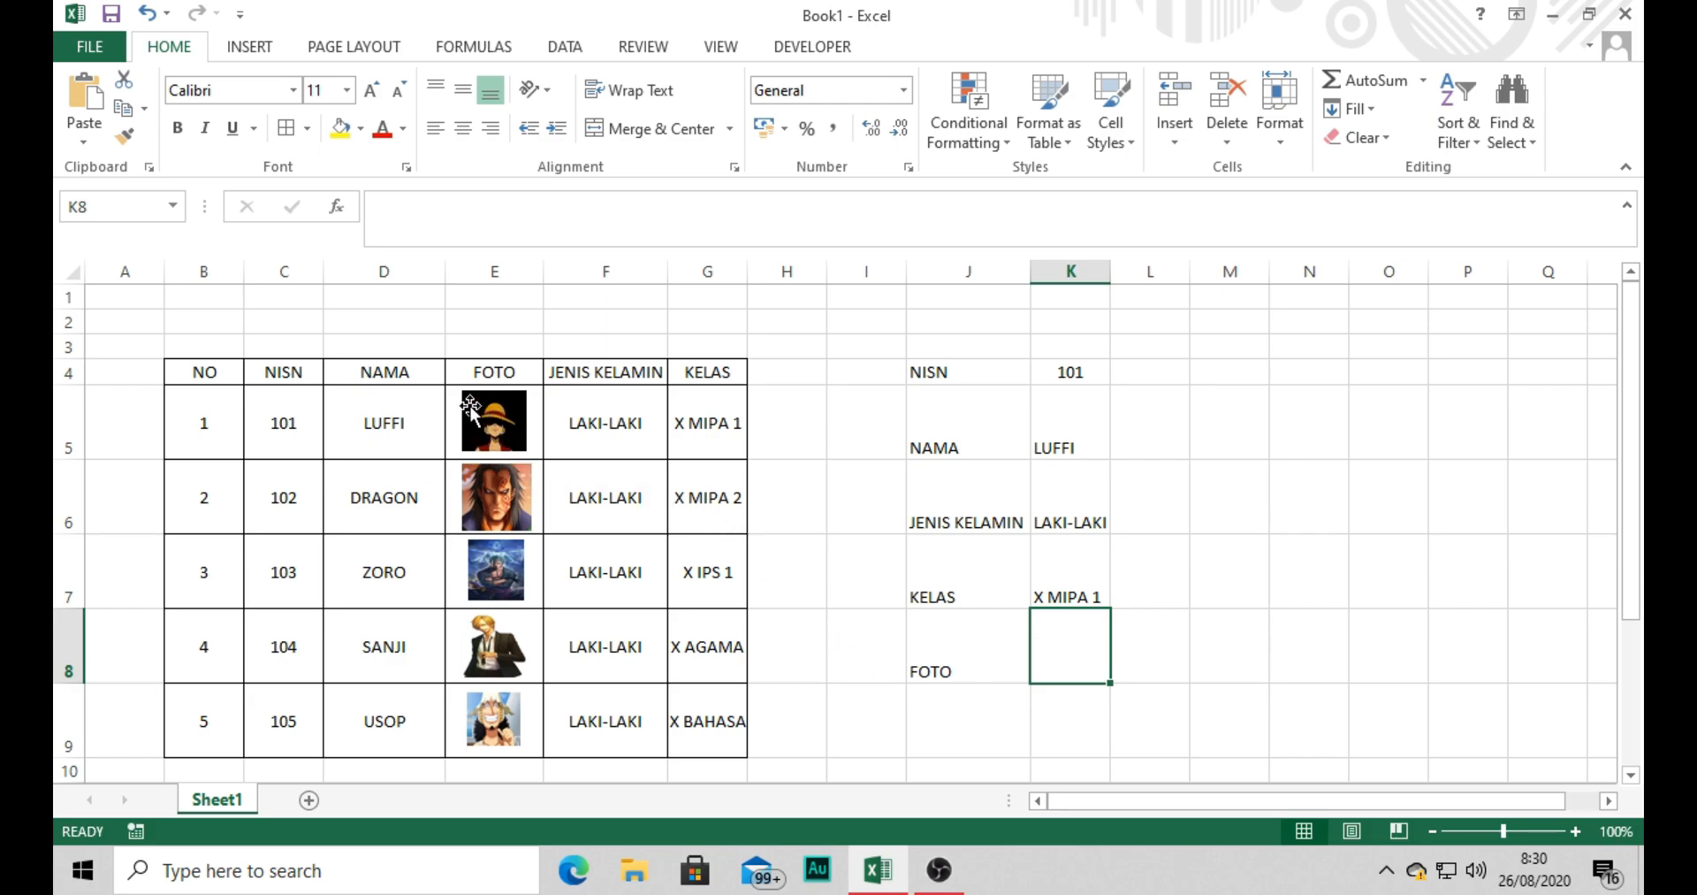
{"action": "left_click", "coordinate": [437, 405]}
{"action": "left_click_drag", "start_coordinate": [538, 433], "coordinate": [541, 720]}
{"action": "left_click", "coordinate": [1075, 667]}
{"action": "left_click", "coordinate": [541, 439]}
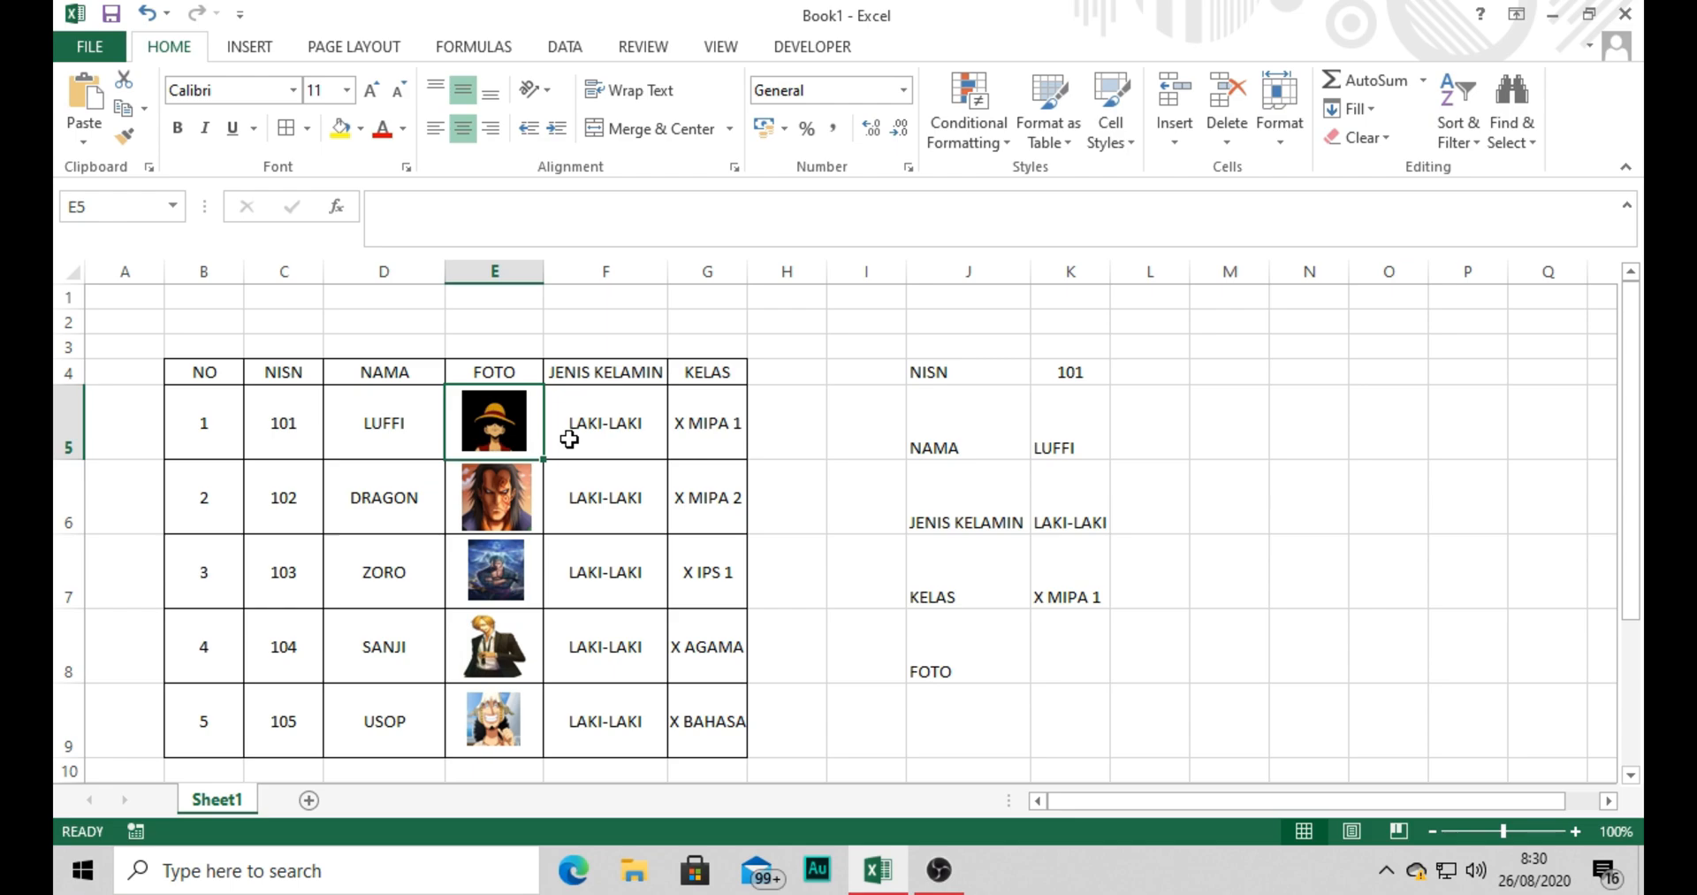
{"action": "left_click", "coordinate": [501, 424]}
{"action": "left_click", "coordinate": [584, 433]}
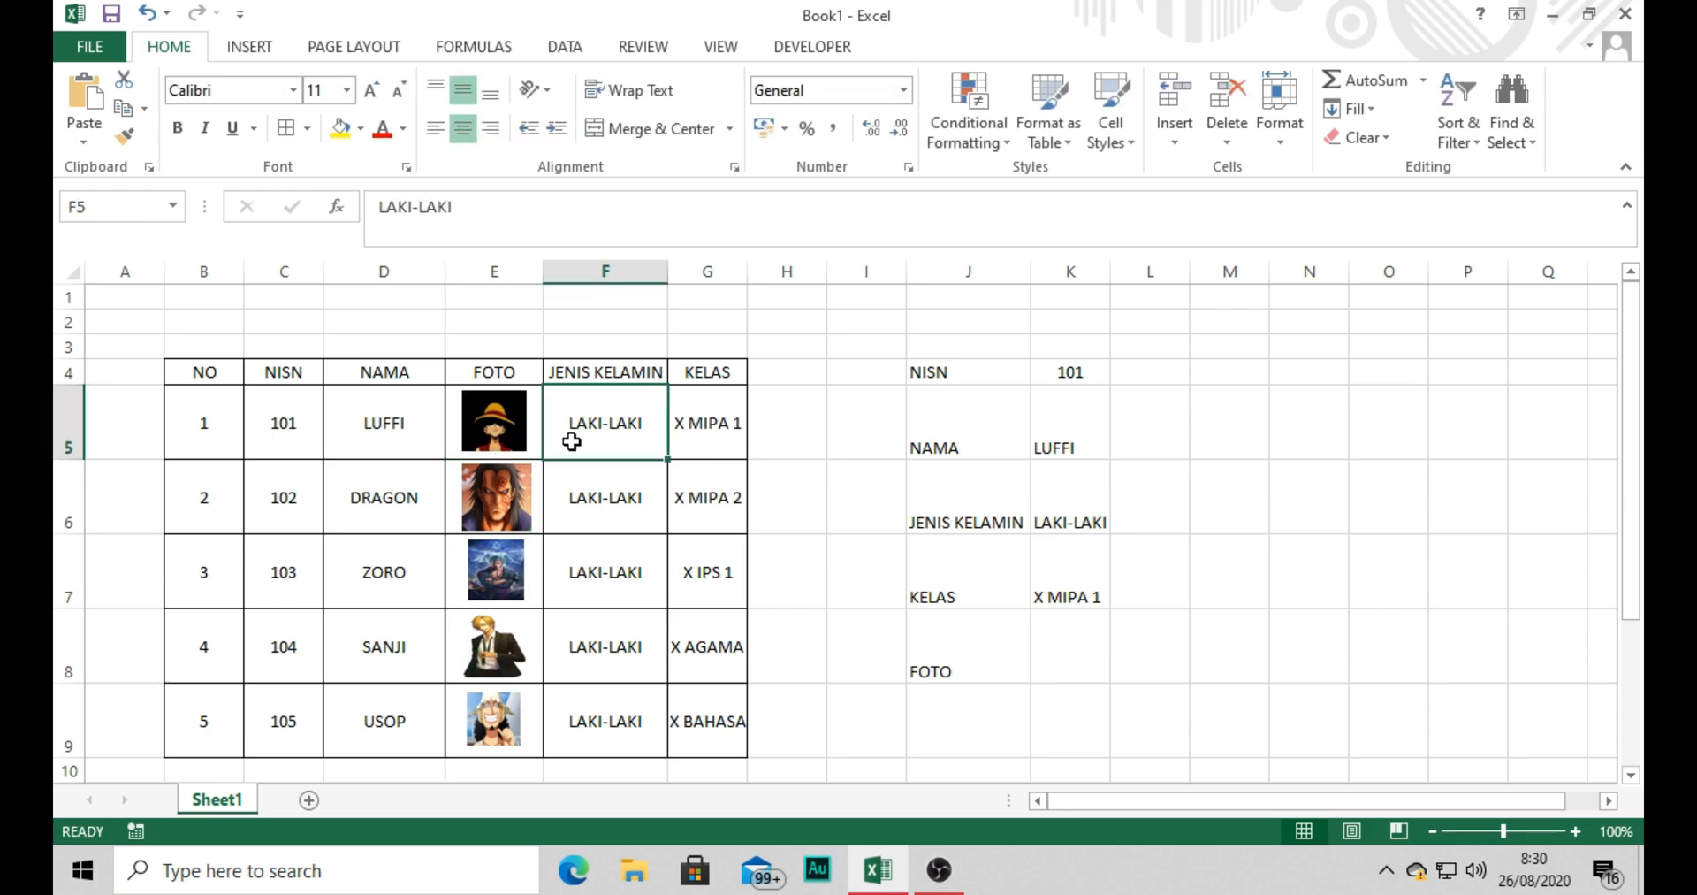
Copy photo cell E5 and paste it as a linked picture in cell K8 beside the FOTO label.
{"action": "left_click", "coordinate": [539, 439]}
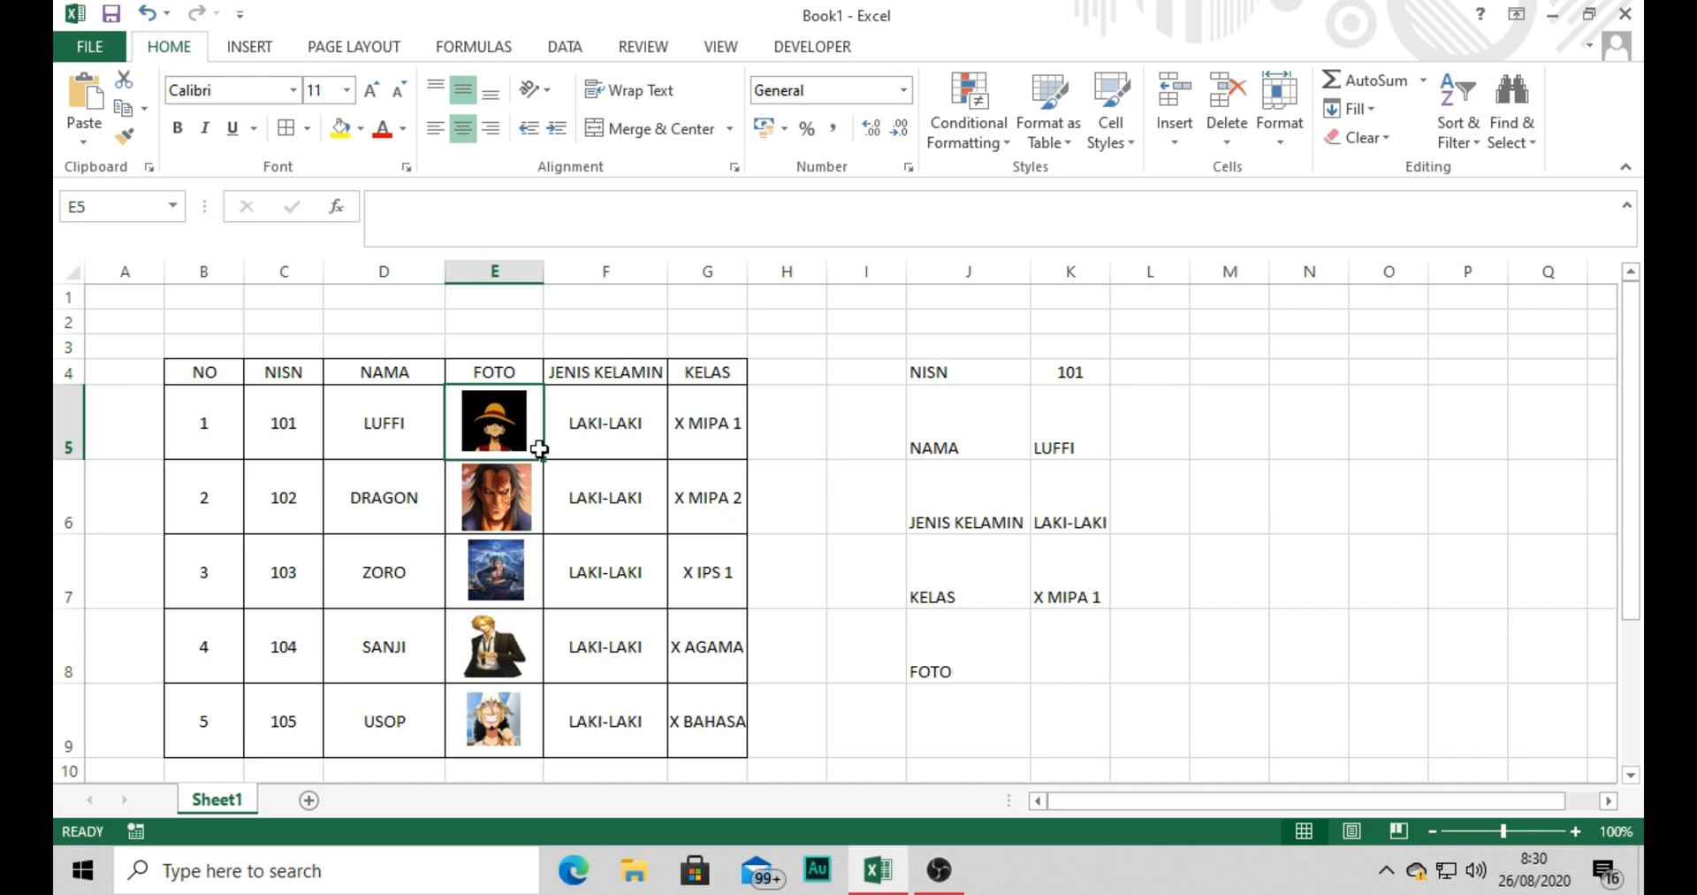
{"action": "key", "text": "ctrl+c"}
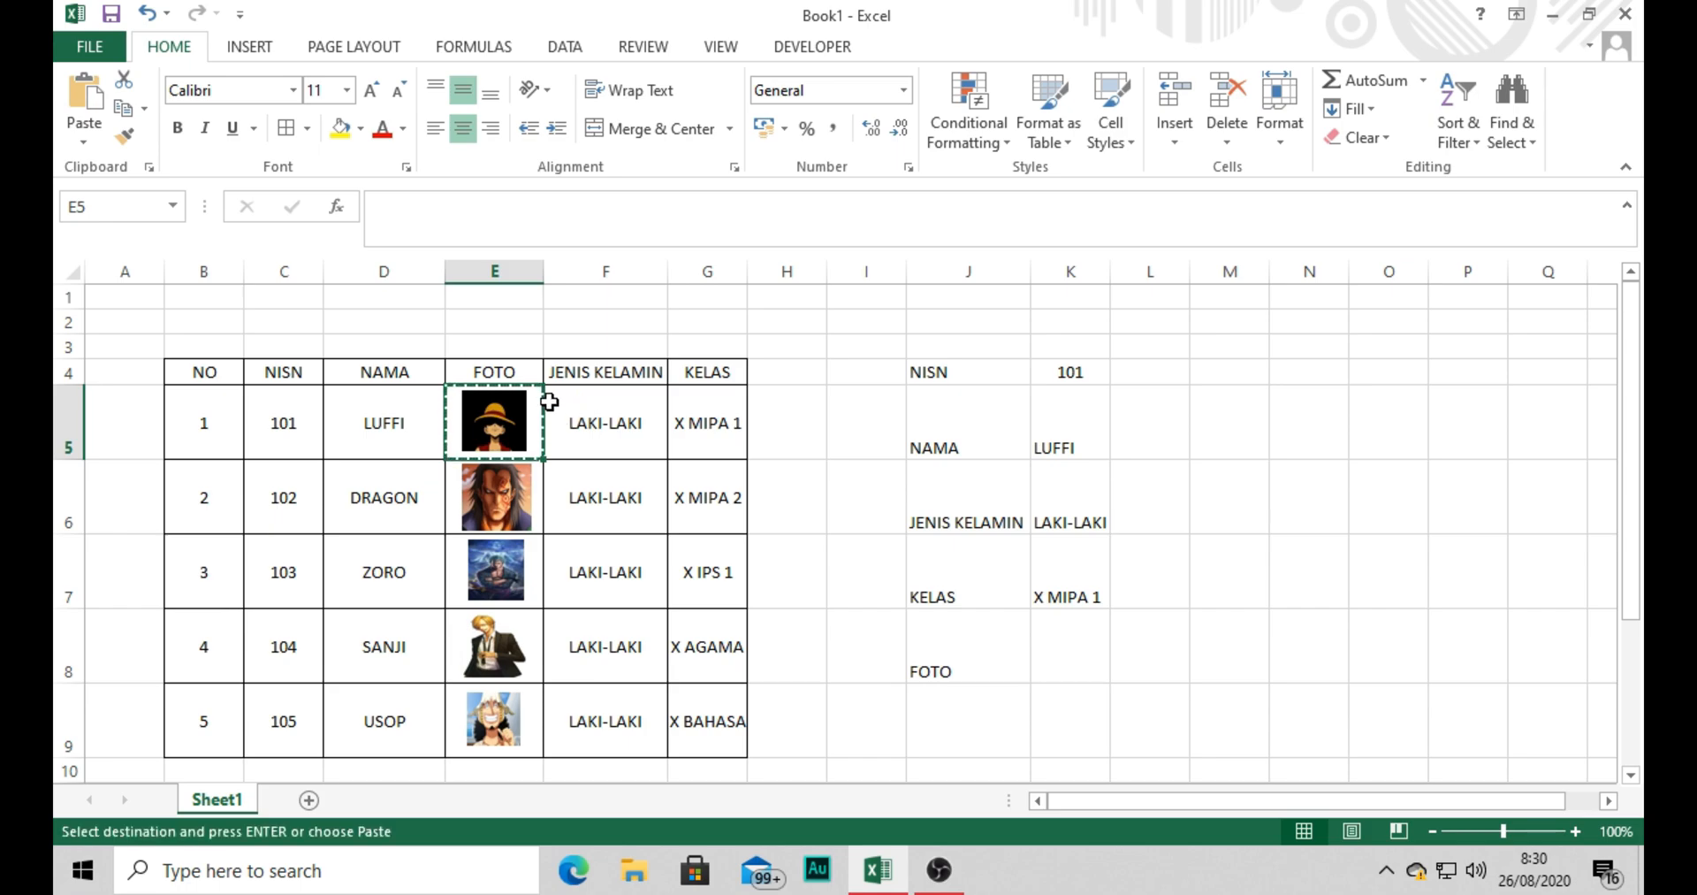
{"action": "left_click", "coordinate": [1080, 667]}
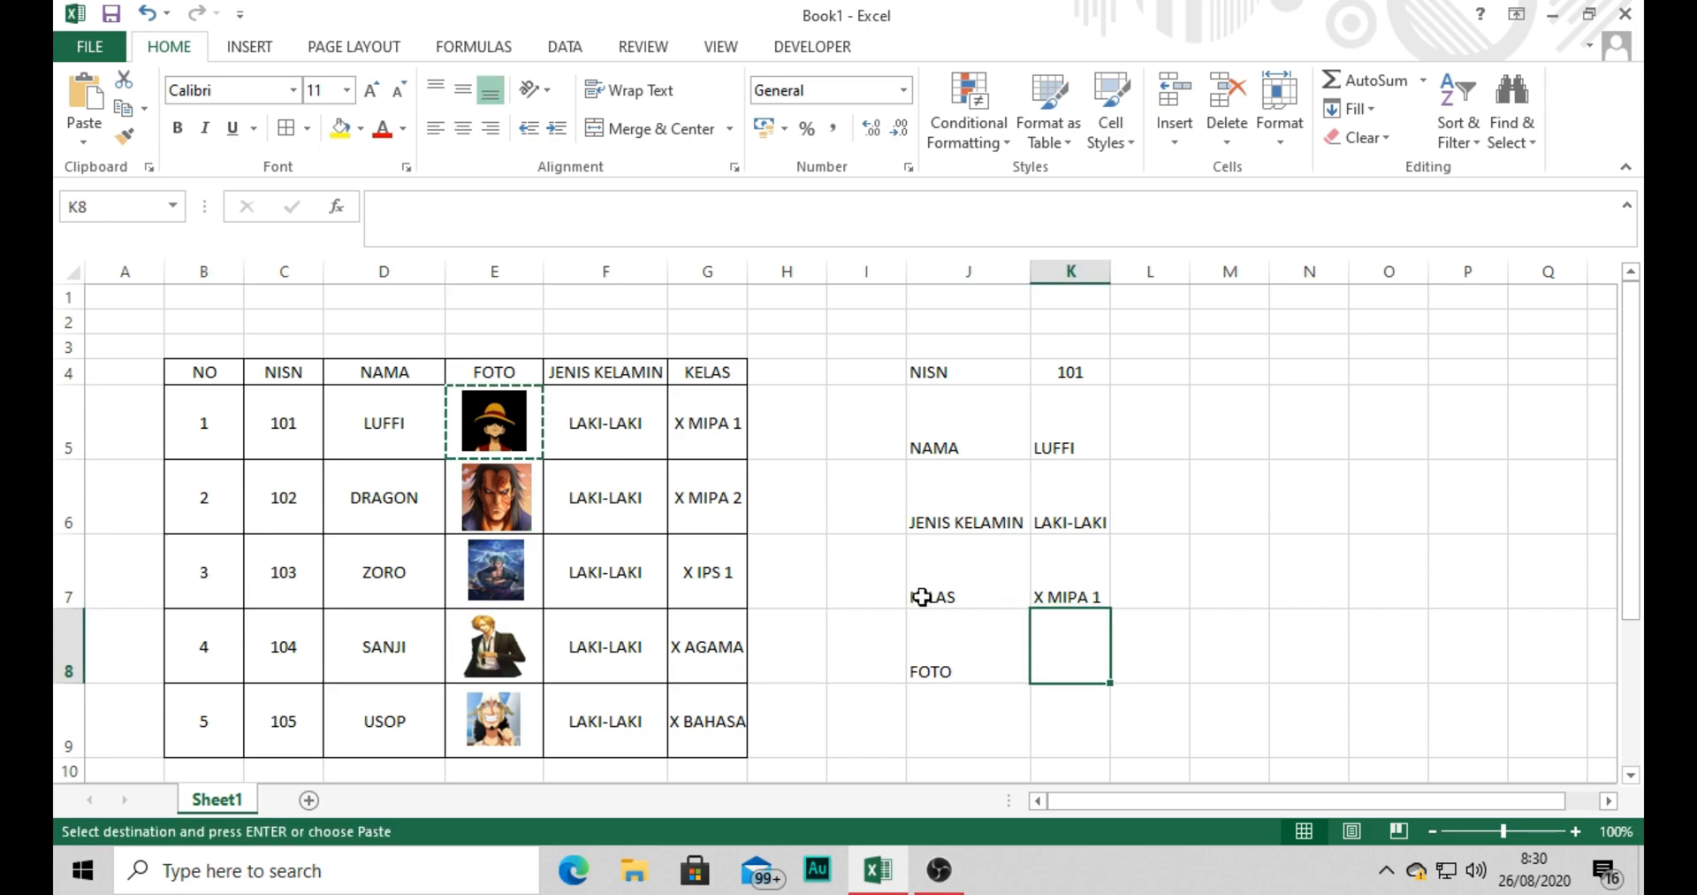
{"action": "left_click", "coordinate": [78, 133]}
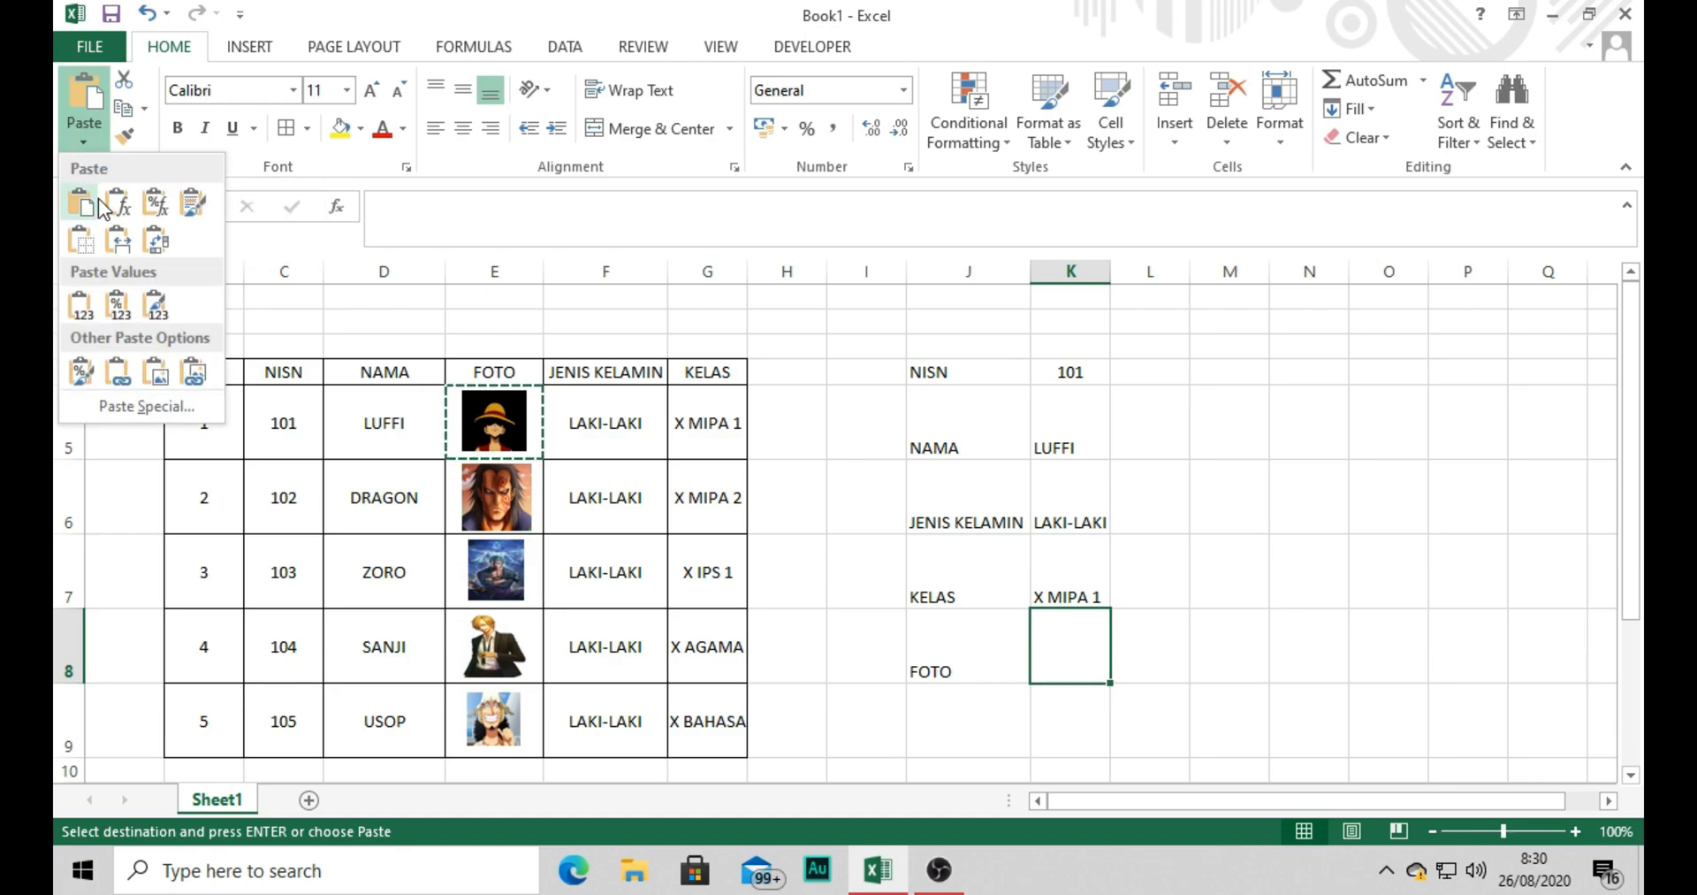
{"action": "left_click", "coordinate": [183, 378]}
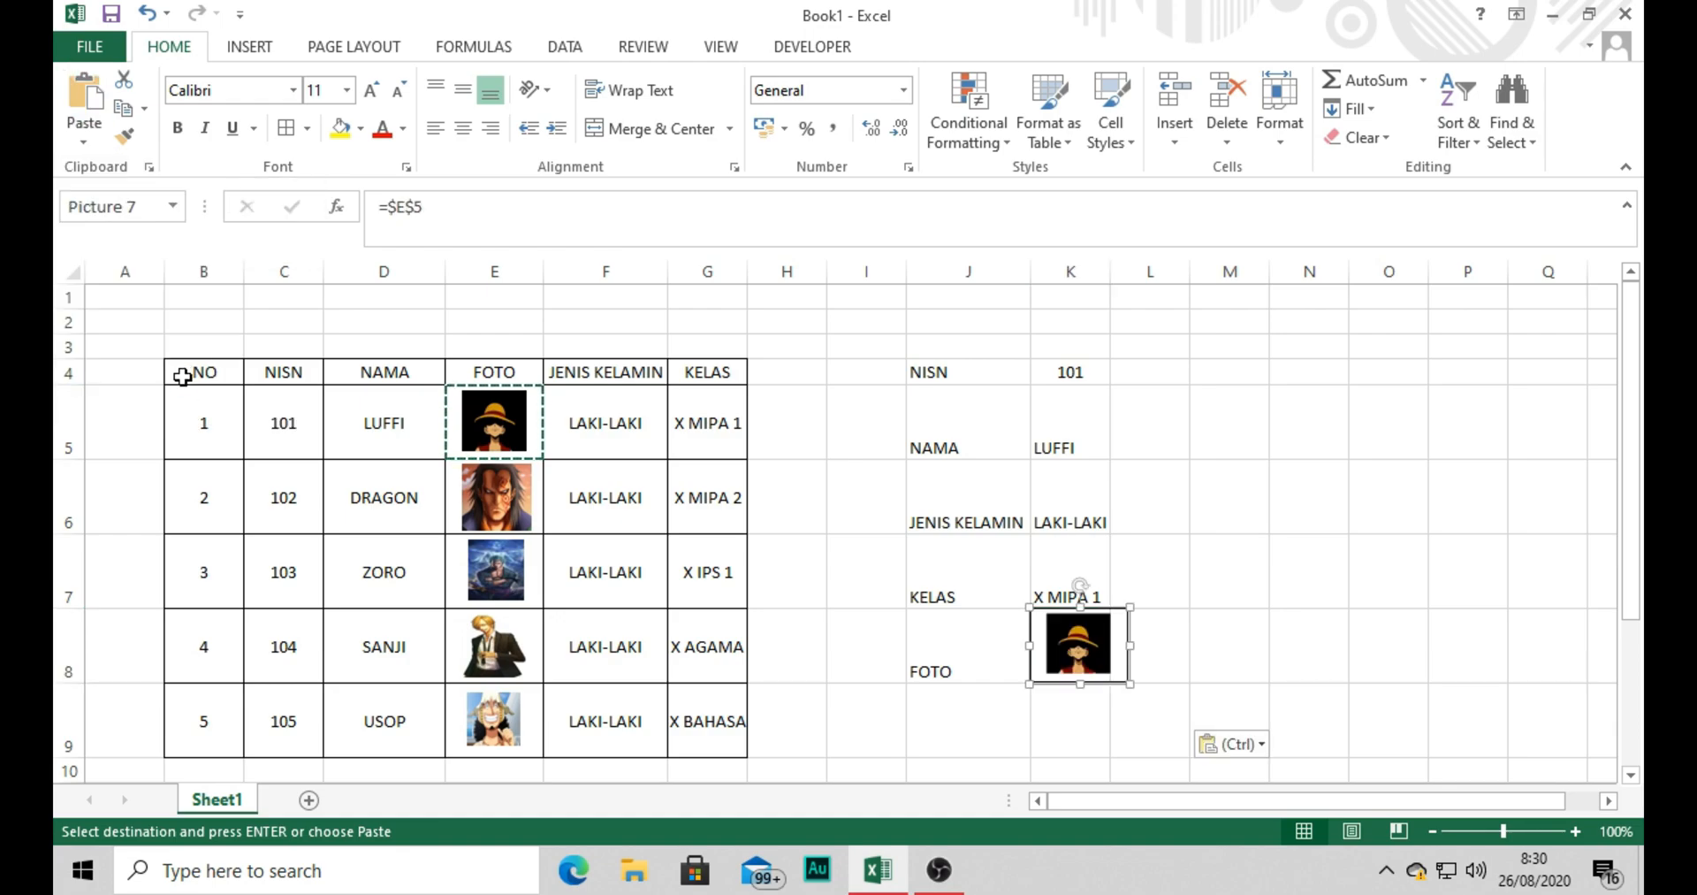
Widen column K so that the linked photo fits within it.
{"action": "left_click", "coordinate": [1265, 556]}
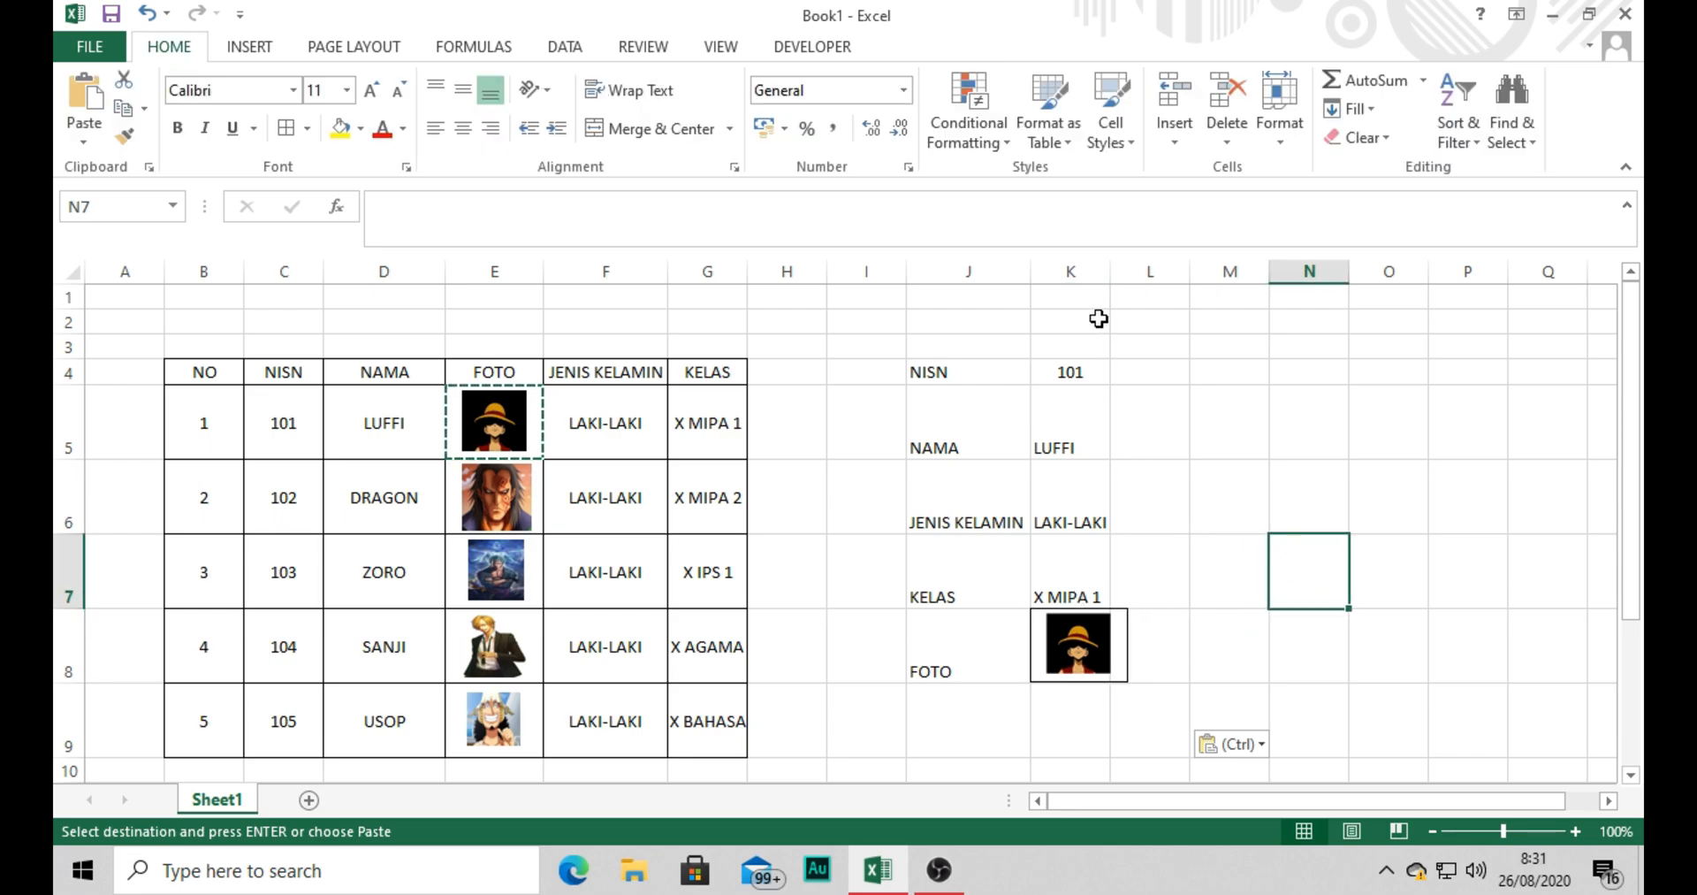
{"action": "left_click_drag", "start_coordinate": [1110, 271], "coordinate": [1130, 274]}
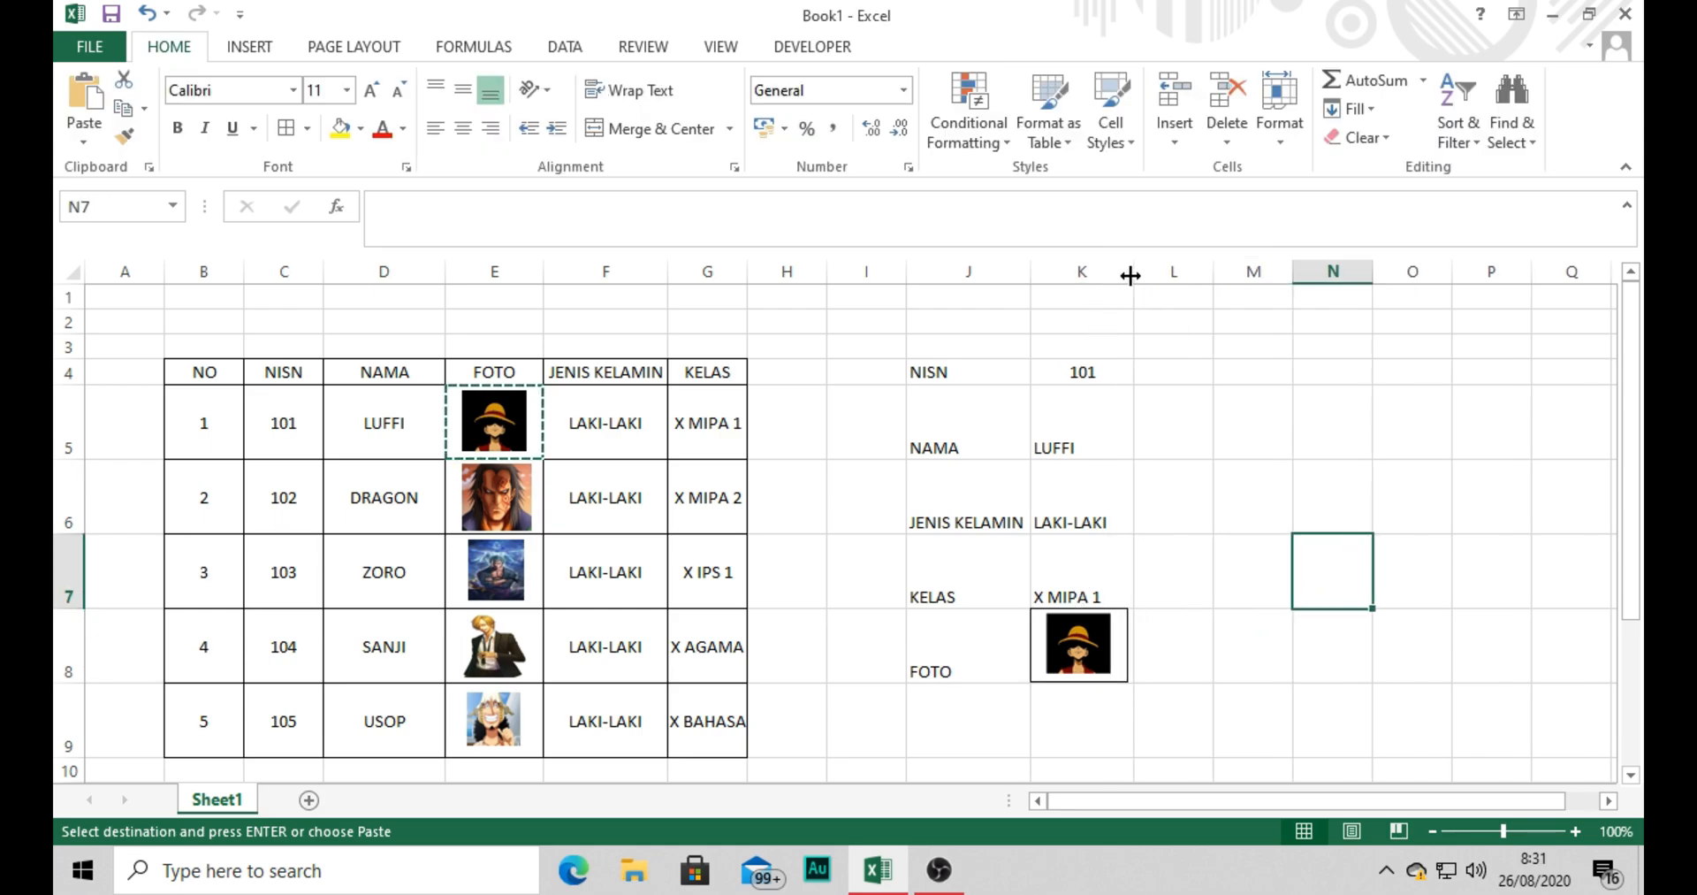
{"action": "left_click", "coordinate": [1179, 471]}
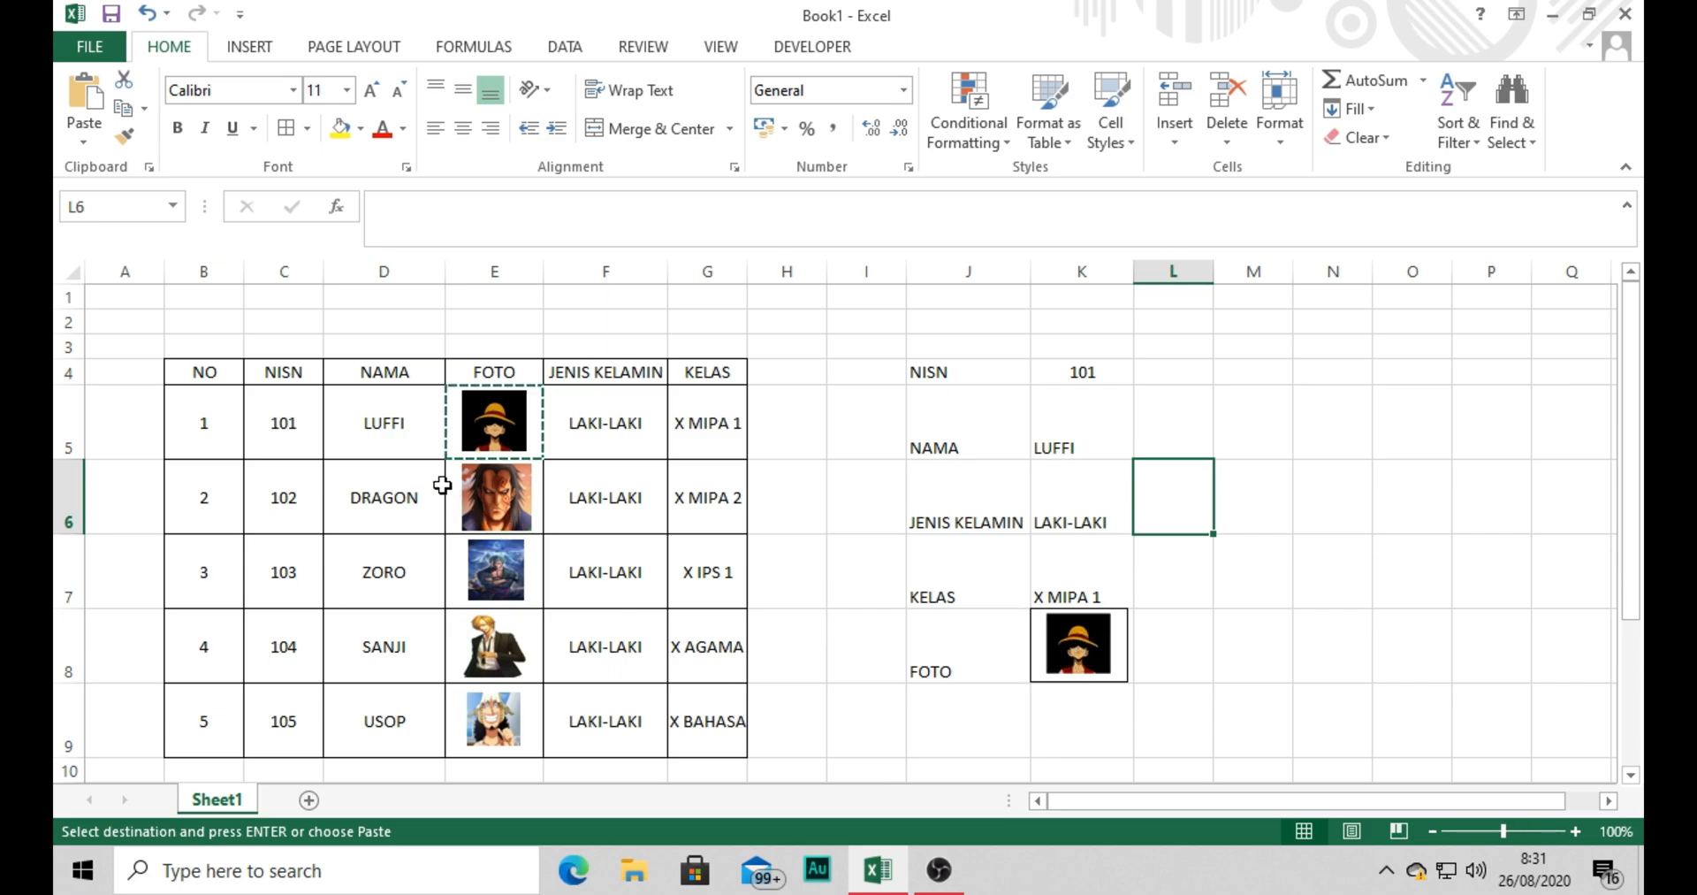
{"action": "left_click", "coordinate": [363, 418]}
{"action": "mouse_move", "coordinate": [364, 418]}
{"action": "left_mouse_down"}
{"action": "mouse_move", "coordinate": [410, 440]}
{"action": "mouse_move", "coordinate": [492, 588]}
{"action": "mouse_move", "coordinate": [495, 738]}
{"action": "left_mouse_up"}
{"action": "left_click", "coordinate": [384, 451]}
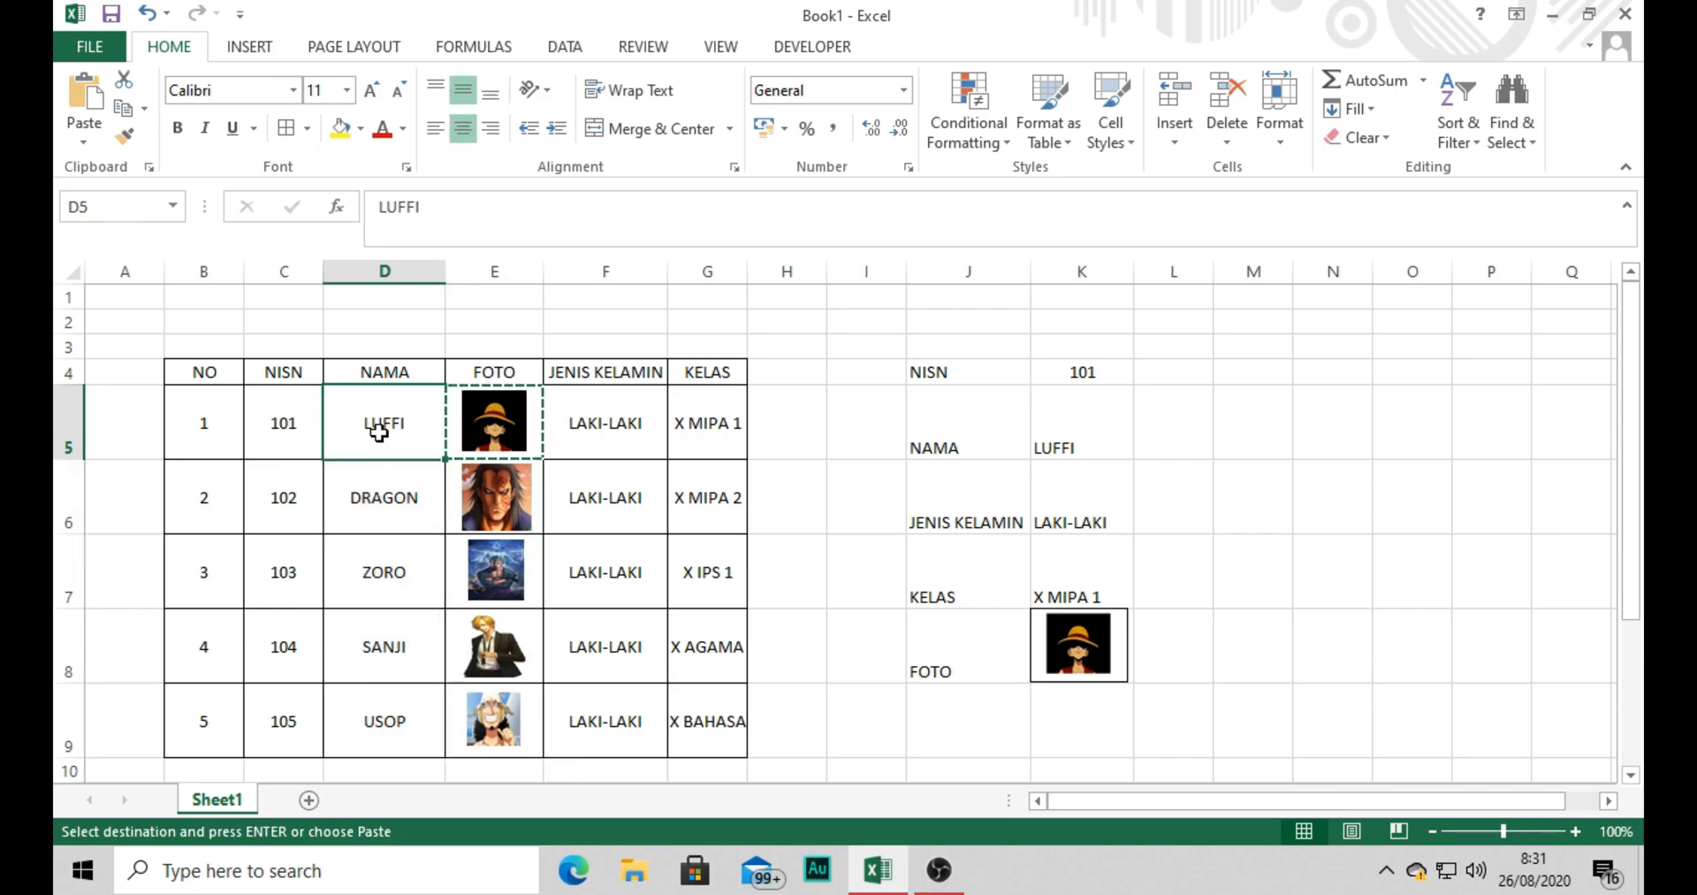
{"action": "left_click", "coordinate": [299, 468]}
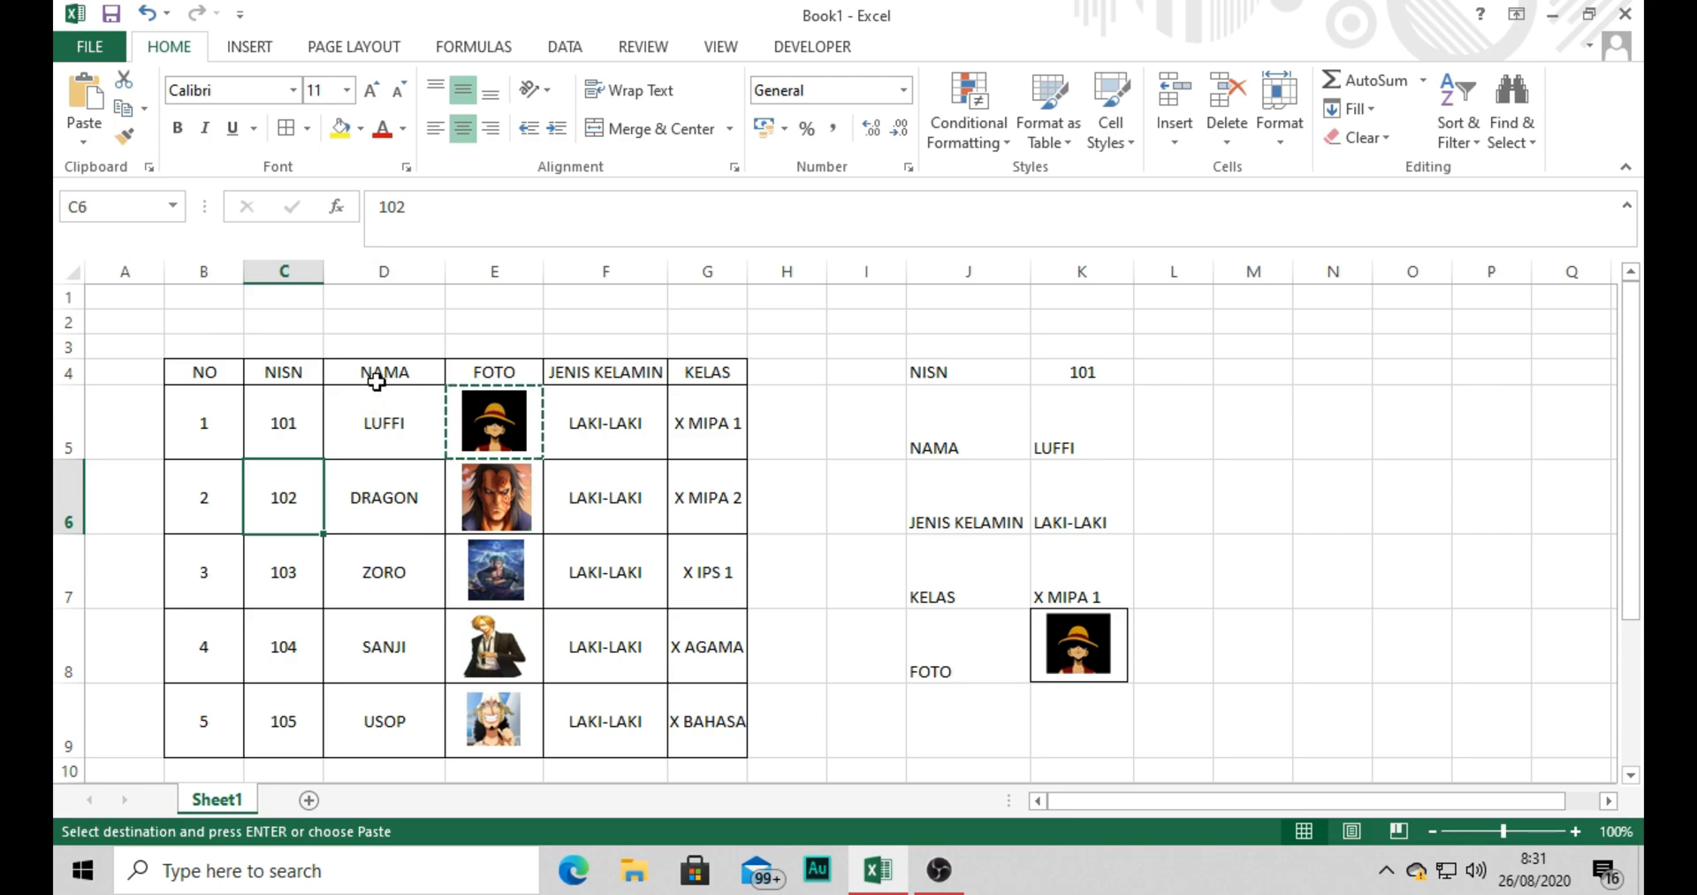
{"action": "left_click", "coordinate": [361, 420]}
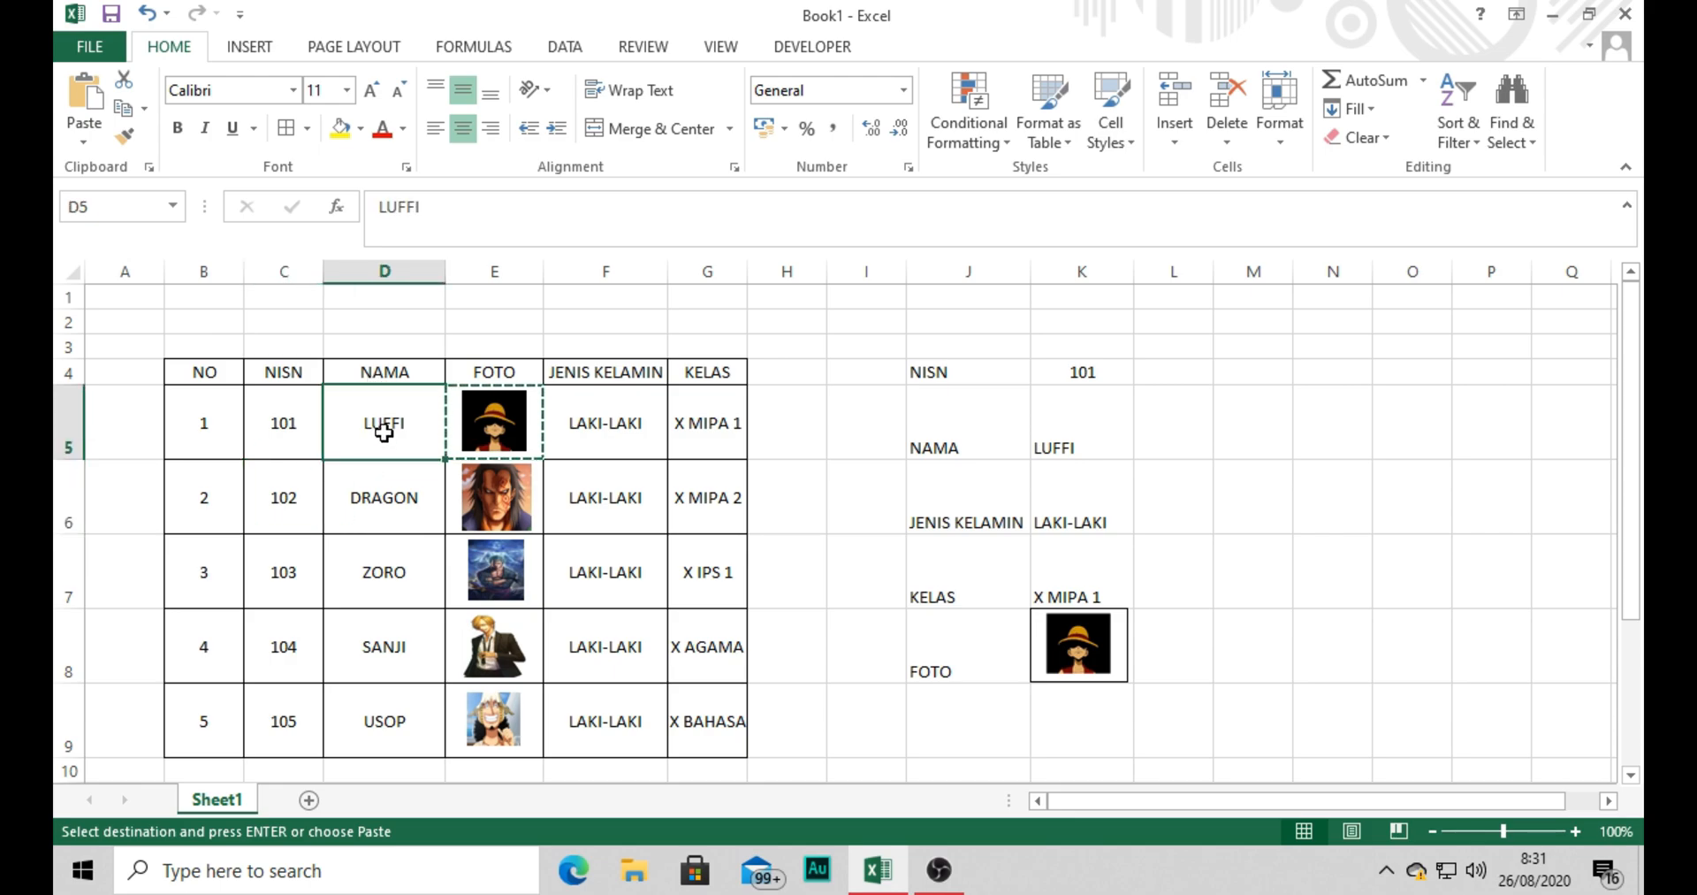
{"action": "left_click", "coordinate": [495, 437]}
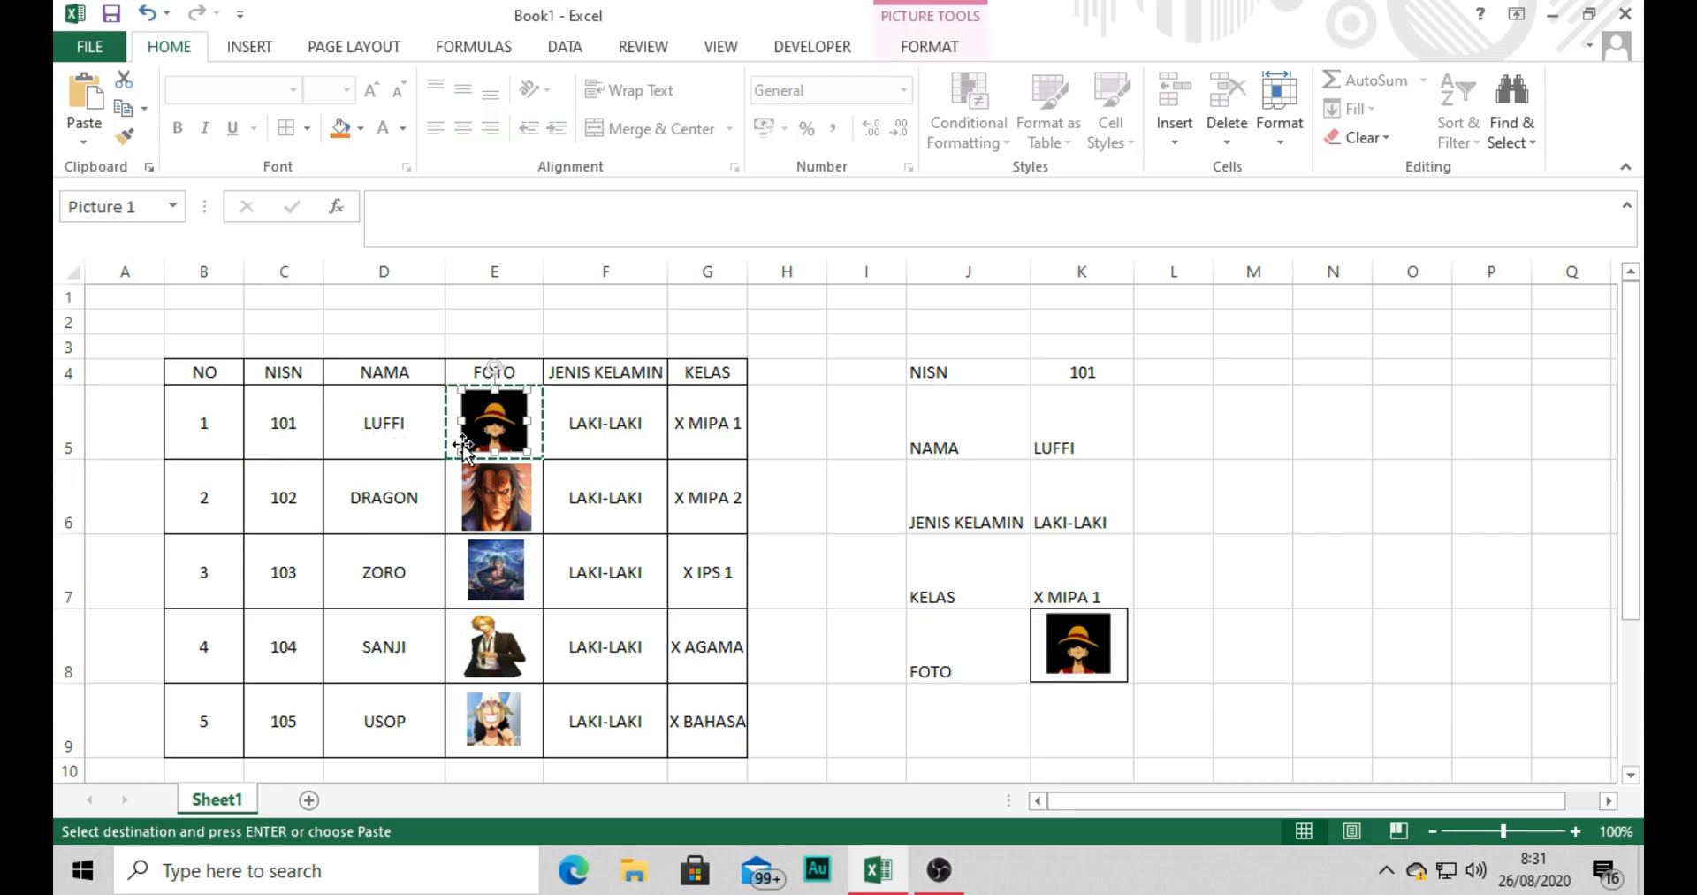
{"action": "left_click", "coordinate": [377, 431]}
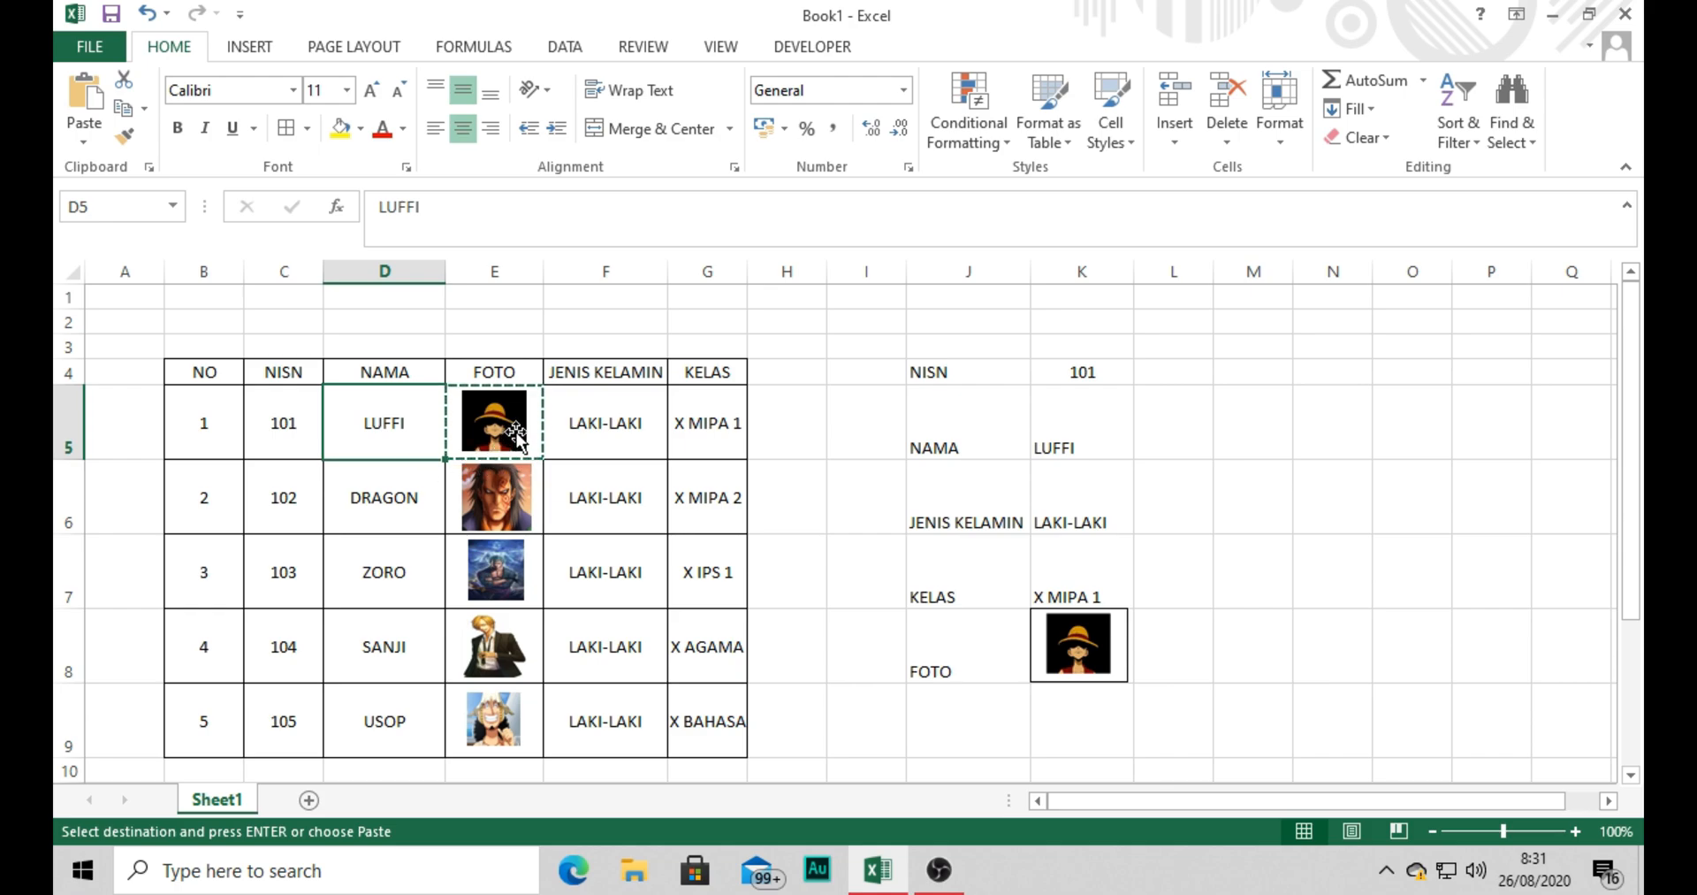
{"action": "left_click", "coordinate": [354, 494]}
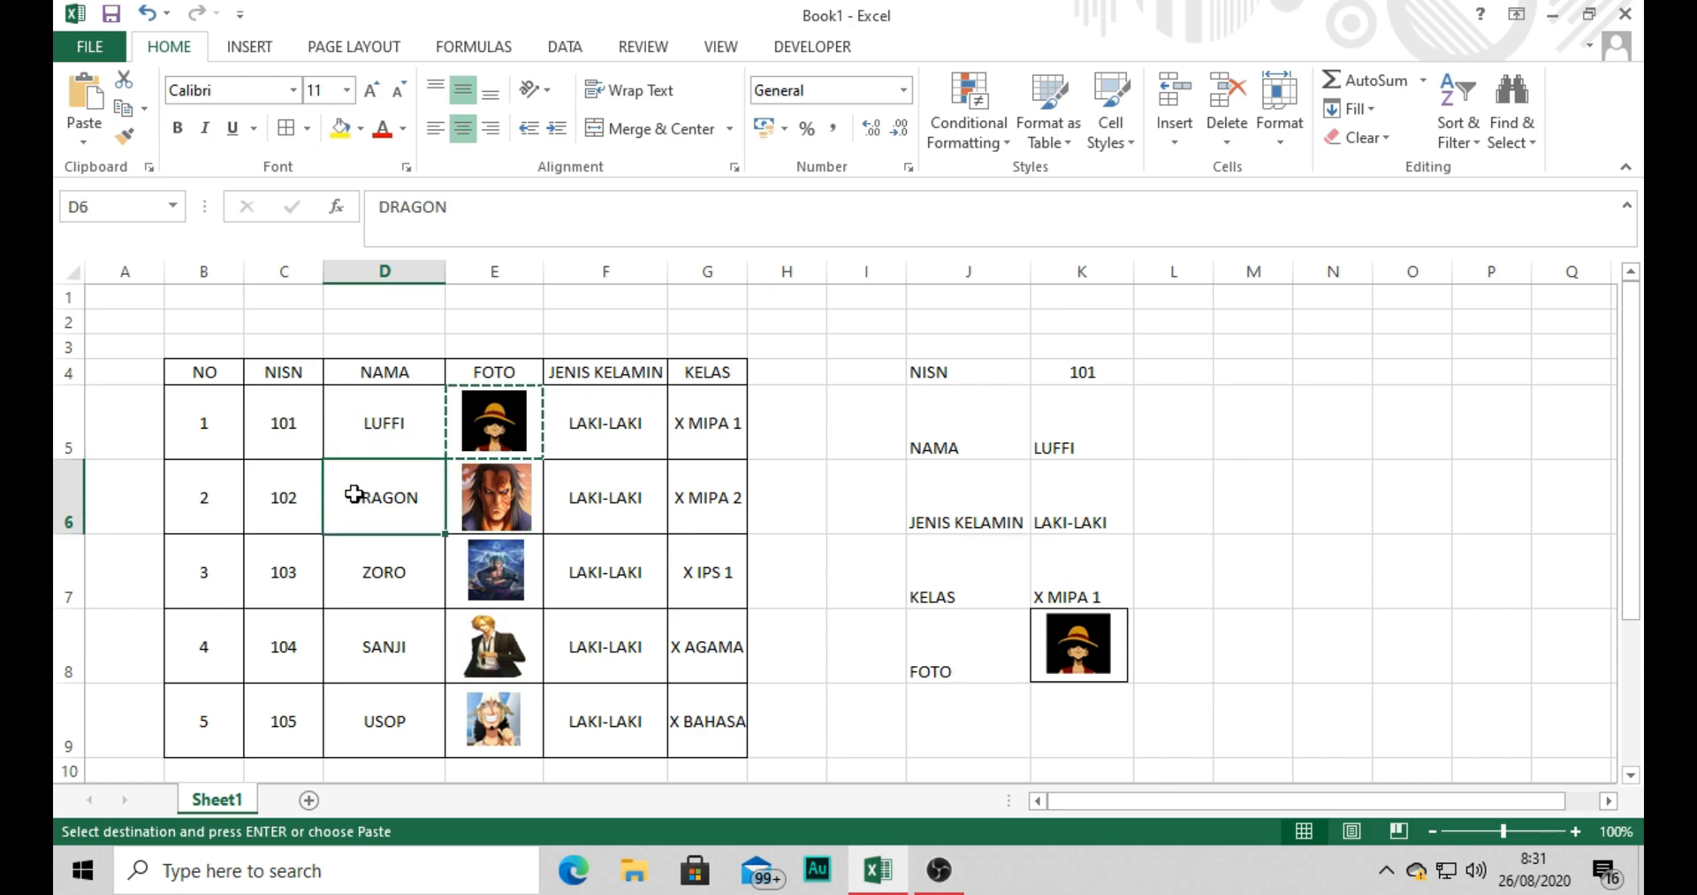
{"action": "left_click", "coordinate": [497, 526]}
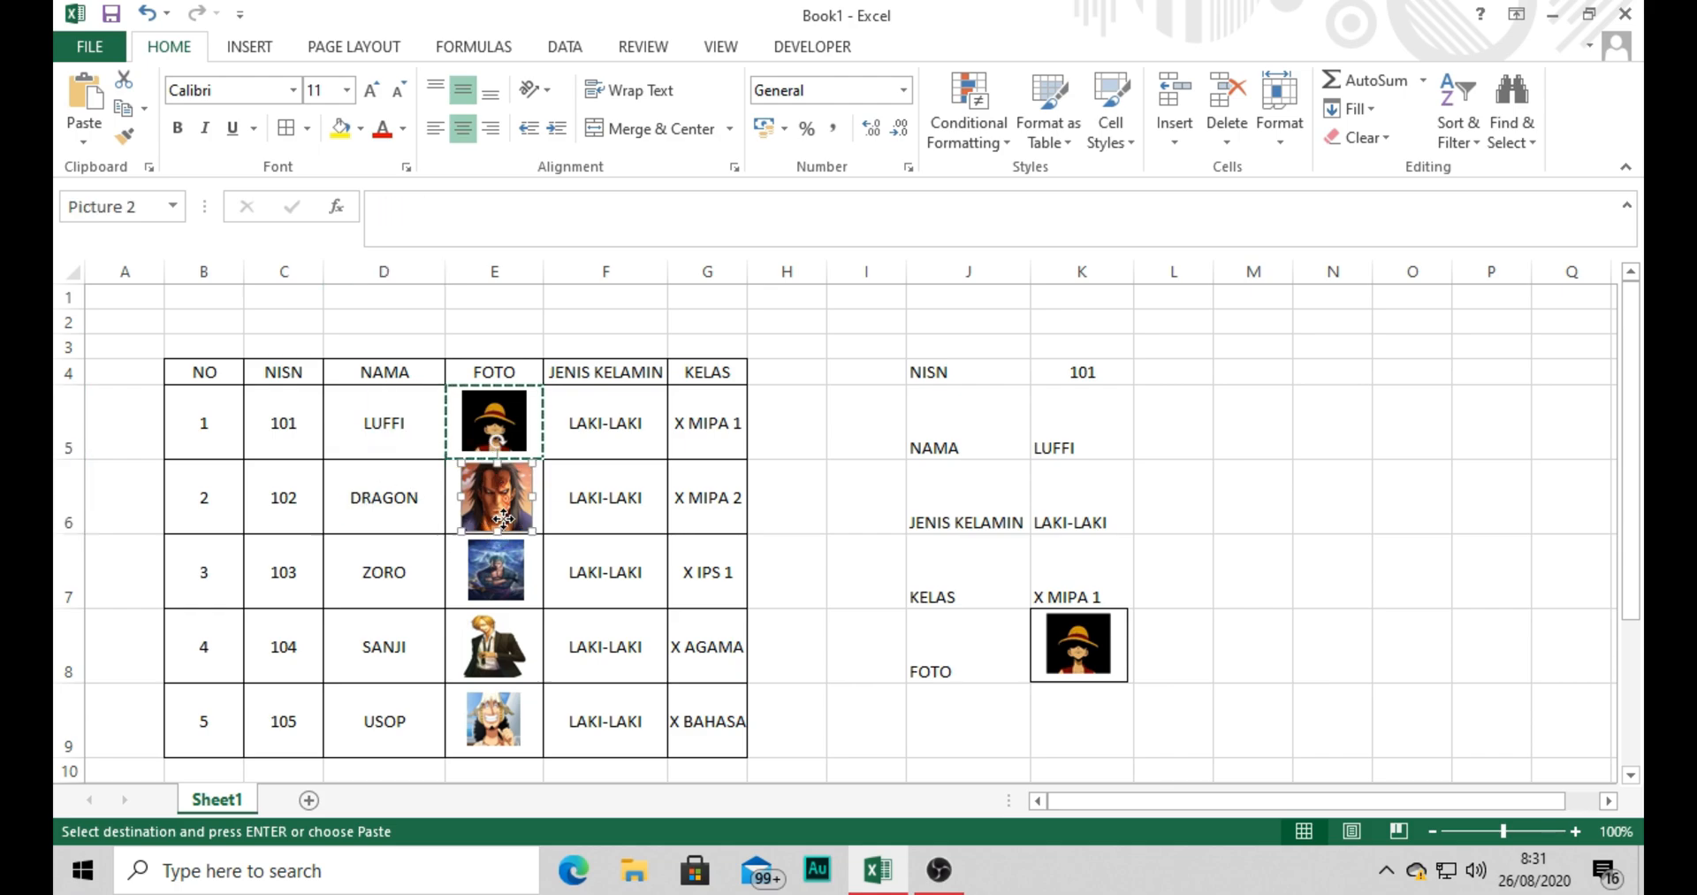
{"action": "left_click", "coordinate": [396, 579]}
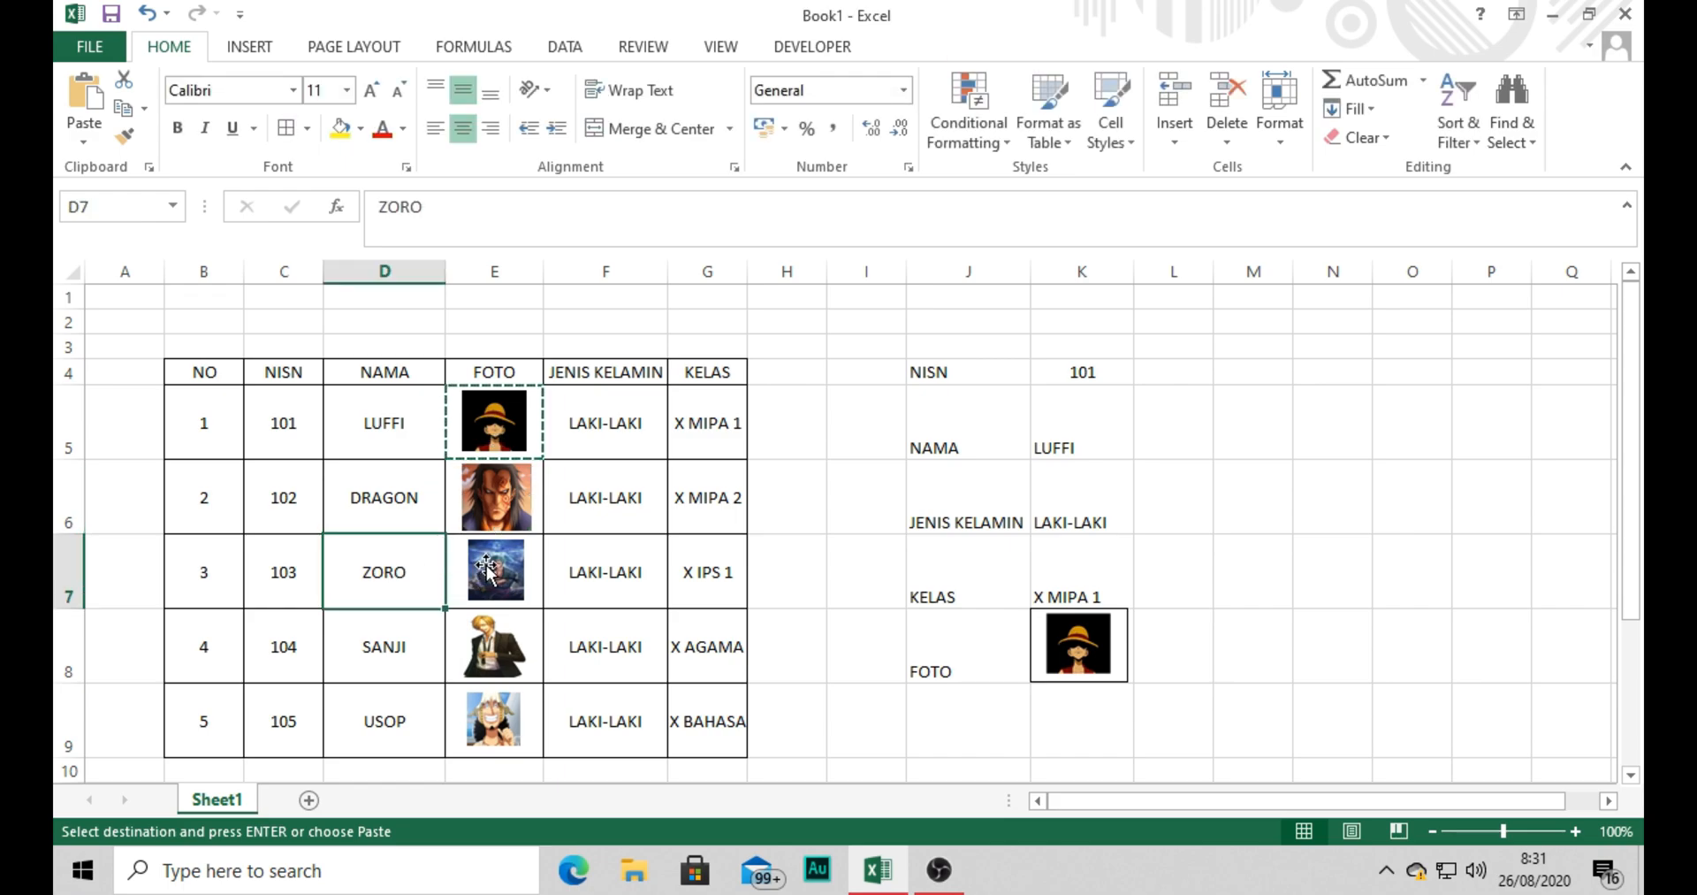
{"action": "left_click", "coordinate": [486, 566]}
{"action": "left_click", "coordinate": [415, 568]}
{"action": "left_click_drag", "start_coordinate": [382, 378], "coordinate": [346, 703]}
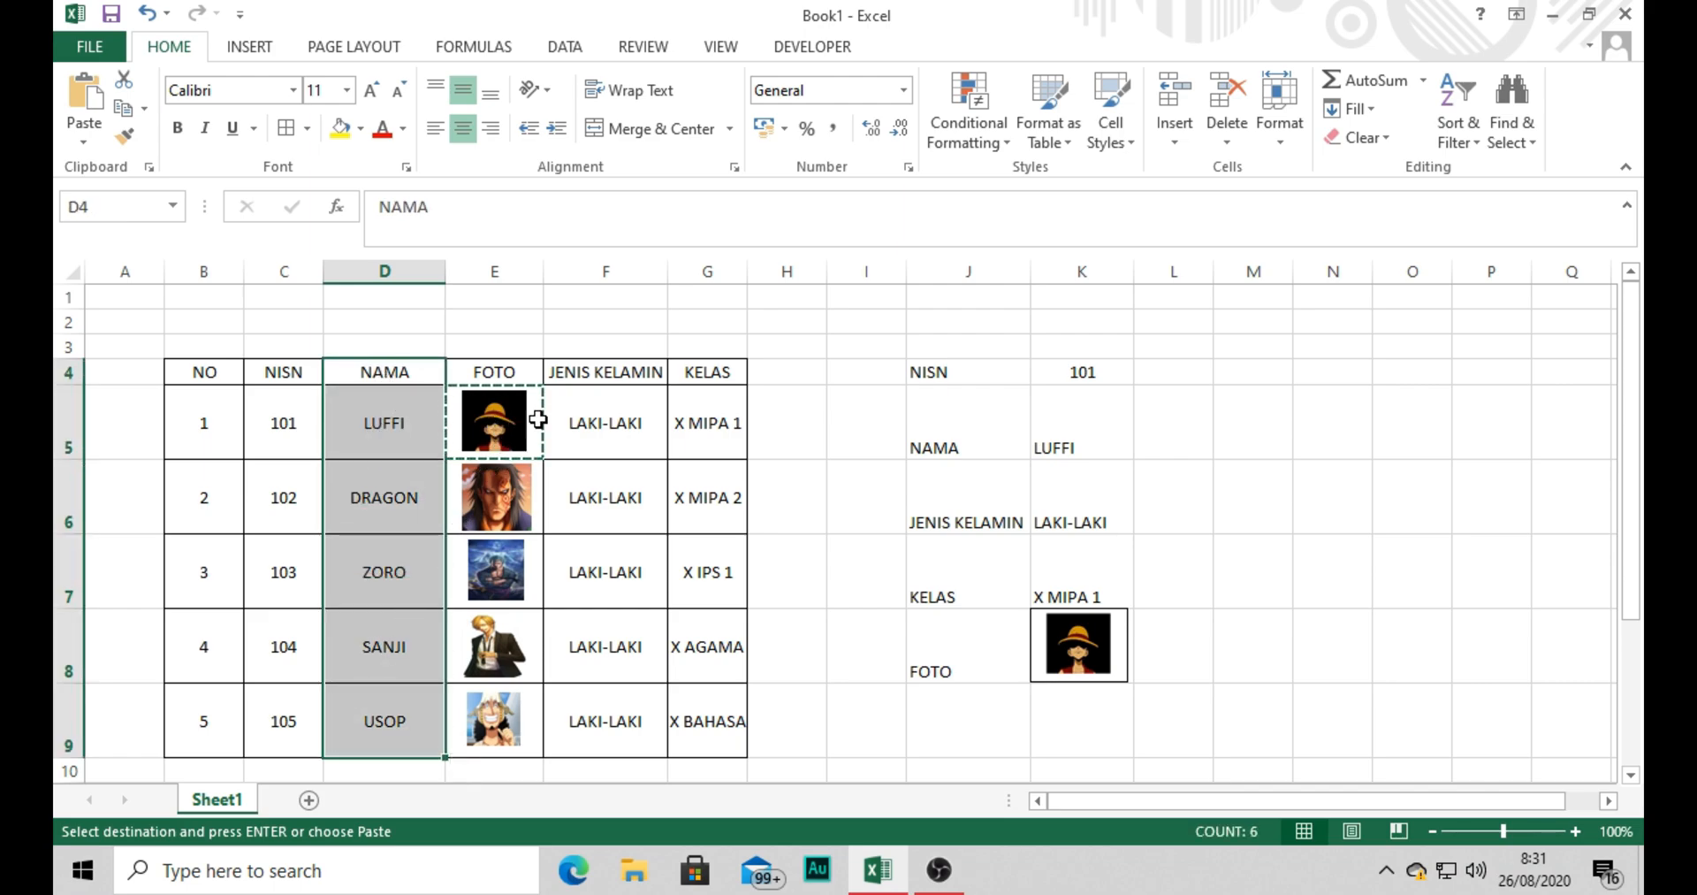
{"action": "left_click_drag", "start_coordinate": [539, 409], "coordinate": [512, 730]}
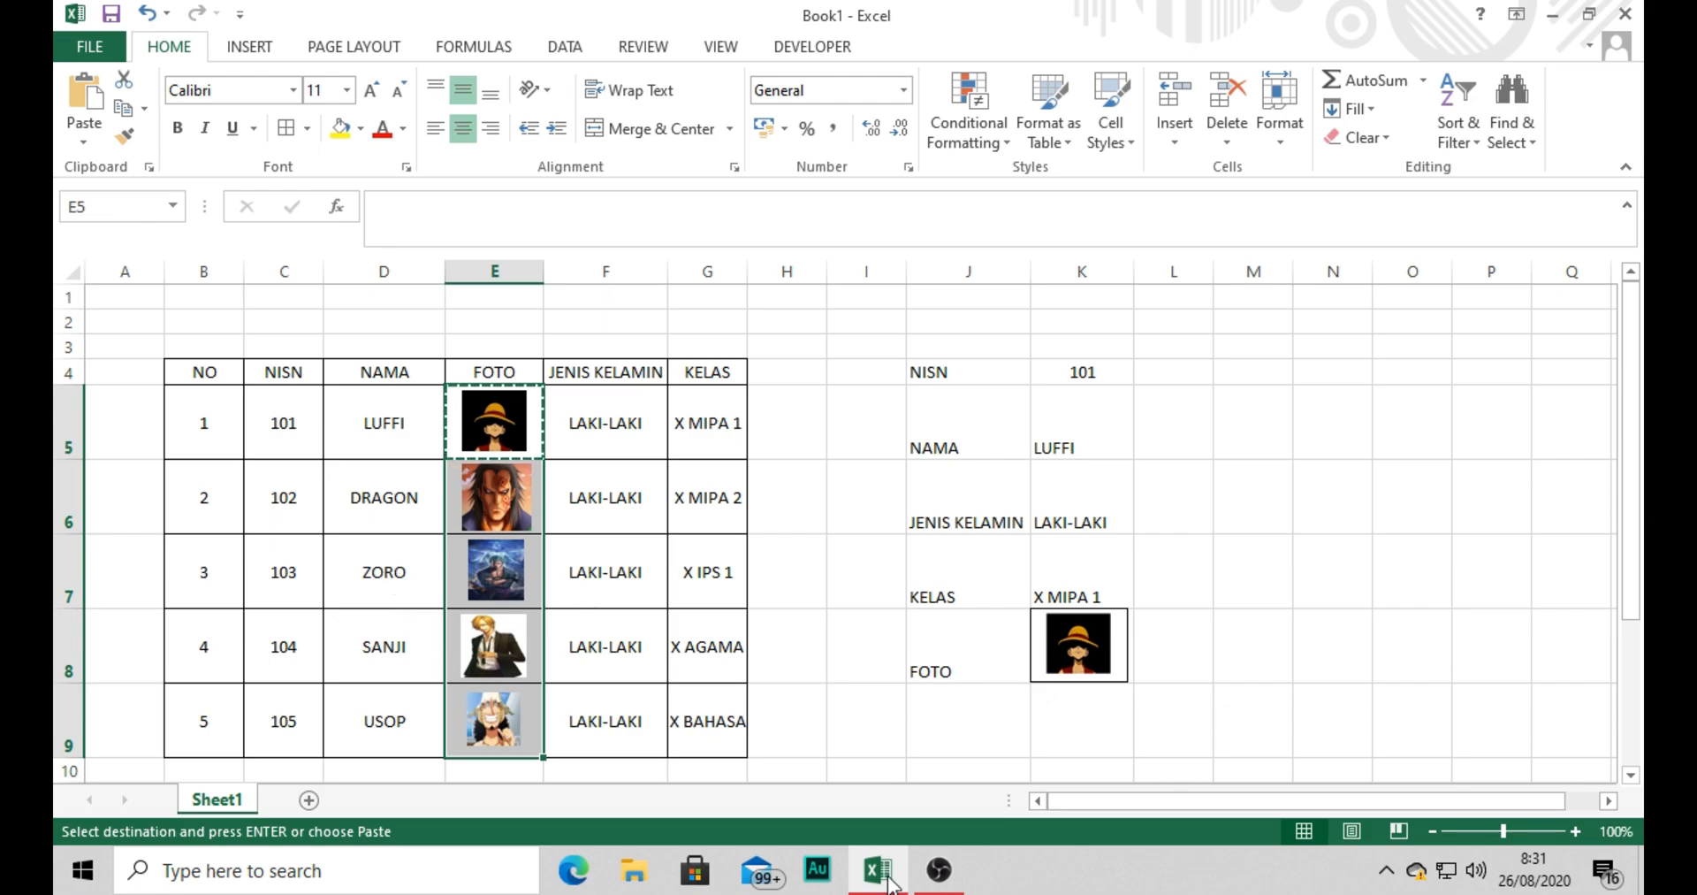
Create named ranges for the photo cells from the selection D5:E9, using the left column's values as names.
{"action": "left_click_drag", "start_coordinate": [363, 411], "coordinate": [495, 738]}
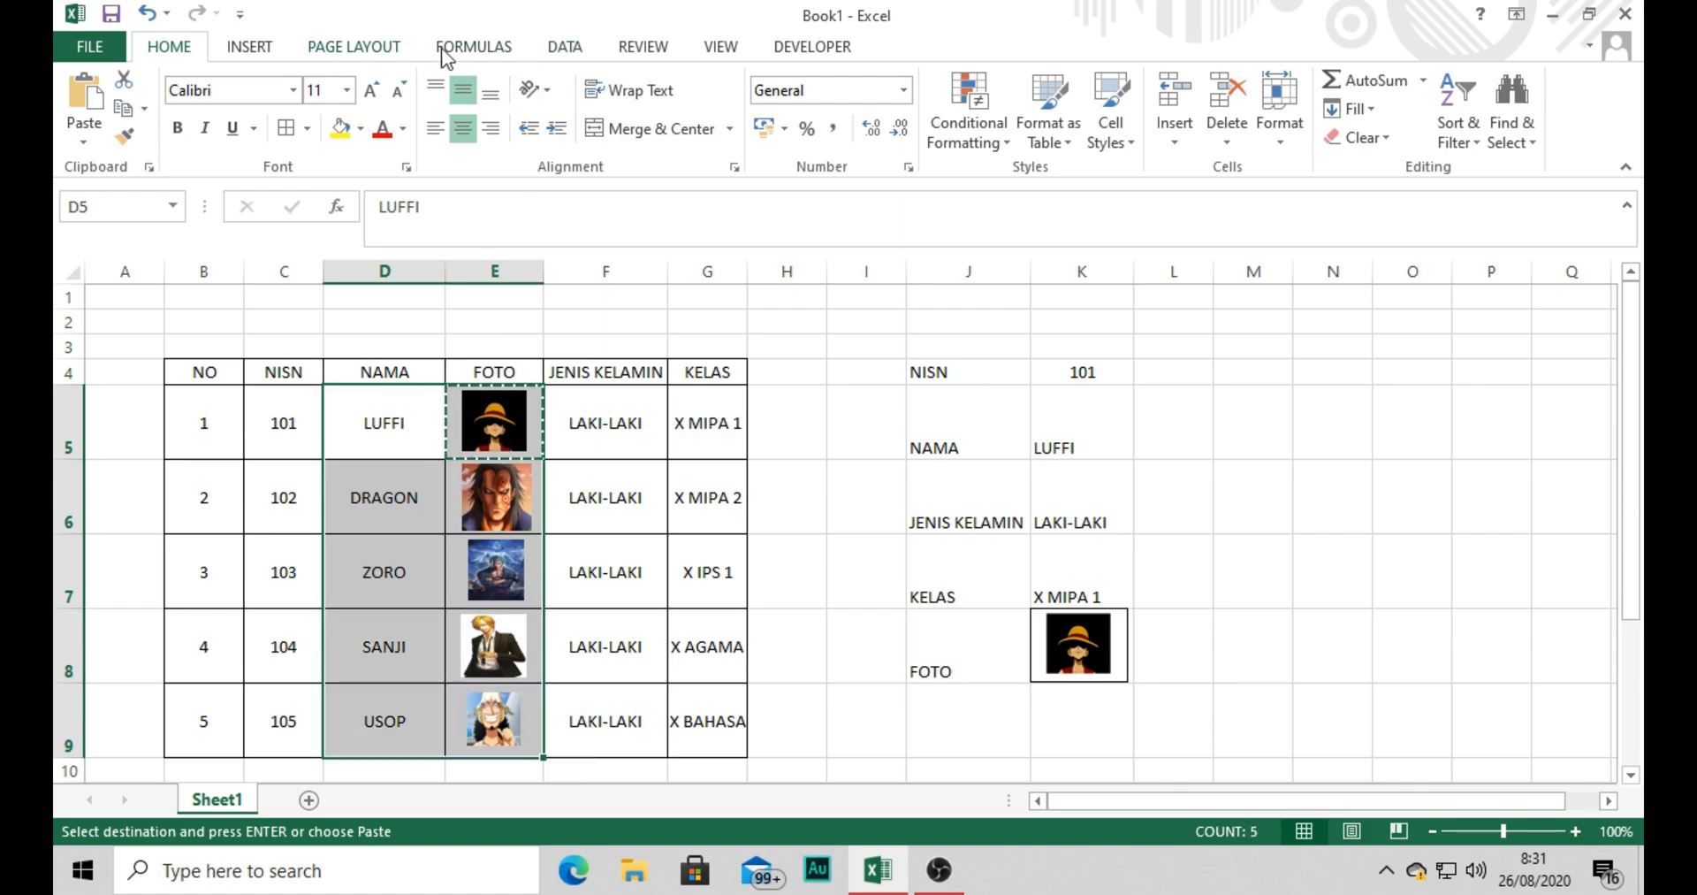
{"action": "left_click", "coordinate": [472, 47]}
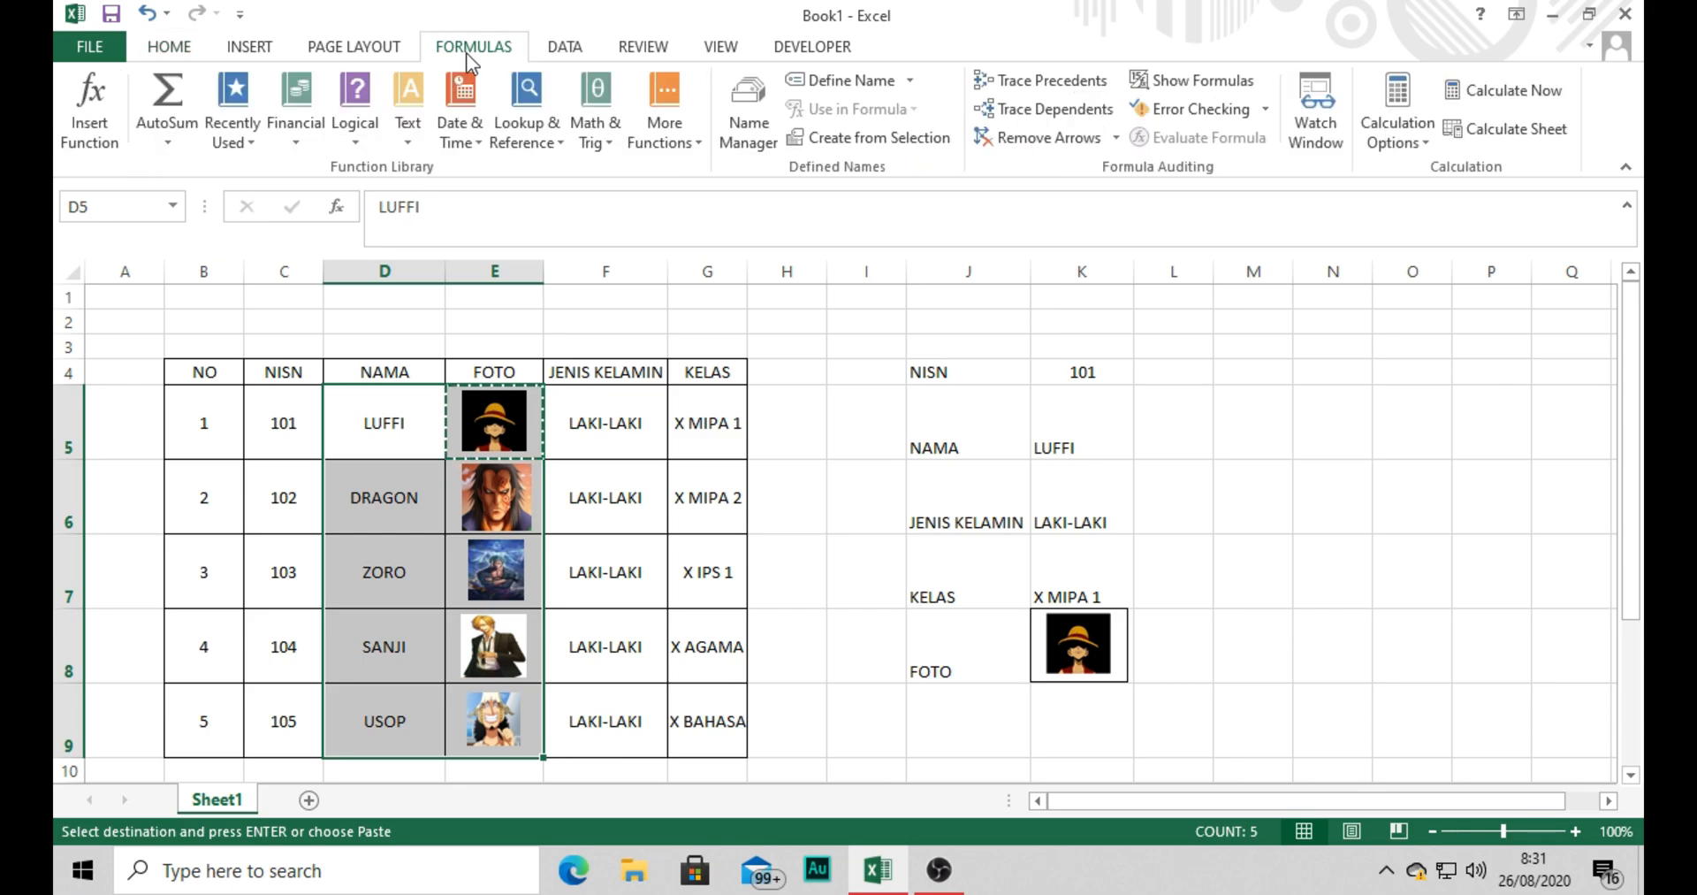
{"action": "left_click", "coordinate": [863, 145]}
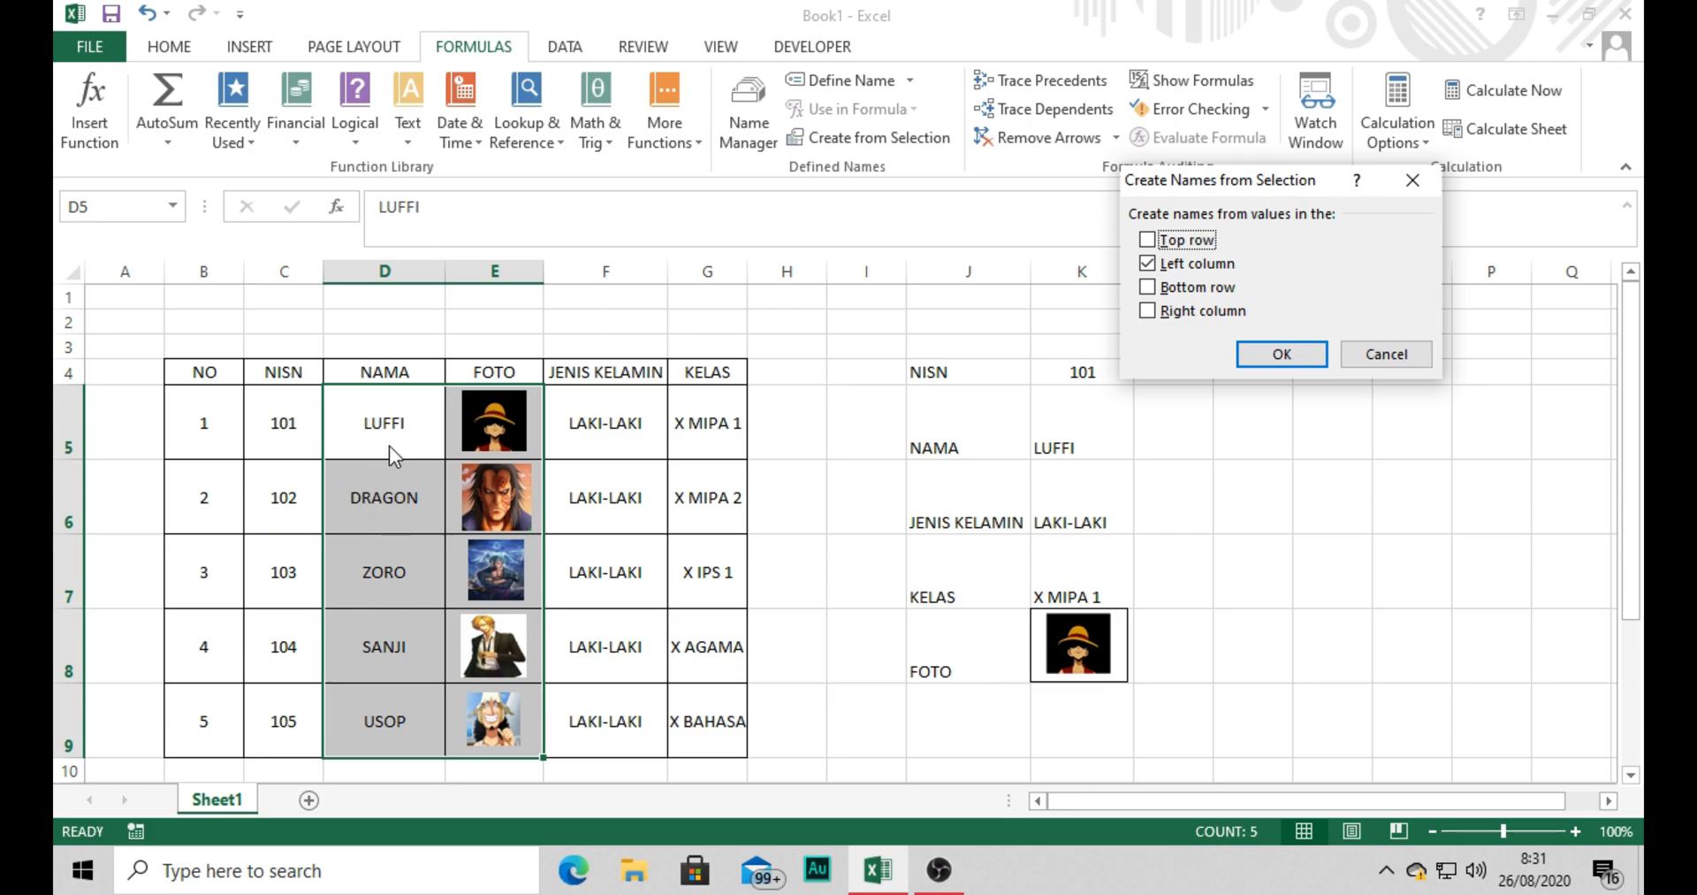
{"action": "left_click", "coordinate": [1290, 348]}
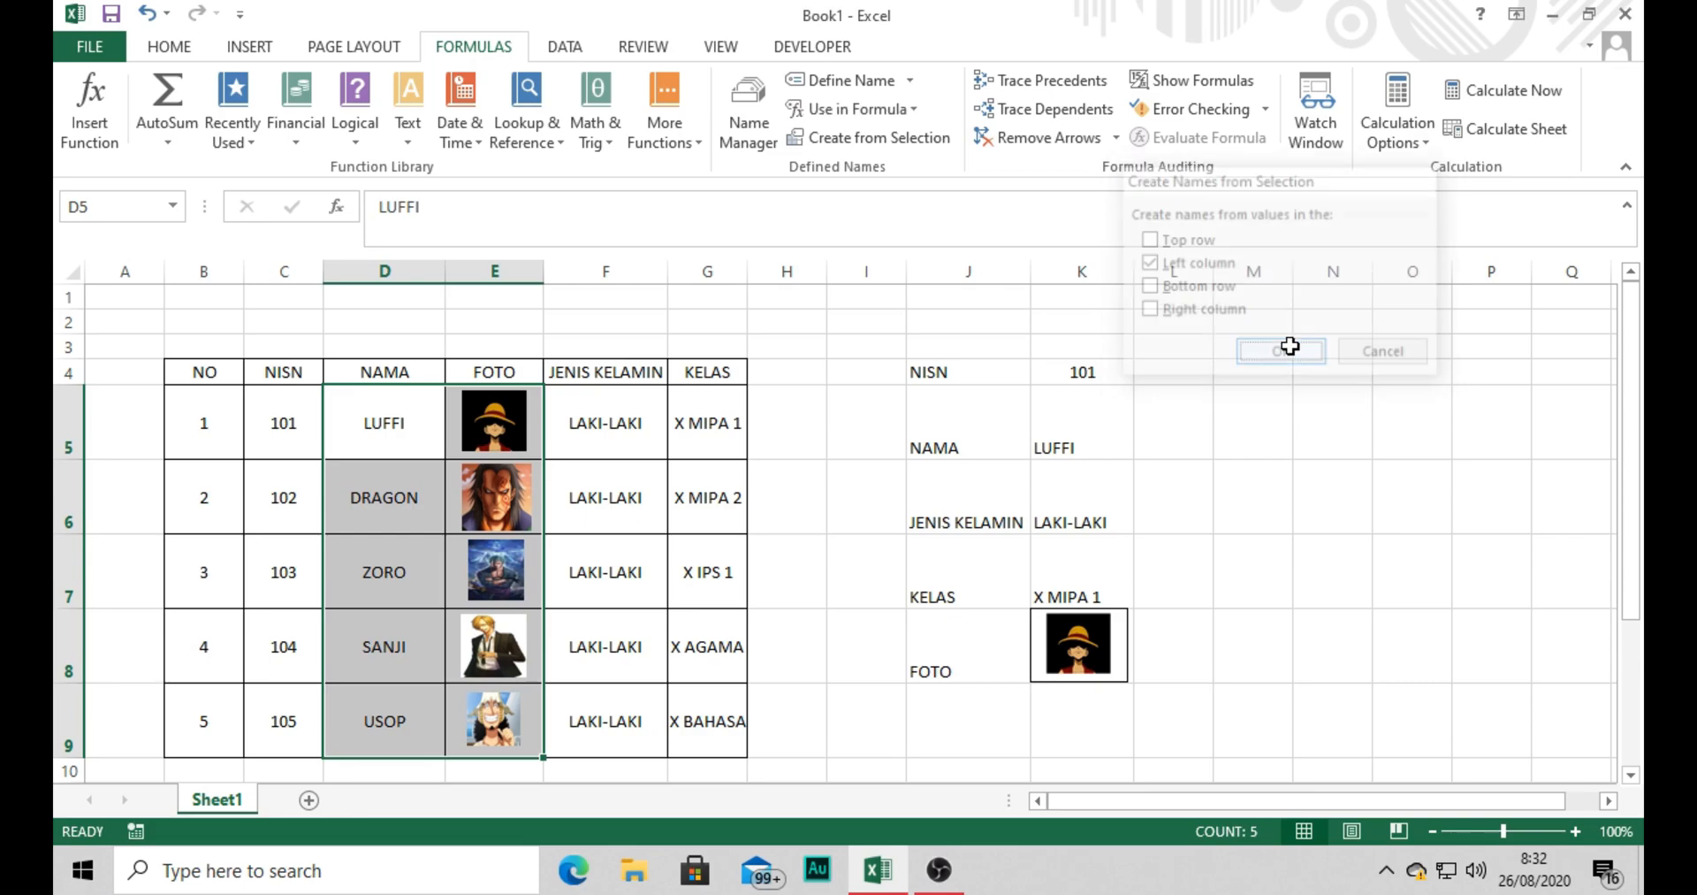
{"action": "left_click", "coordinate": [771, 403]}
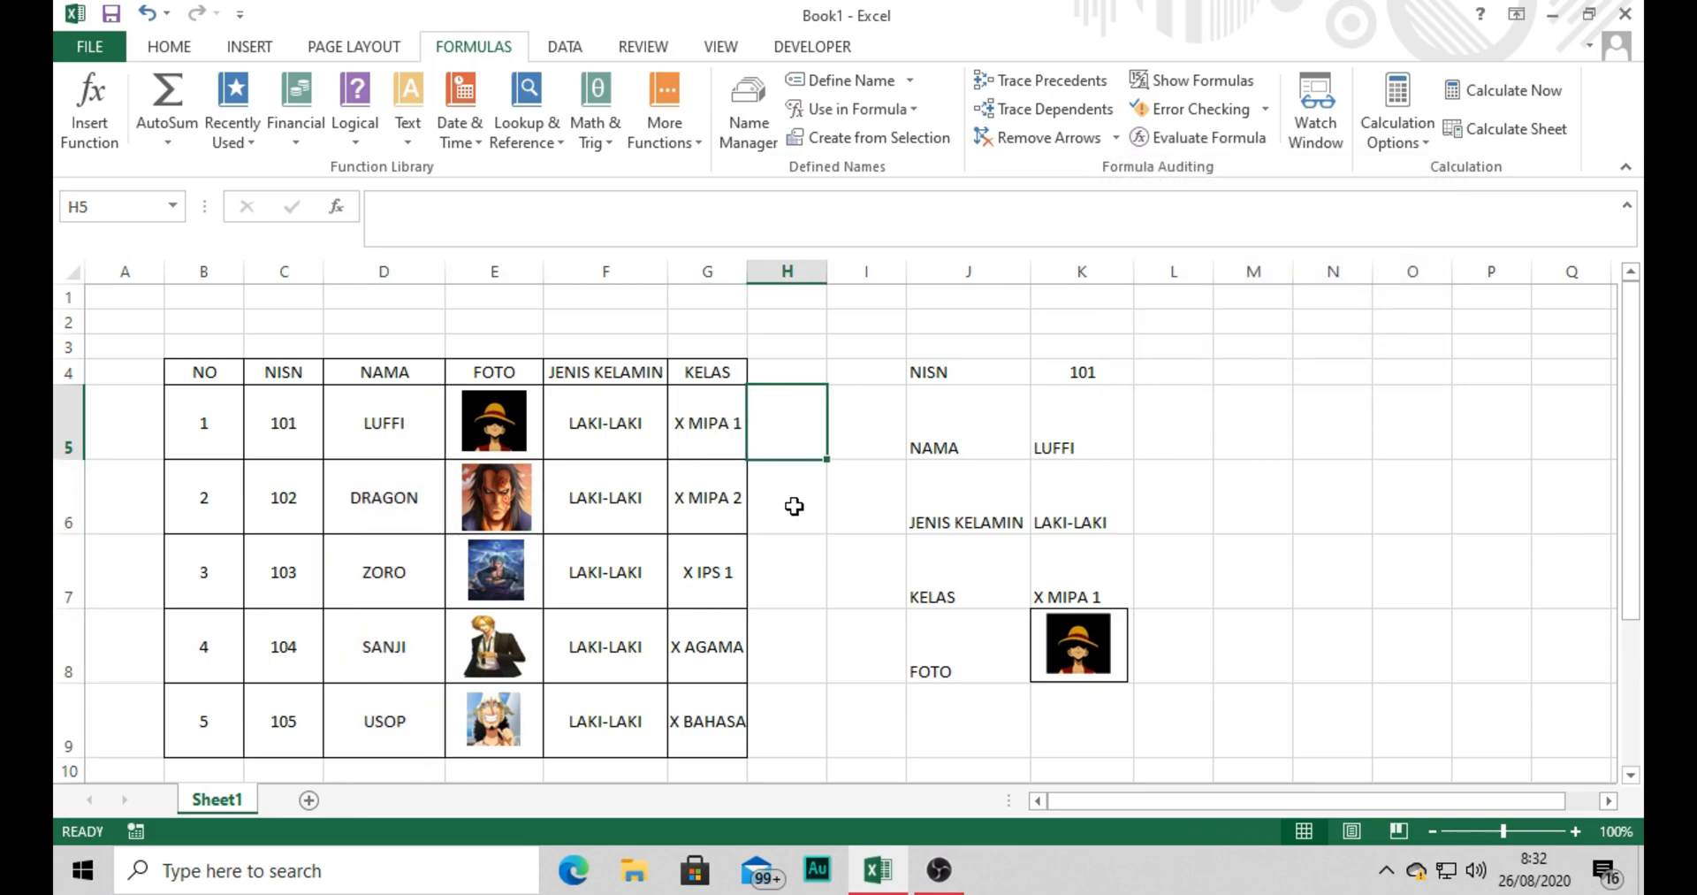
Review the workbook's defined names and the photo cell each one refers to in the Name Manager.
{"action": "left_click", "coordinate": [742, 124]}
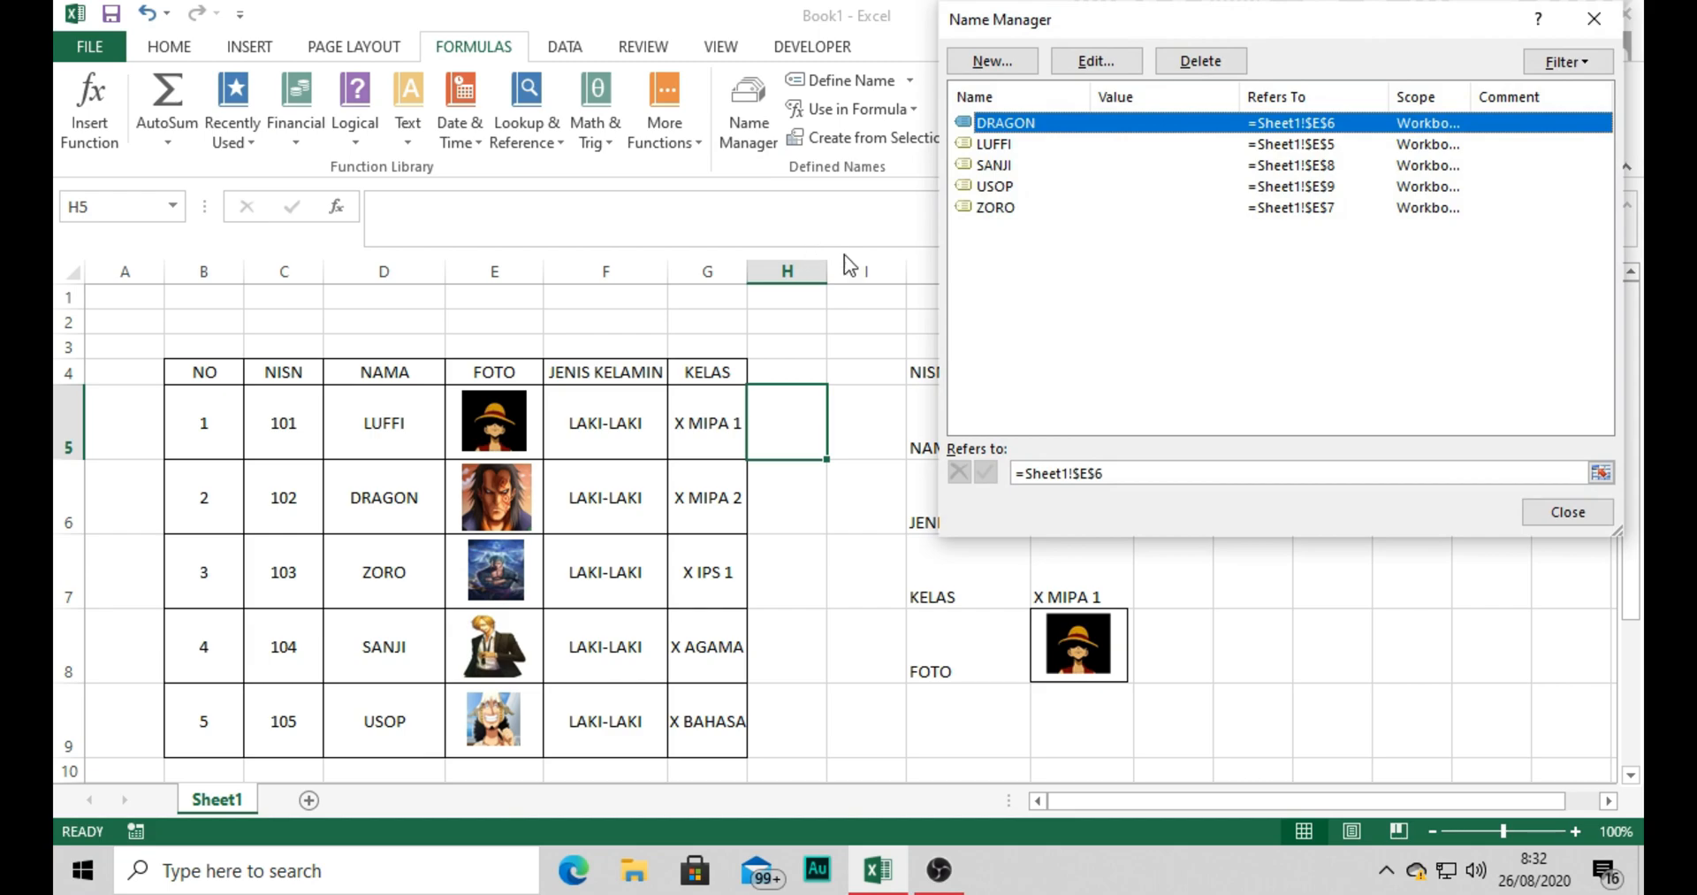
{"action": "left_click", "coordinate": [1009, 145]}
{"action": "left_click", "coordinate": [1009, 165]}
{"action": "left_click", "coordinate": [1008, 187]}
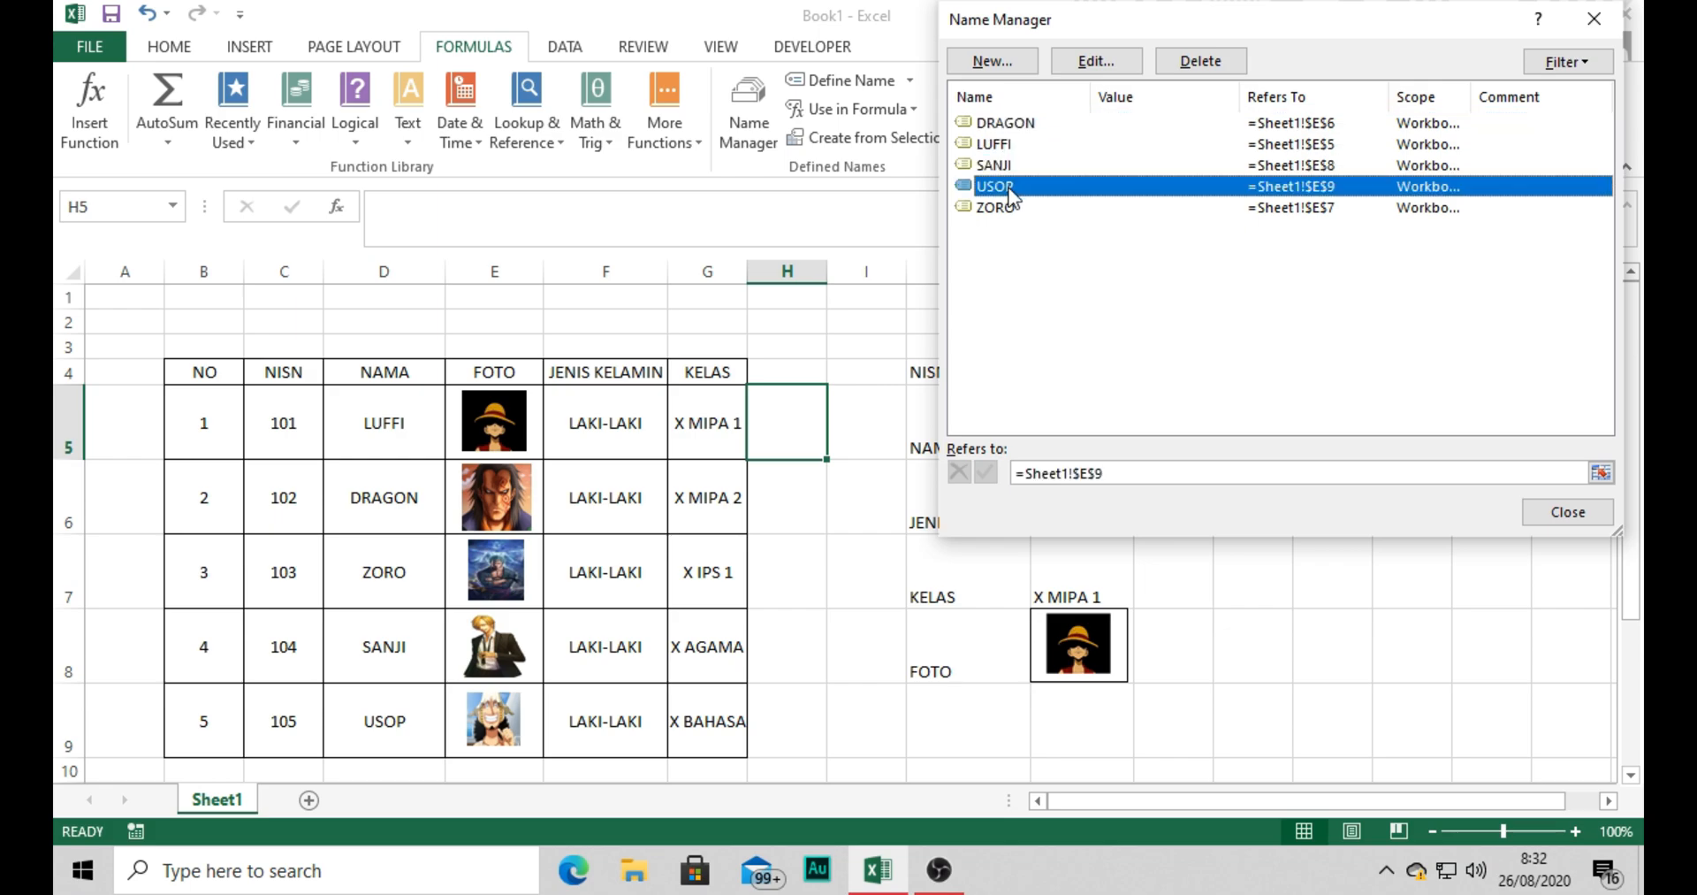
{"action": "left_click", "coordinate": [1004, 209]}
{"action": "left_click", "coordinate": [1003, 146]}
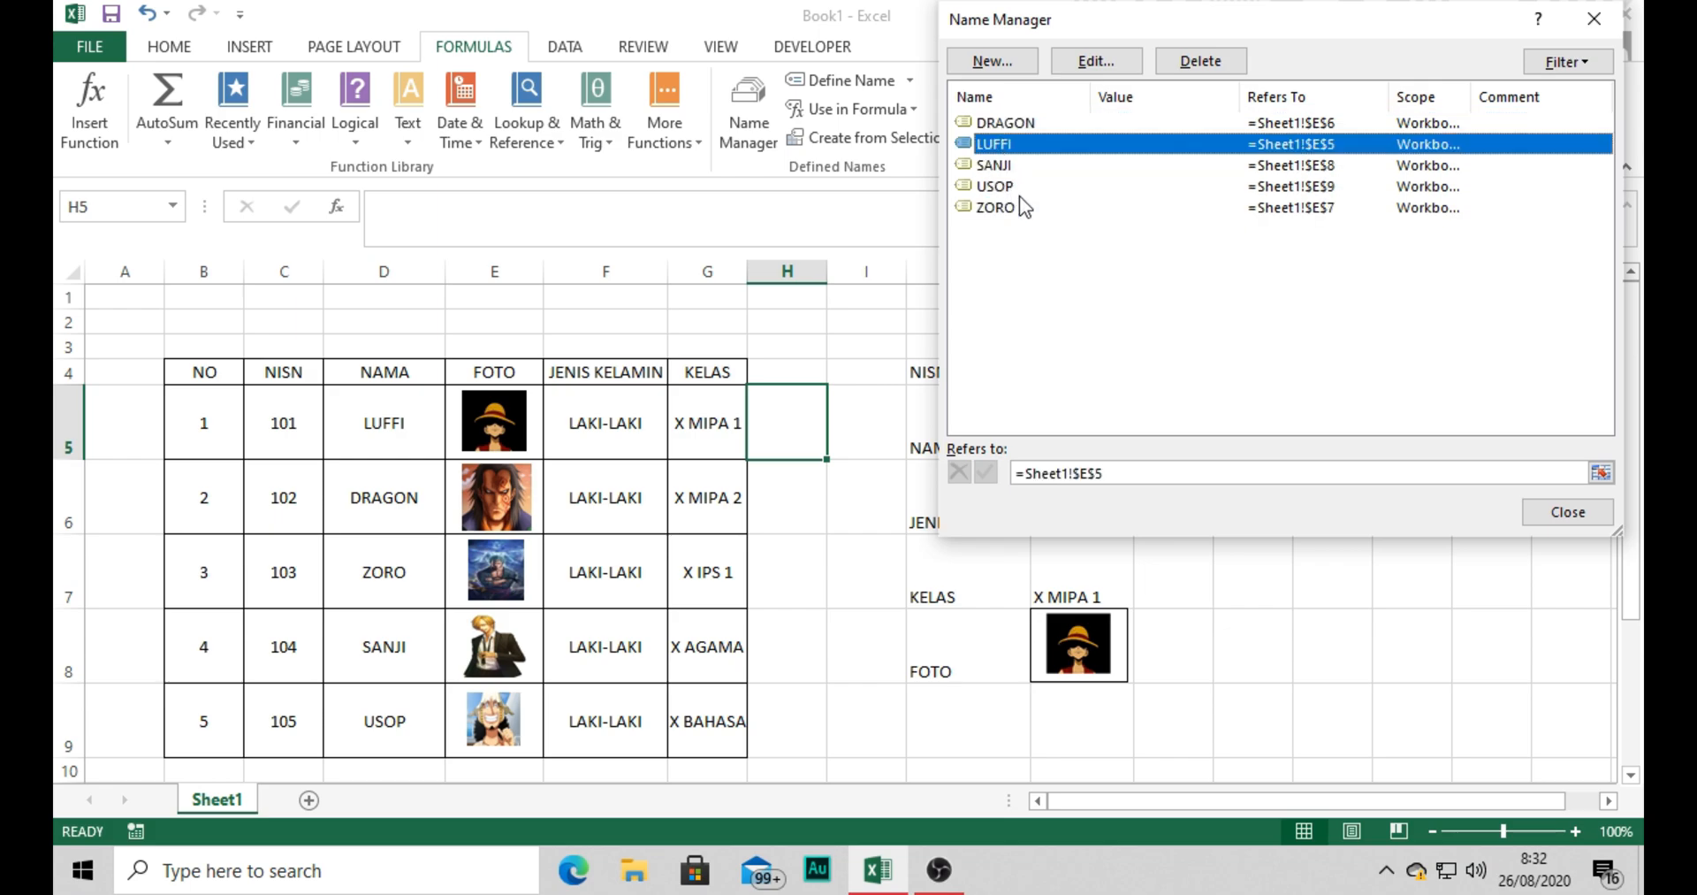
{"action": "left_click", "coordinate": [1005, 124]}
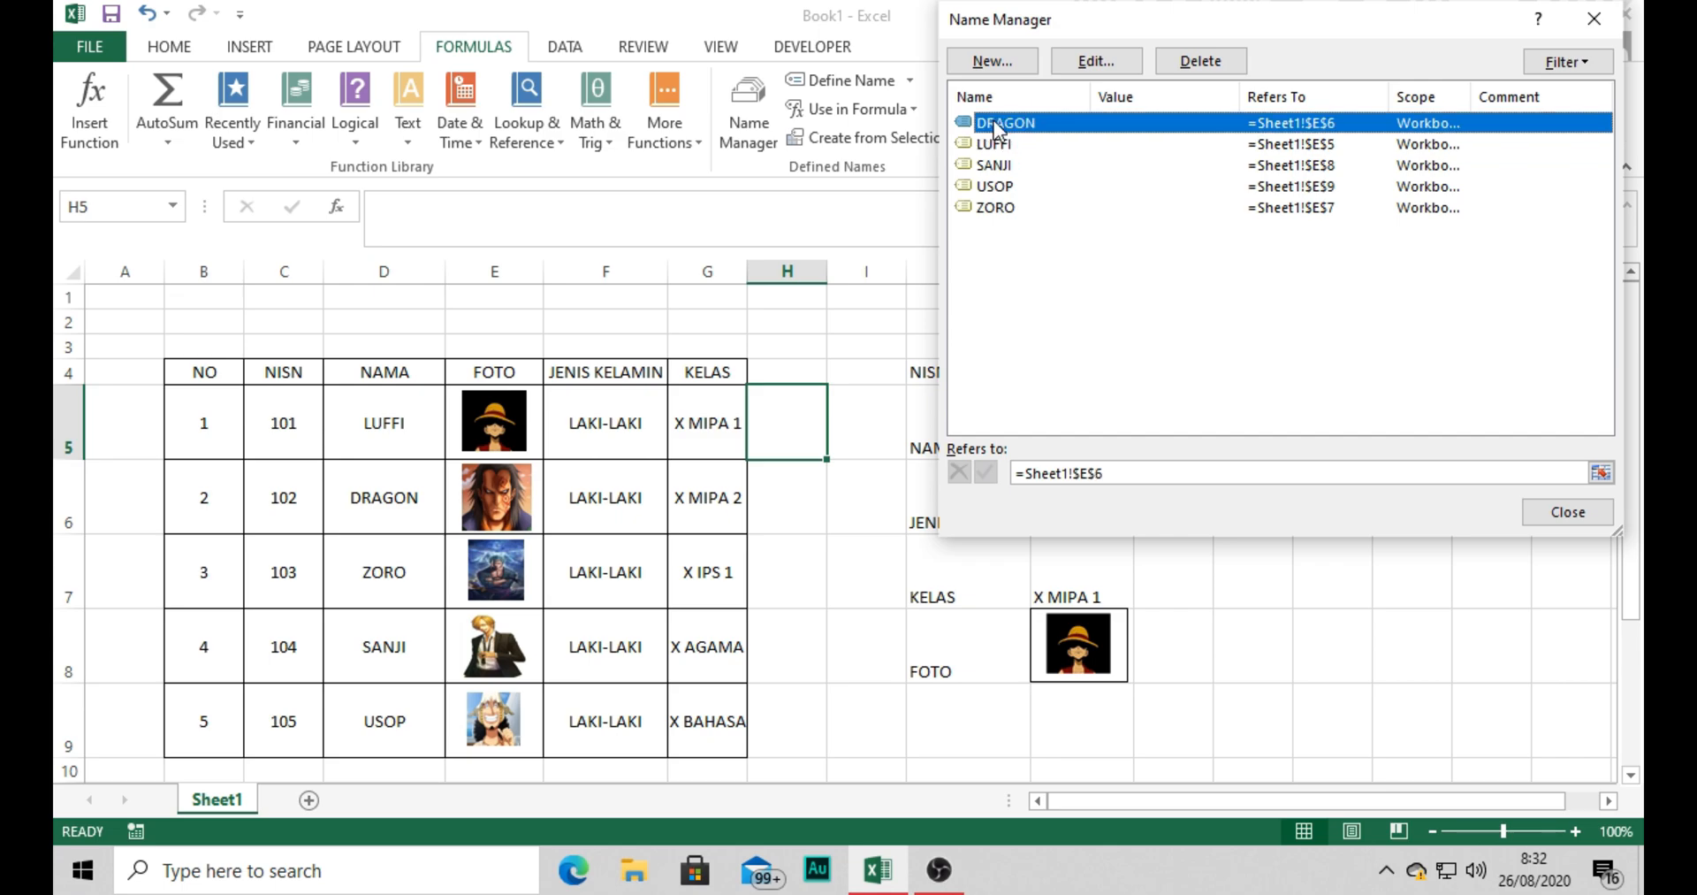
Define a workbook-scope name FOTO that refers to =INDIRECT(Sheet1!$K$5), and close the Name Manager.
{"action": "left_click", "coordinate": [992, 61]}
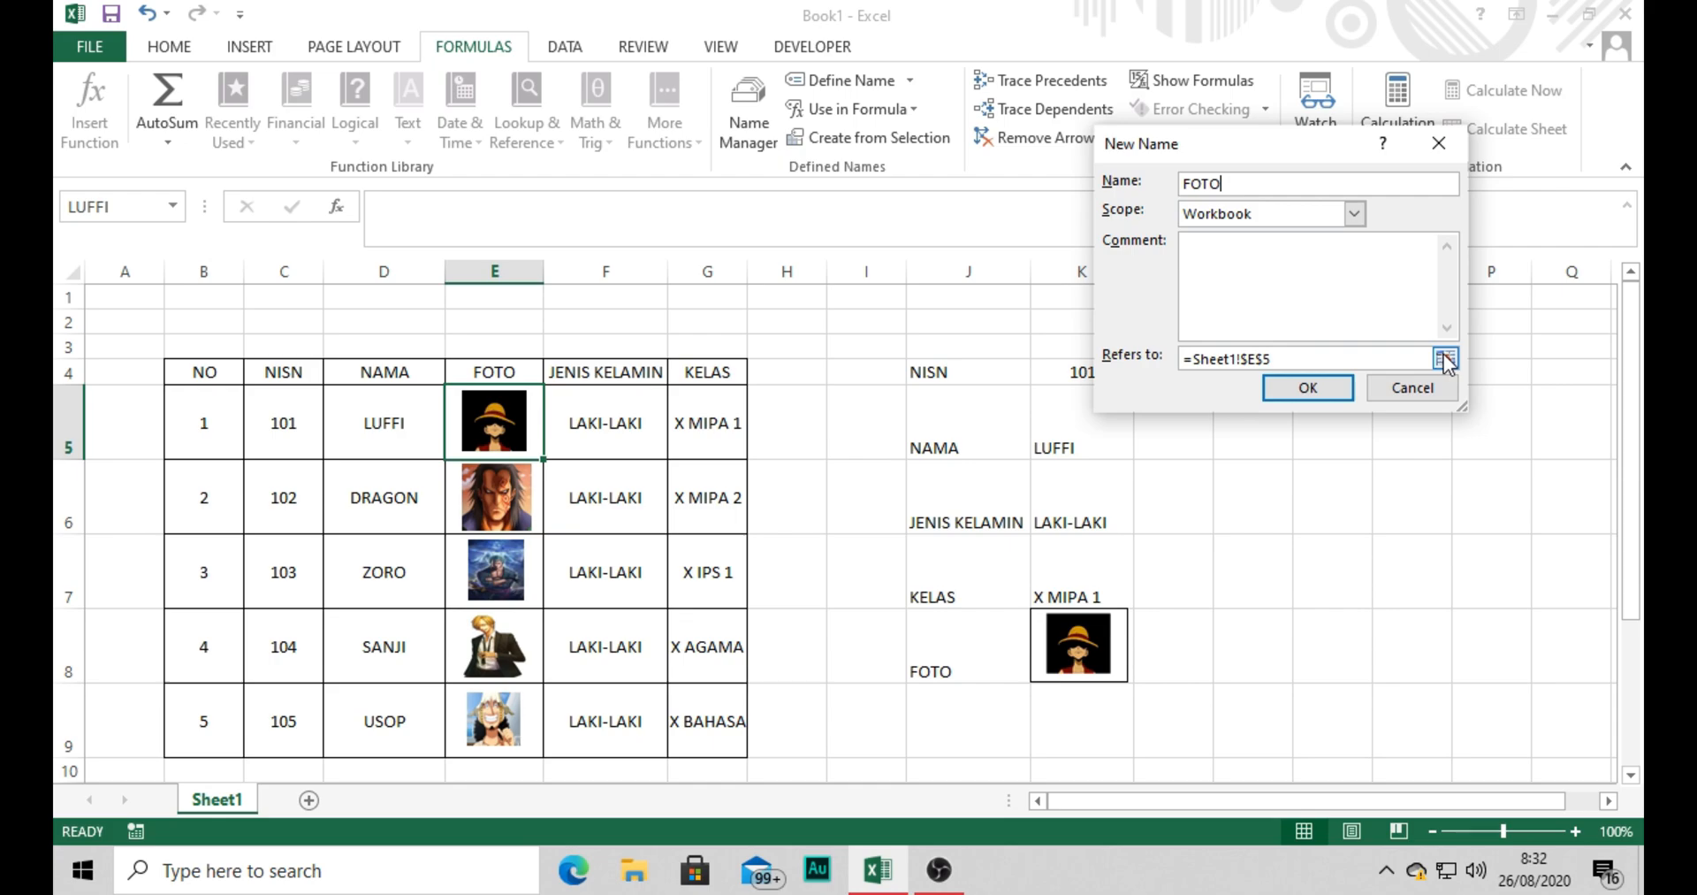
{"action": "left_click_drag", "start_coordinate": [1392, 357], "coordinate": [1199, 362]}
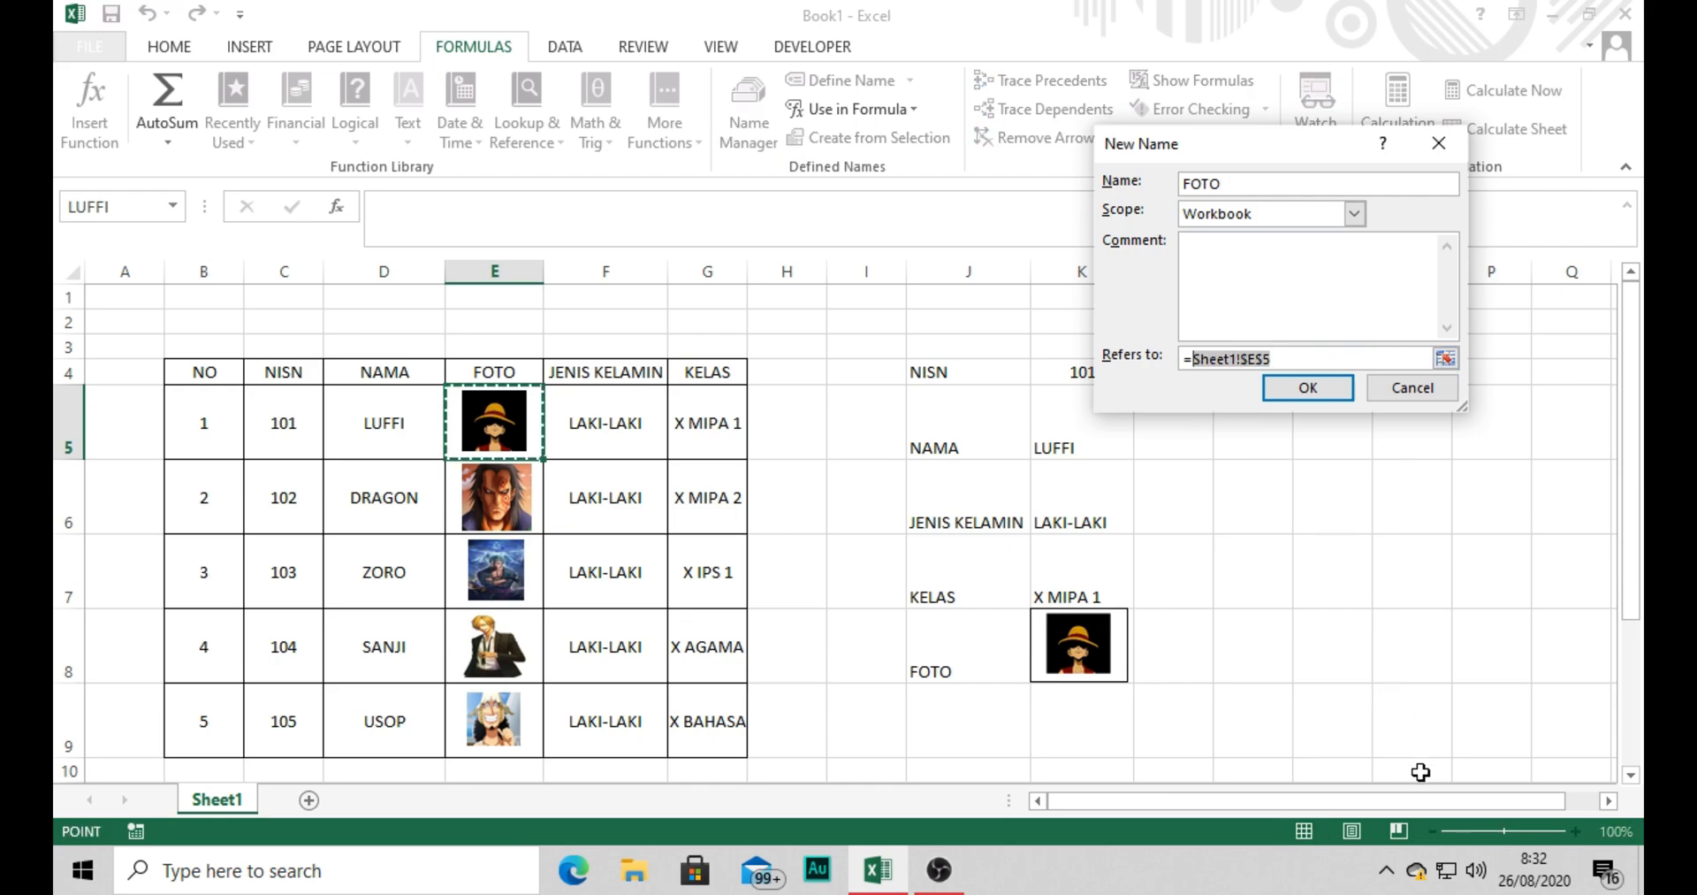
{"action": "key", "text": "BackSpace"}
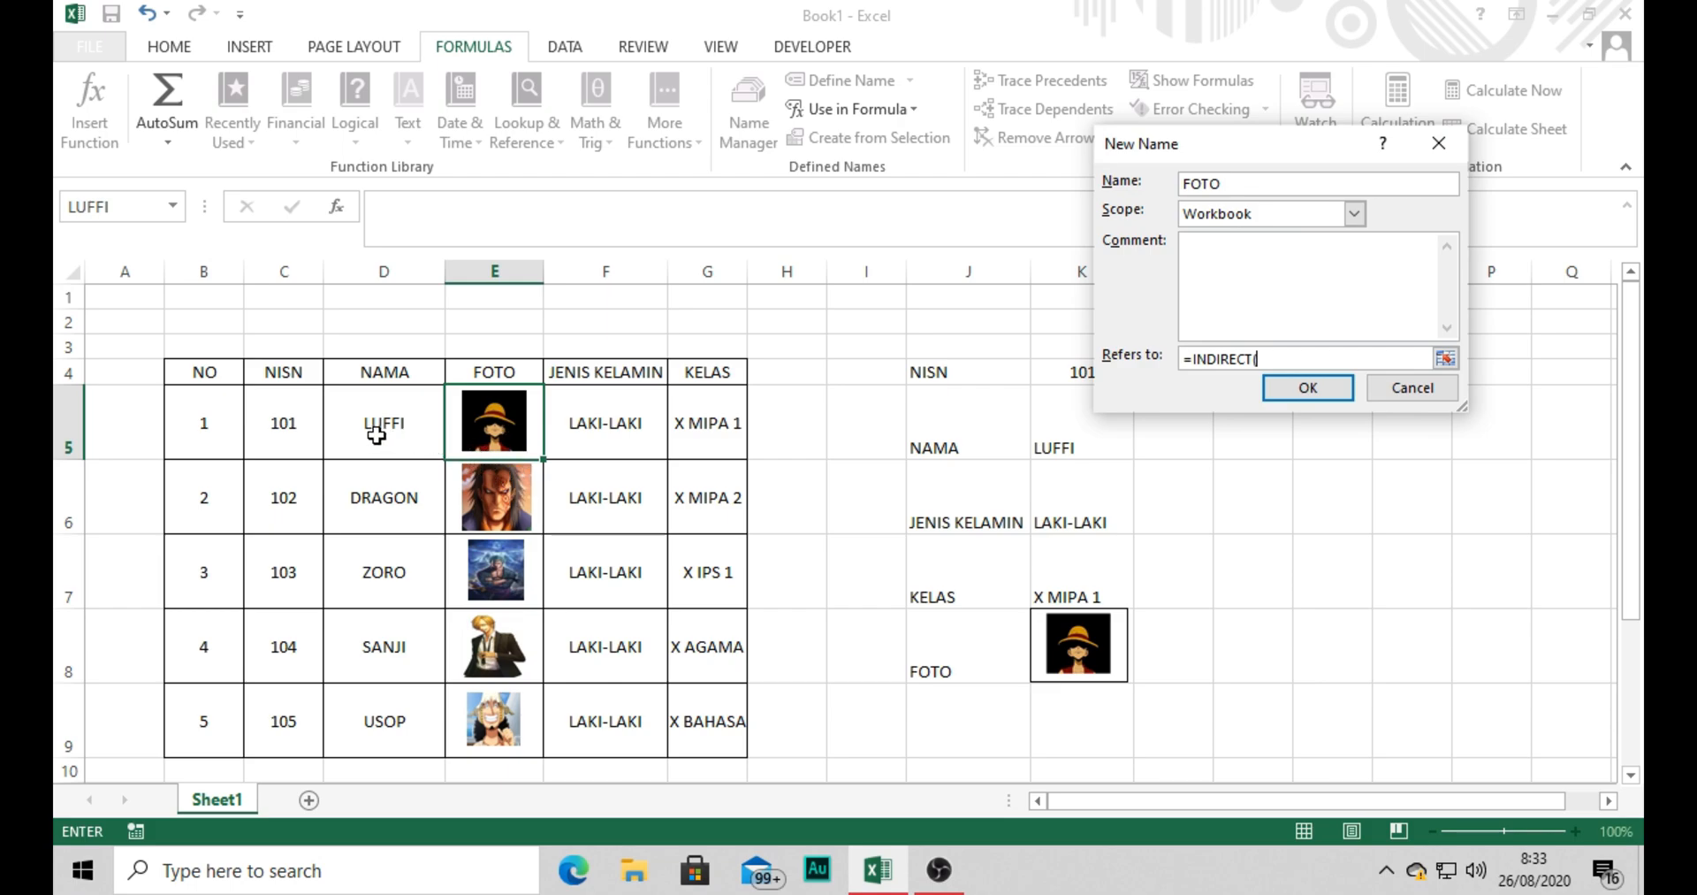
{"action": "left_click", "coordinate": [1061, 442]}
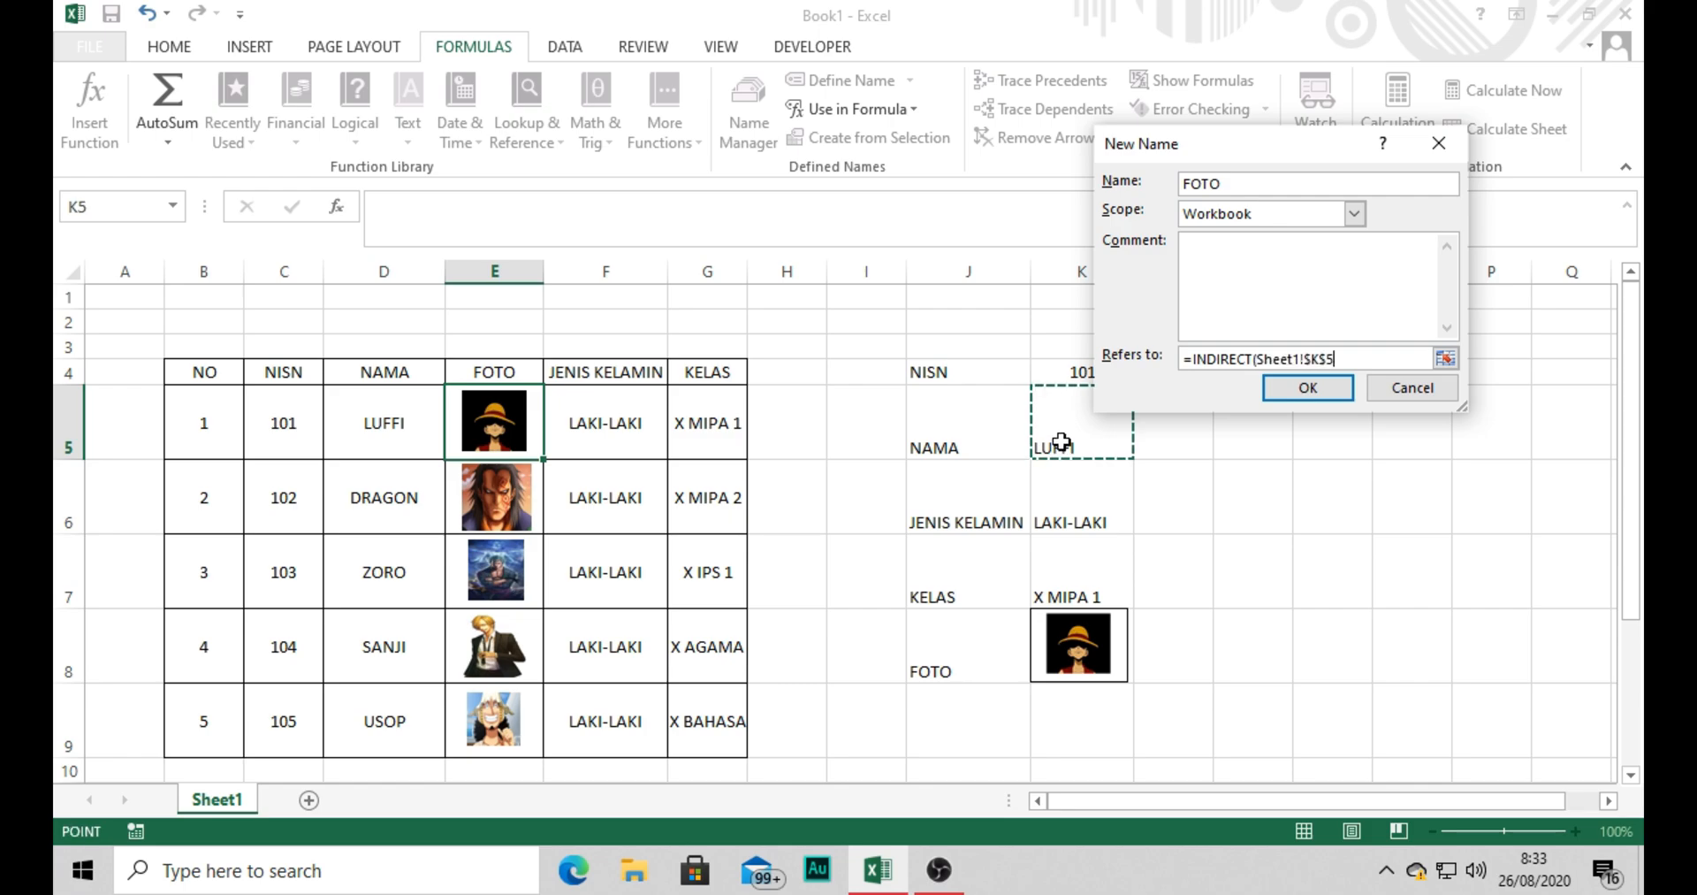
{"action": "left_click", "coordinate": [1306, 389]}
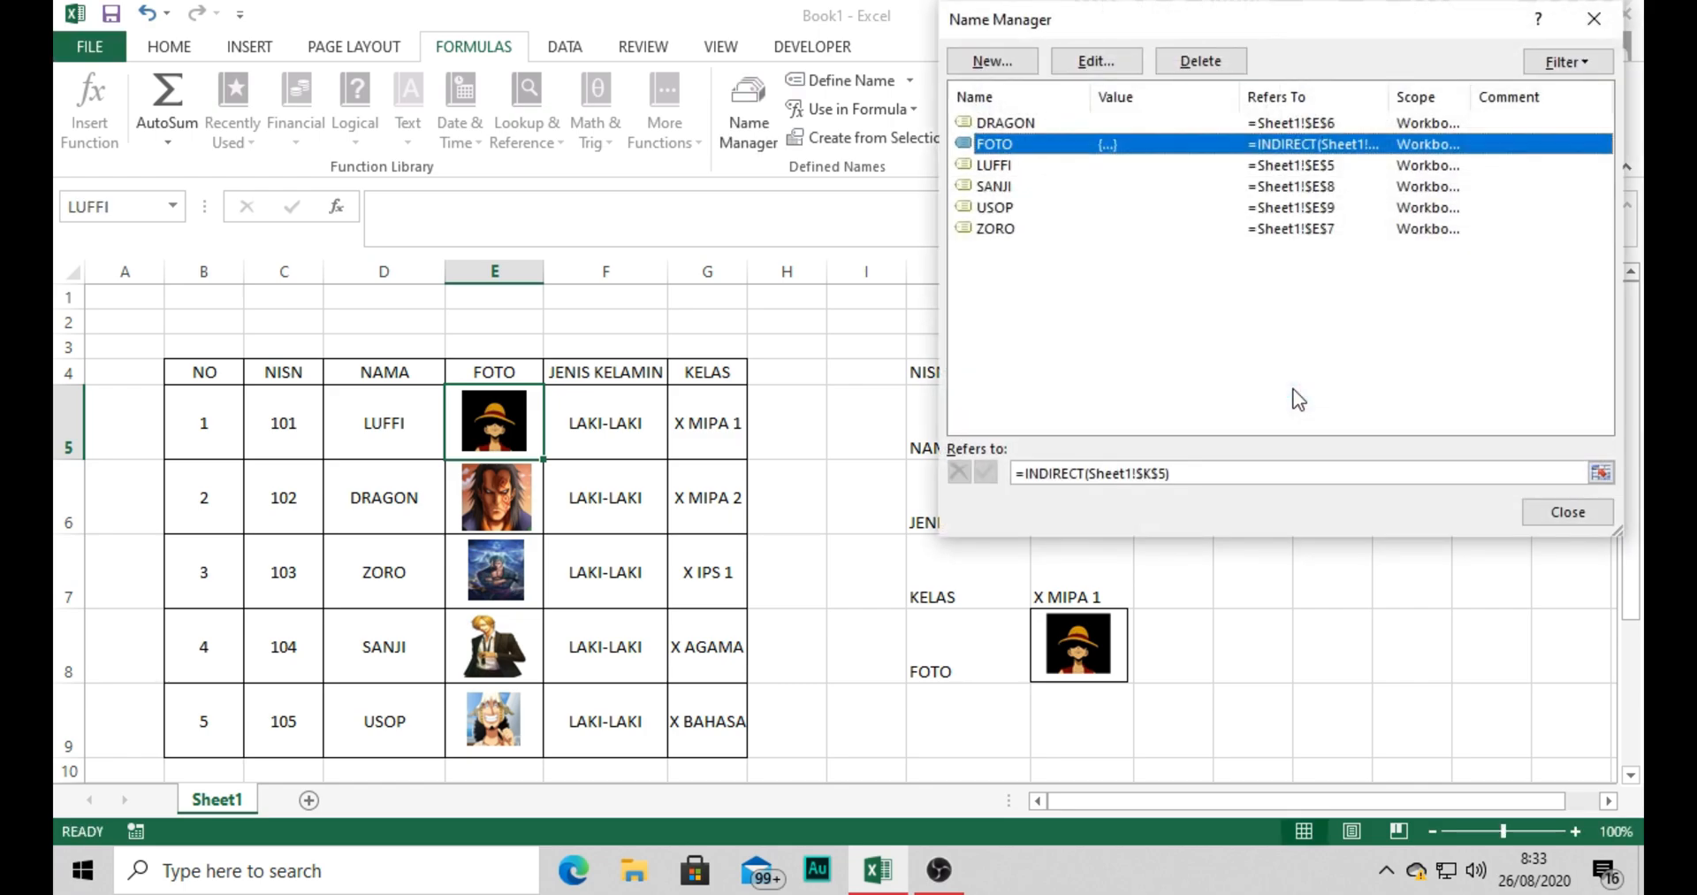
{"action": "left_click", "coordinate": [1569, 512]}
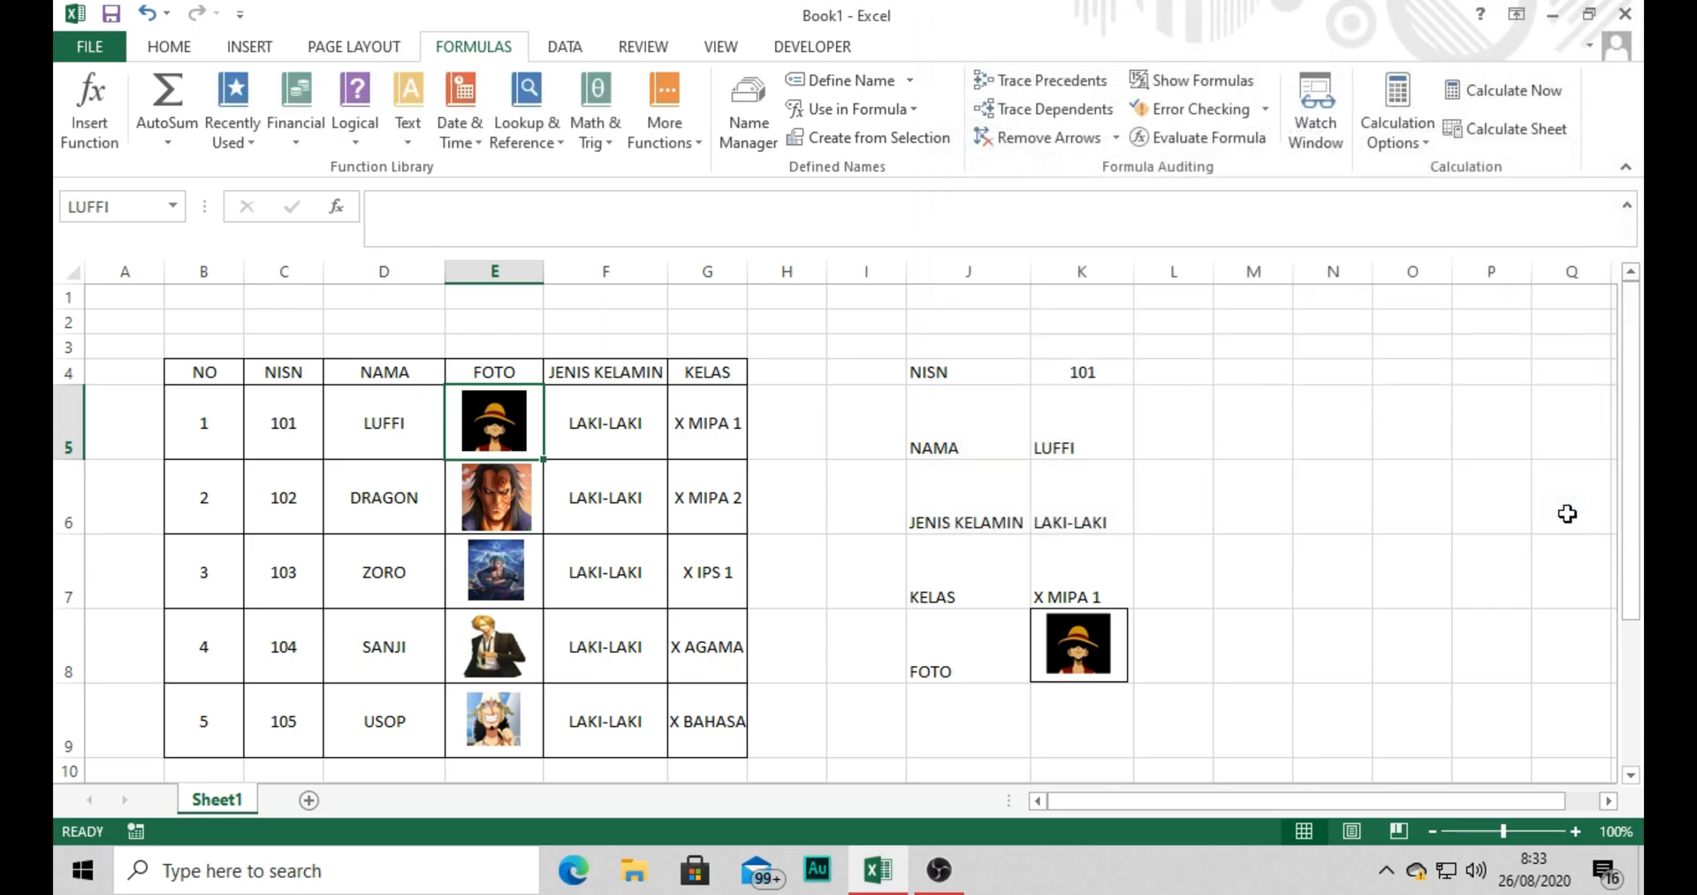
{"action": "left_click", "coordinate": [1334, 615]}
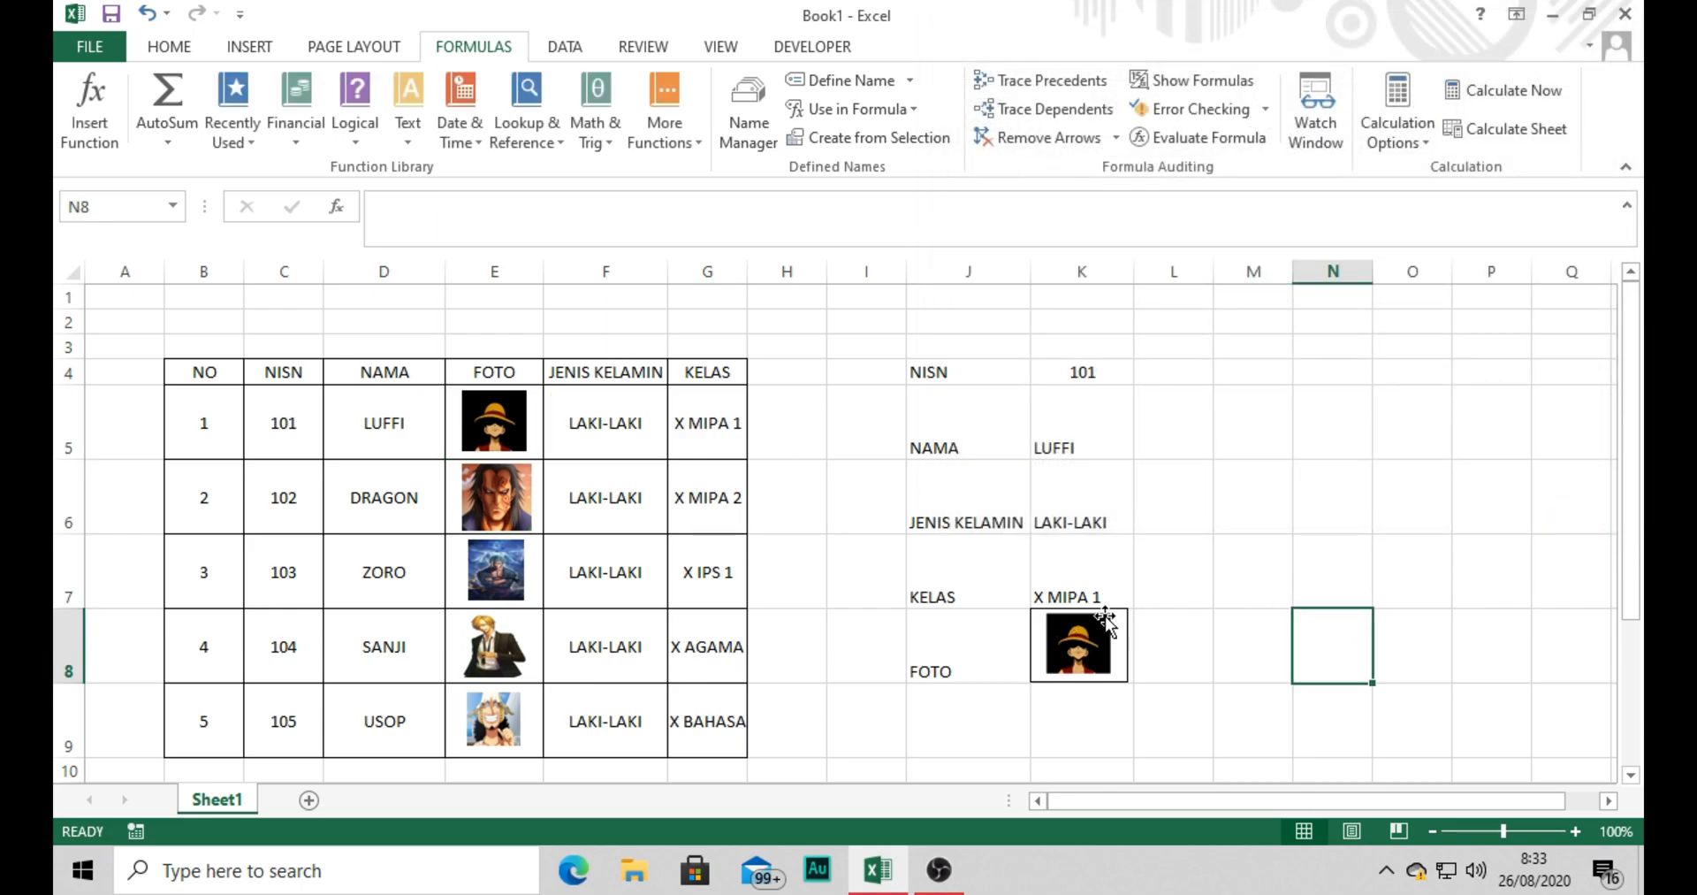
Change the linked picture's formula in cell K8 to =FOTO so that it follows the looked-up name.
{"action": "left_click", "coordinate": [1089, 646]}
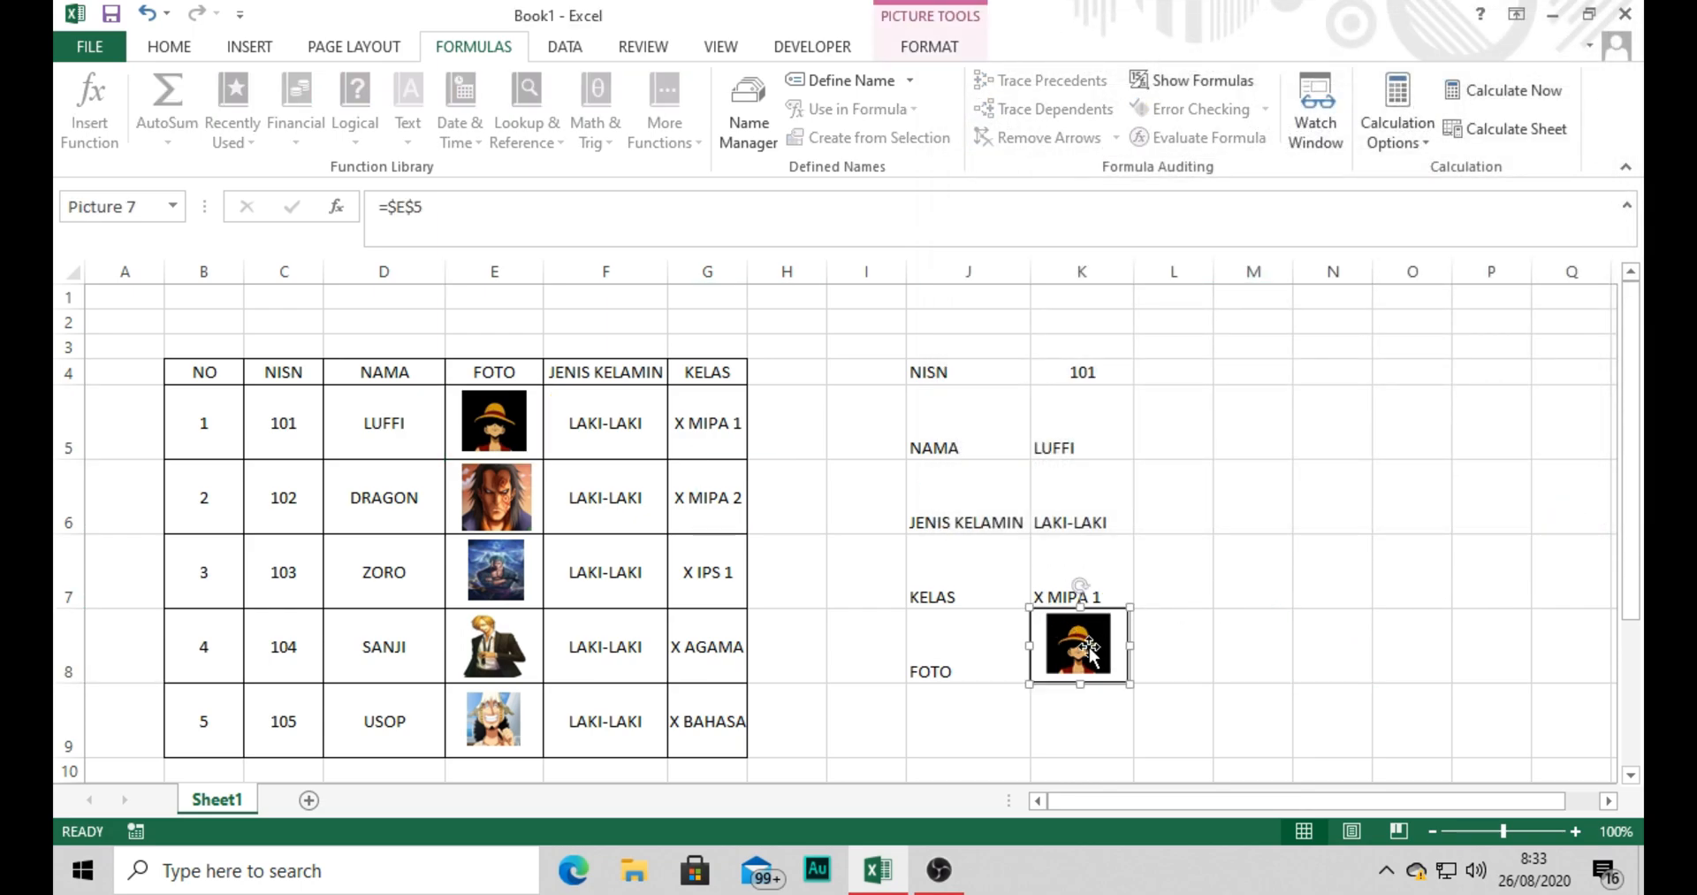
{"action": "left_click", "coordinate": [419, 210]}
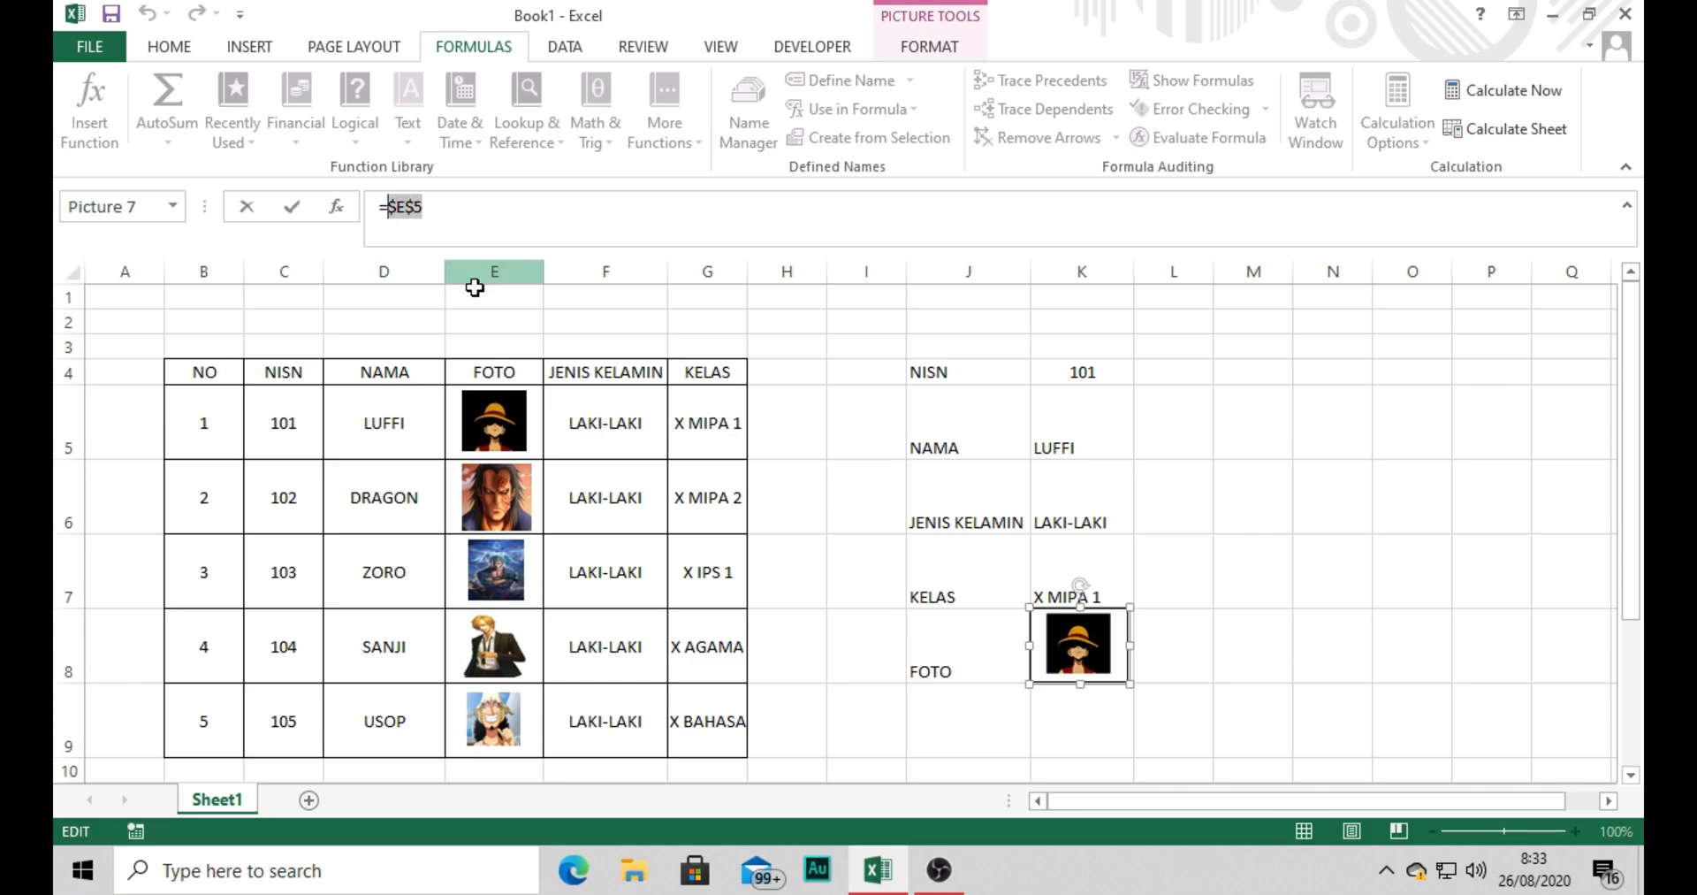
{"action": "key", "text": "BackSpace"}
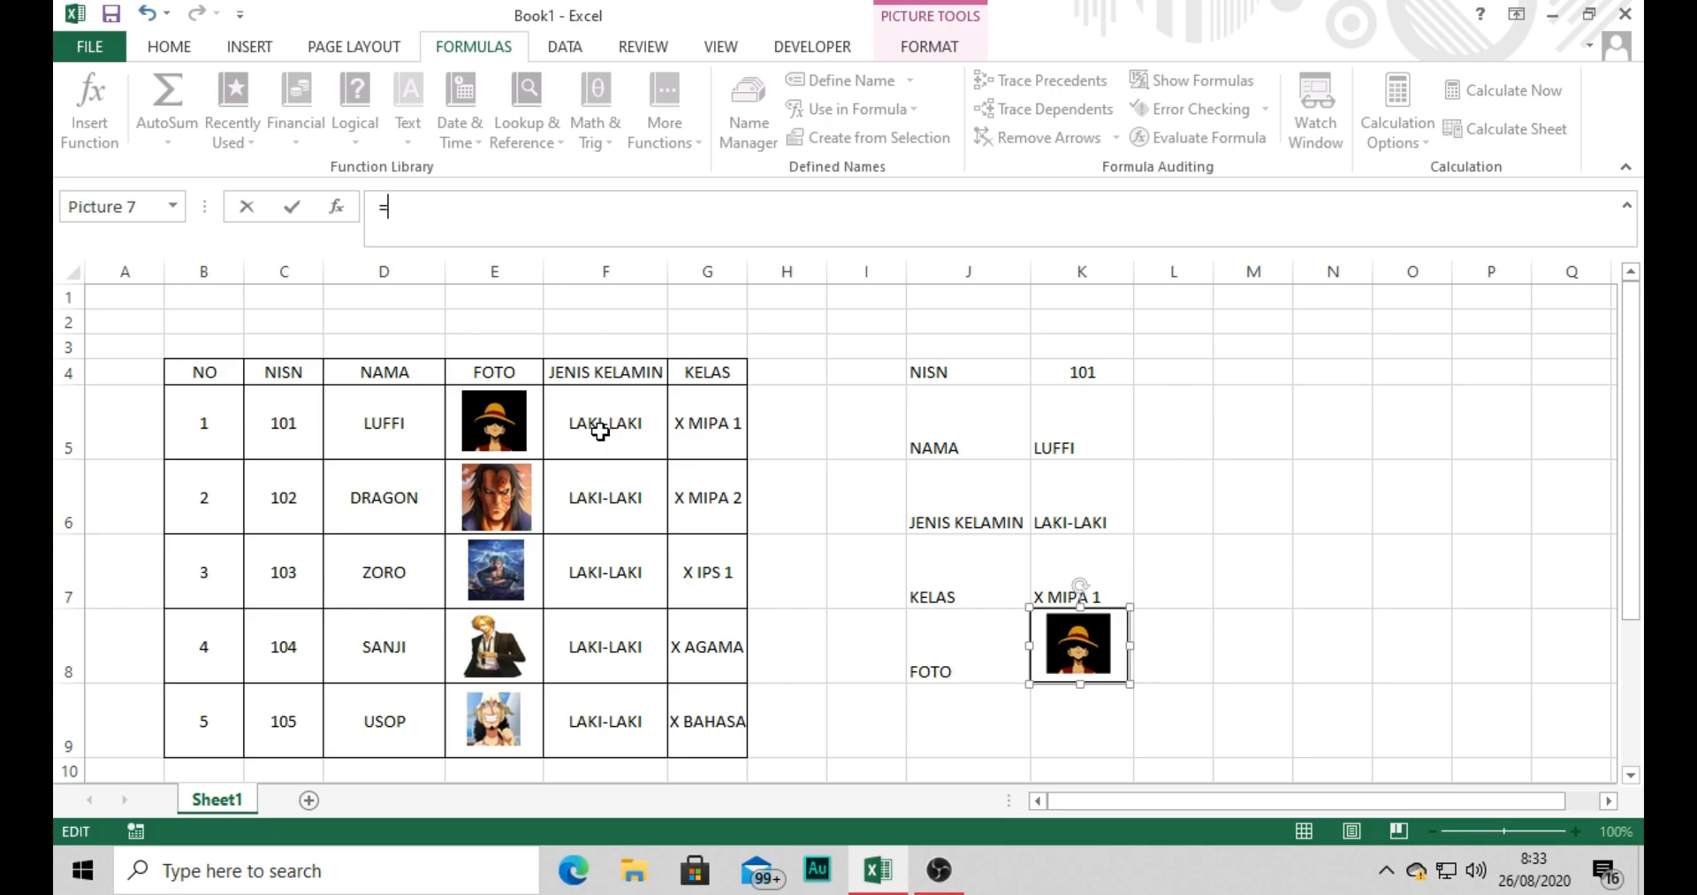
{"action": "type", "text": "FOTO"}
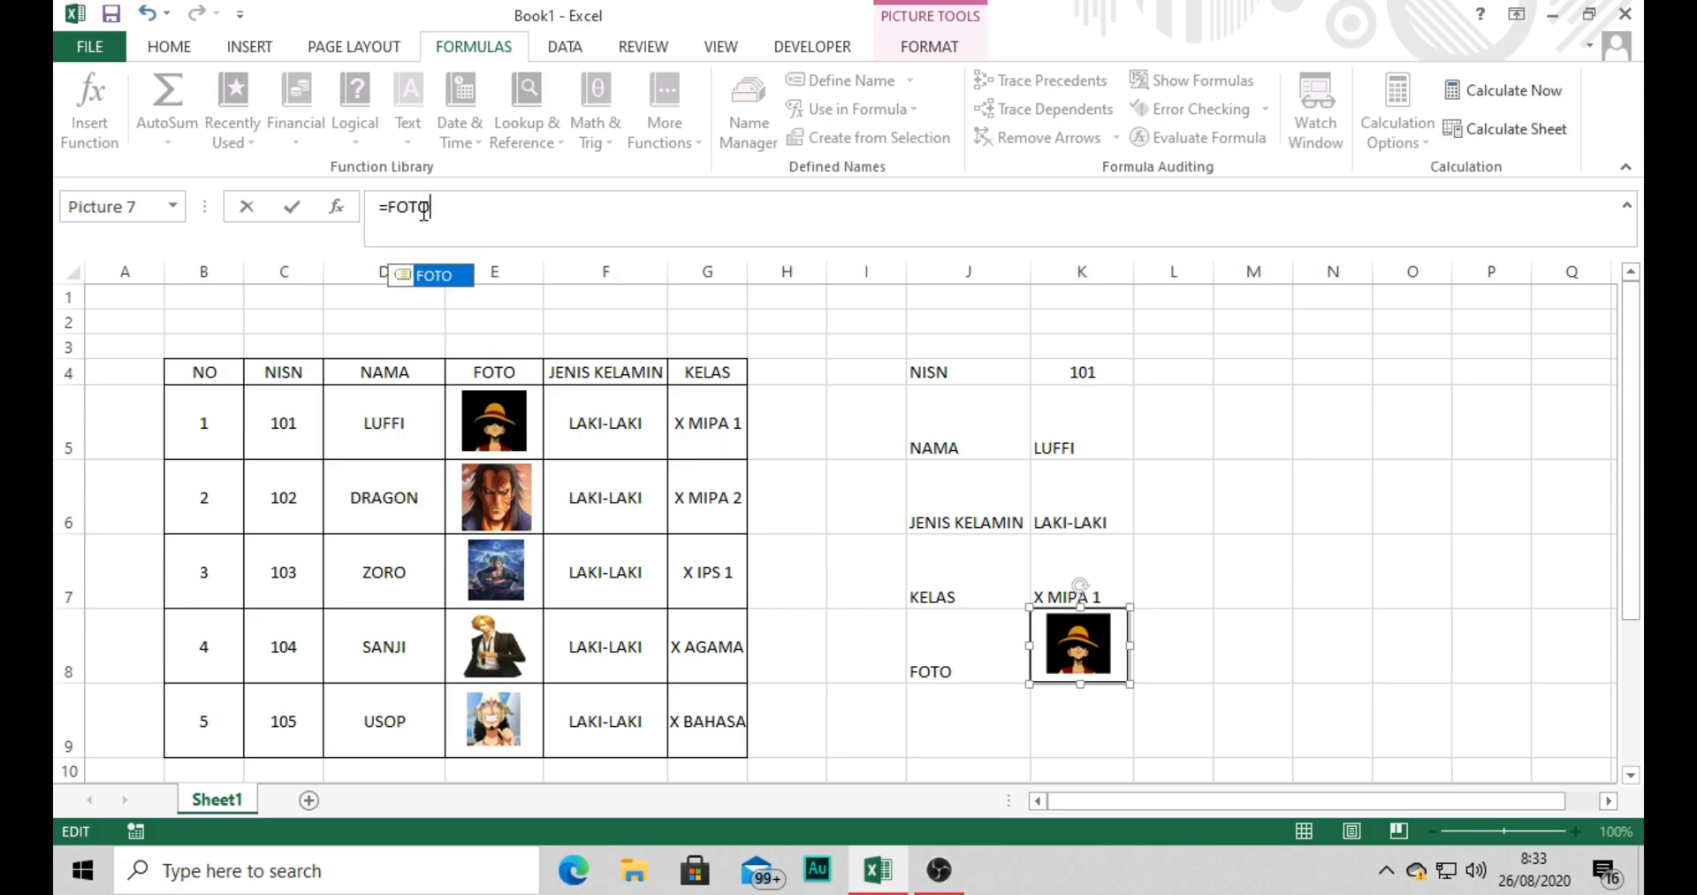
{"action": "double_click", "coordinate": [436, 279]}
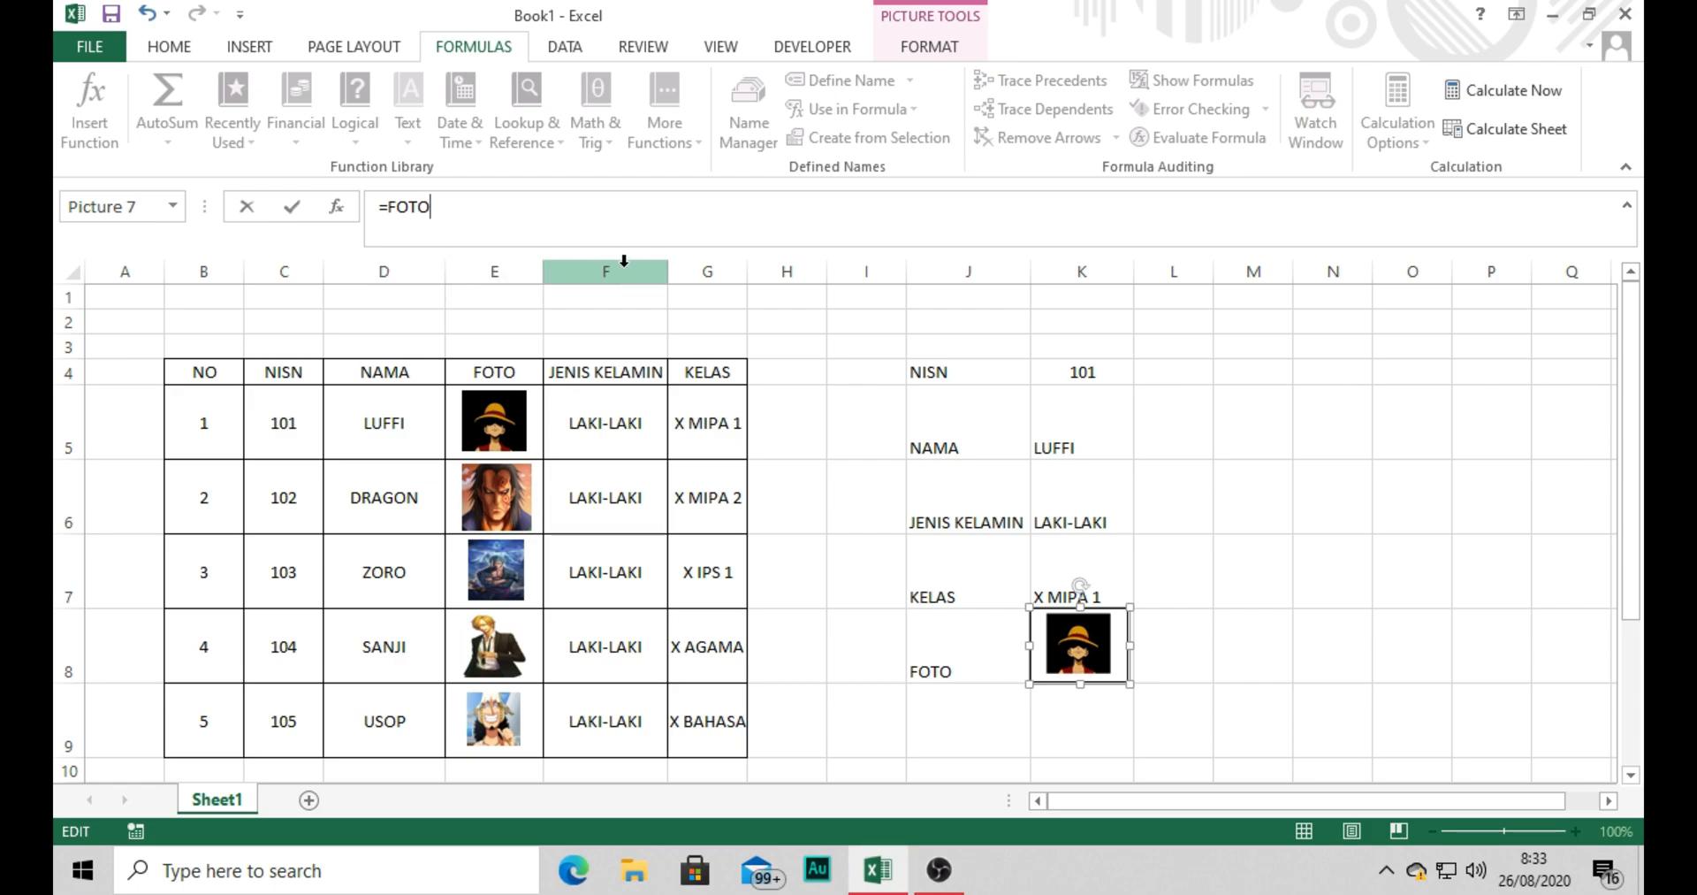
{"action": "key", "text": "Return"}
{"action": "left_click", "coordinate": [1309, 523]}
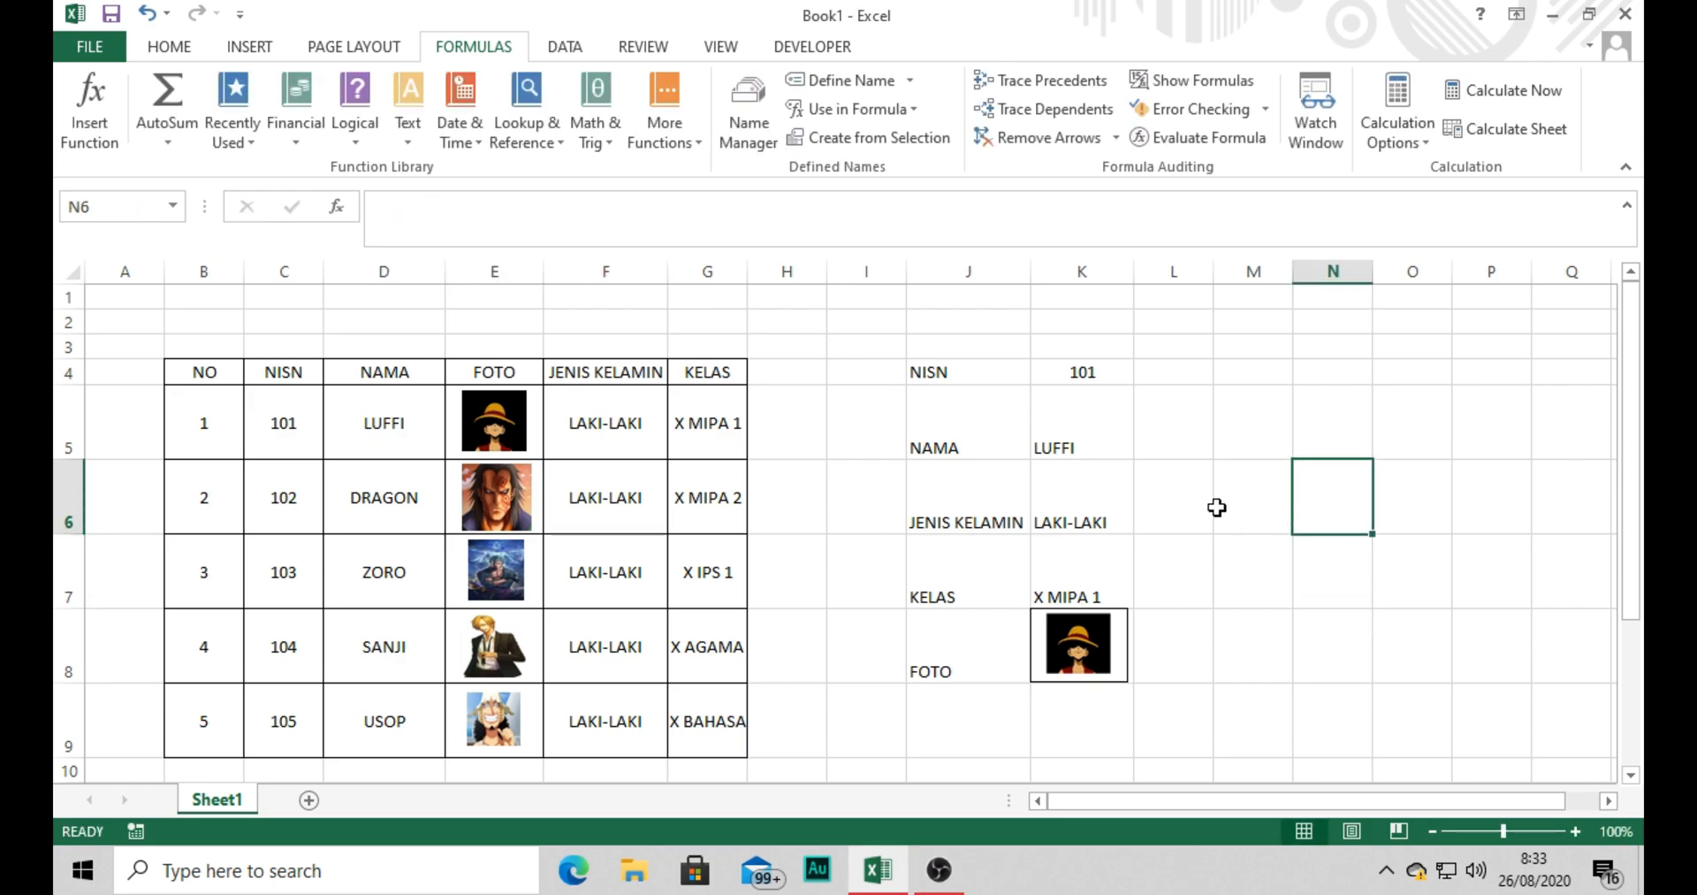
Test the form by choosing NISN 102 in cell K4, comparing it with its table row, and choosing NISN 104.
{"action": "left_click", "coordinate": [1115, 364]}
{"action": "left_click", "coordinate": [1146, 375]}
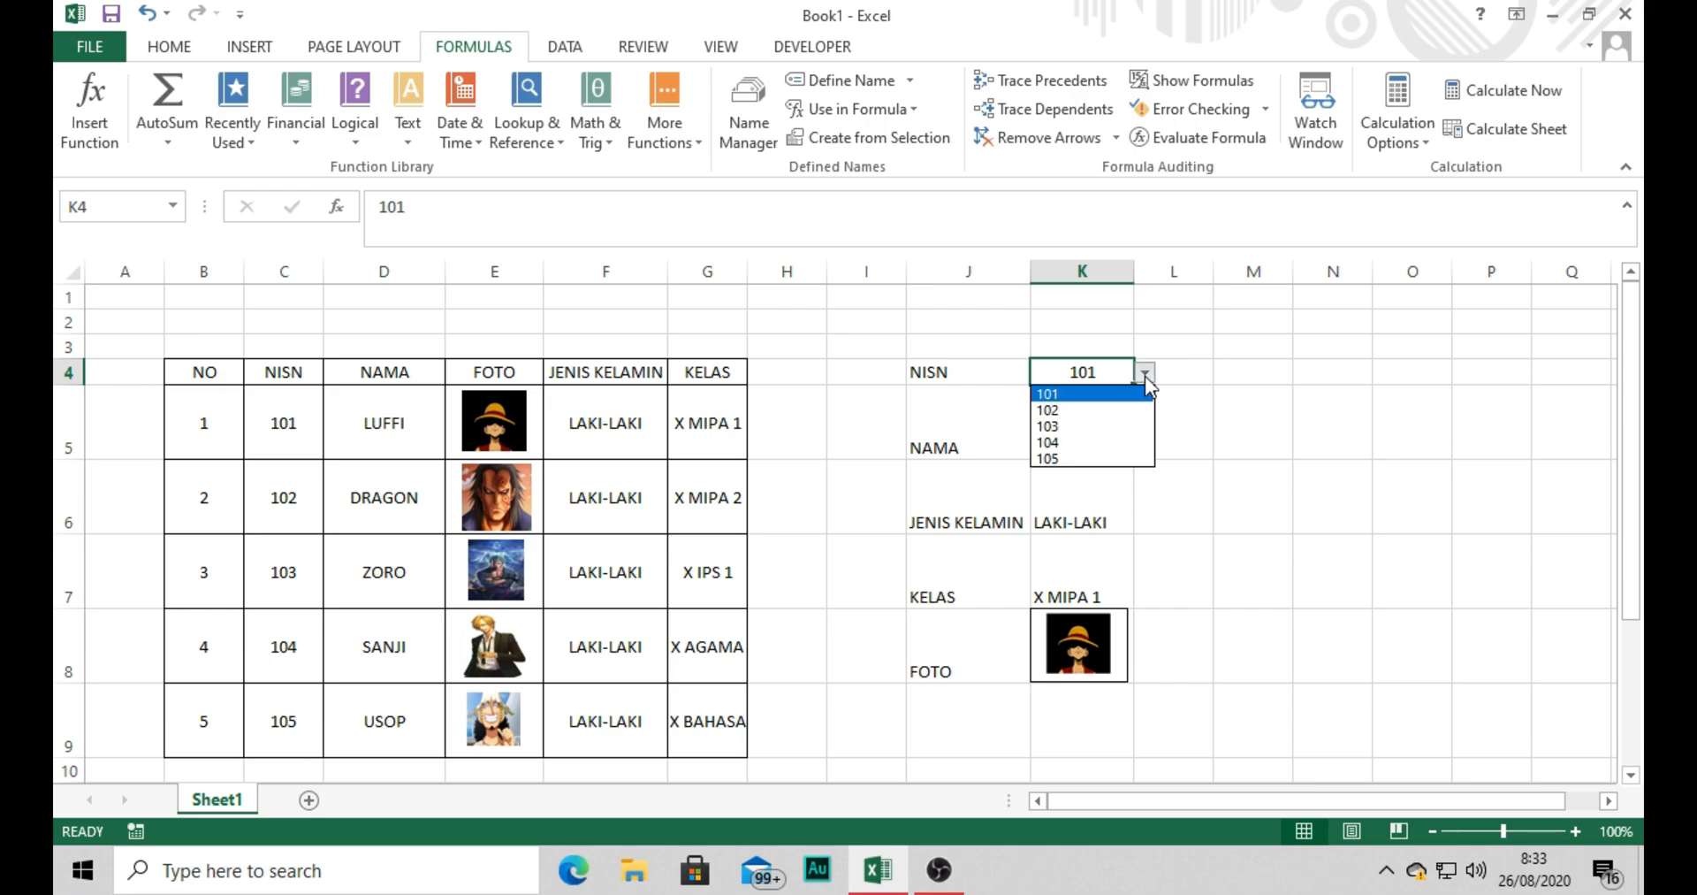
{"action": "left_click", "coordinate": [1100, 410]}
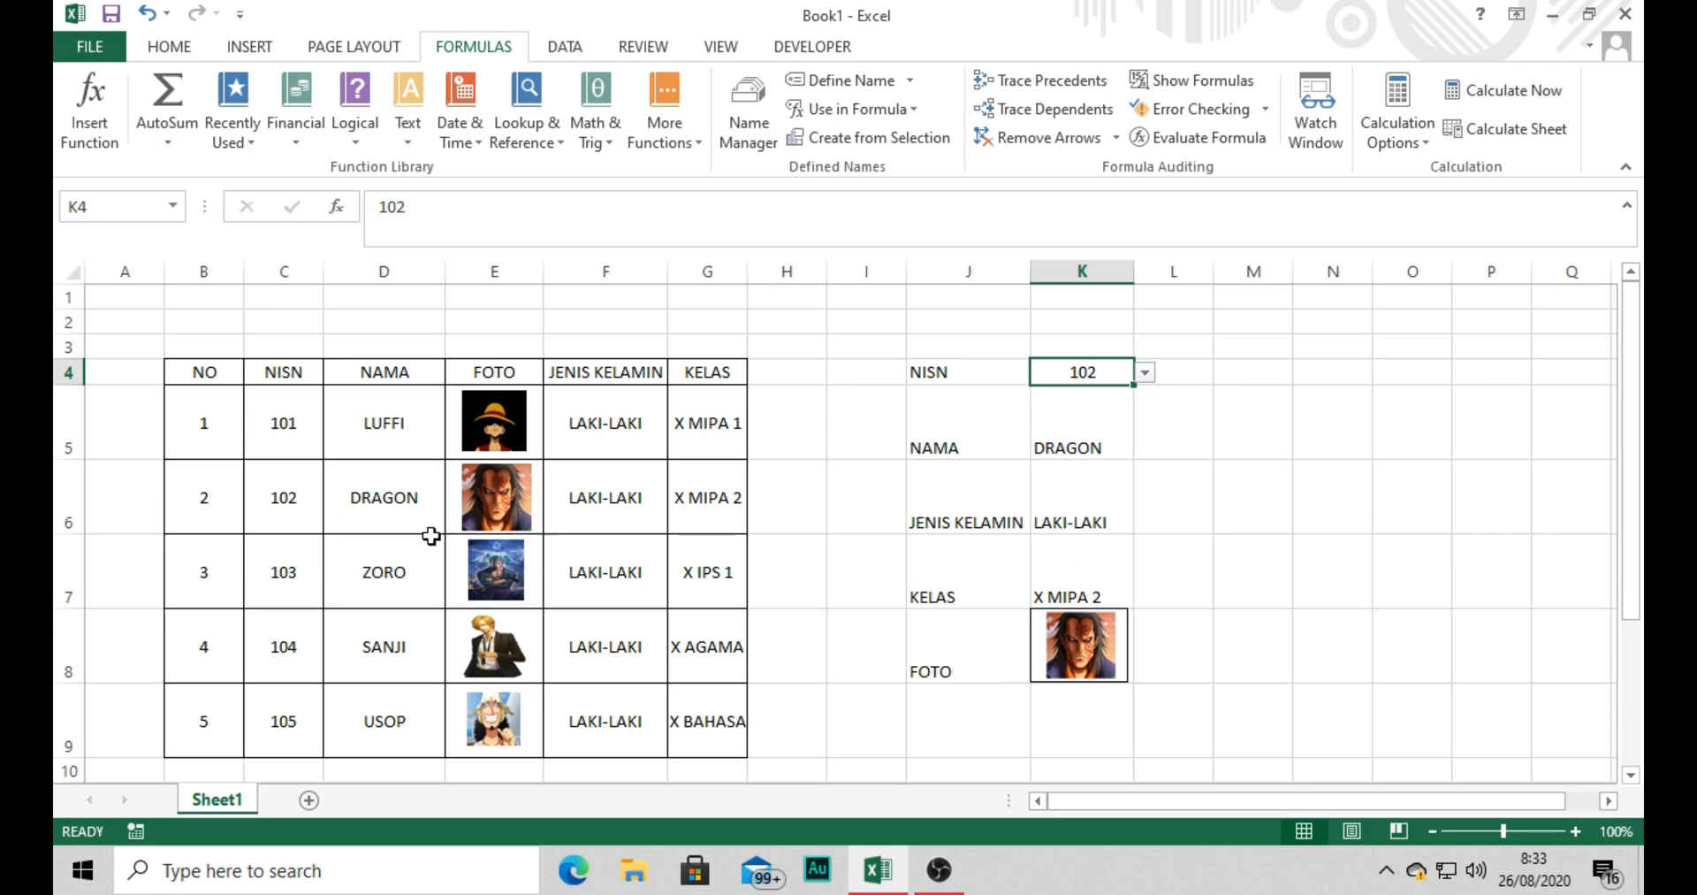
{"action": "left_click_drag", "start_coordinate": [276, 508], "coordinate": [616, 511]}
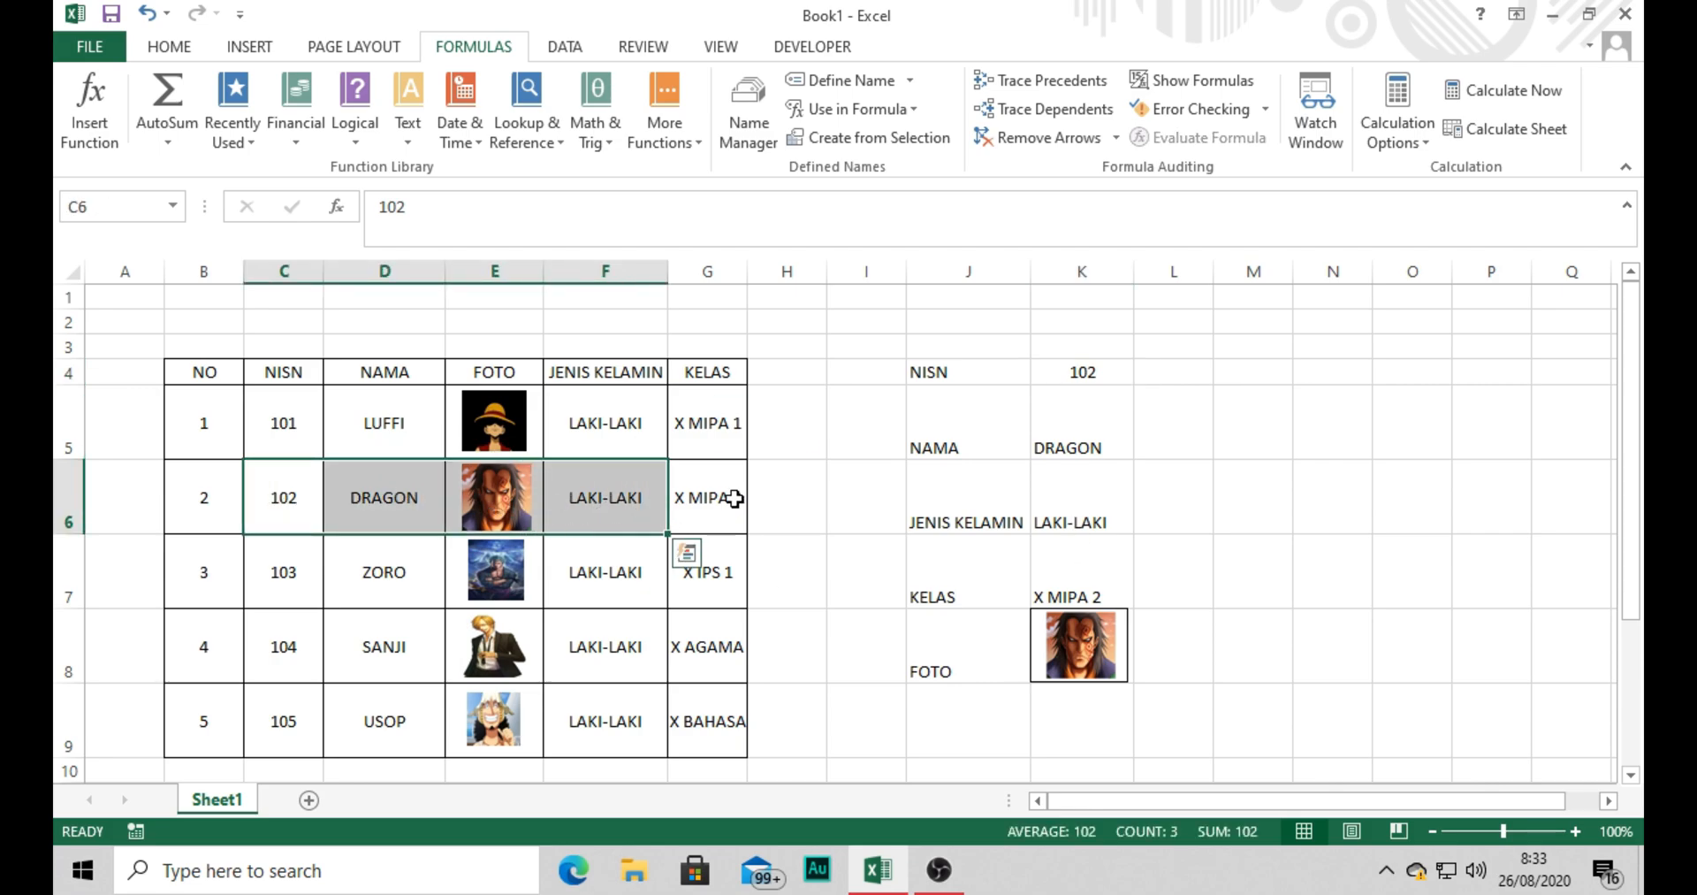
{"action": "left_click", "coordinate": [1134, 372]}
{"action": "left_click", "coordinate": [1147, 378]}
{"action": "left_click", "coordinate": [1107, 433]}
{"action": "left_click", "coordinate": [1106, 433]}
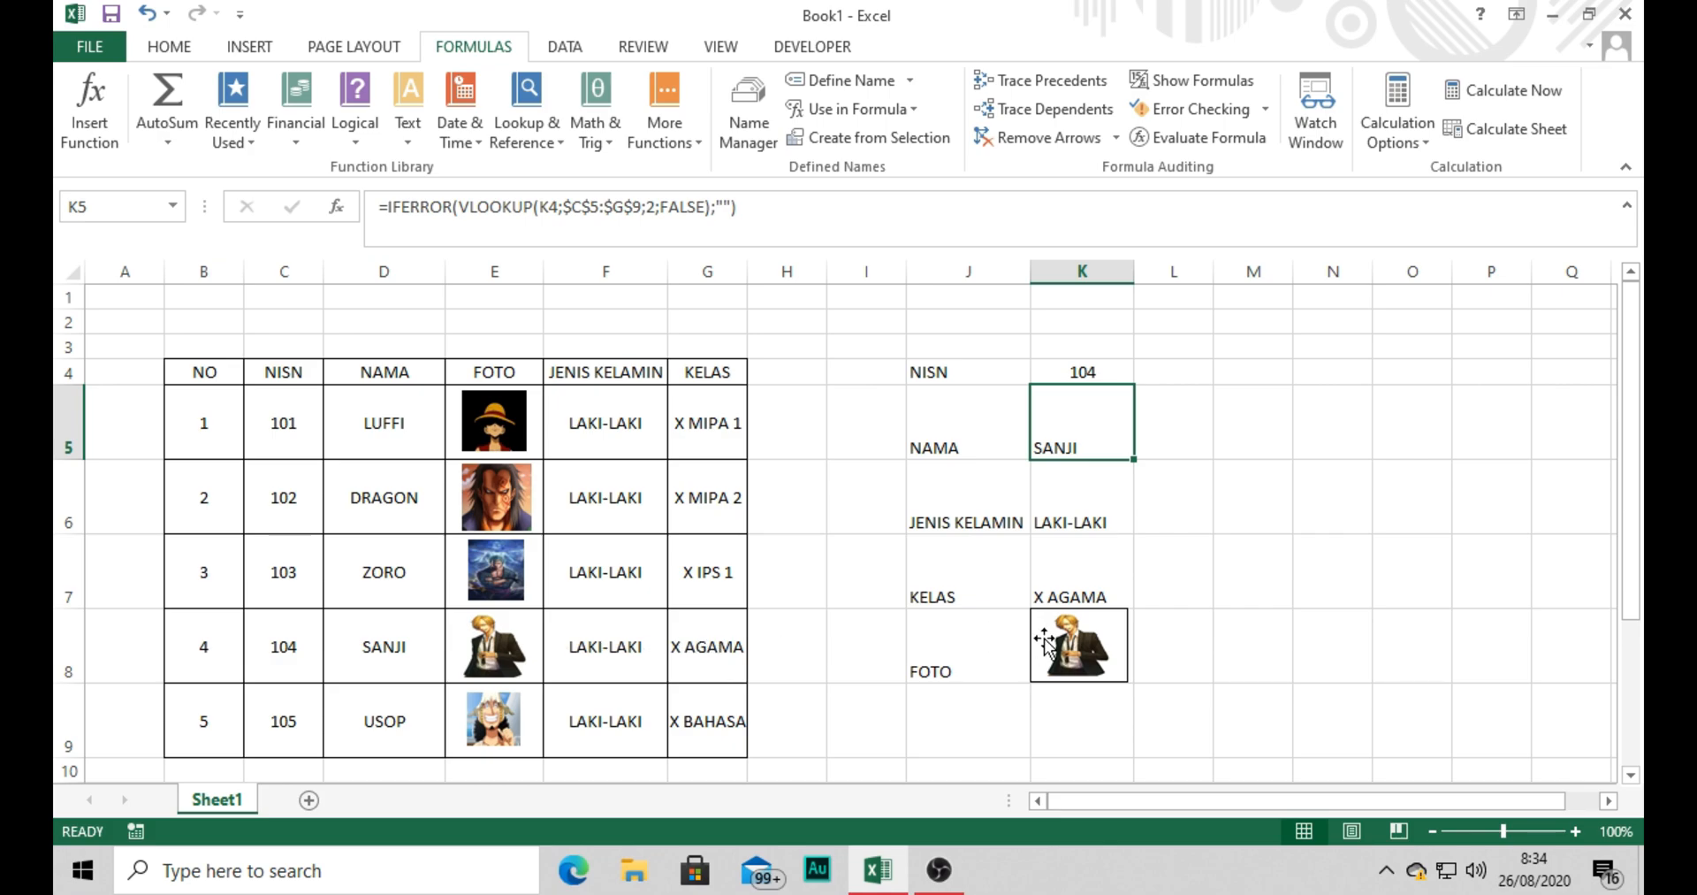
Choose NISN 105 and then 103 in cell K4 to test that the details and photo update.
{"action": "left_click", "coordinate": [1106, 371]}
{"action": "left_click", "coordinate": [1145, 372]}
{"action": "left_click", "coordinate": [1105, 453]}
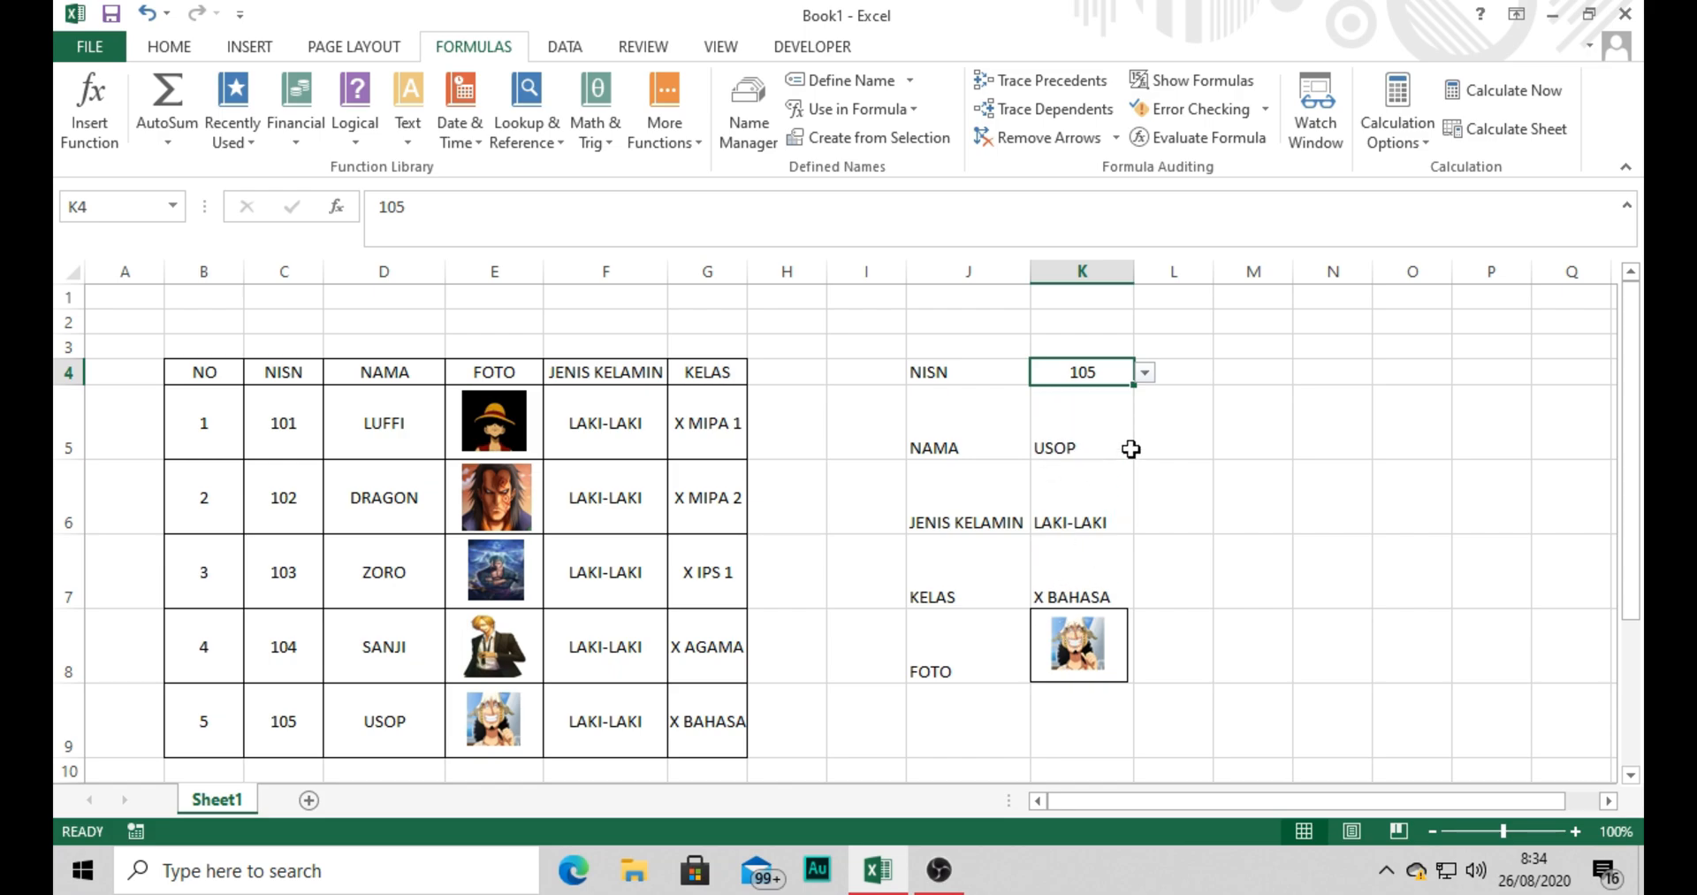
{"action": "left_click", "coordinate": [1144, 373]}
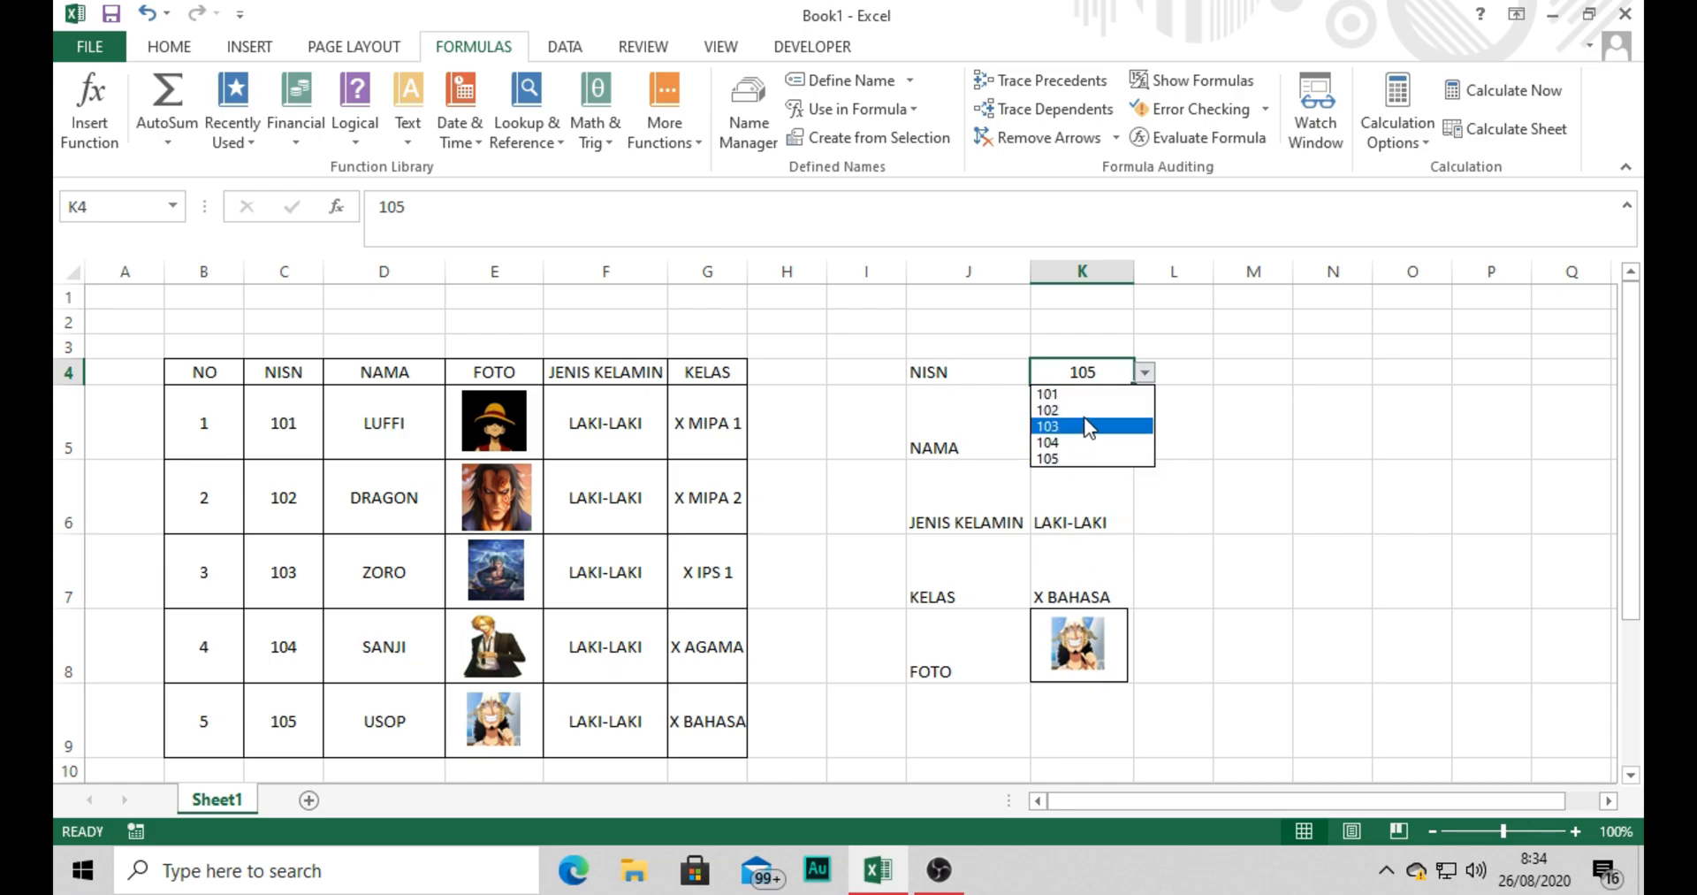
{"action": "left_click", "coordinate": [1086, 425]}
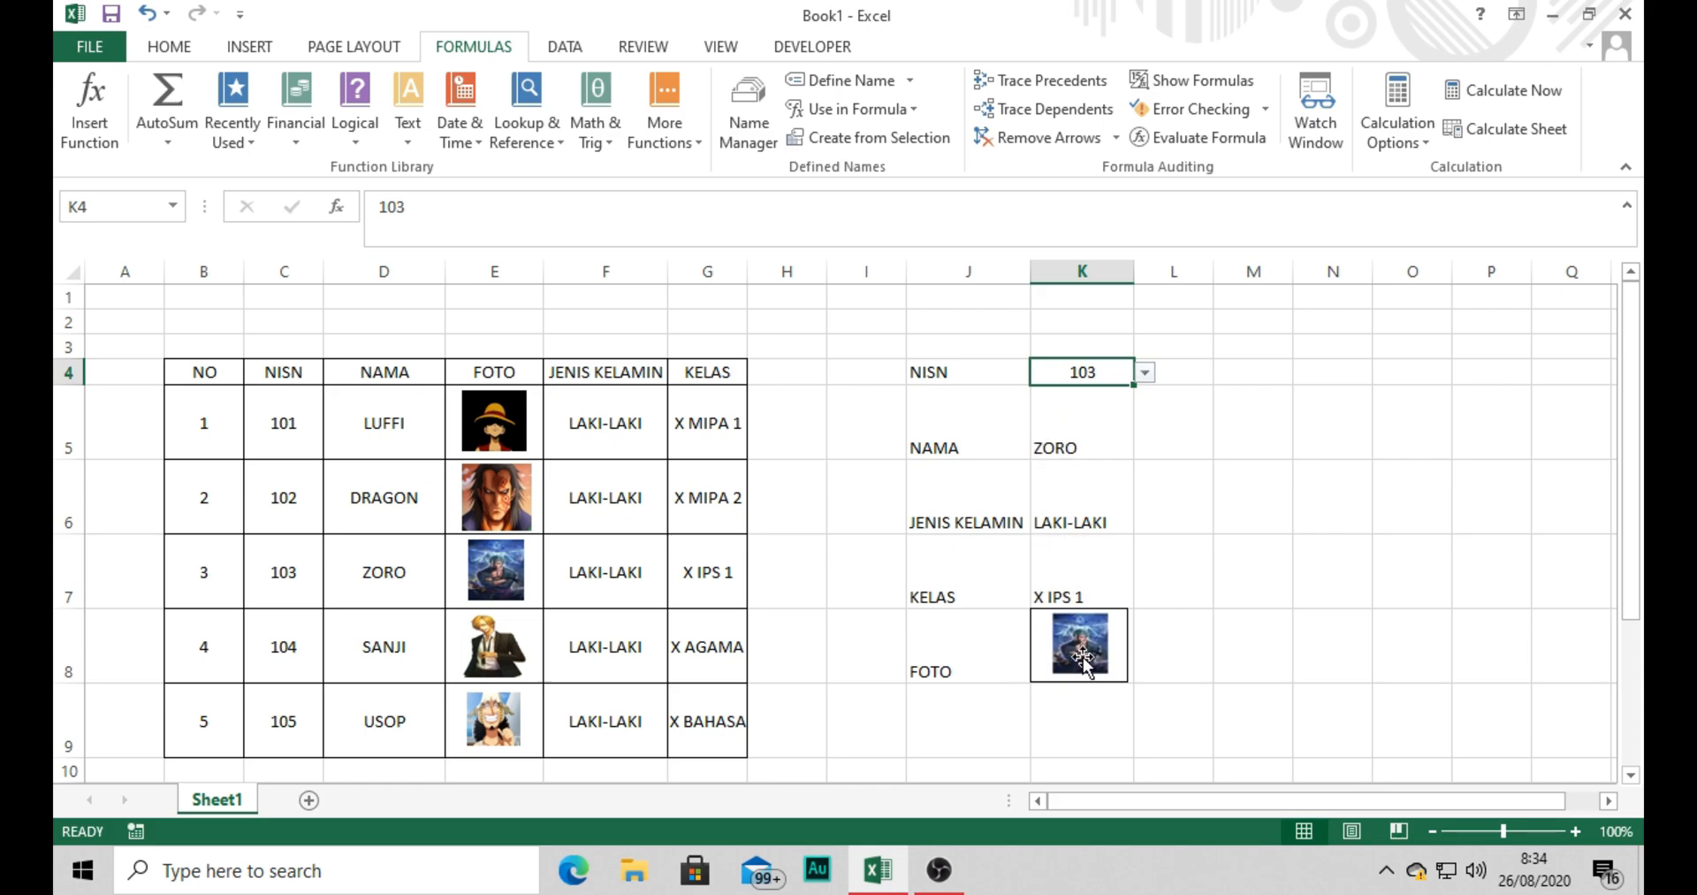
{"action": "left_click", "coordinate": [1236, 615]}
Centre the contents of the lookup form J4:K8 horizontally, then left-align the labels in J4:J8.
{"action": "left_click_drag", "start_coordinate": [935, 371], "coordinate": [1034, 645]}
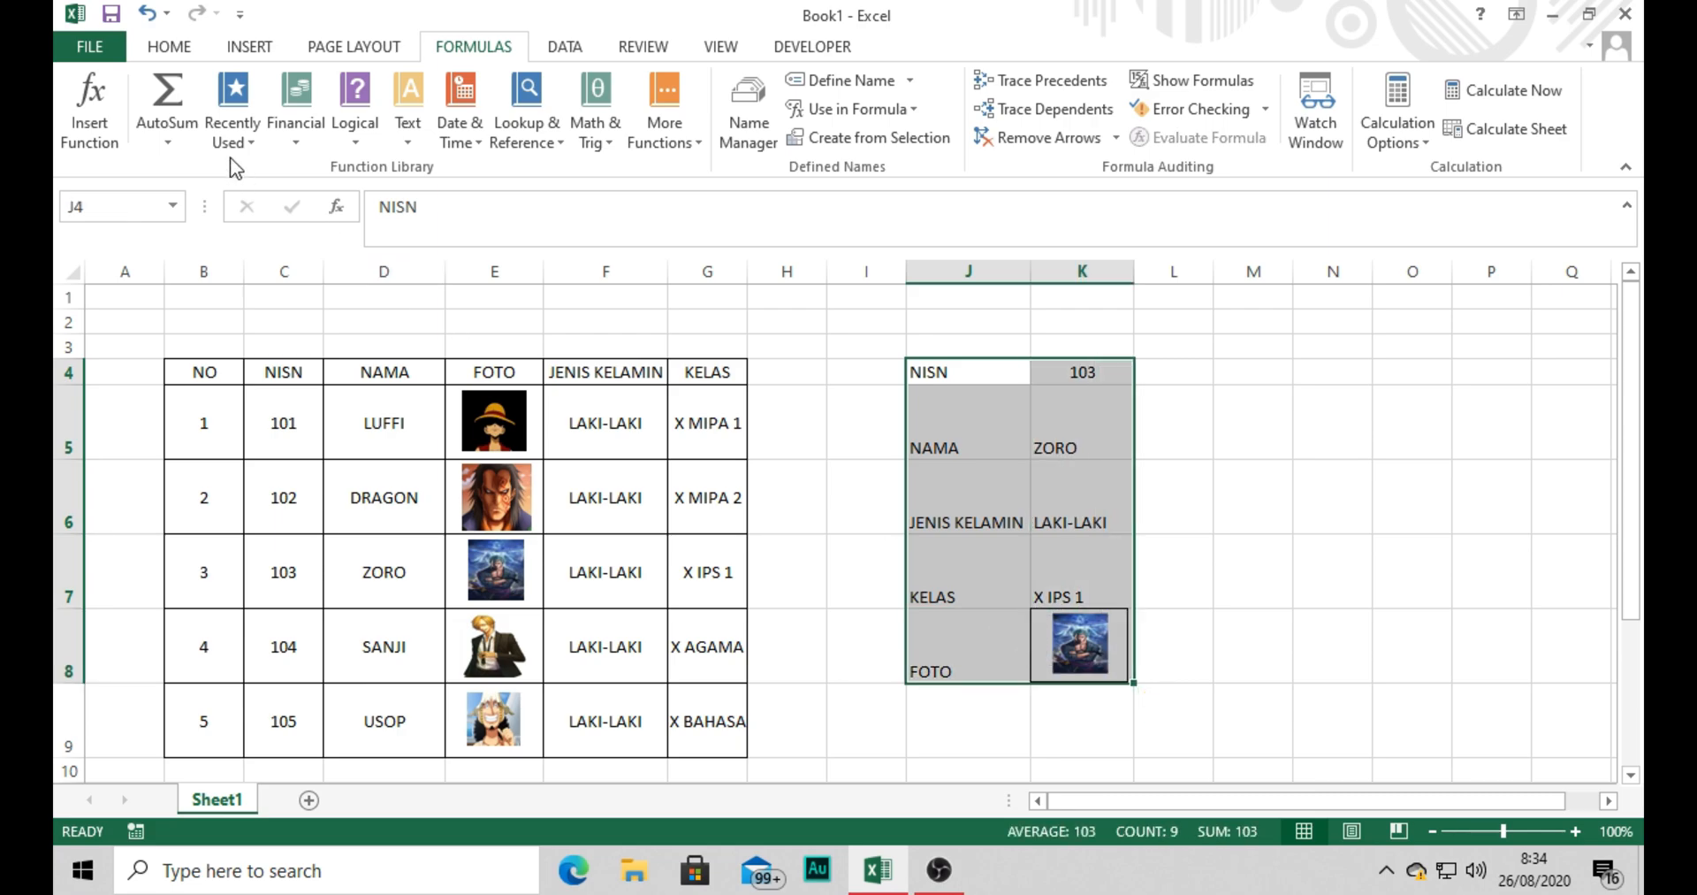
{"action": "left_click", "coordinate": [169, 46]}
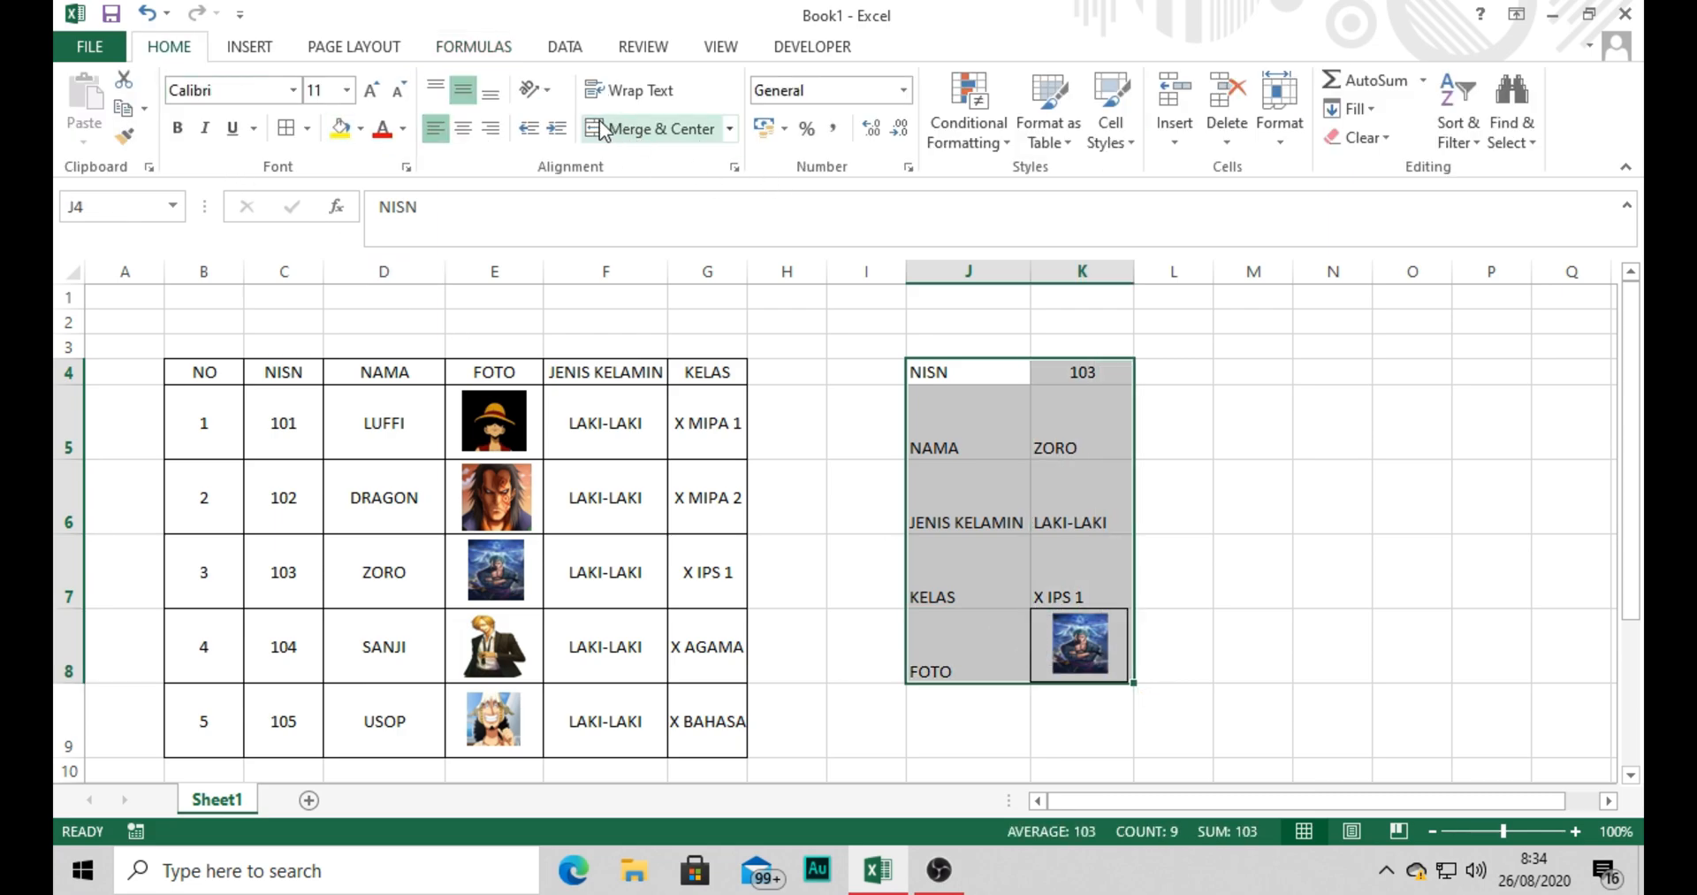
{"action": "left_click", "coordinate": [463, 128]}
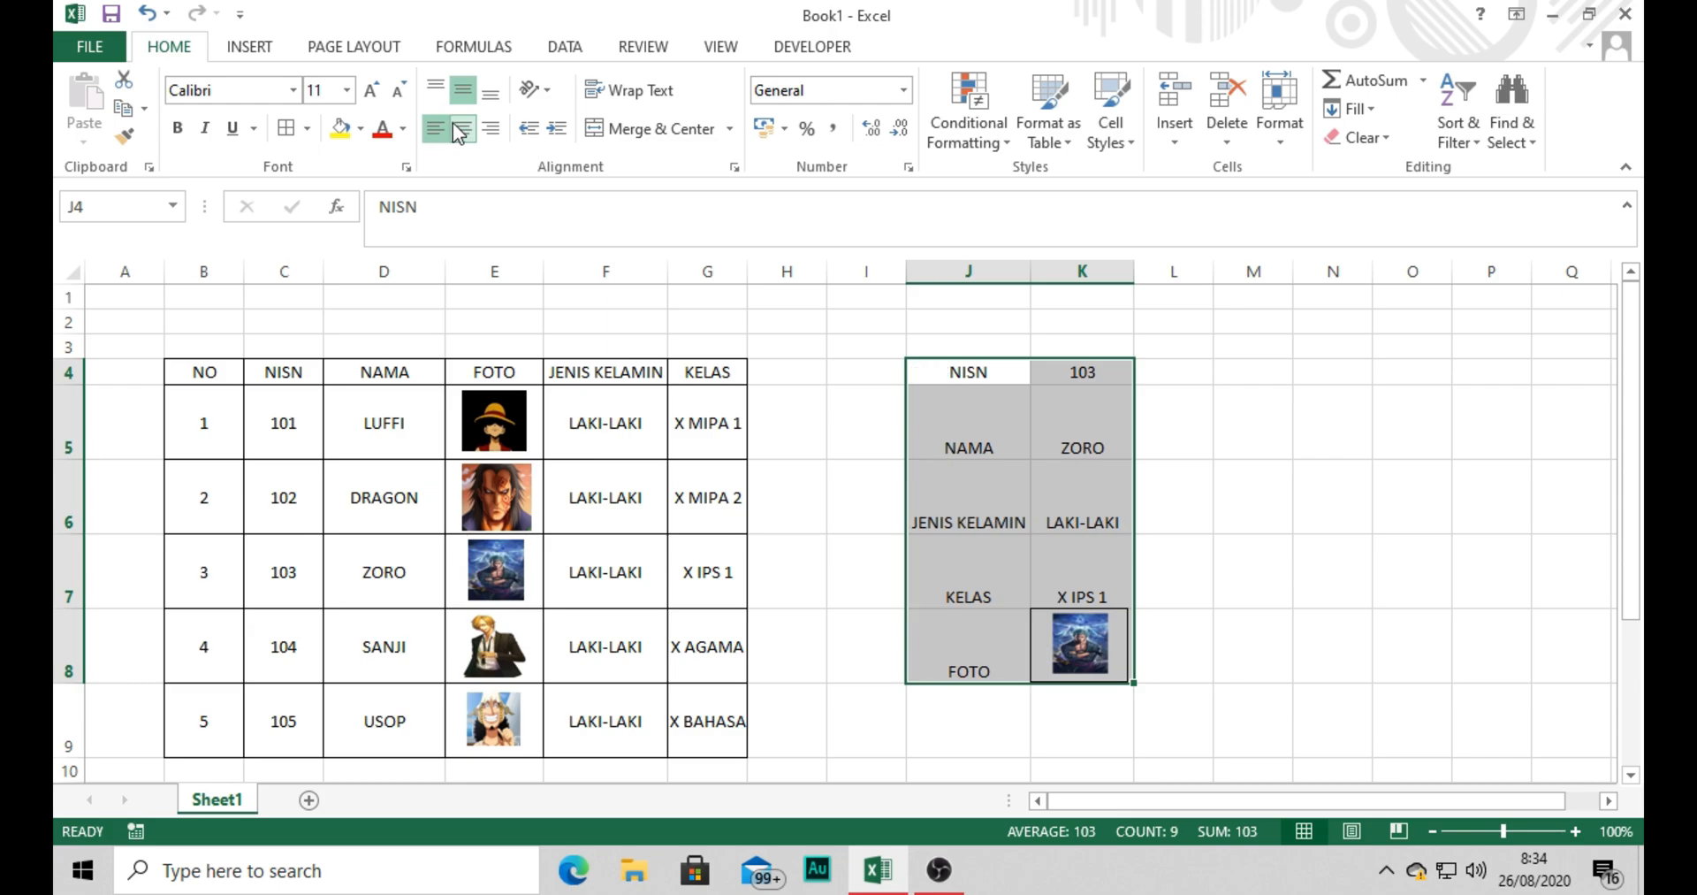
{"action": "left_click", "coordinate": [1041, 436]}
{"action": "left_click_drag", "start_coordinate": [985, 372], "coordinate": [981, 654]}
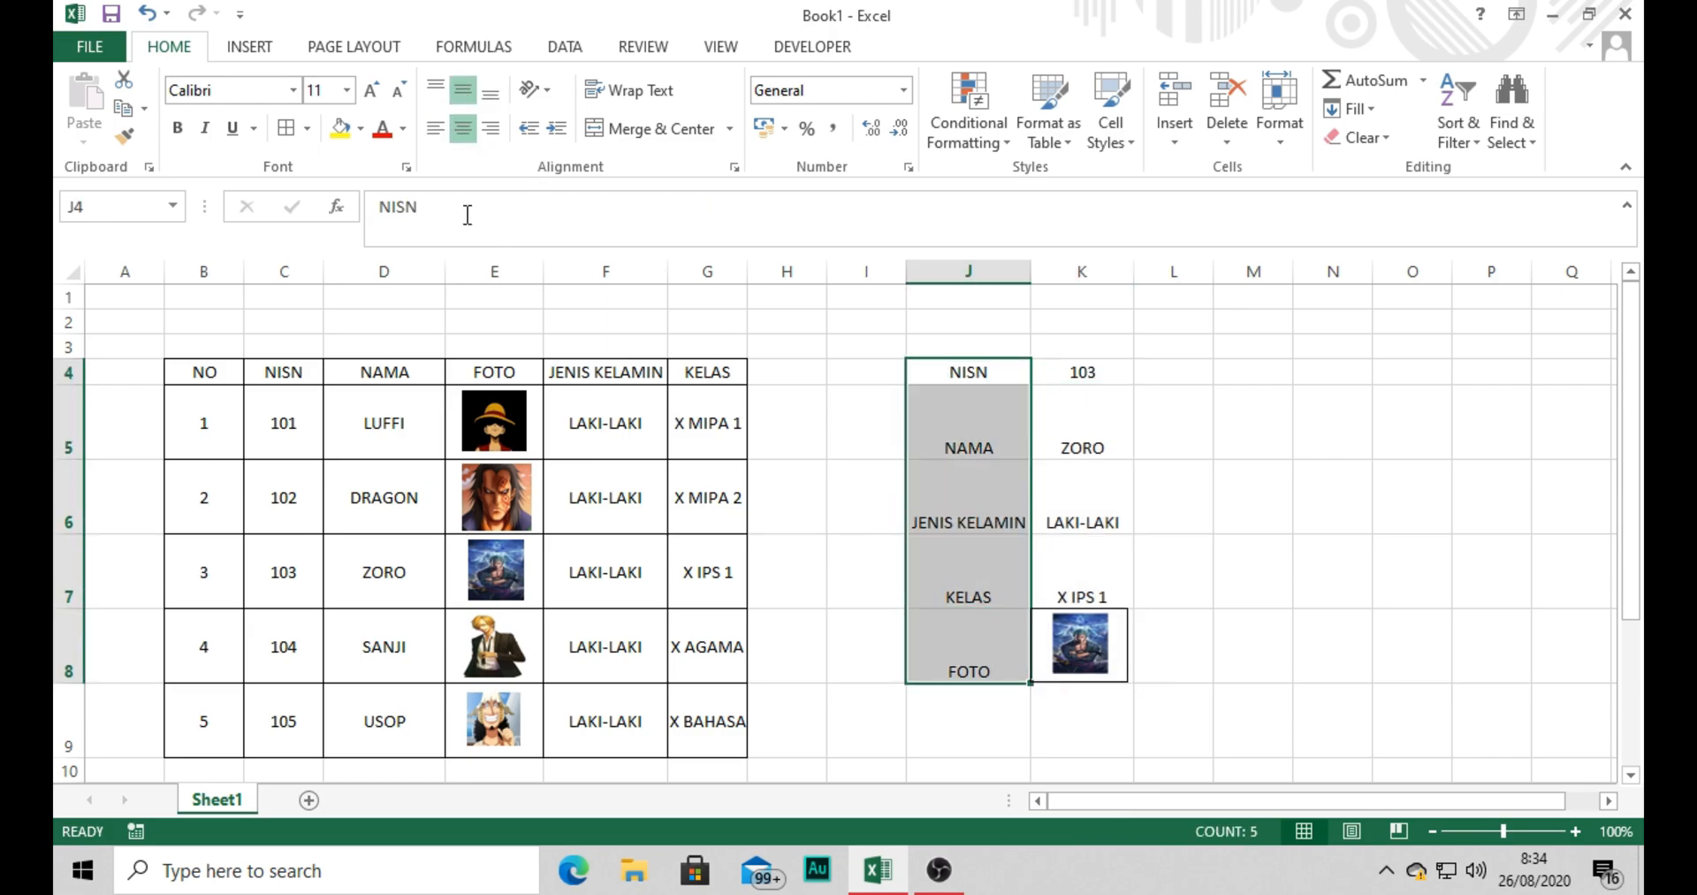
{"action": "left_click", "coordinate": [435, 133]}
{"action": "left_click", "coordinate": [1306, 534]}
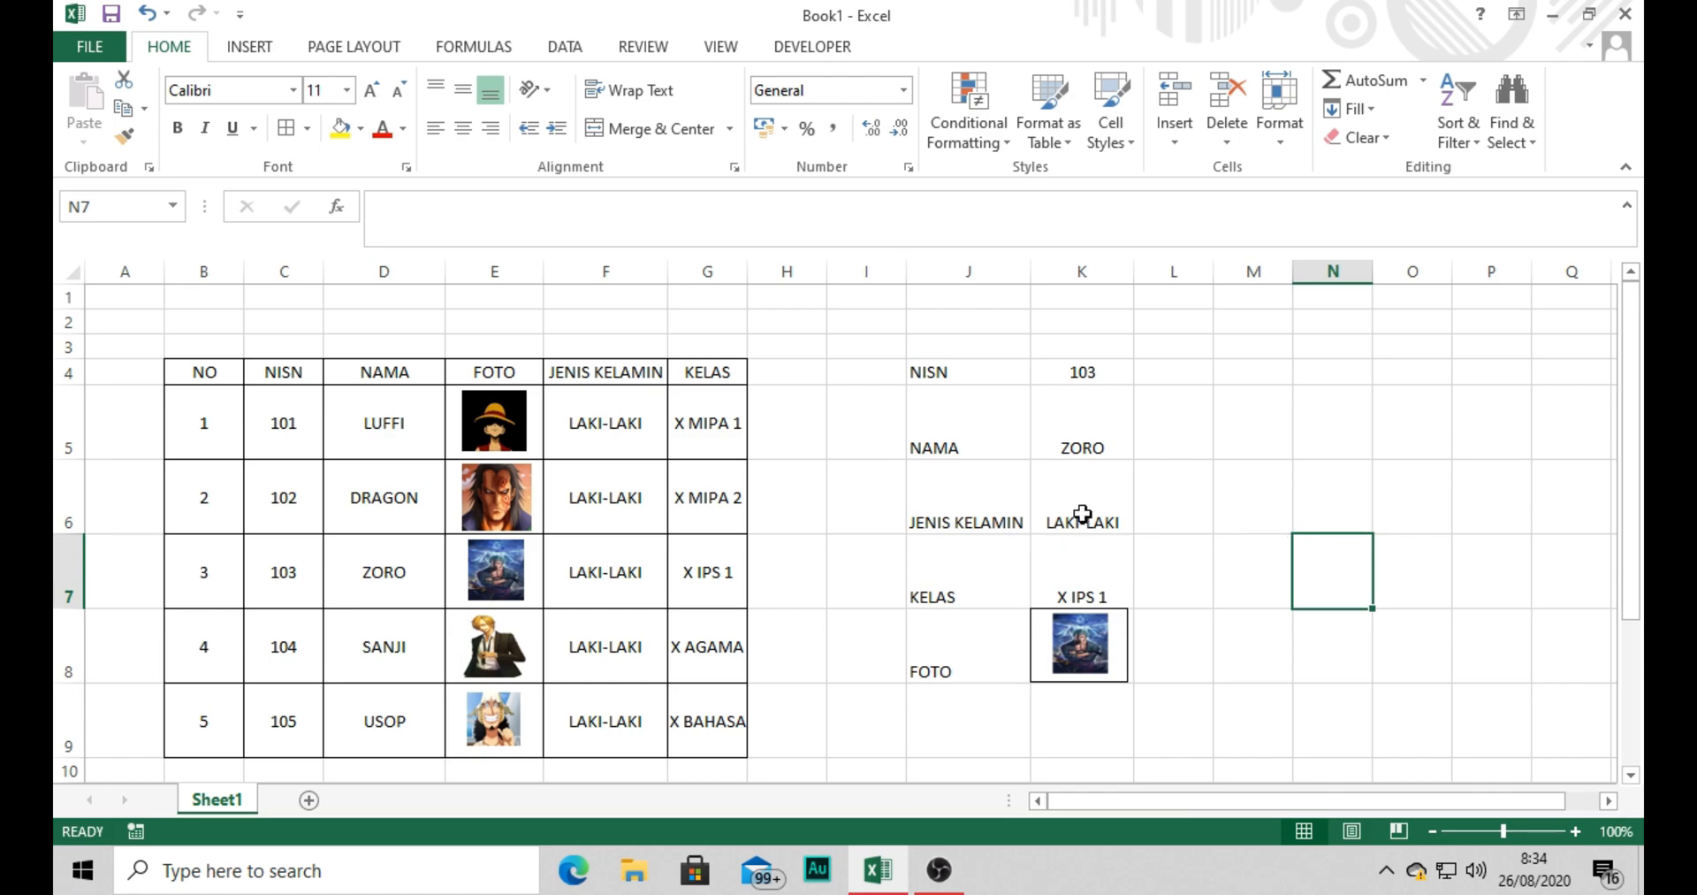
Test the lookup form by choosing NISN 101, 102 and then 104 in cell K4.
{"action": "left_click", "coordinate": [1099, 373]}
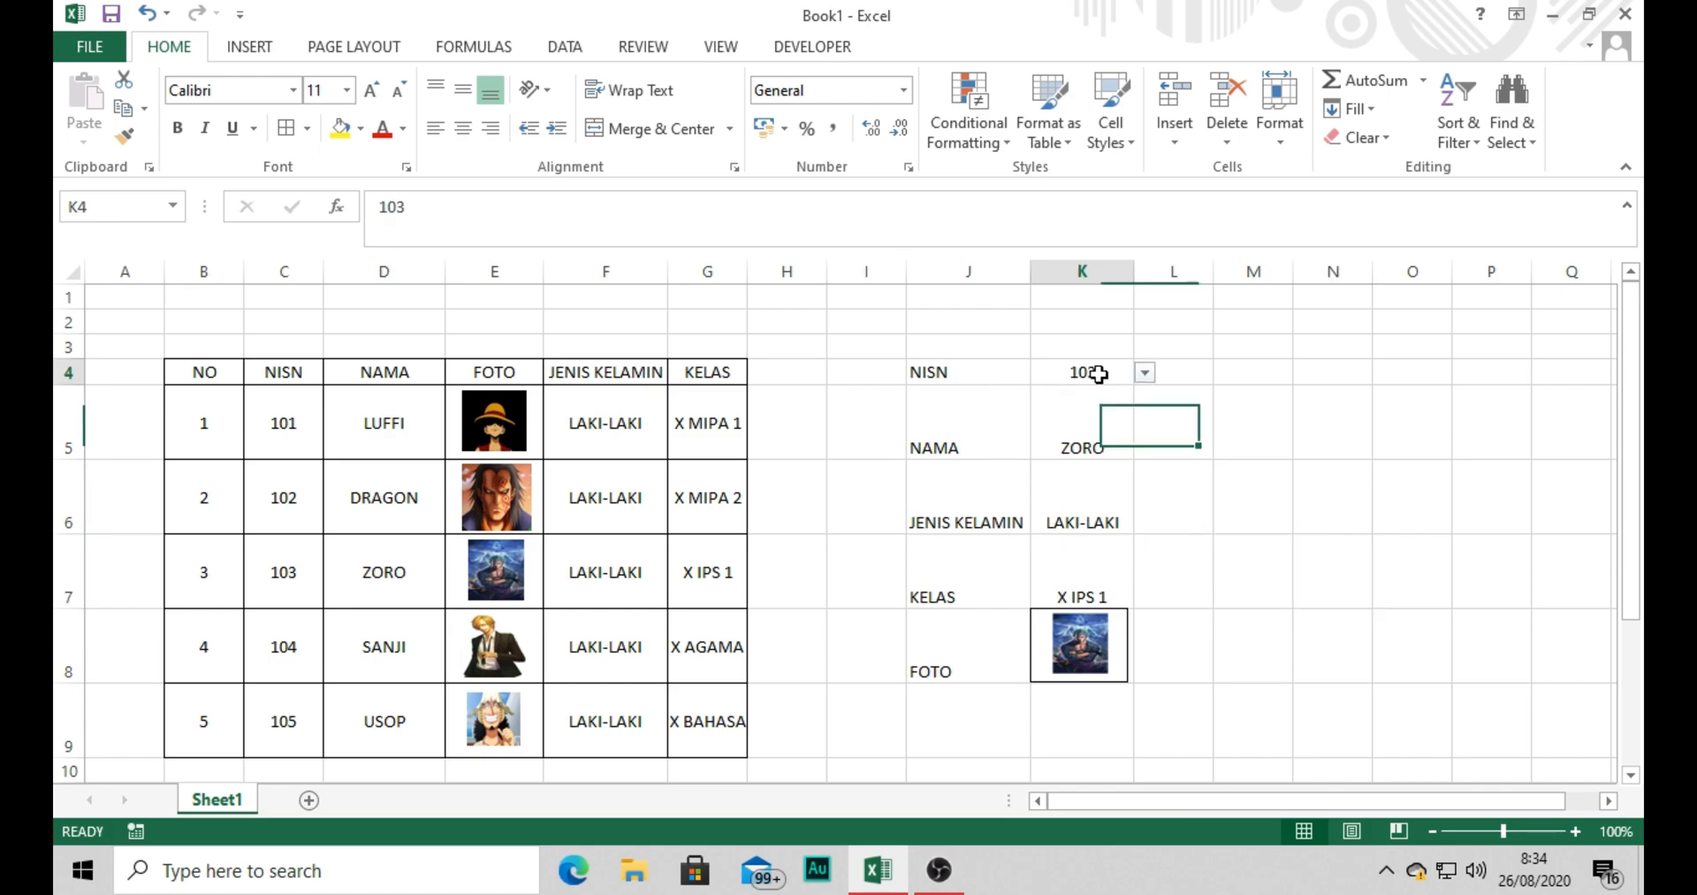
{"action": "left_click", "coordinate": [1146, 374]}
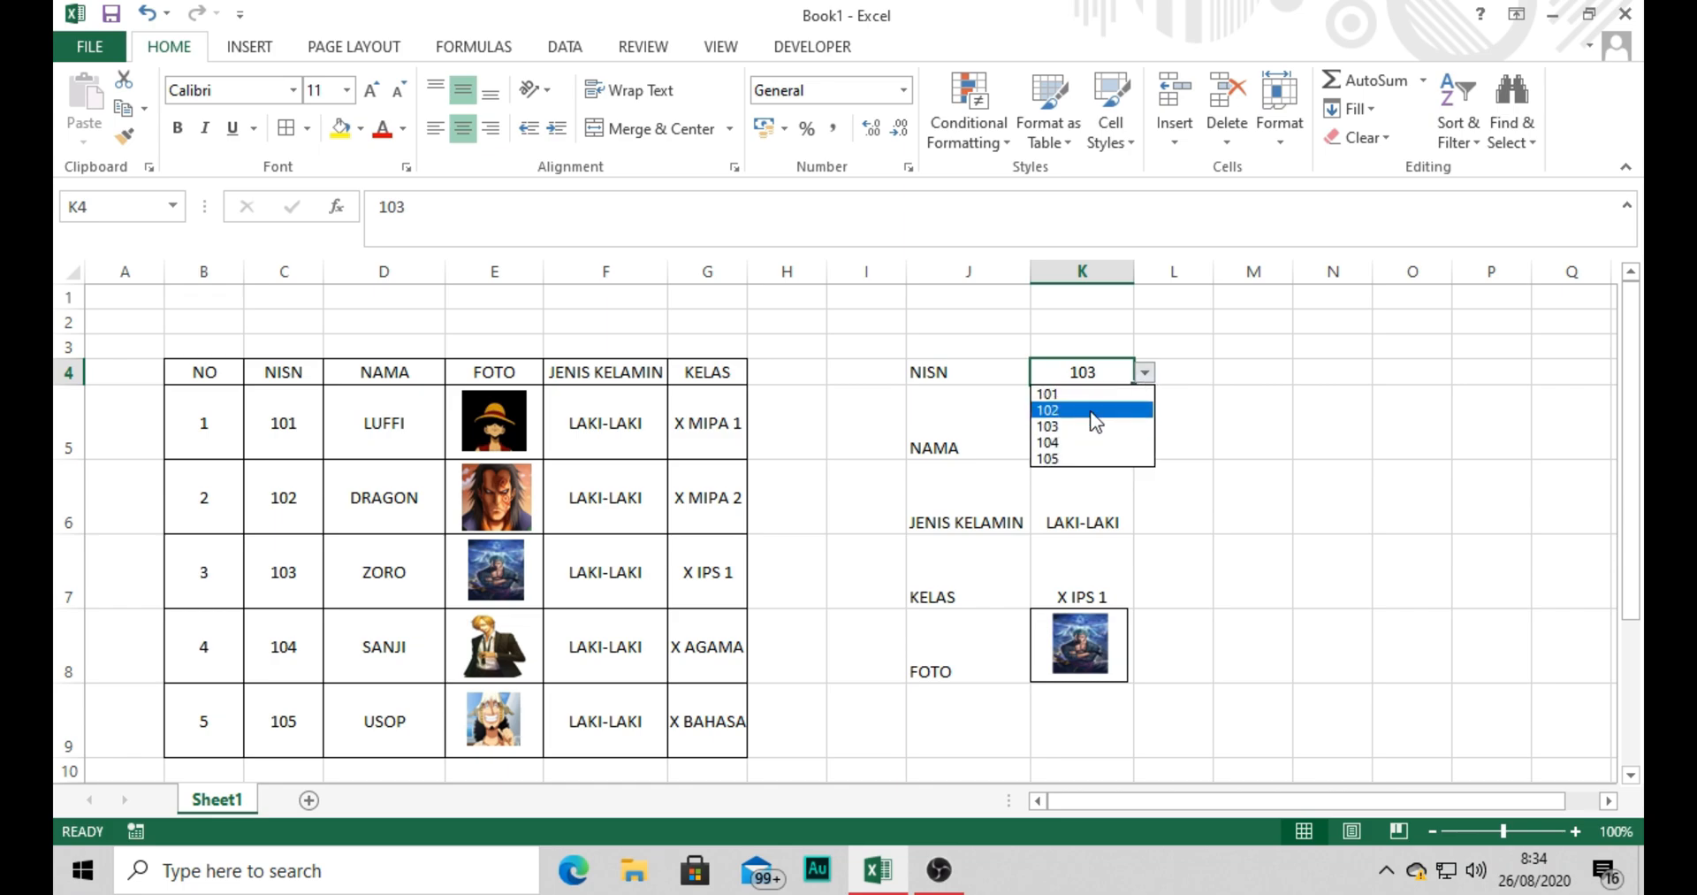
{"action": "left_click", "coordinate": [1096, 400]}
{"action": "left_click", "coordinate": [1144, 378]}
{"action": "left_click", "coordinate": [1110, 411]}
{"action": "left_click", "coordinate": [1148, 378]}
{"action": "left_click", "coordinate": [1092, 442]}
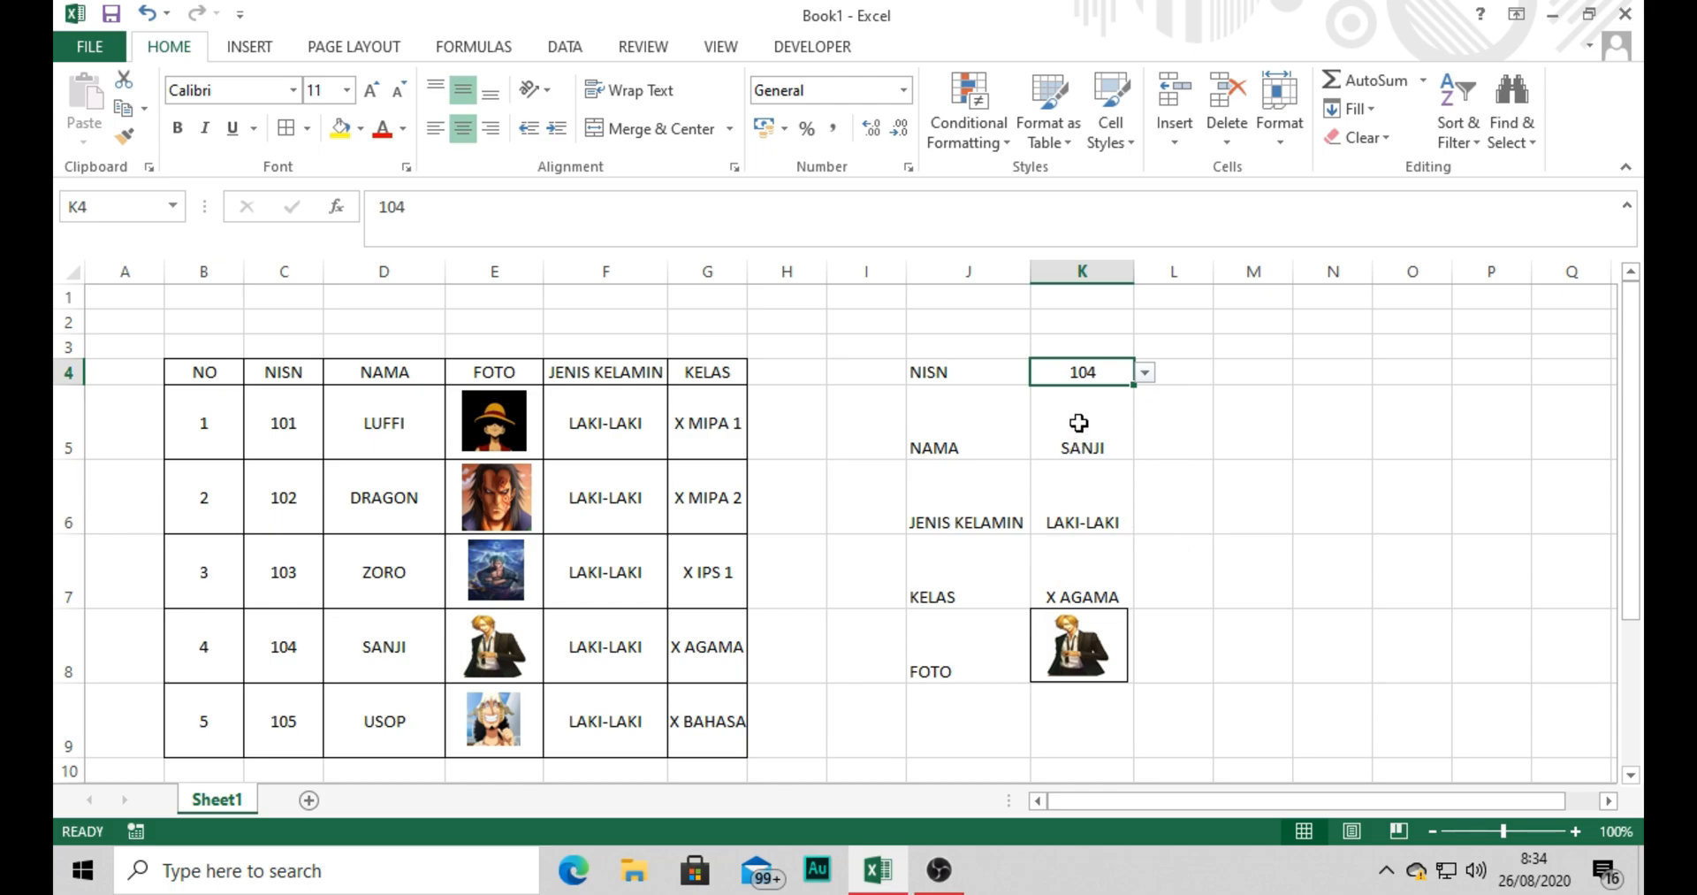
Middle-align the looked-up name, gender and class in K5:K7 vertically.
{"action": "left_click_drag", "start_coordinate": [1079, 432], "coordinate": [1077, 599]}
{"action": "left_click", "coordinate": [456, 92]}
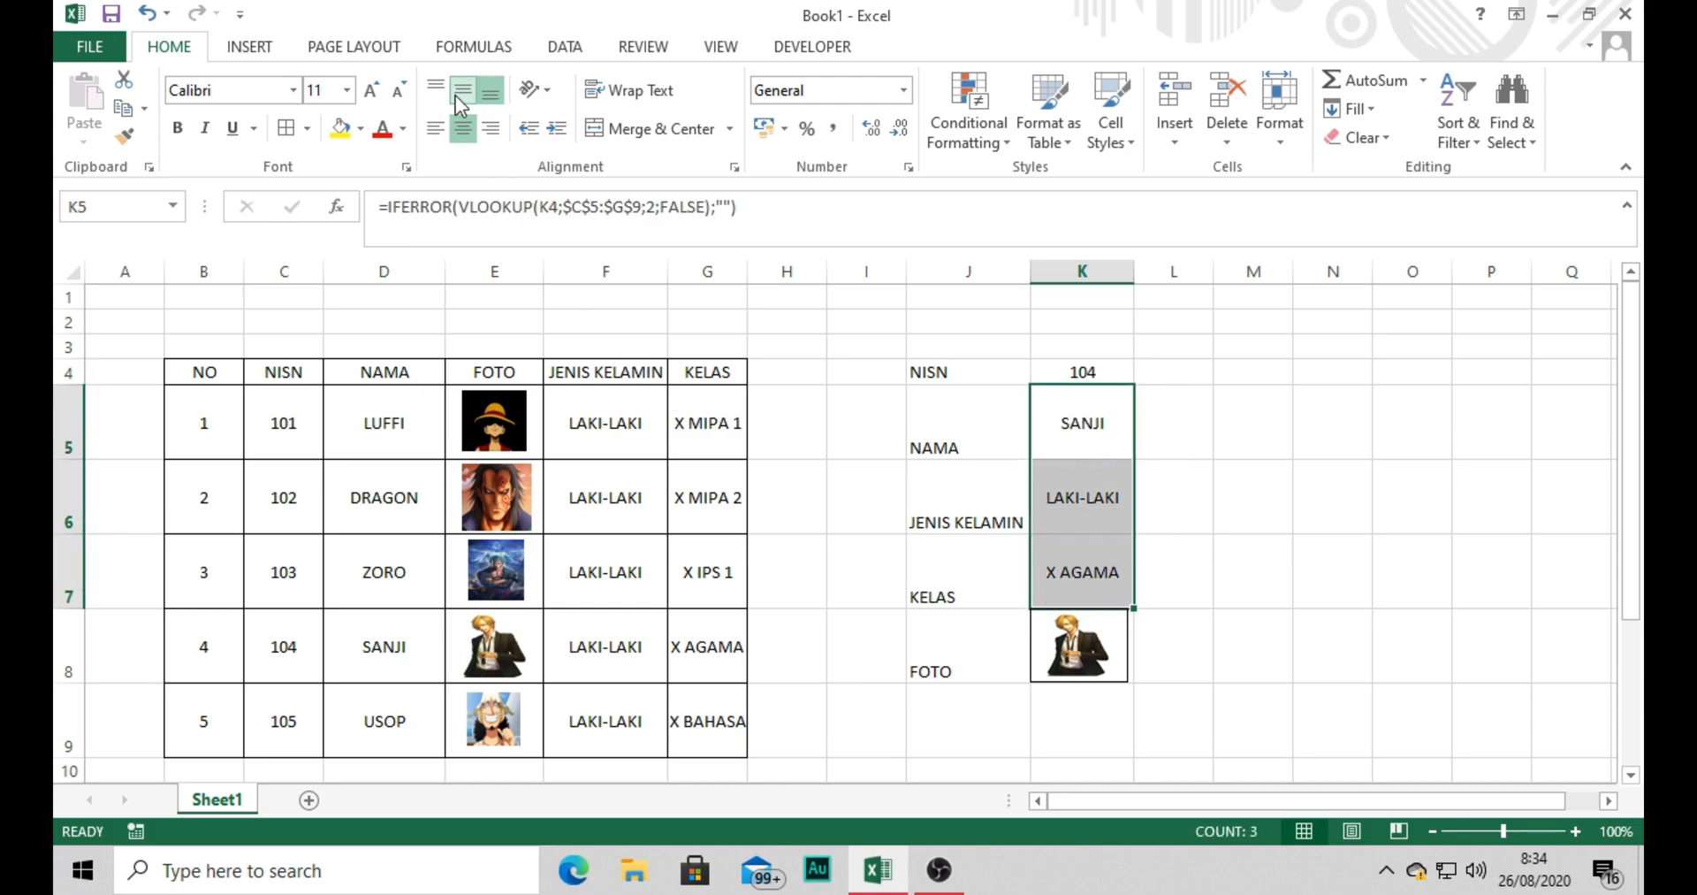
{"action": "left_click", "coordinate": [1185, 550]}
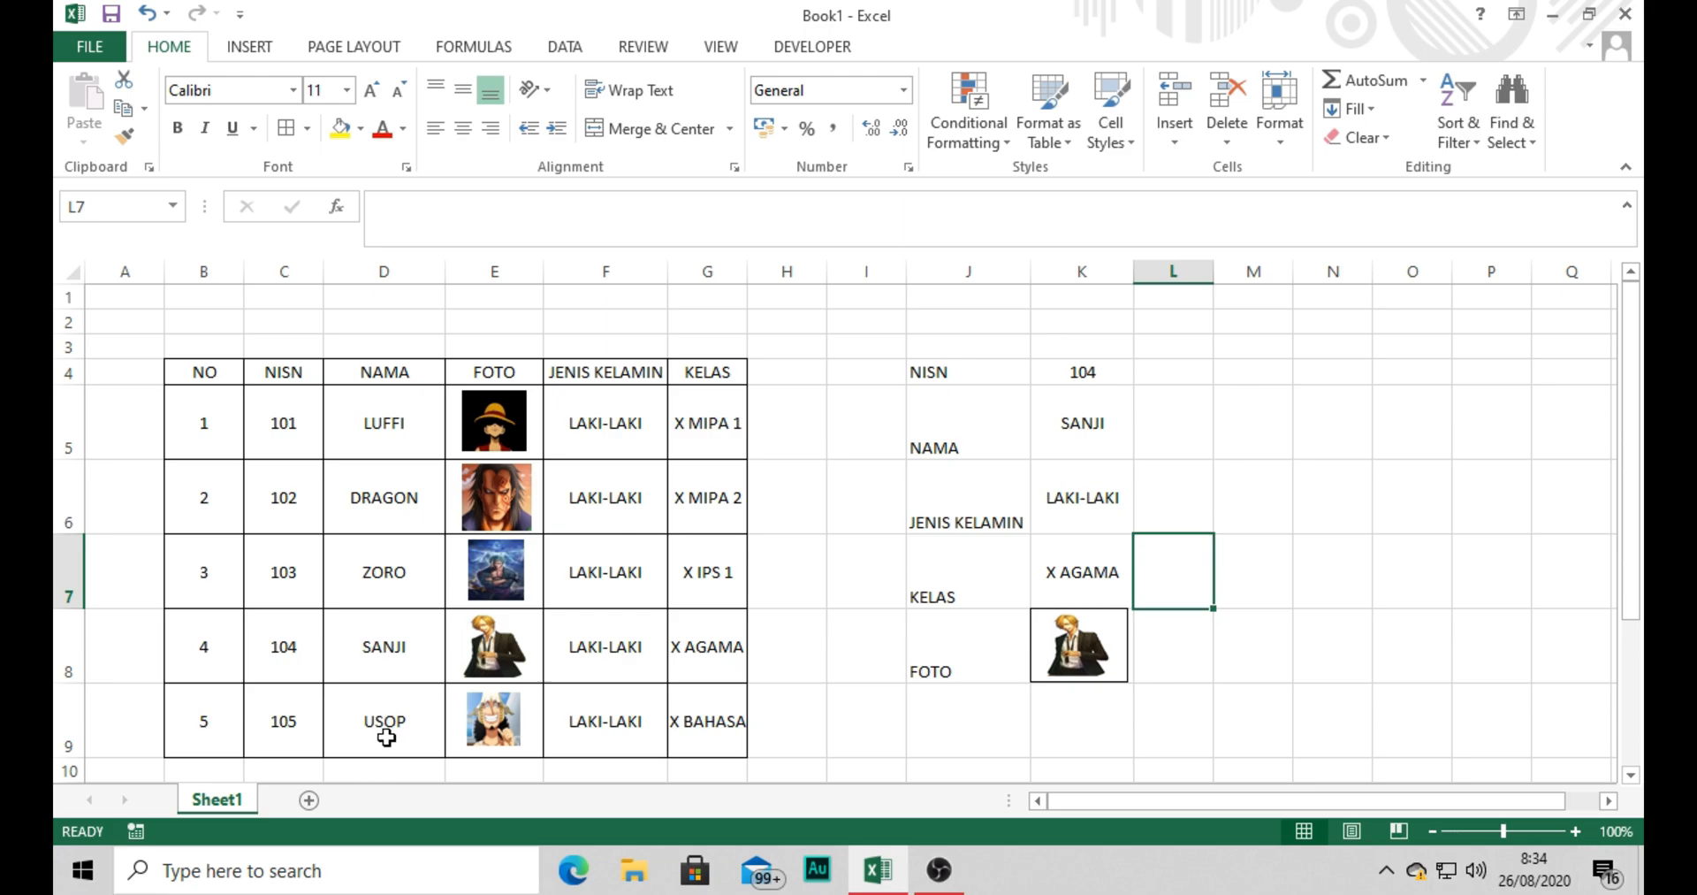
Change the gender of NISN 104 in cell F8 to PEREMPUAN and check the form's gender result in K6.
{"action": "left_click", "coordinate": [590, 447]}
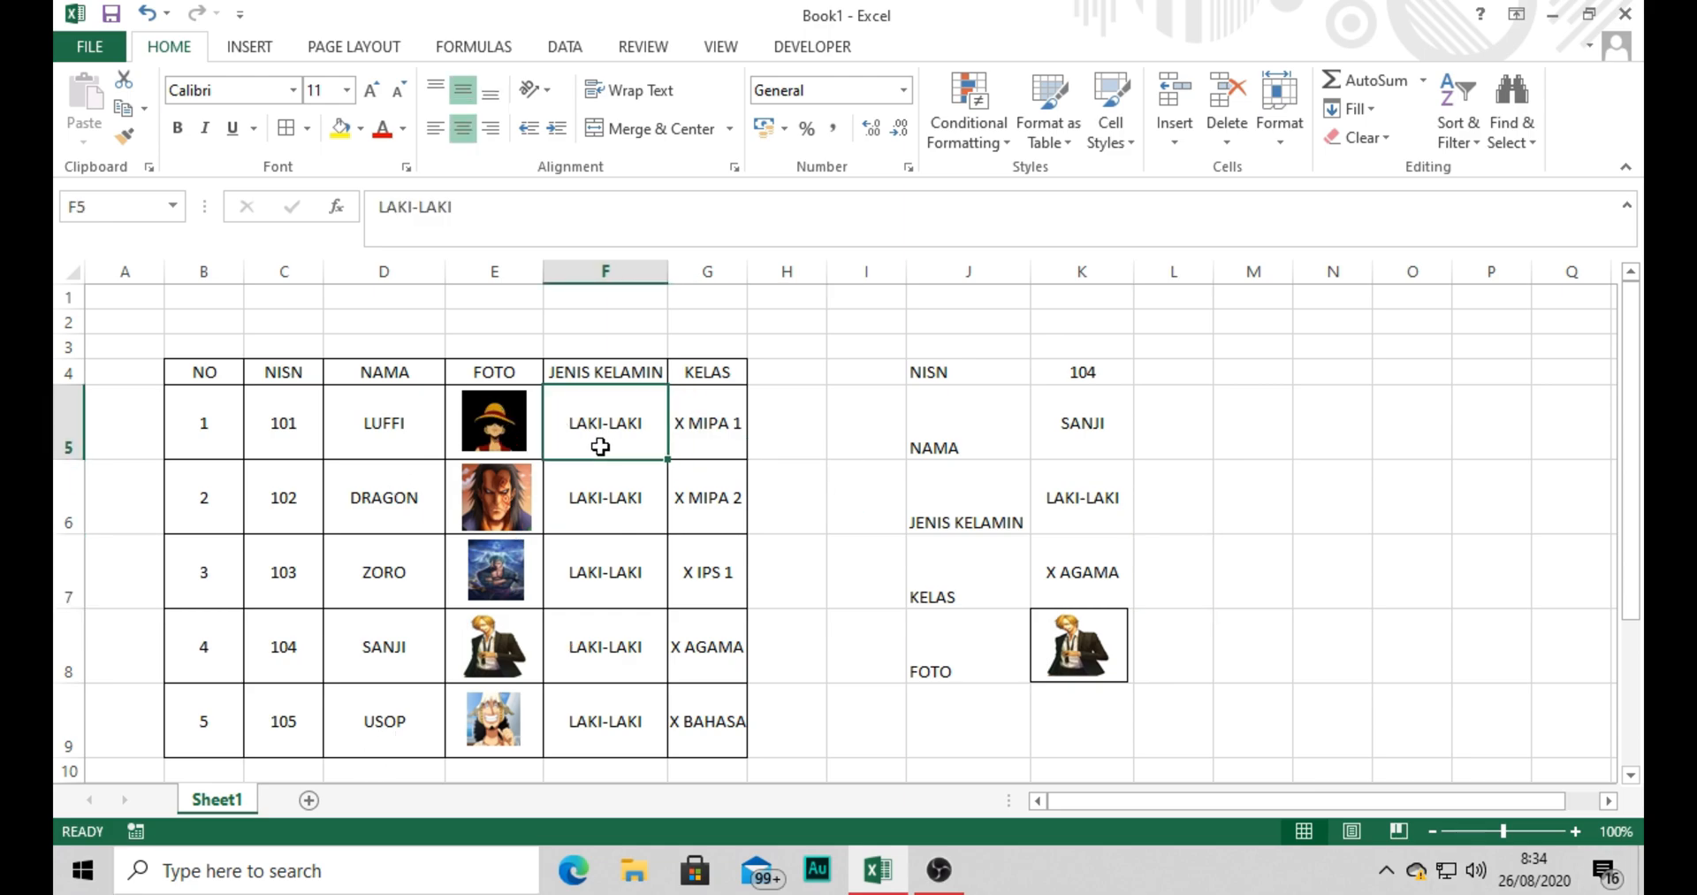
{"action": "left_click", "coordinate": [601, 636]}
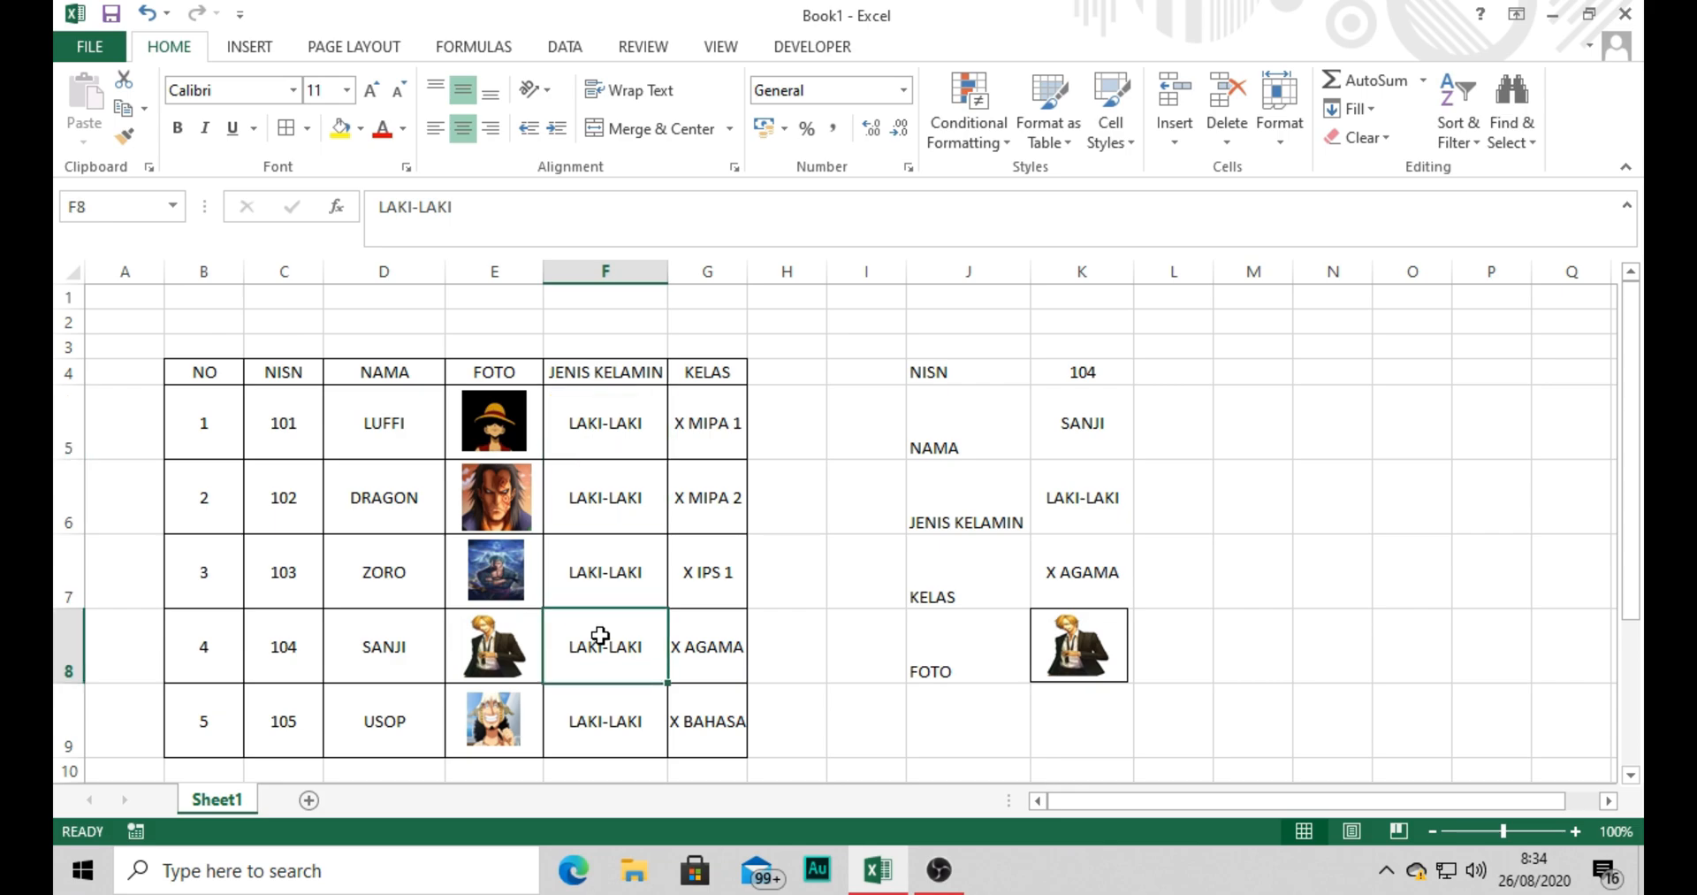
{"action": "type", "text": "PEREMPUAN"}
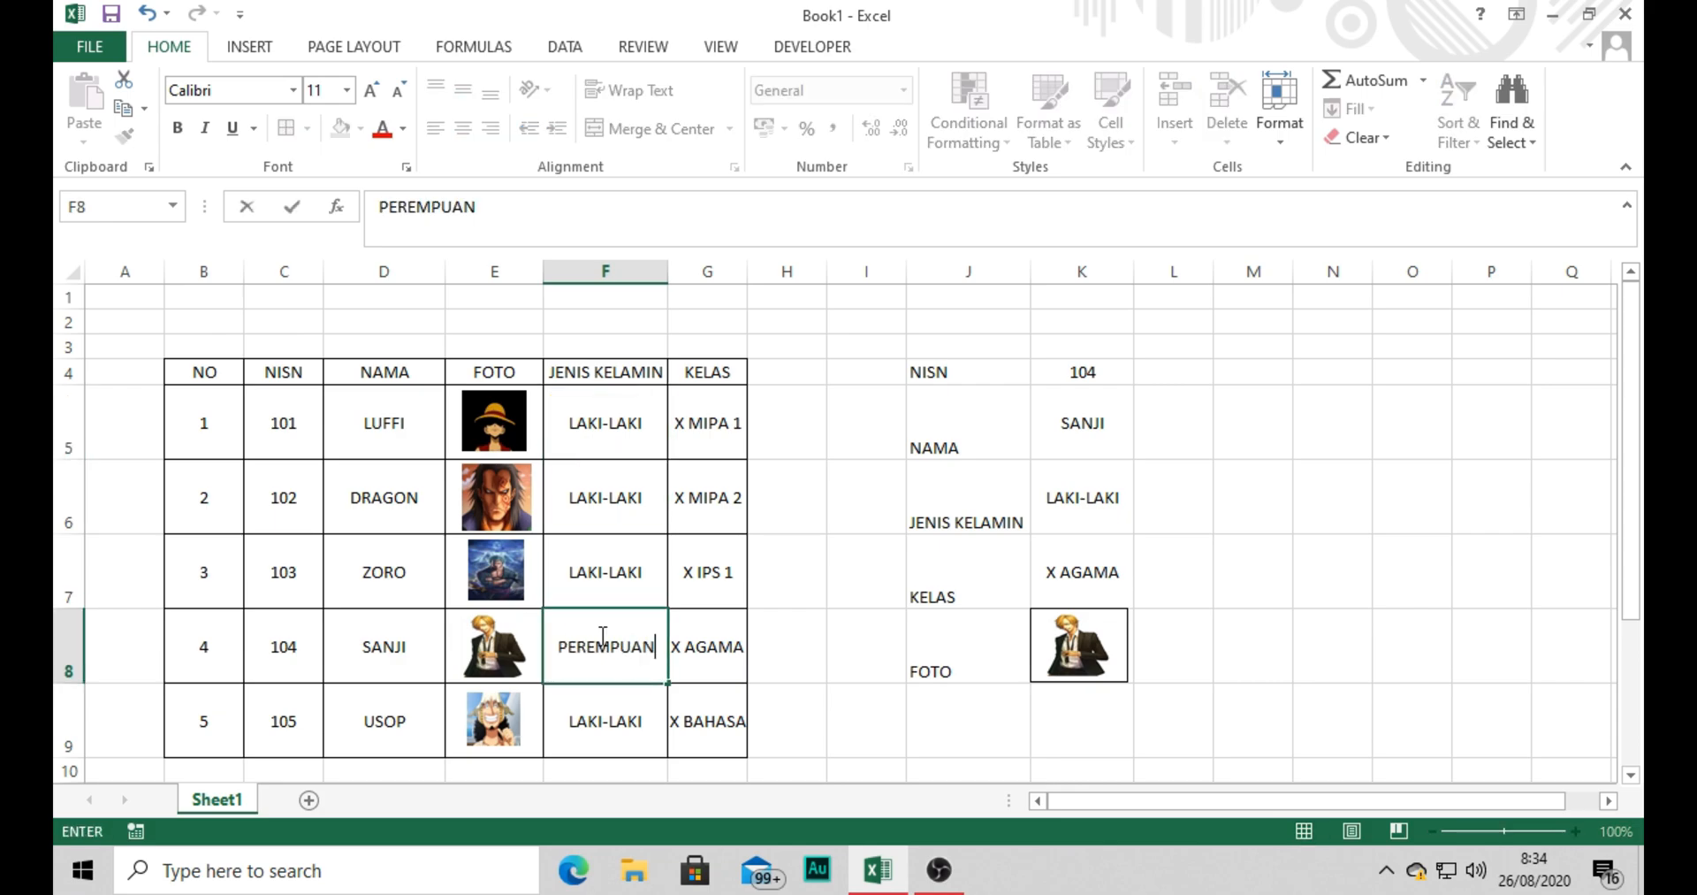
{"action": "key", "text": "Return"}
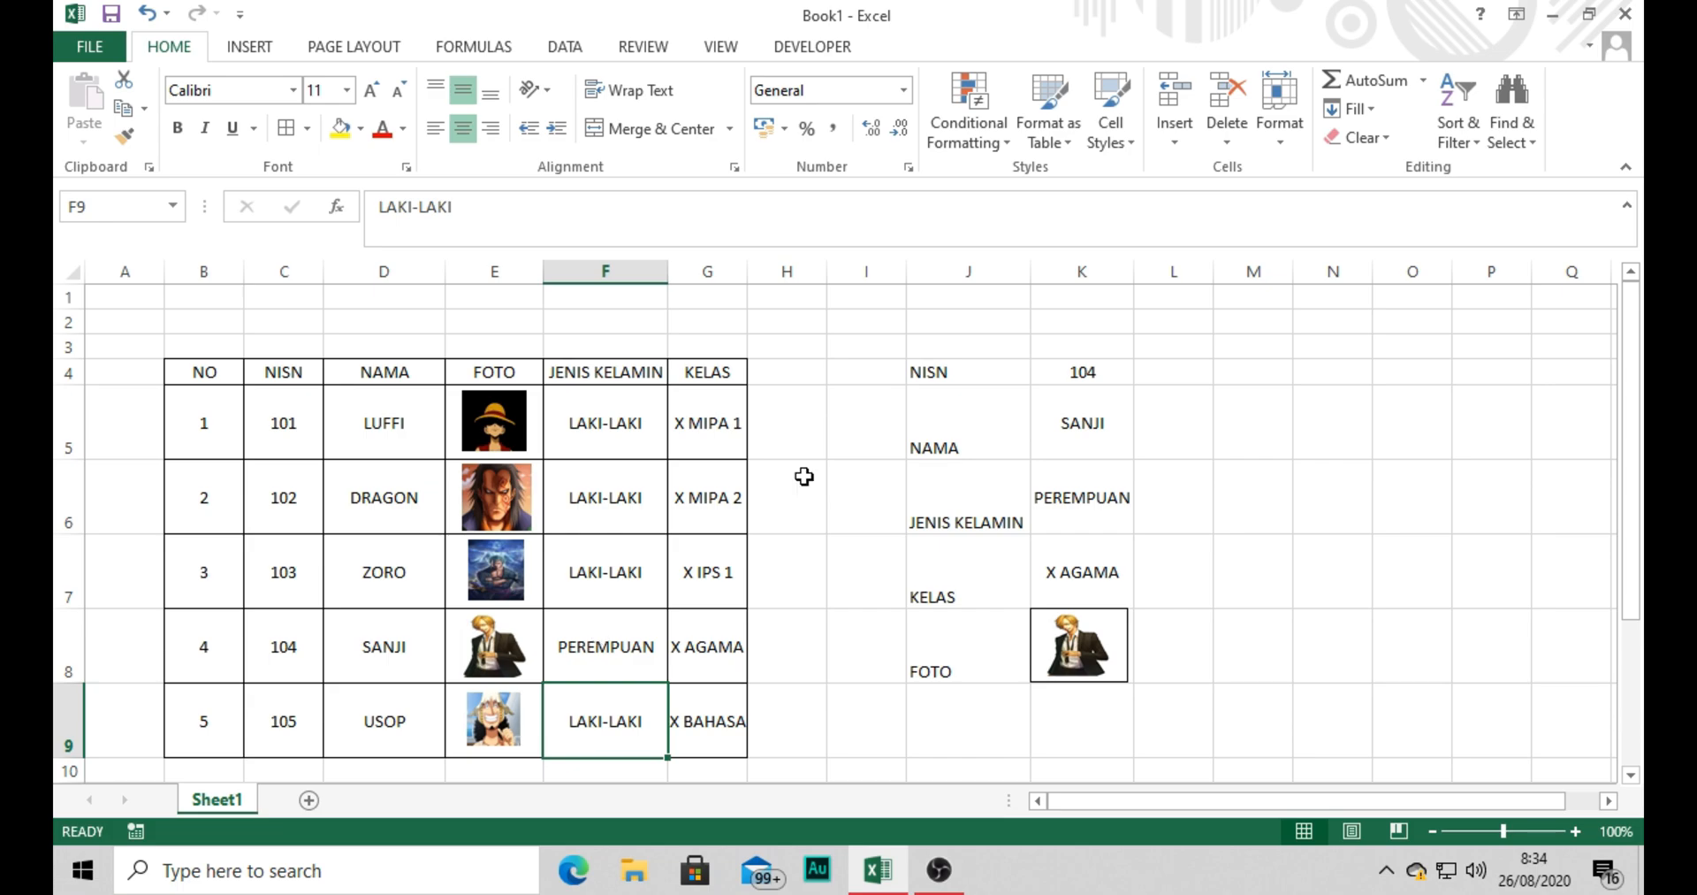
{"action": "left_click", "coordinate": [1090, 525]}
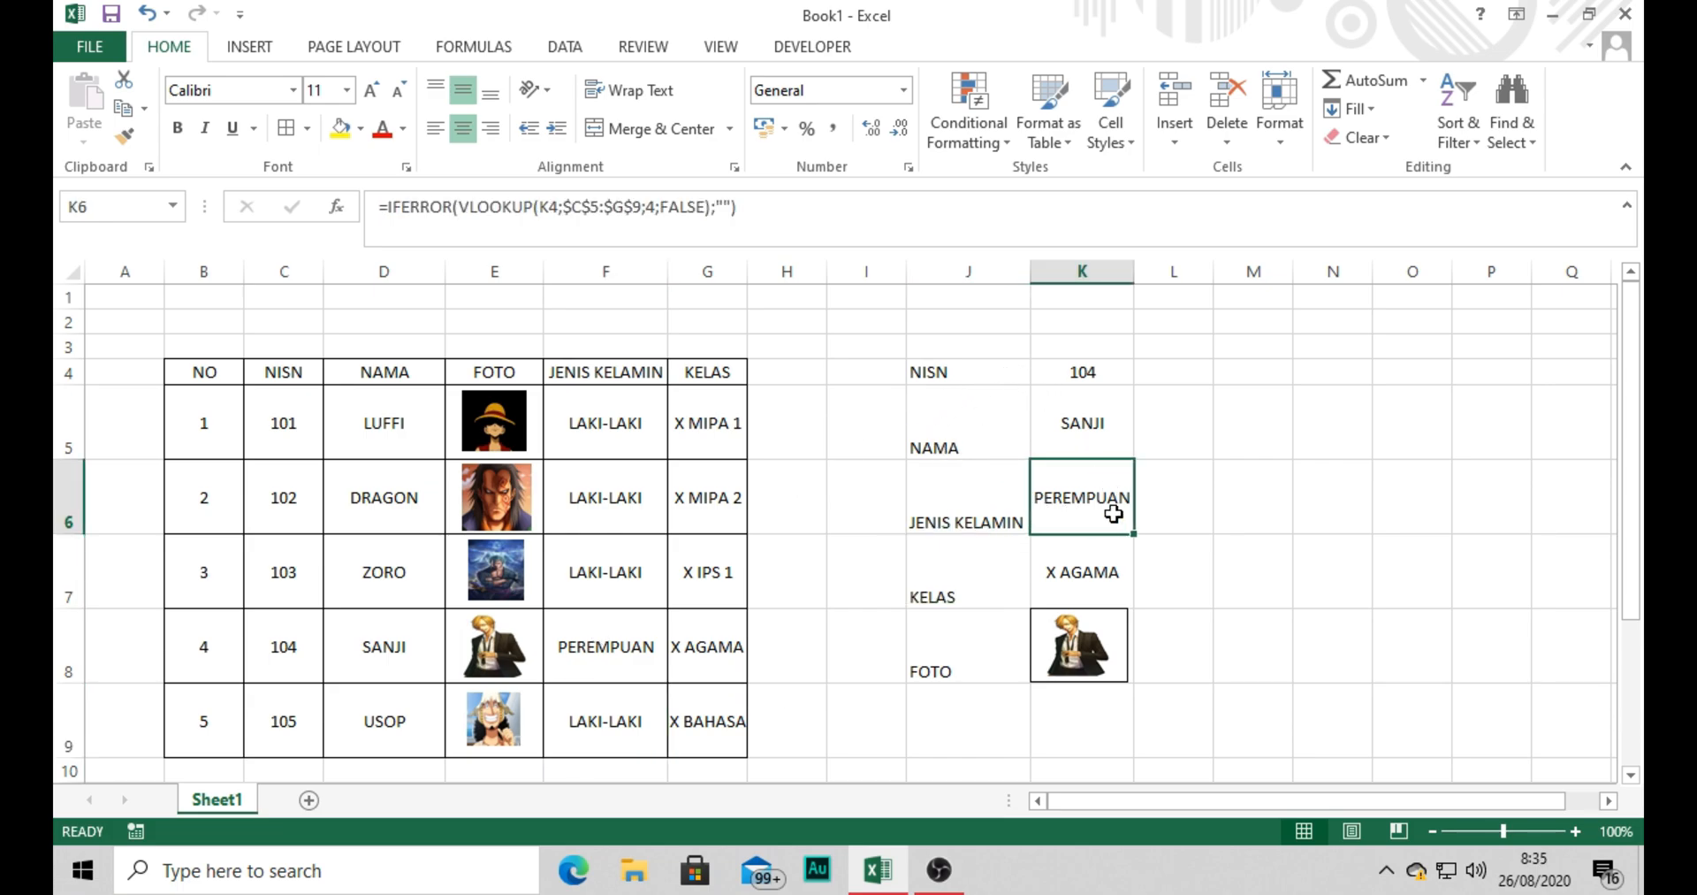
Middle-align the form labels in J4:J8 vertically.
{"action": "left_click_drag", "start_coordinate": [930, 376], "coordinate": [962, 662]}
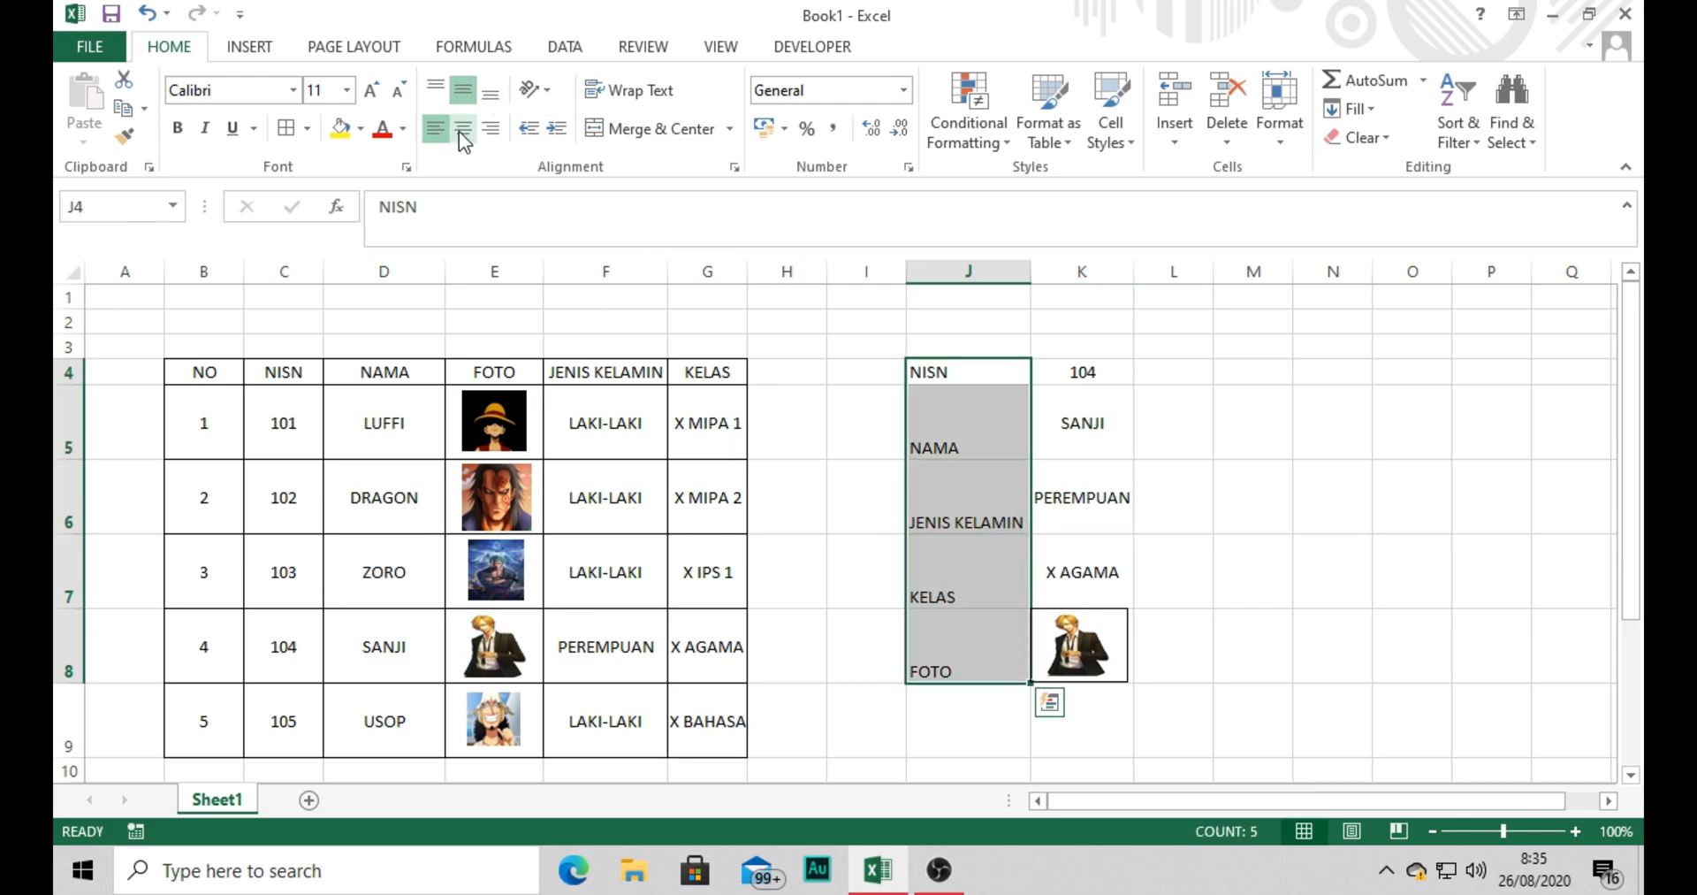
{"action": "left_click", "coordinate": [473, 95]}
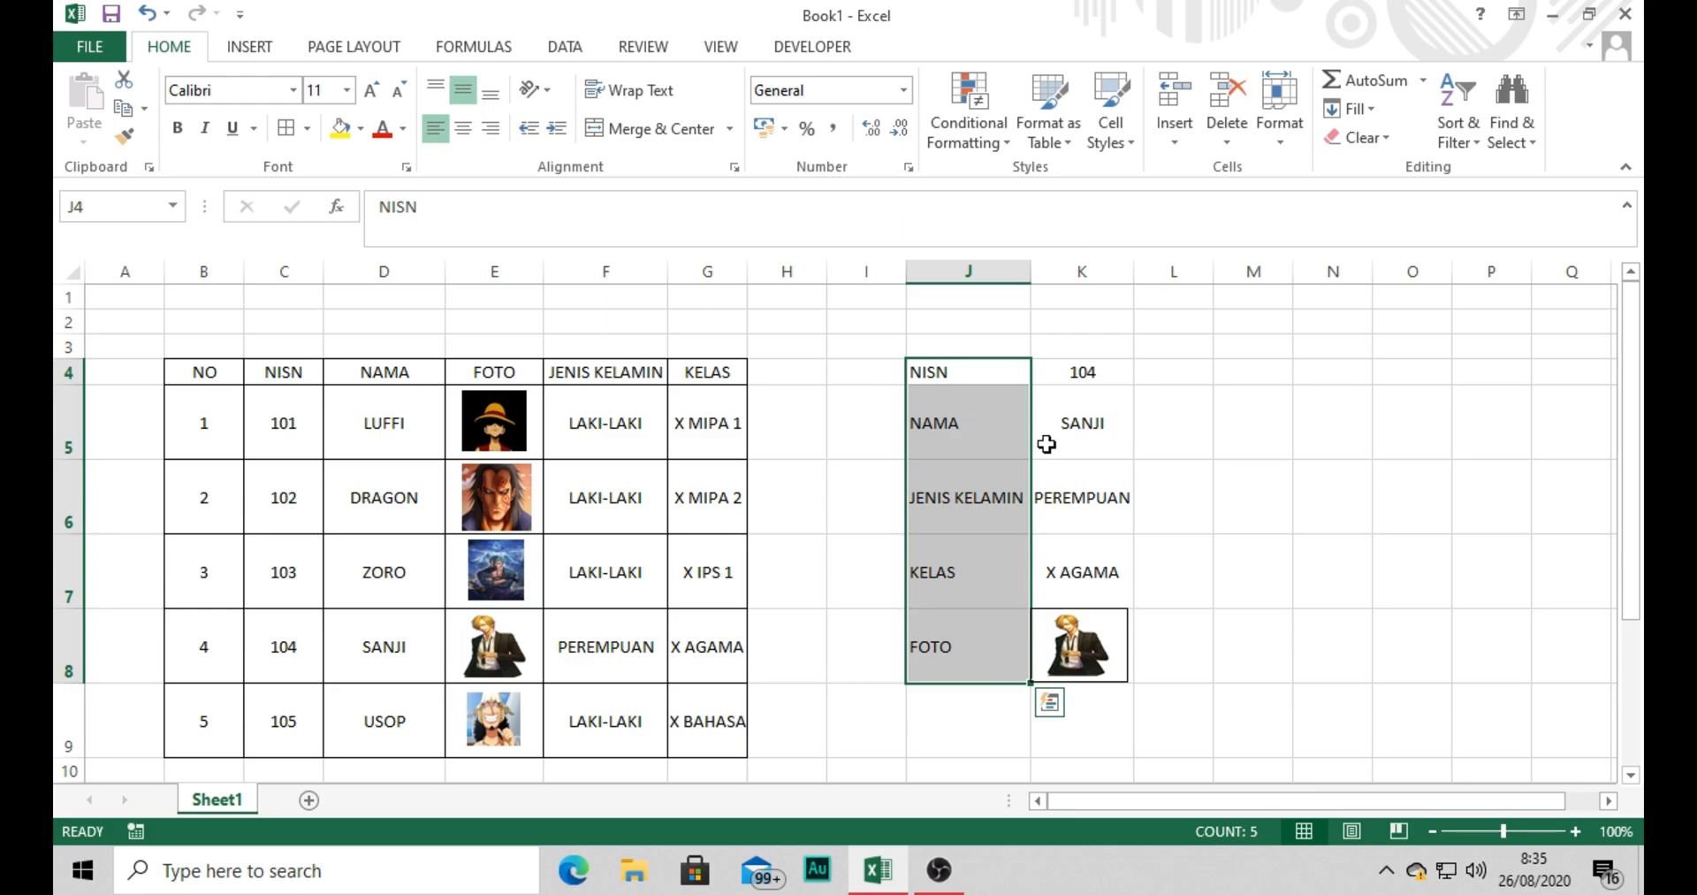
{"action": "left_click", "coordinate": [1158, 448]}
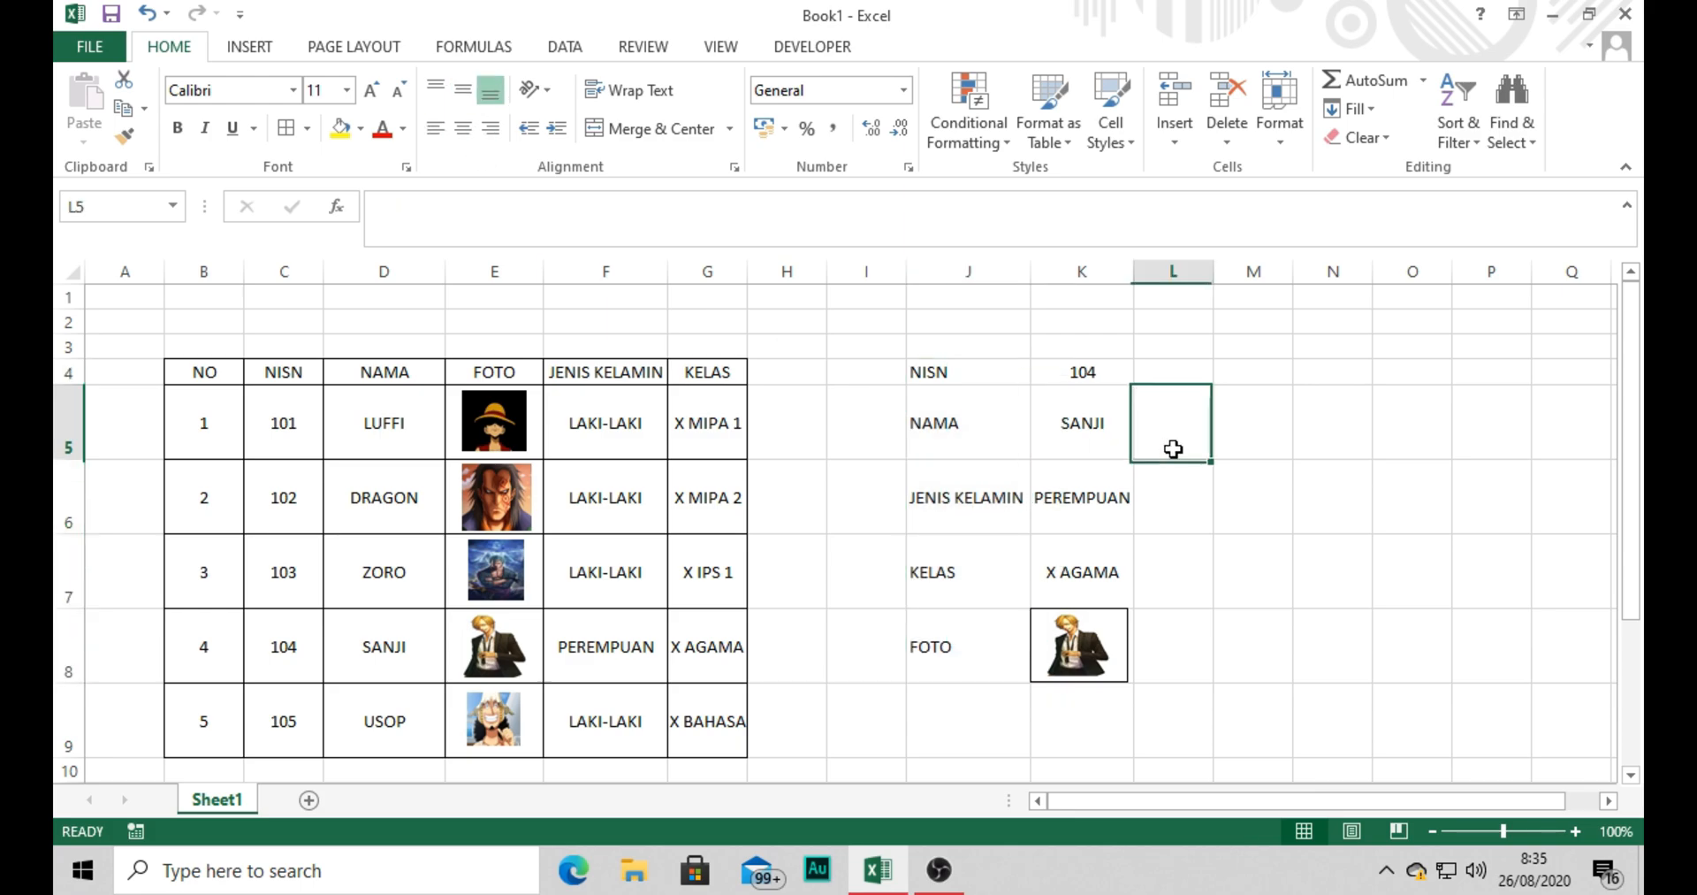
Review the row height setting of table rows 5 to 9.
{"action": "left_click", "coordinate": [320, 466]}
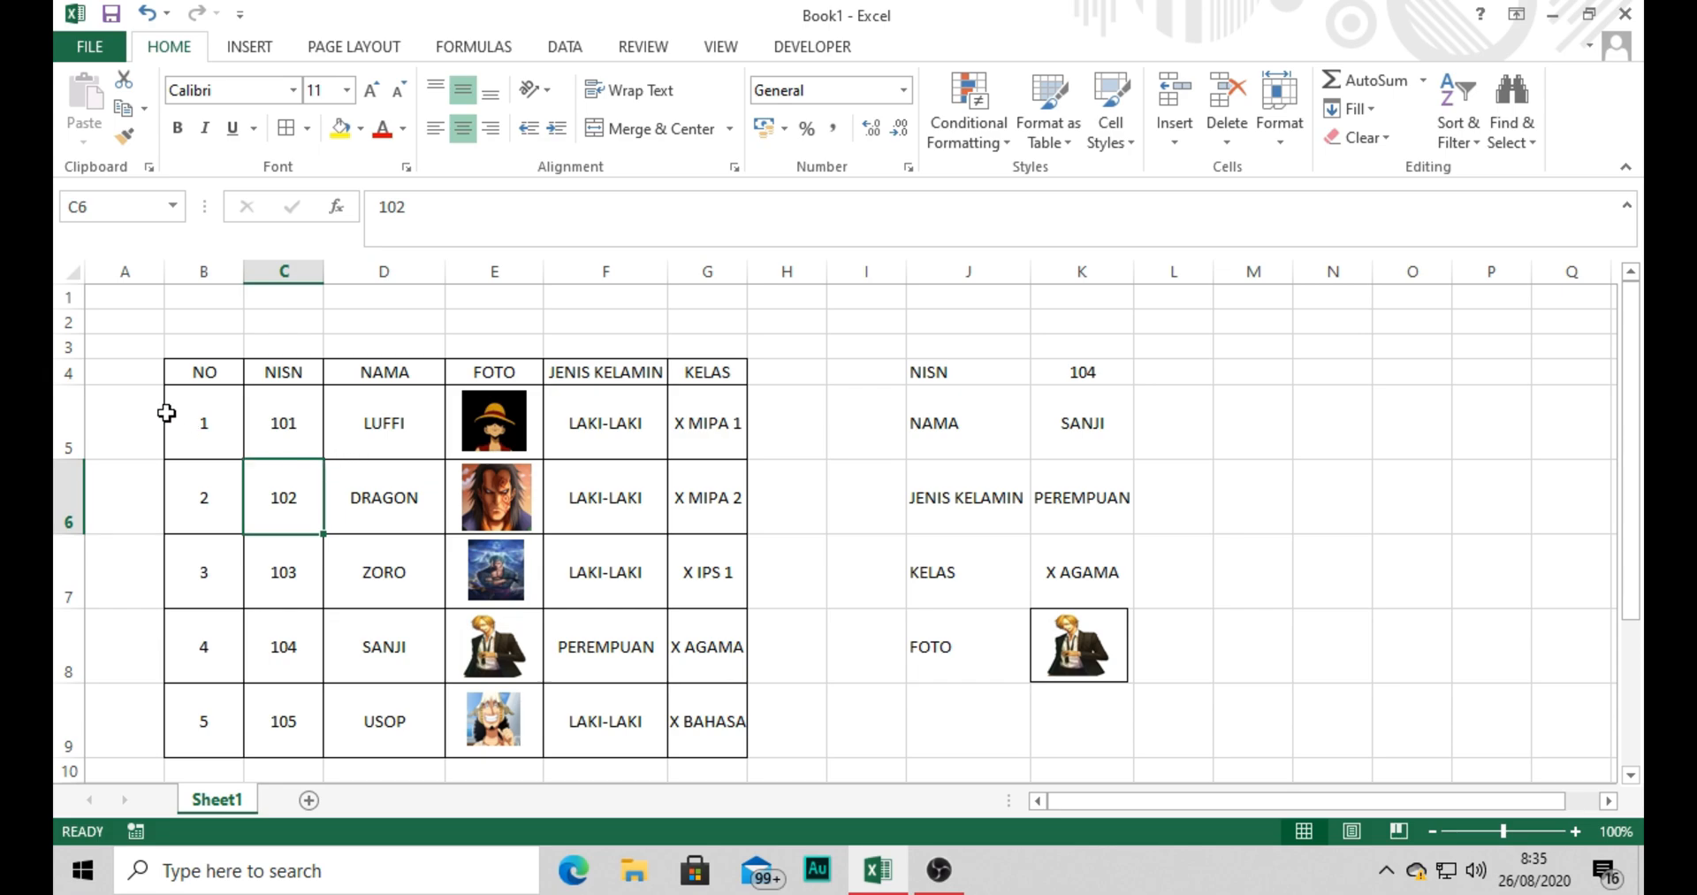
{"action": "left_click_drag", "start_coordinate": [194, 366], "coordinate": [675, 706]}
{"action": "left_click", "coordinate": [663, 580]}
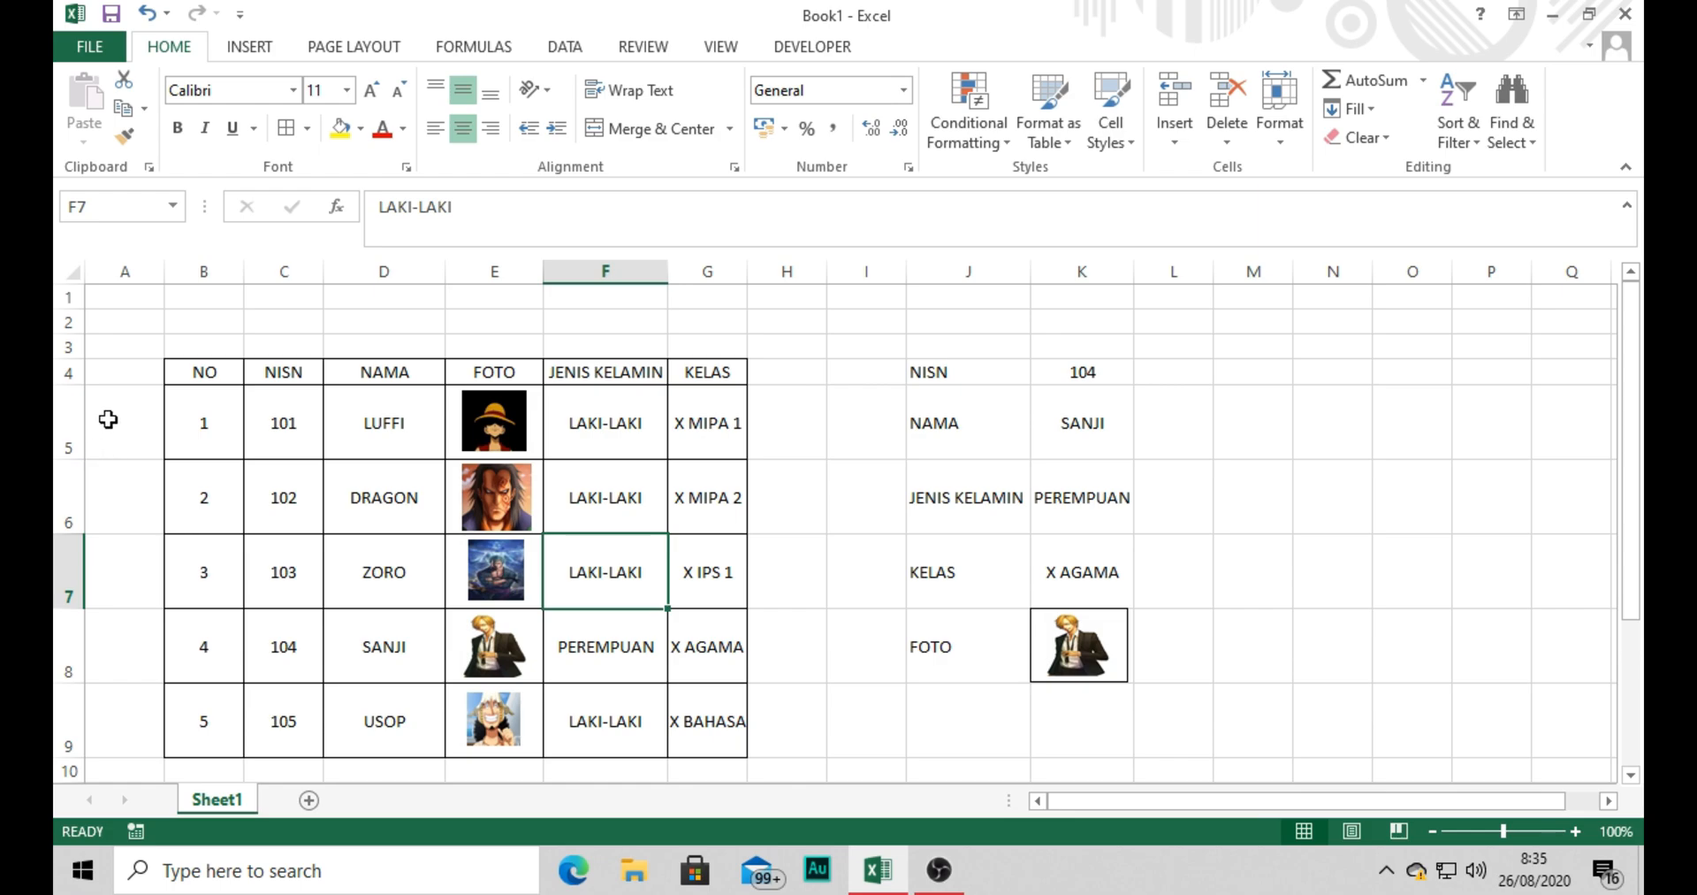
{"action": "left_click_drag", "start_coordinate": [62, 416], "coordinate": [56, 703]}
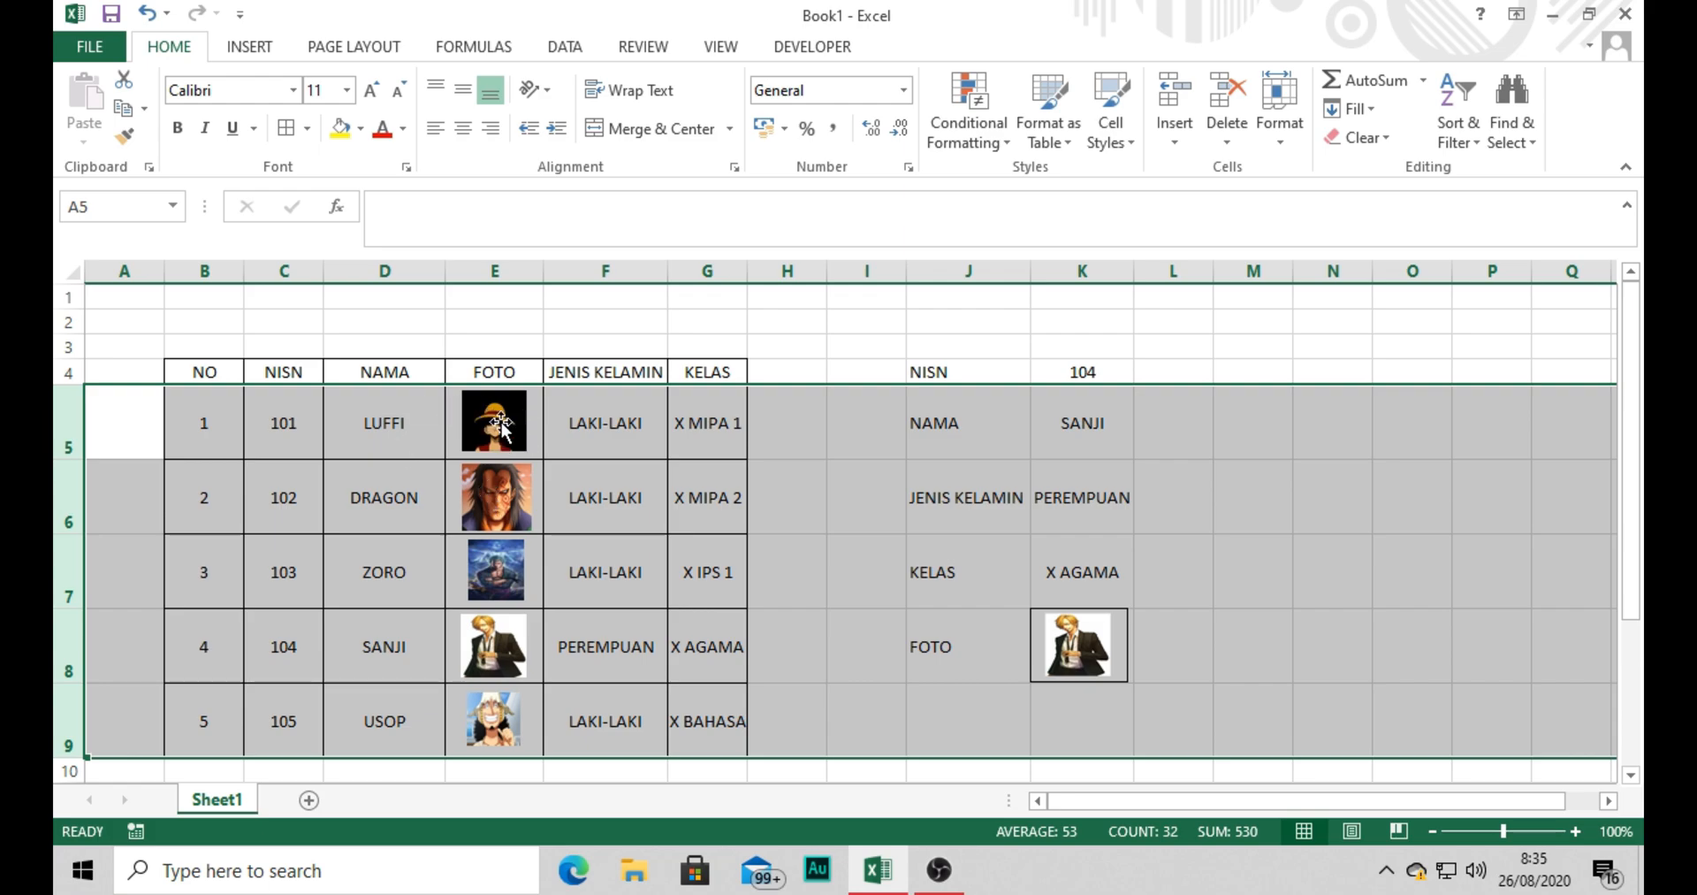
{"action": "left_click", "coordinate": [261, 336]}
{"action": "left_click_drag", "start_coordinate": [68, 417], "coordinate": [70, 713]}
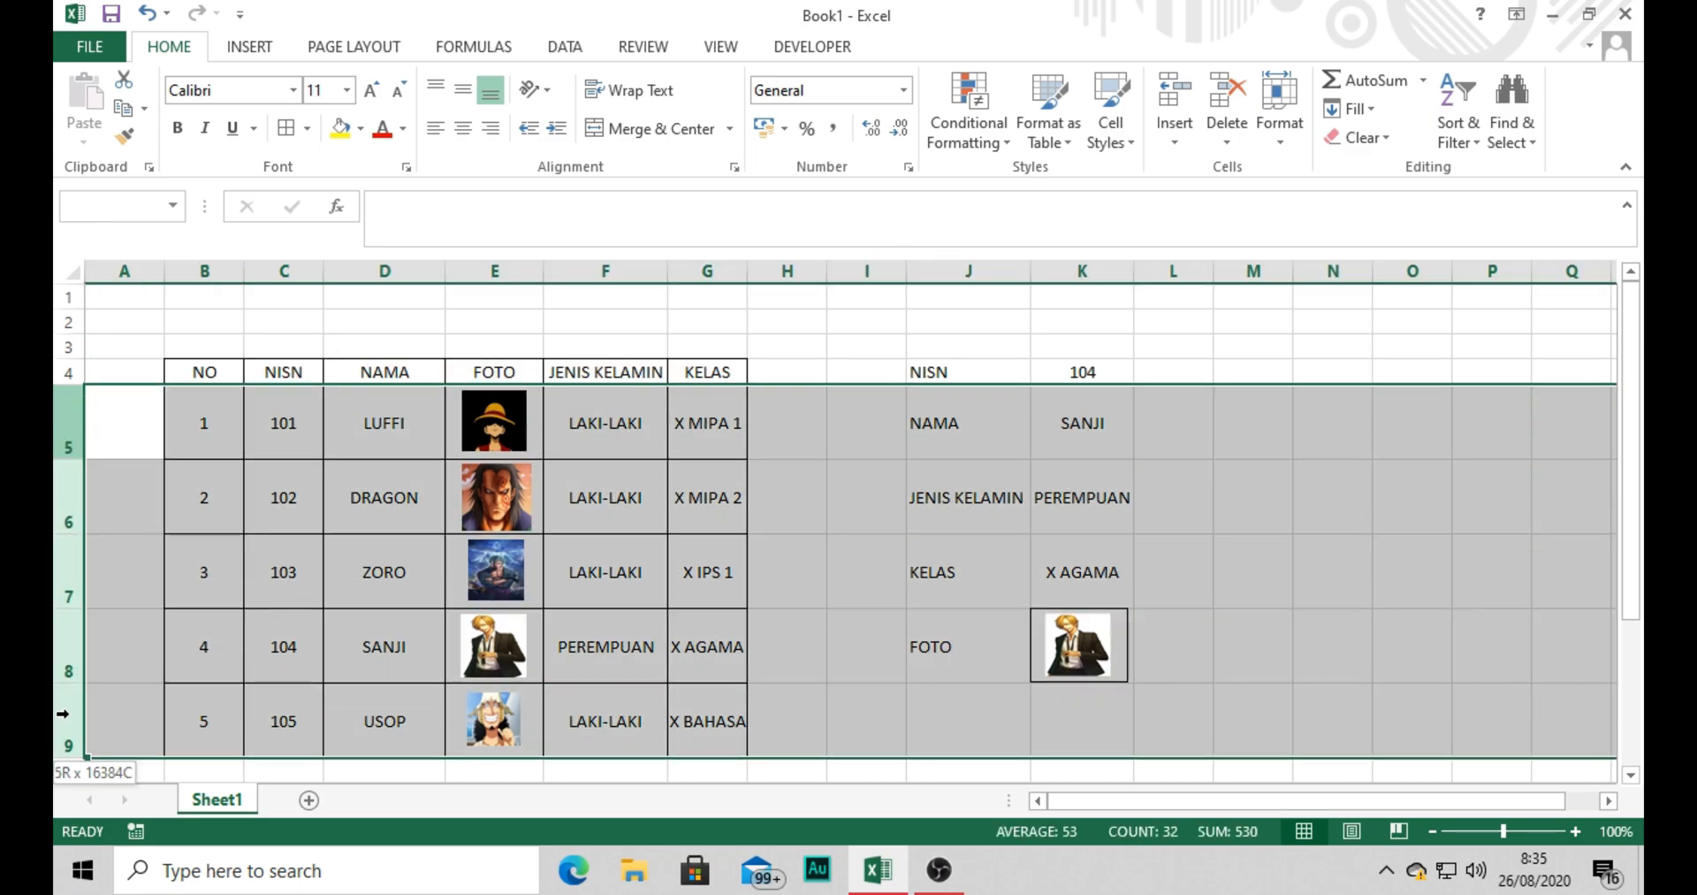
{"action": "right_click", "coordinate": [68, 564]}
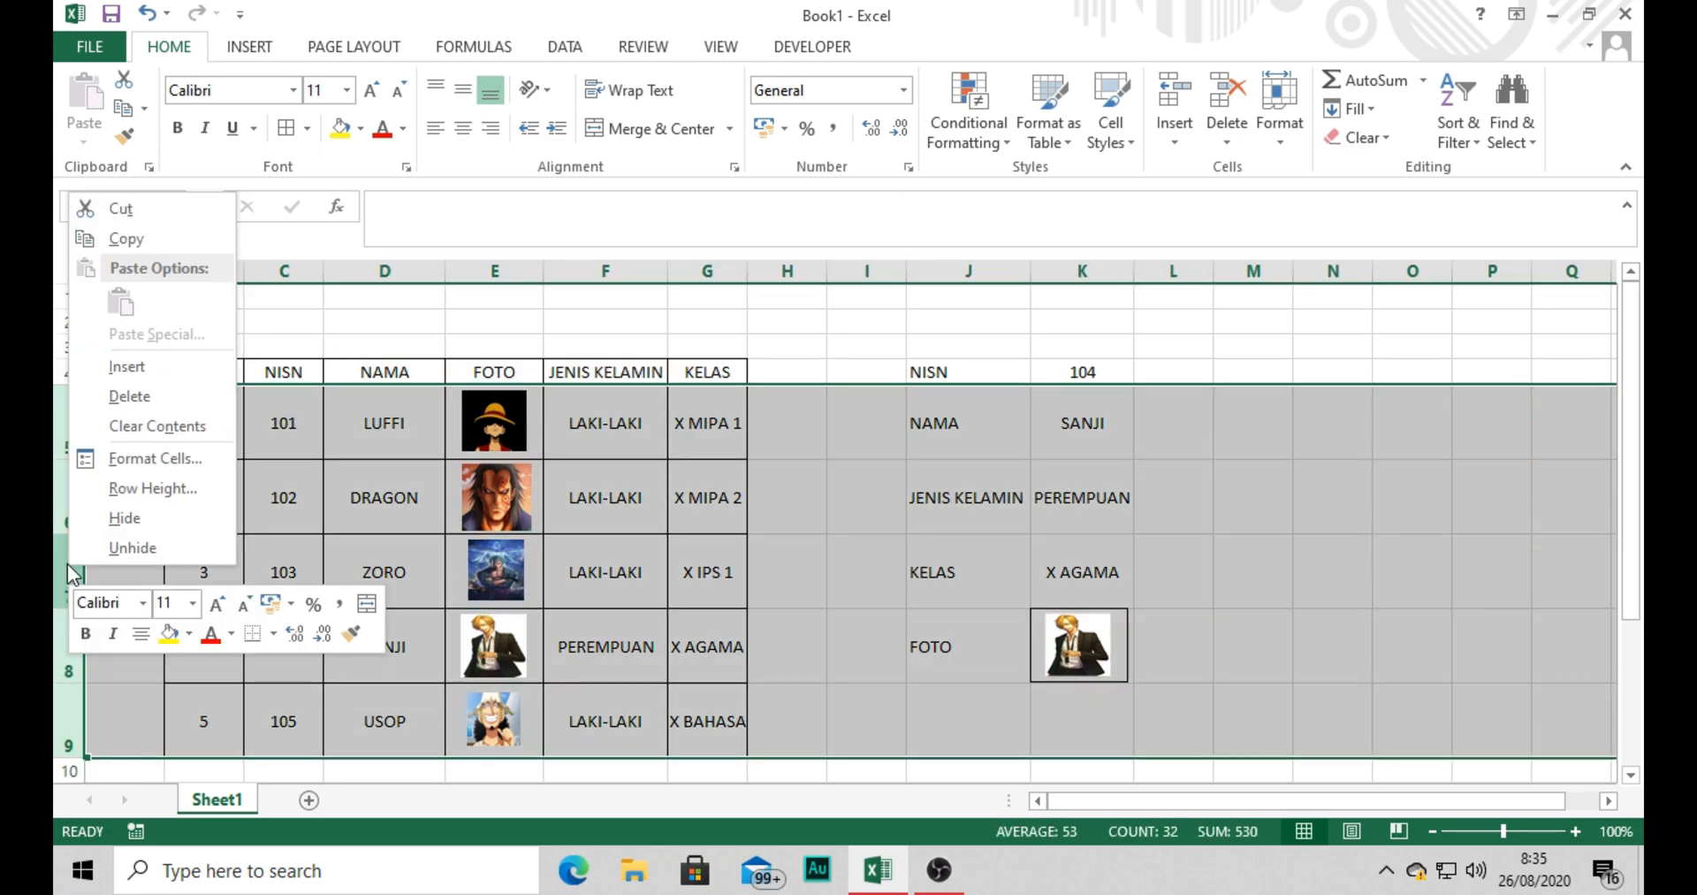
{"action": "left_click", "coordinate": [129, 492]}
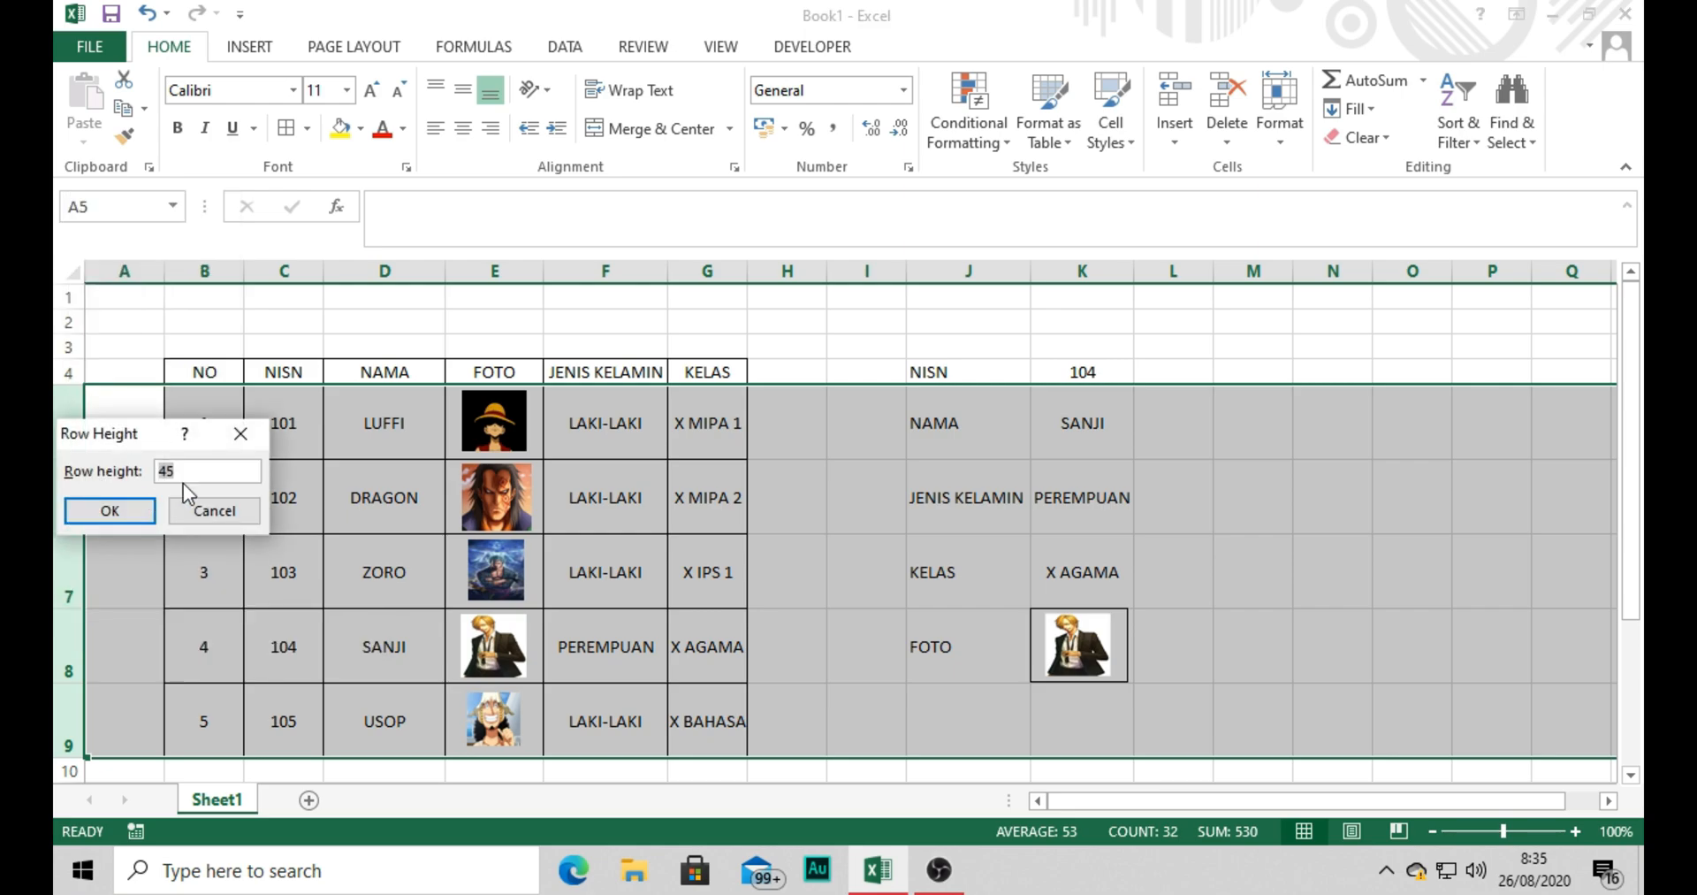
{"action": "left_click", "coordinate": [135, 511]}
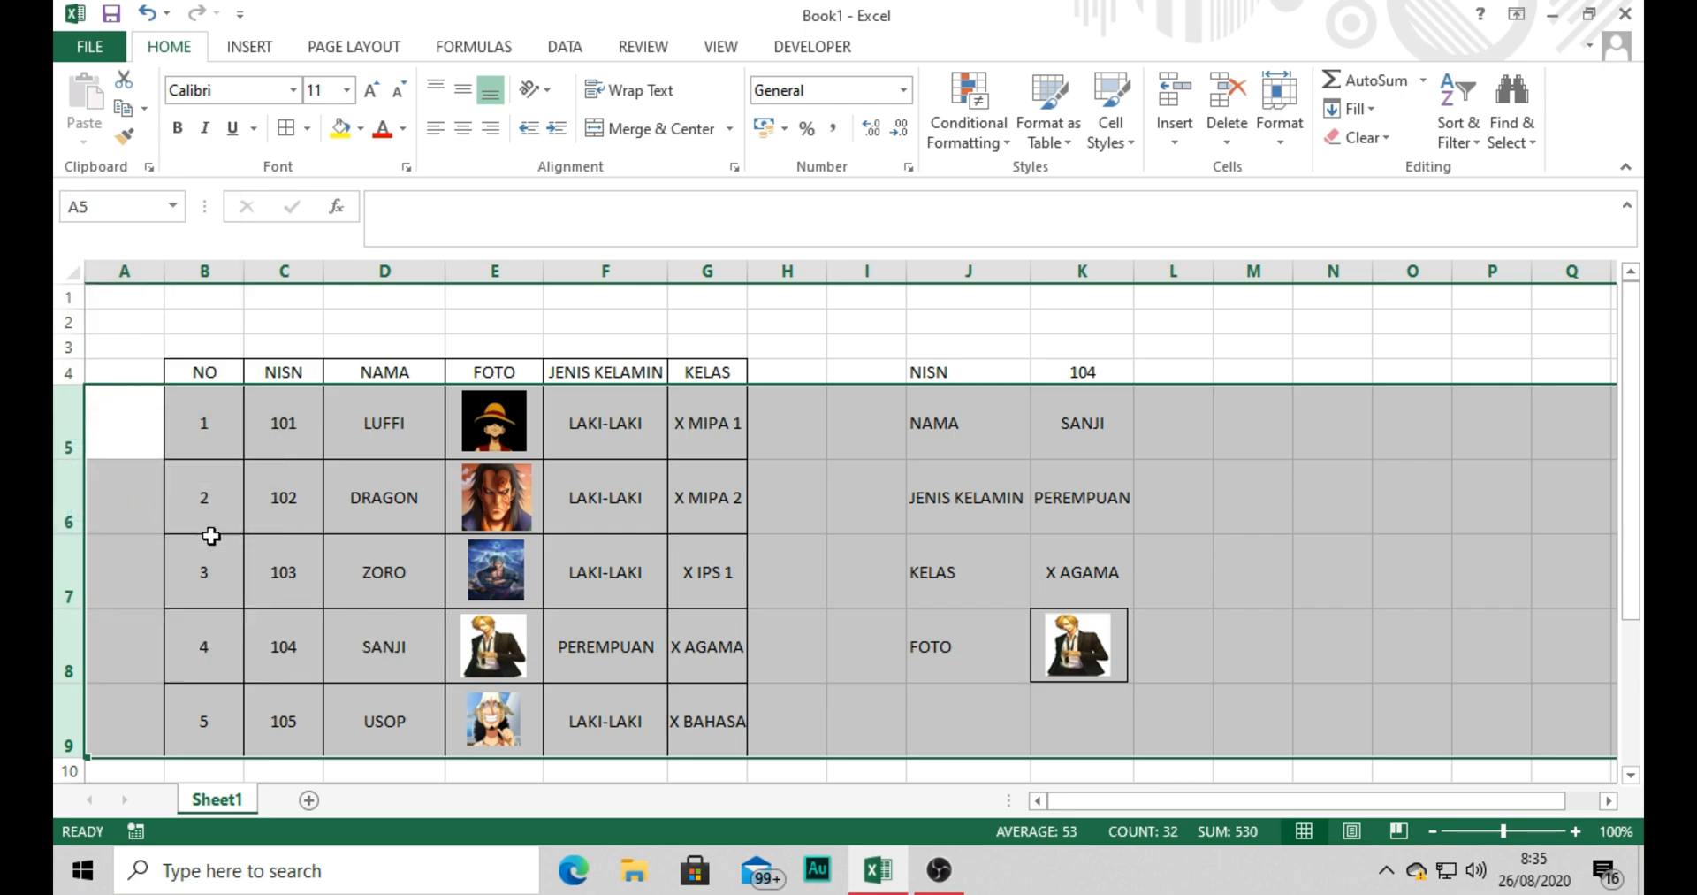
{"action": "left_click", "coordinate": [228, 545]}
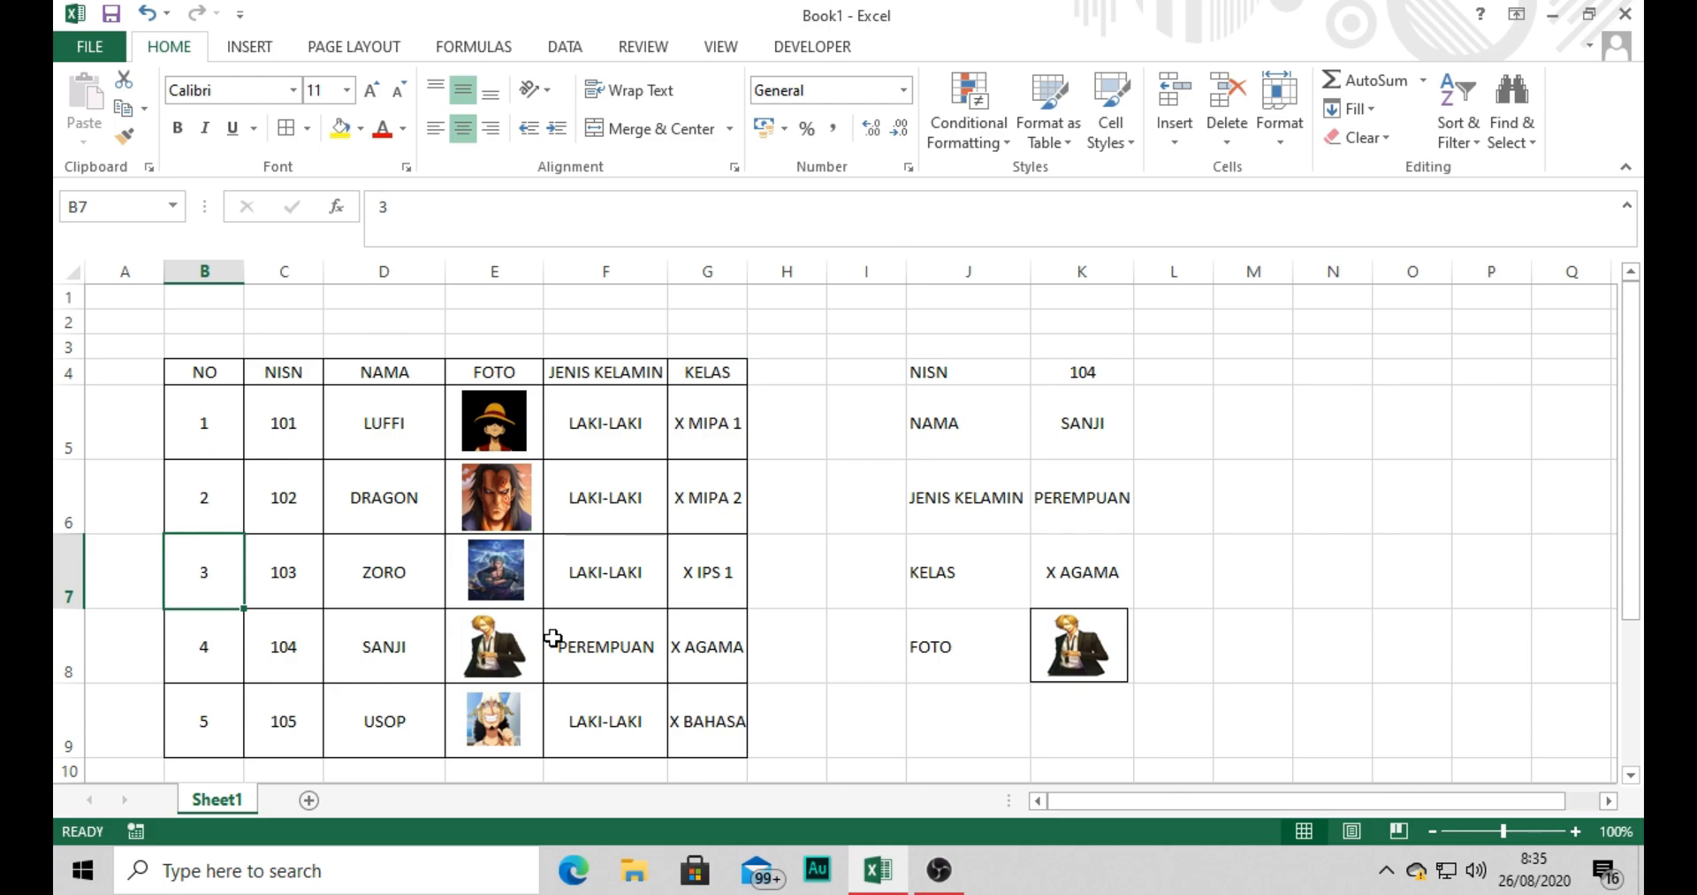
{"action": "left_click_drag", "start_coordinate": [290, 419], "coordinate": [346, 696]}
{"action": "left_click_drag", "start_coordinate": [576, 419], "coordinate": [731, 727]}
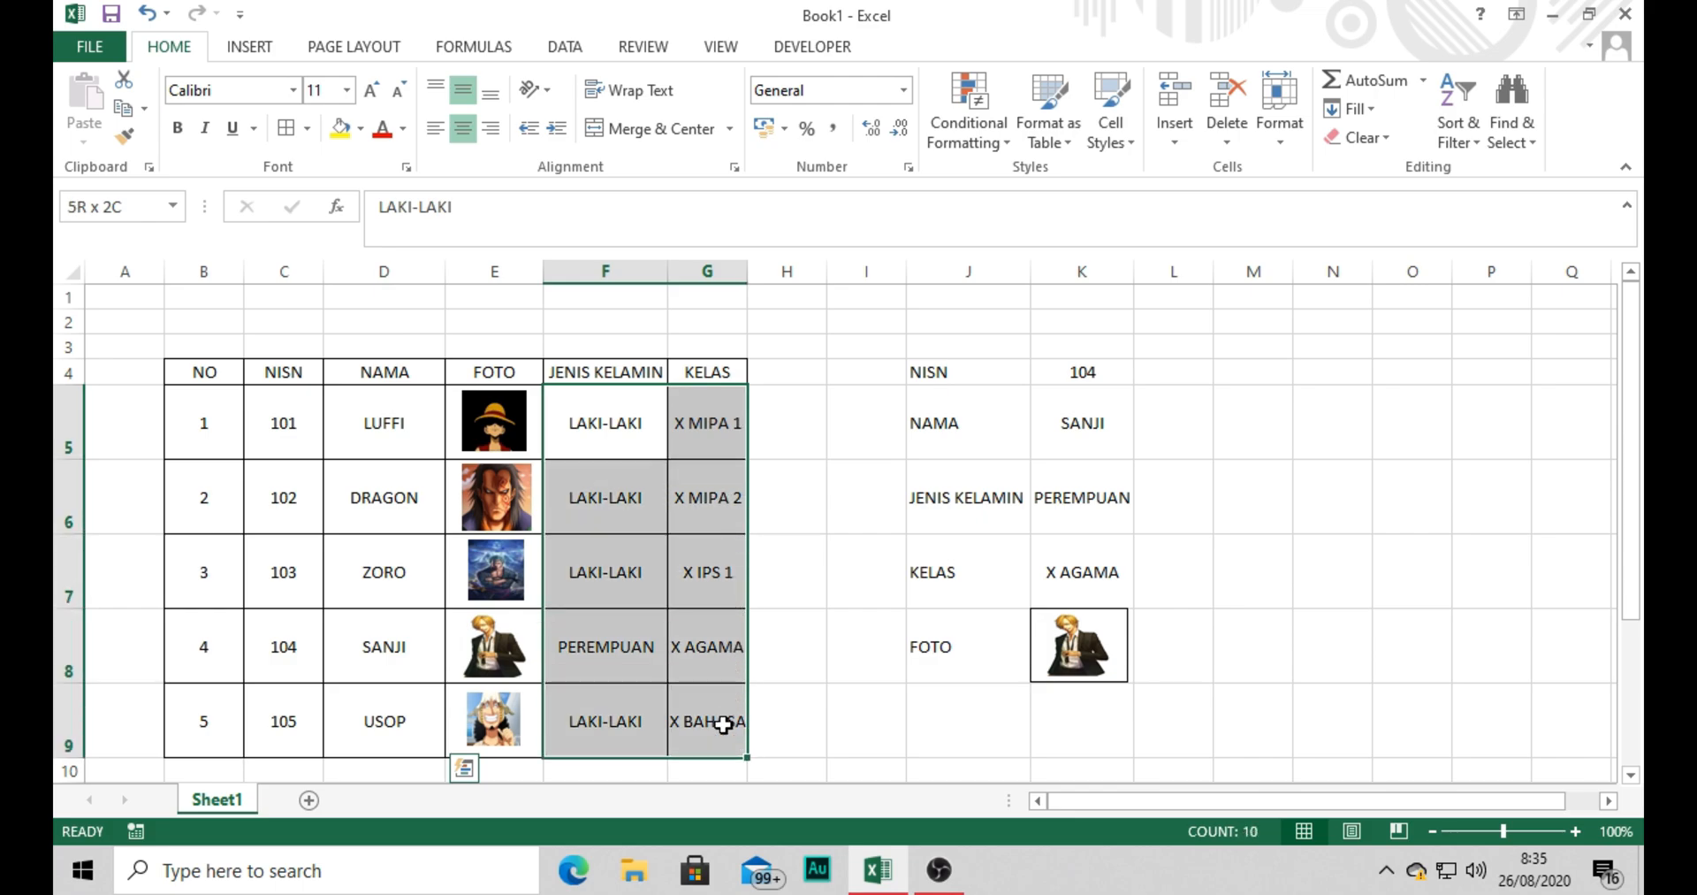
{"action": "left_click", "coordinate": [860, 529]}
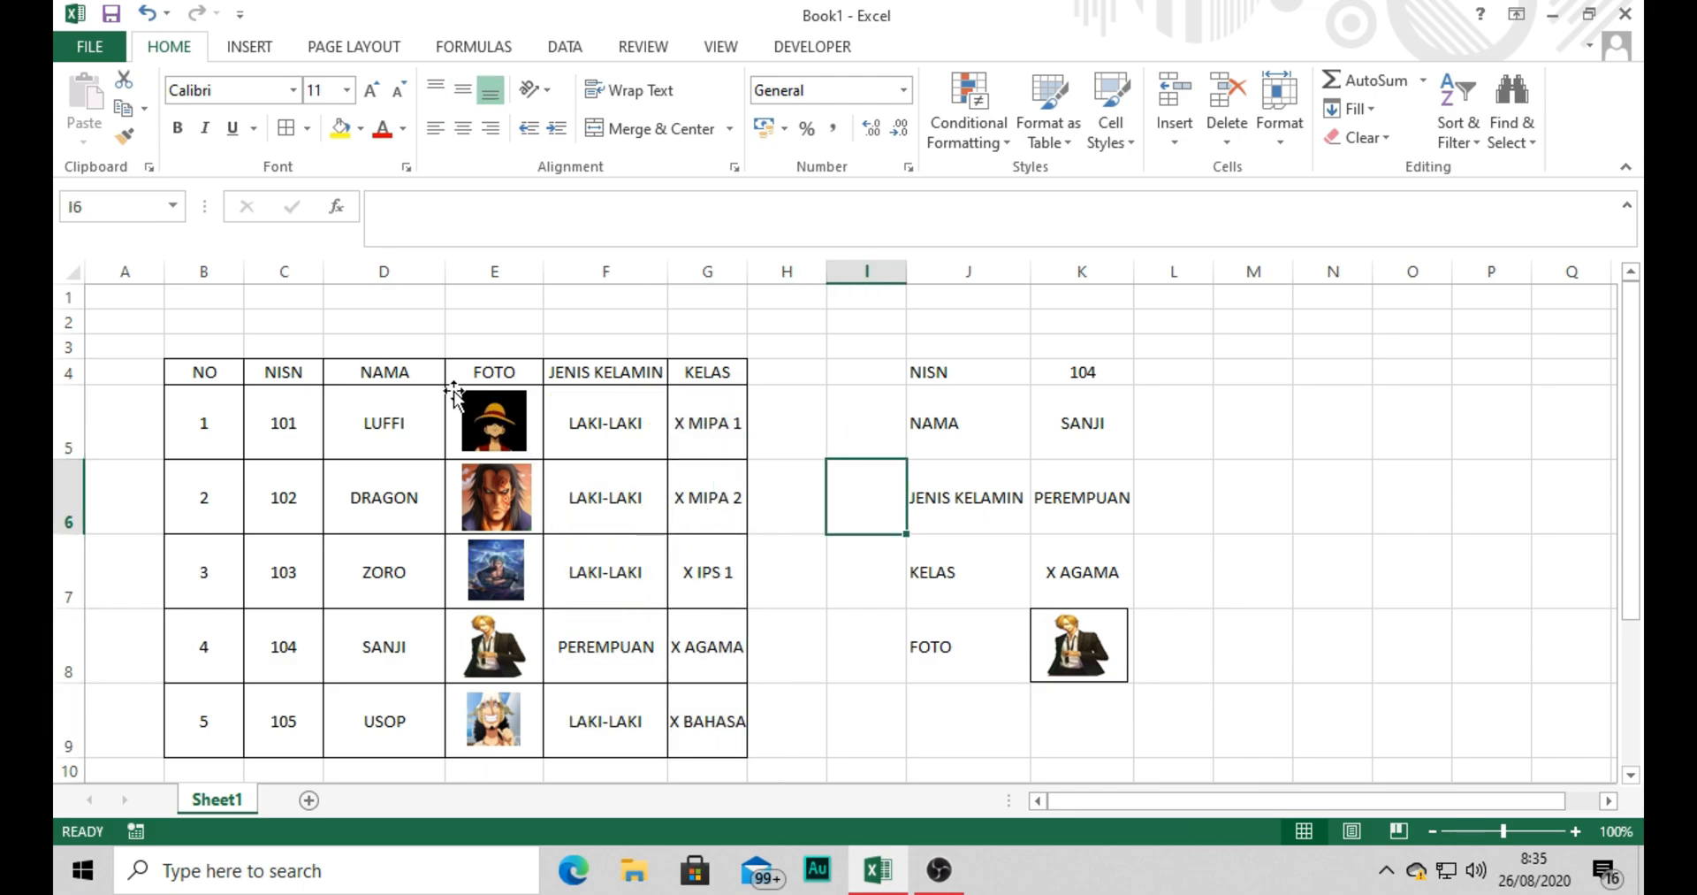
Open the Insert Picture dialog to view the student photo files, and close it without inserting anything.
{"action": "left_click", "coordinate": [251, 51]}
{"action": "left_click", "coordinate": [315, 126]}
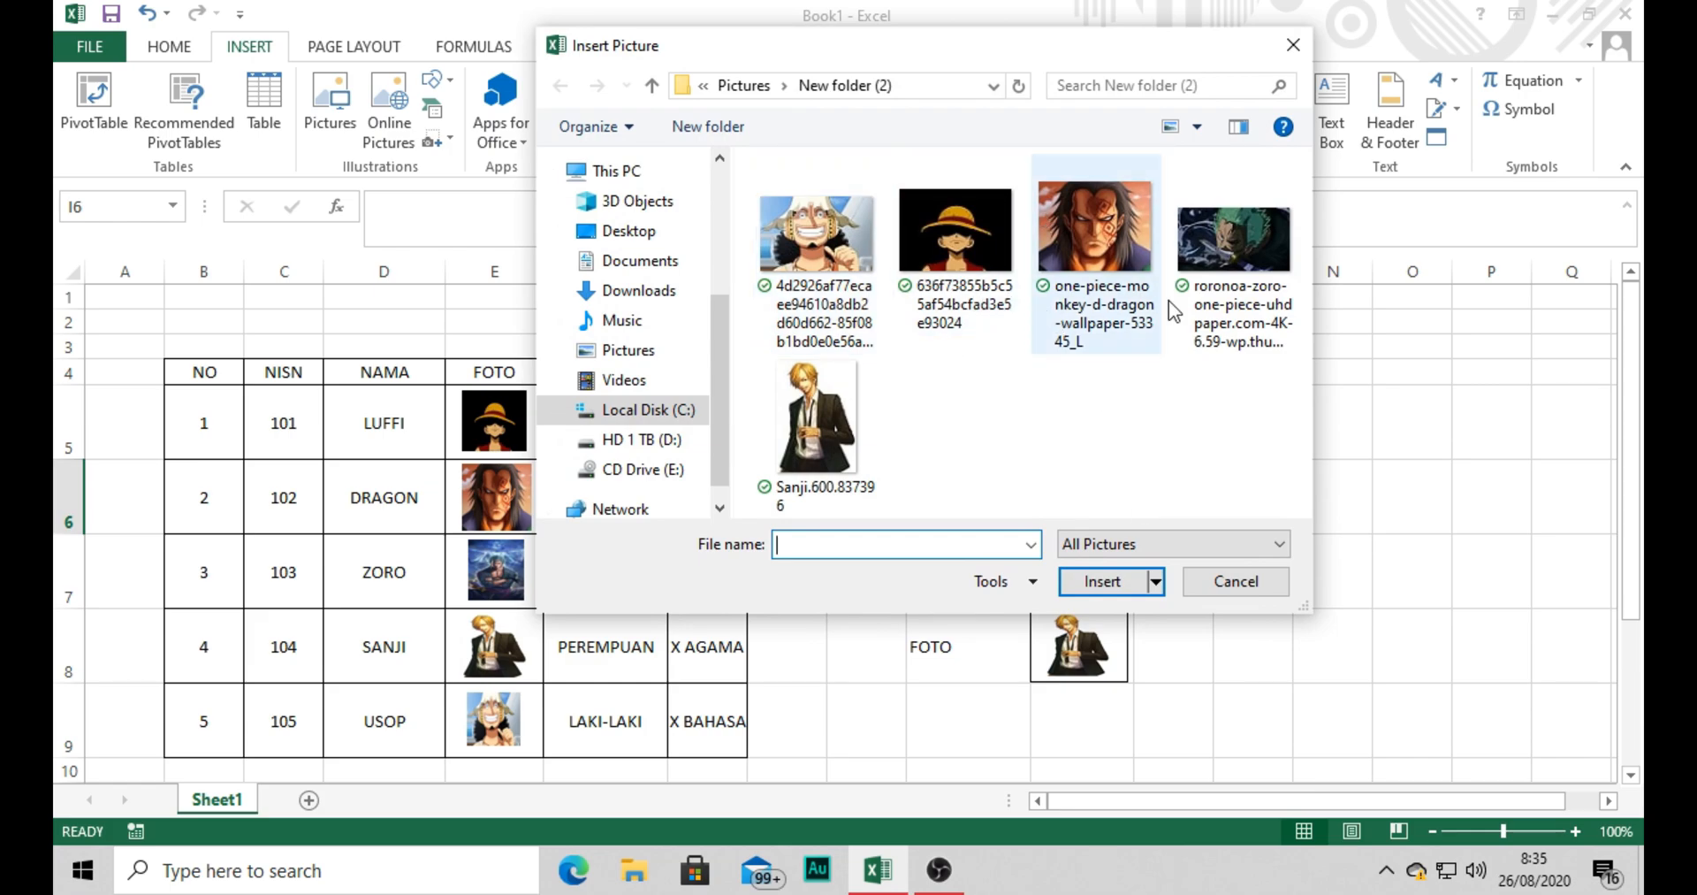
{"action": "left_click", "coordinate": [1290, 41]}
{"action": "left_click", "coordinate": [833, 396]}
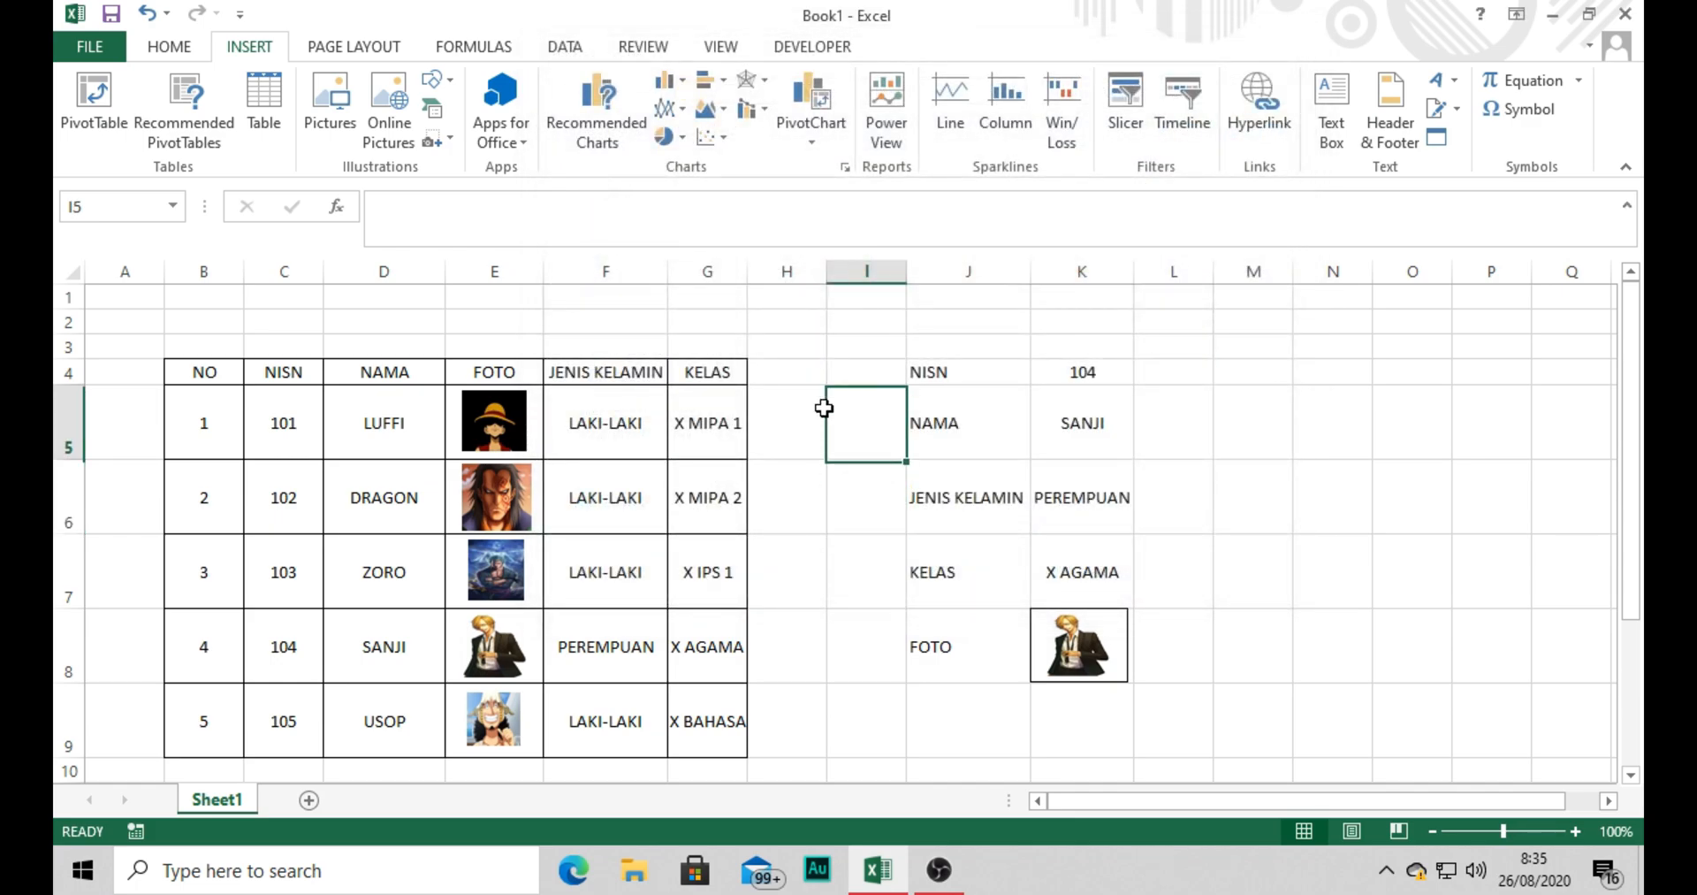
Select the photo in the first table row and the cell E5 behind it to compare their names.
{"action": "left_click", "coordinate": [492, 426]}
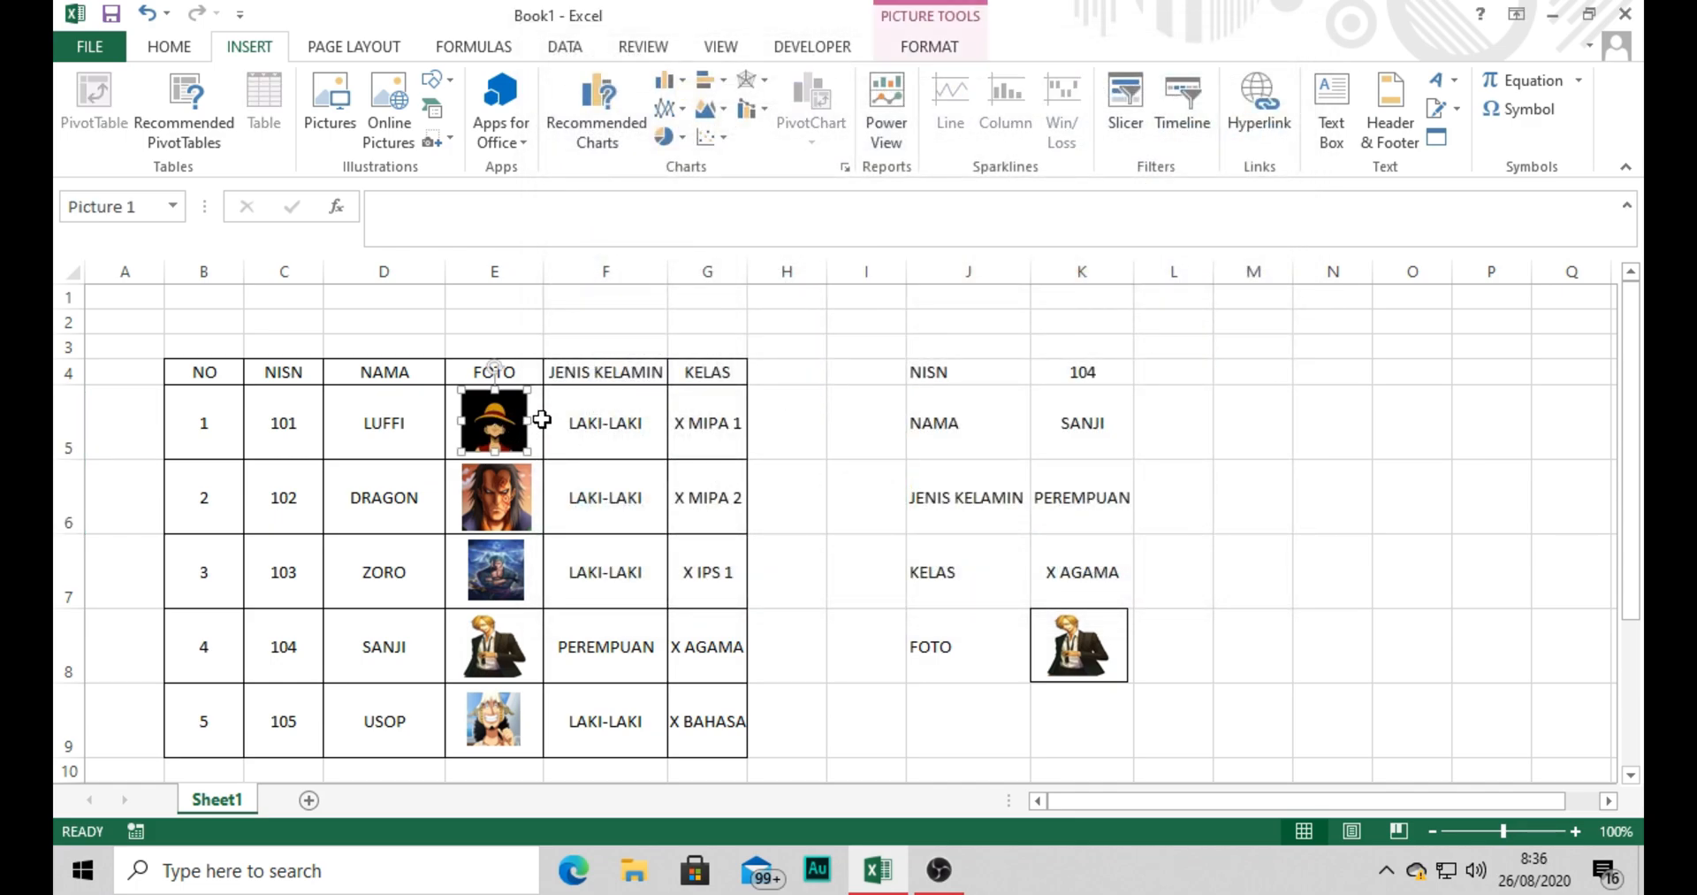
{"action": "left_click", "coordinate": [542, 421]}
{"action": "left_click", "coordinate": [493, 422]}
{"action": "left_click", "coordinate": [541, 414]}
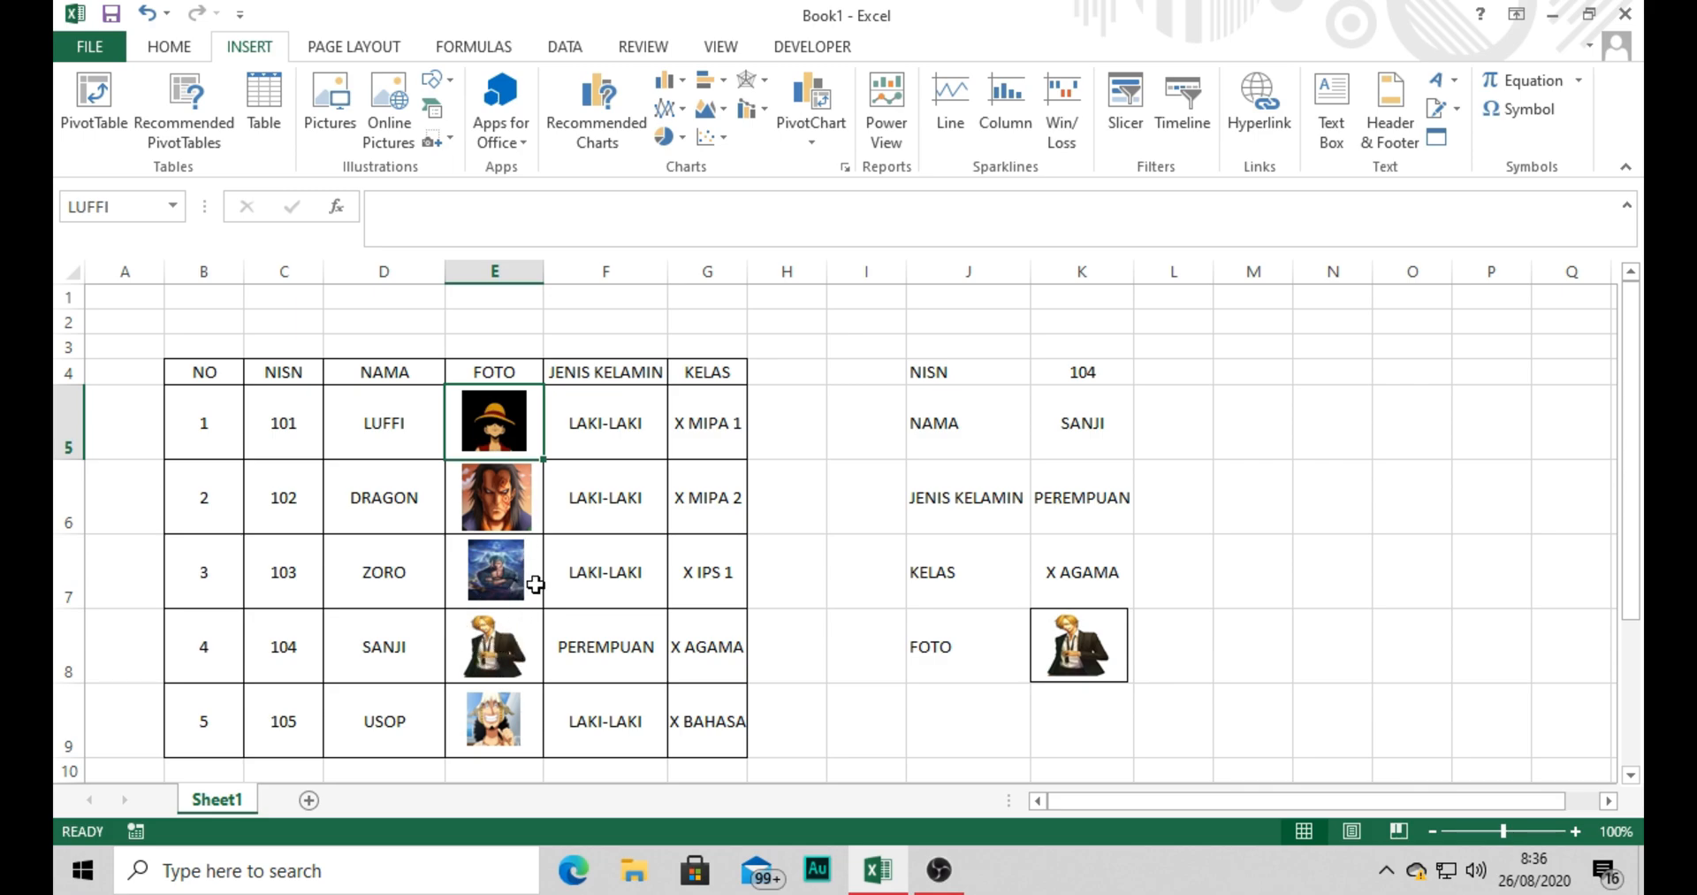
Try shifting the photo slightly within cell E5, and undo the move.
{"action": "mouse_move", "coordinate": [453, 400]}
{"action": "left_mouse_down"}
{"action": "mouse_move", "coordinate": [453, 442]}
{"action": "mouse_move", "coordinate": [454, 393]}
{"action": "left_mouse_up"}
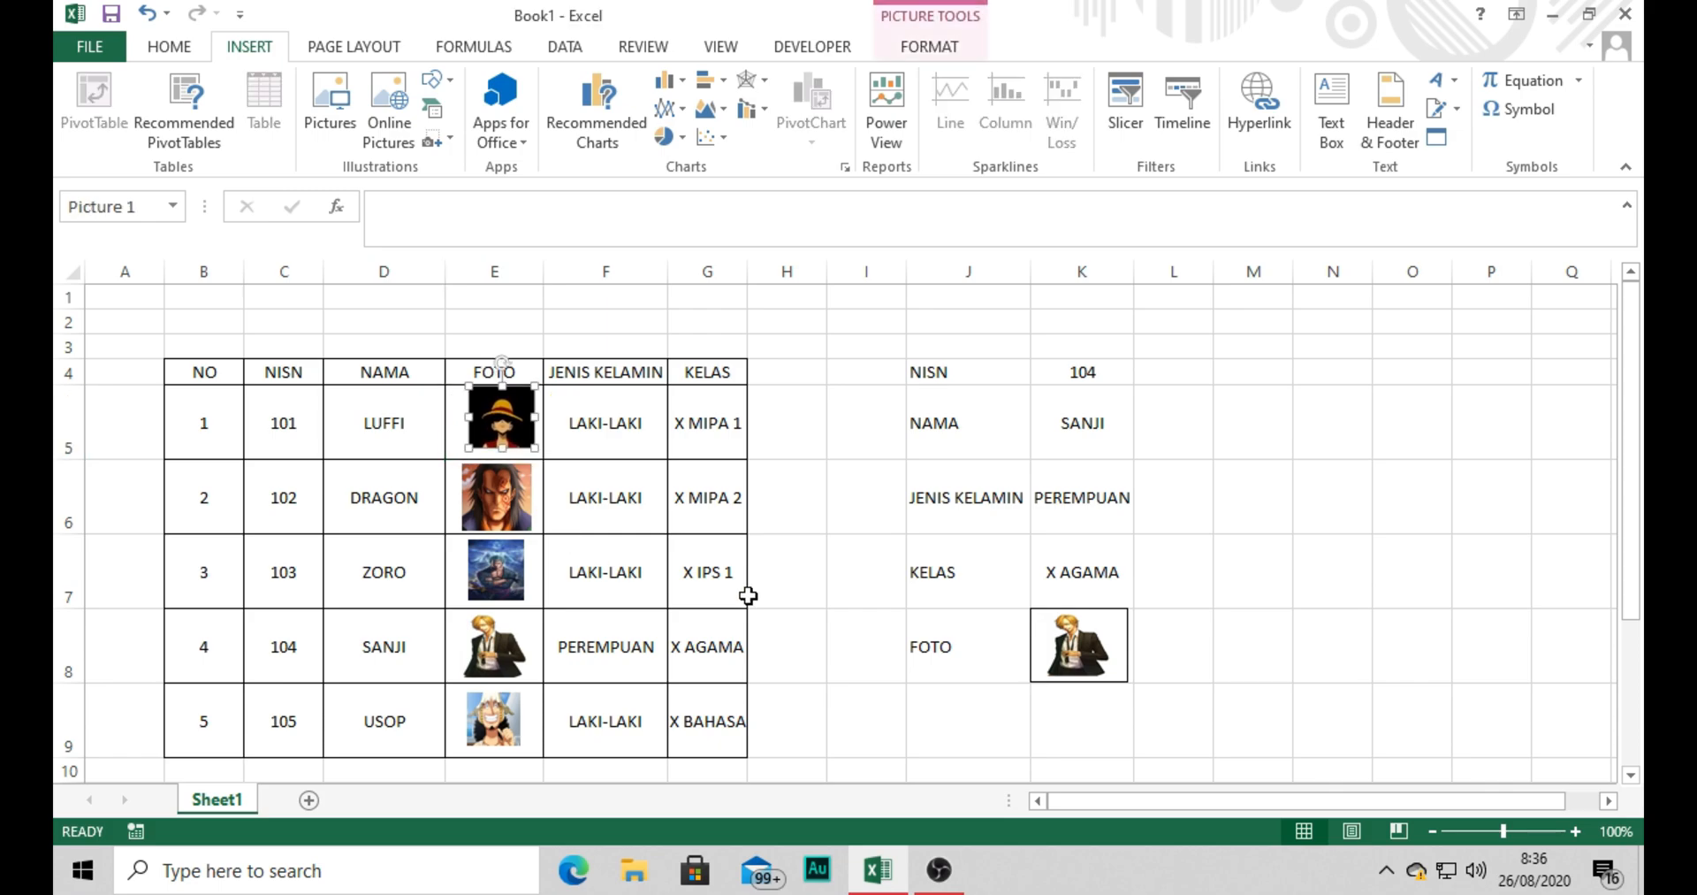
{"action": "left_click", "coordinate": [650, 486]}
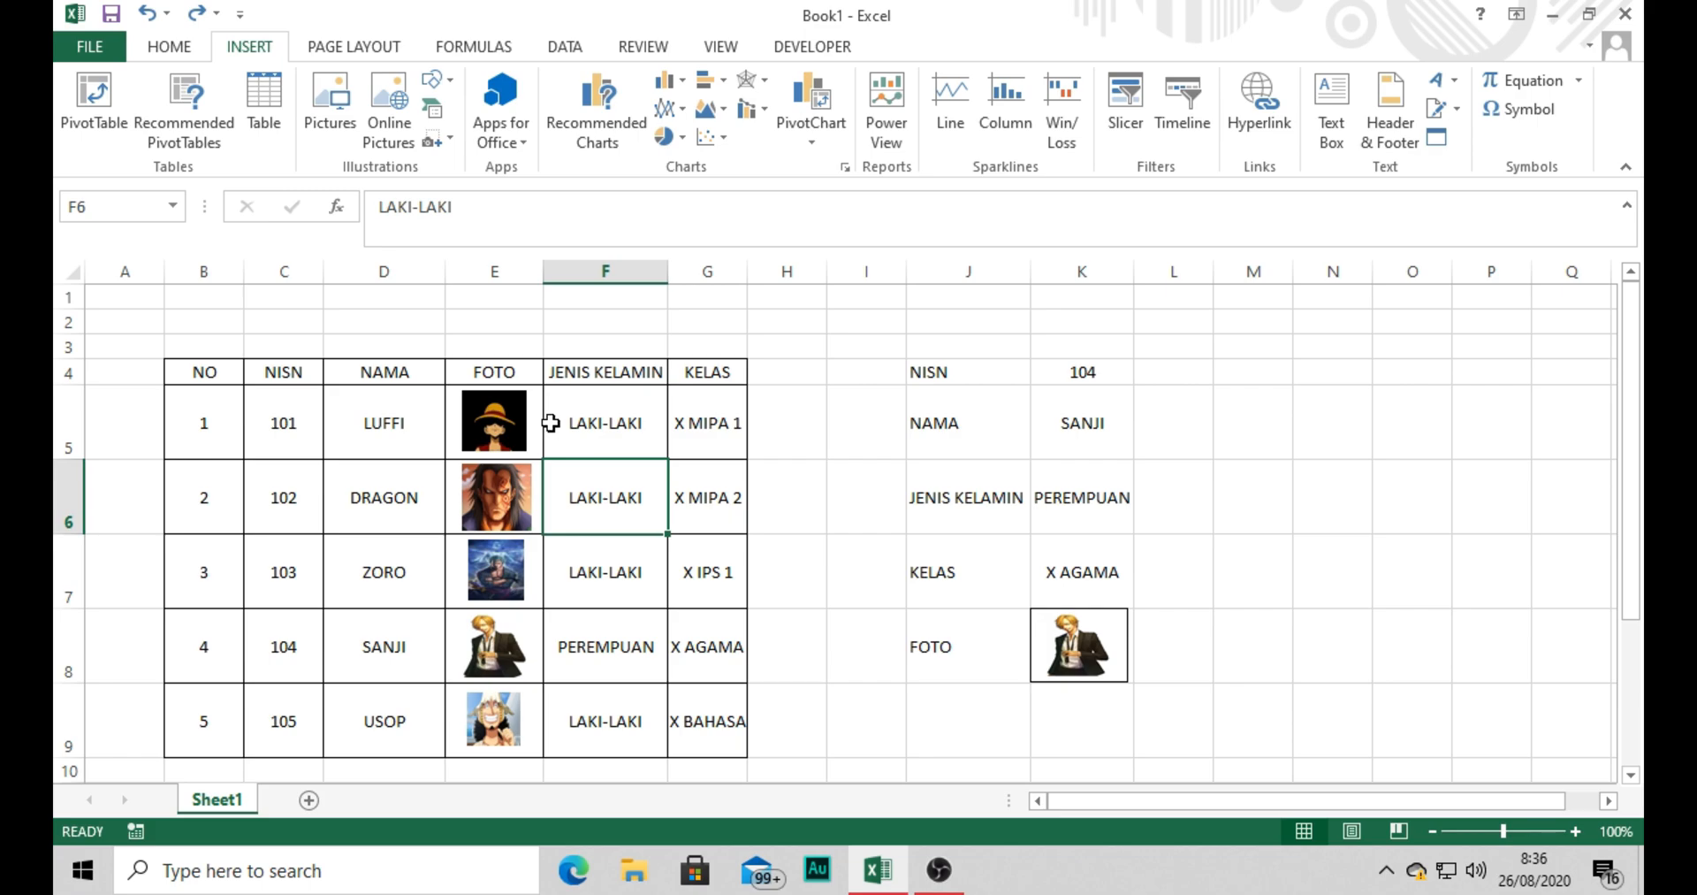
{"action": "left_click", "coordinate": [562, 427]}
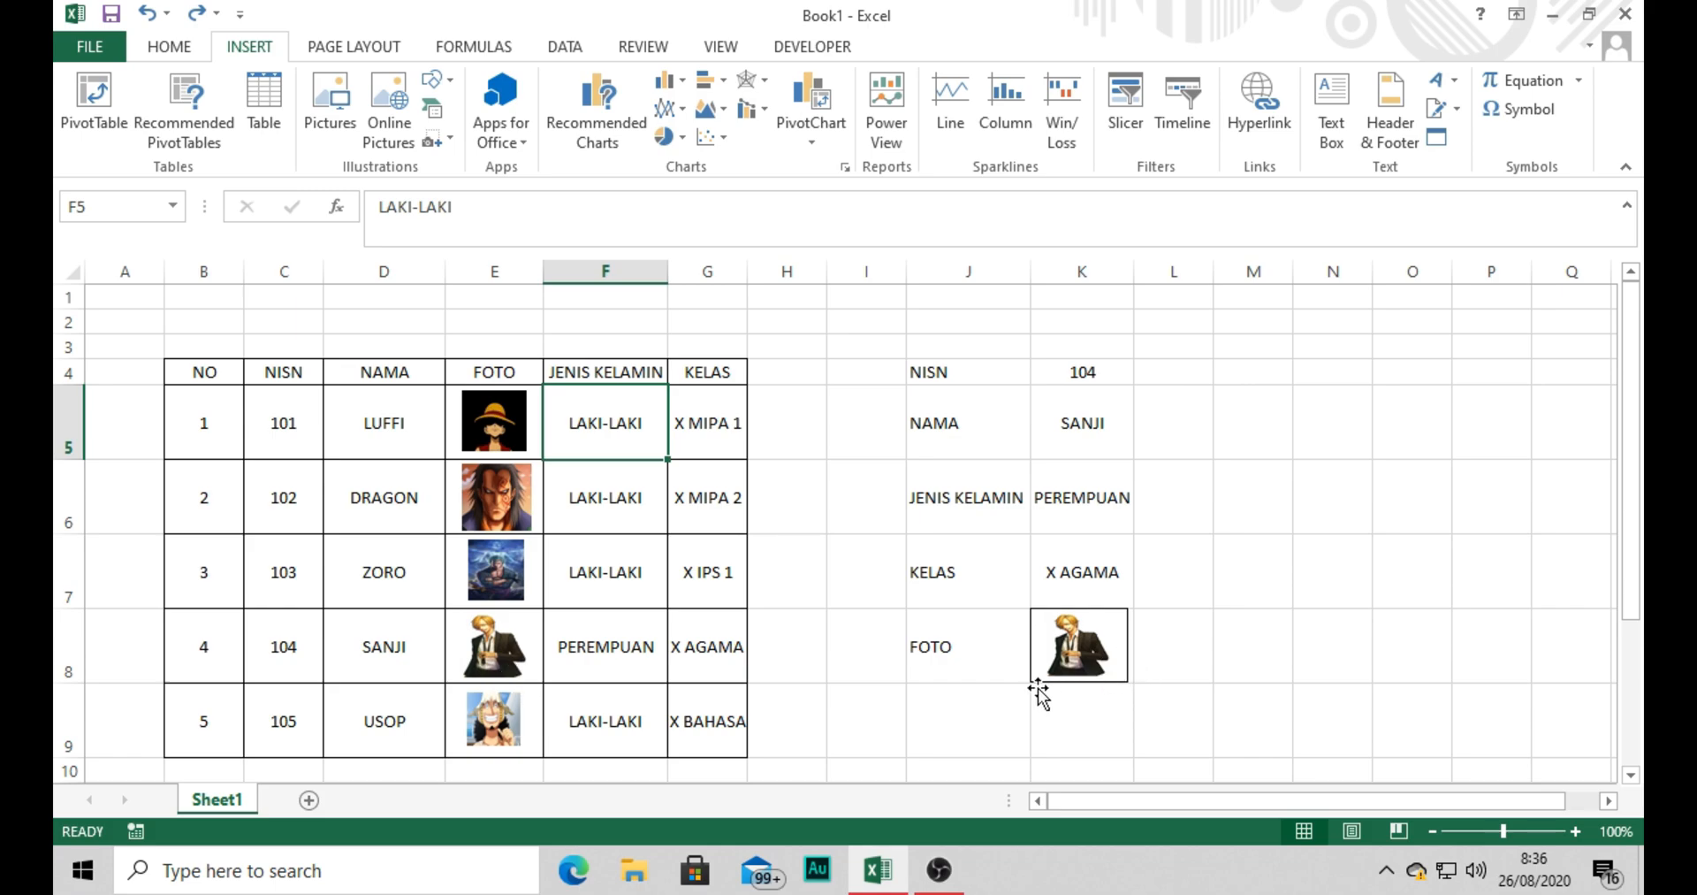
Select the FOTO label and the cells E5 and K8 behind the photos to examine what they contain.
{"action": "left_click", "coordinate": [1017, 646]}
{"action": "left_click", "coordinate": [1083, 645]}
{"action": "left_click", "coordinate": [927, 672]}
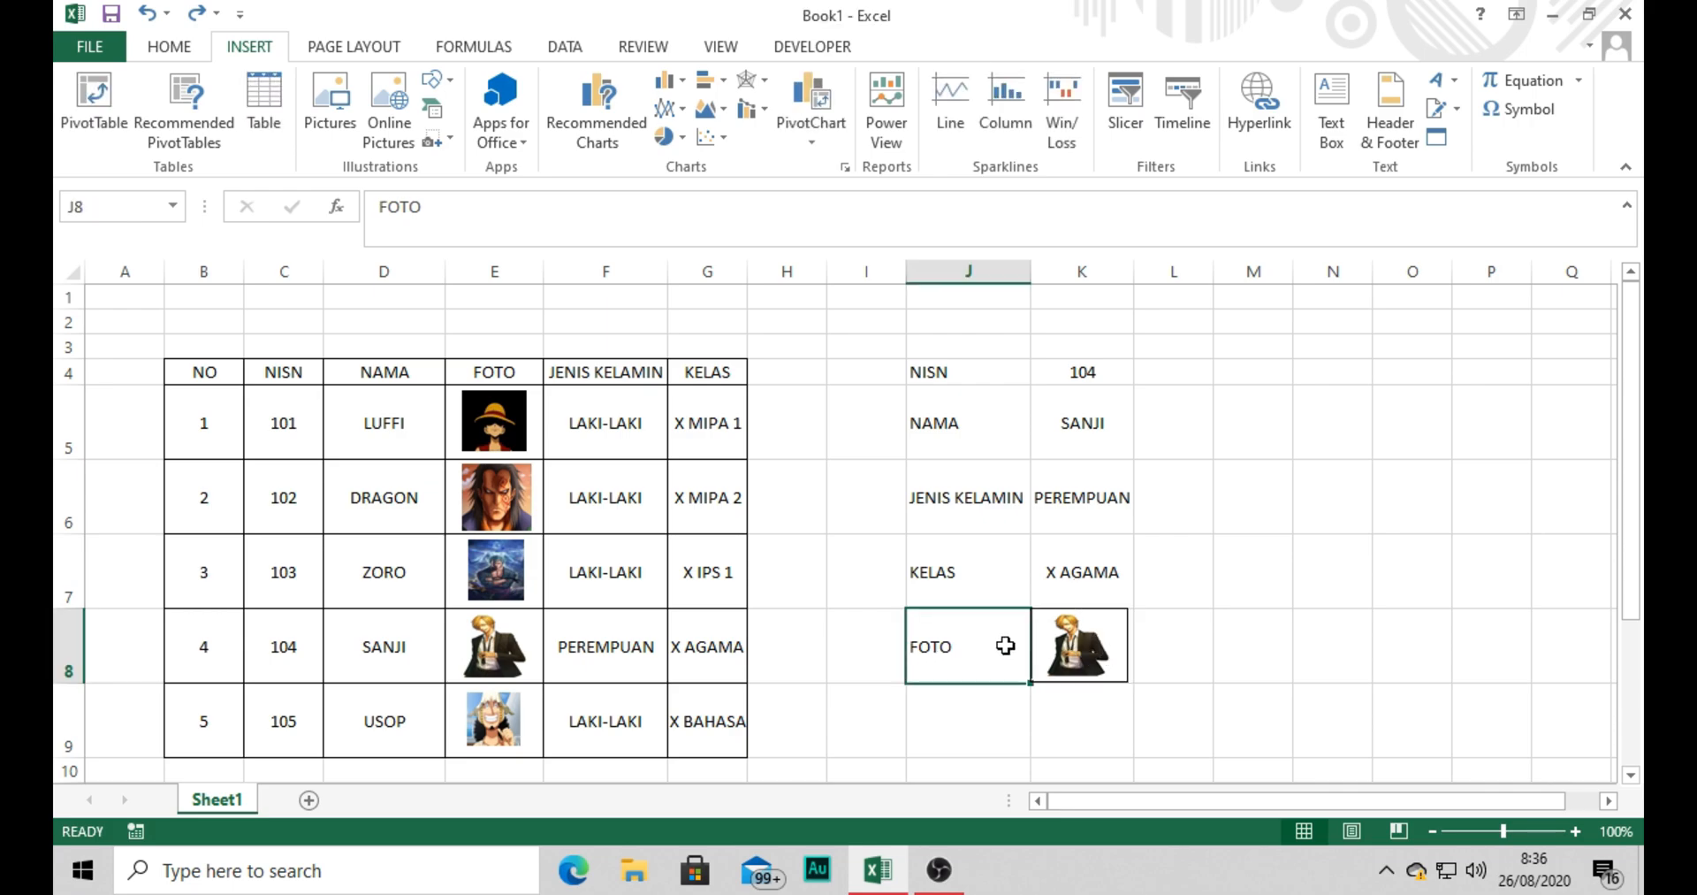
{"action": "left_click", "coordinate": [553, 423]}
{"action": "left_click", "coordinate": [537, 435]}
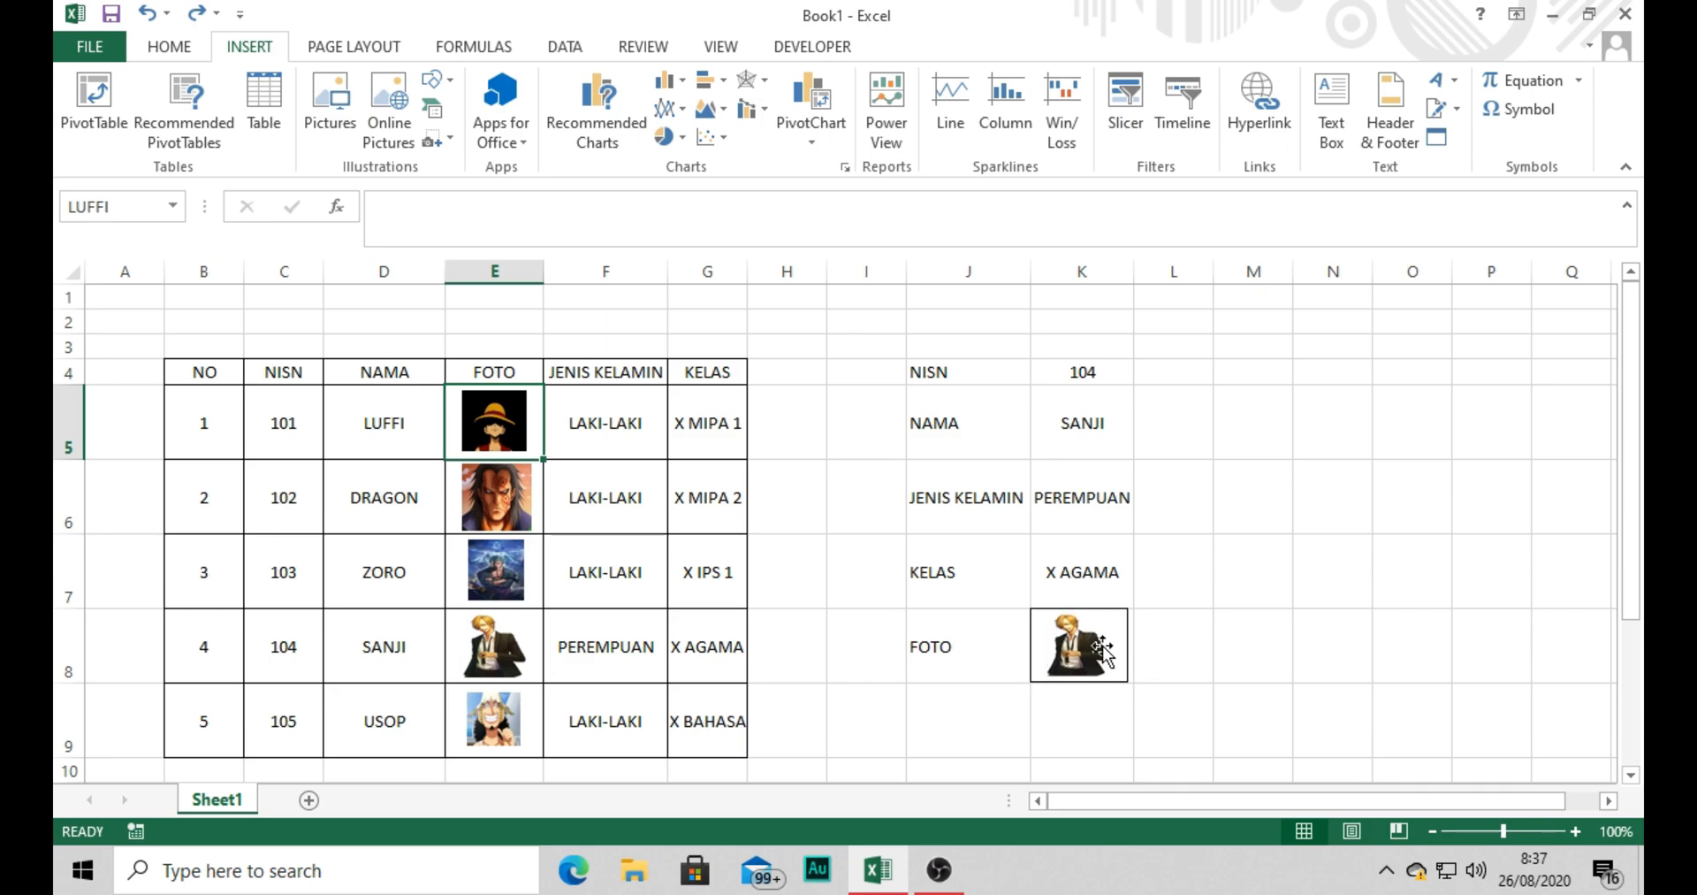
{"action": "left_click", "coordinate": [1169, 654]}
{"action": "key", "text": "Left"}
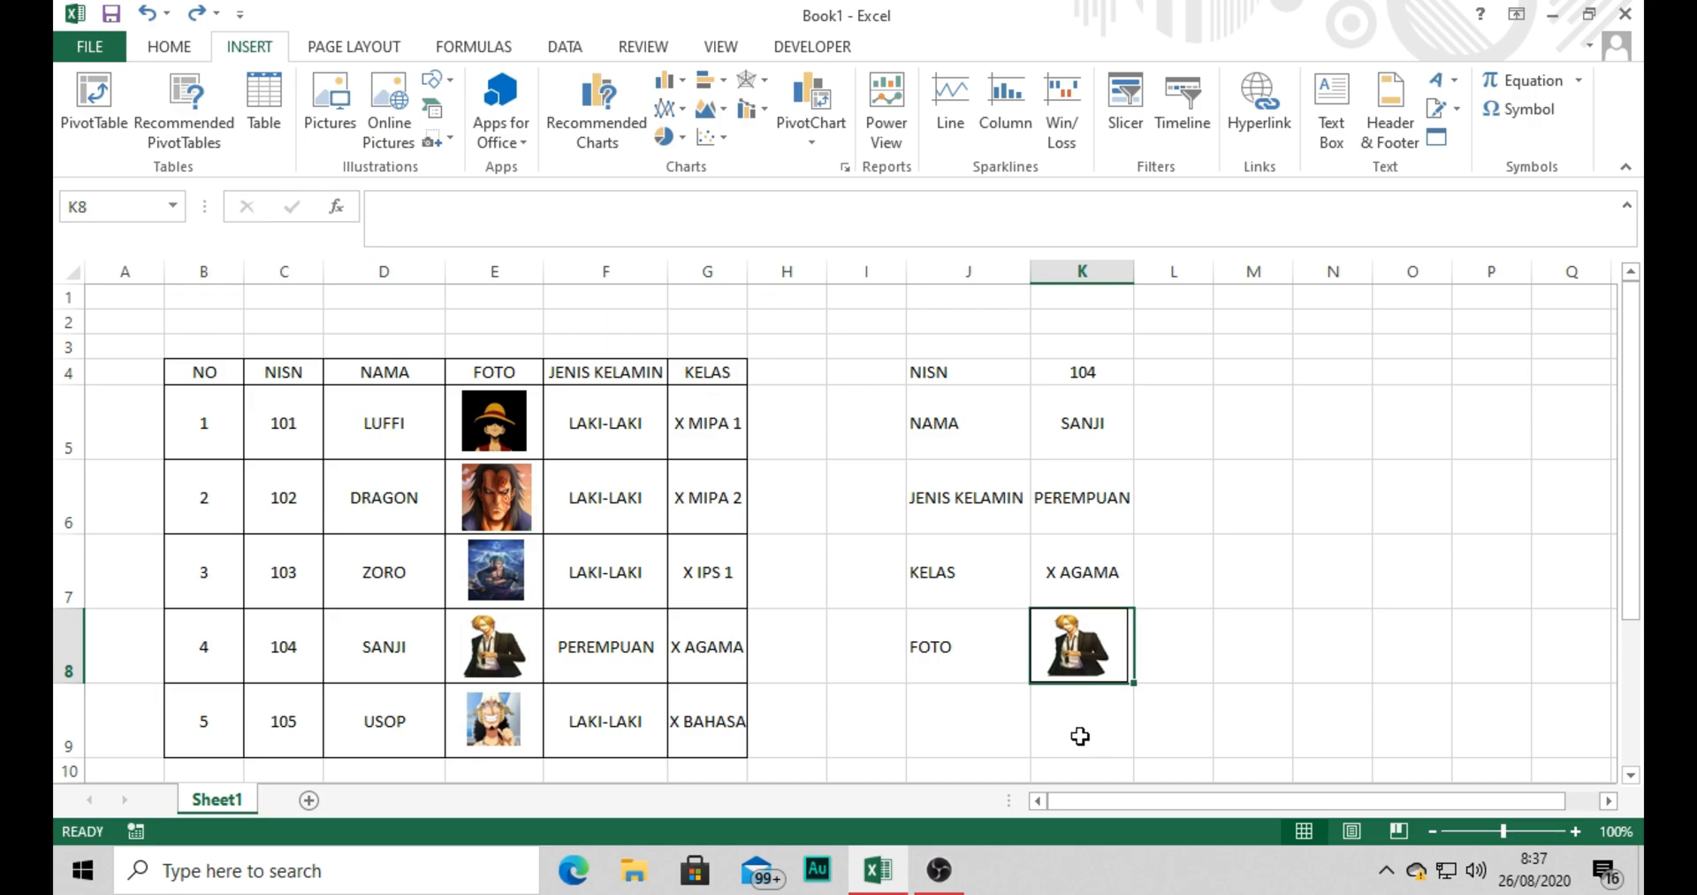
{"action": "left_click", "coordinate": [168, 47]}
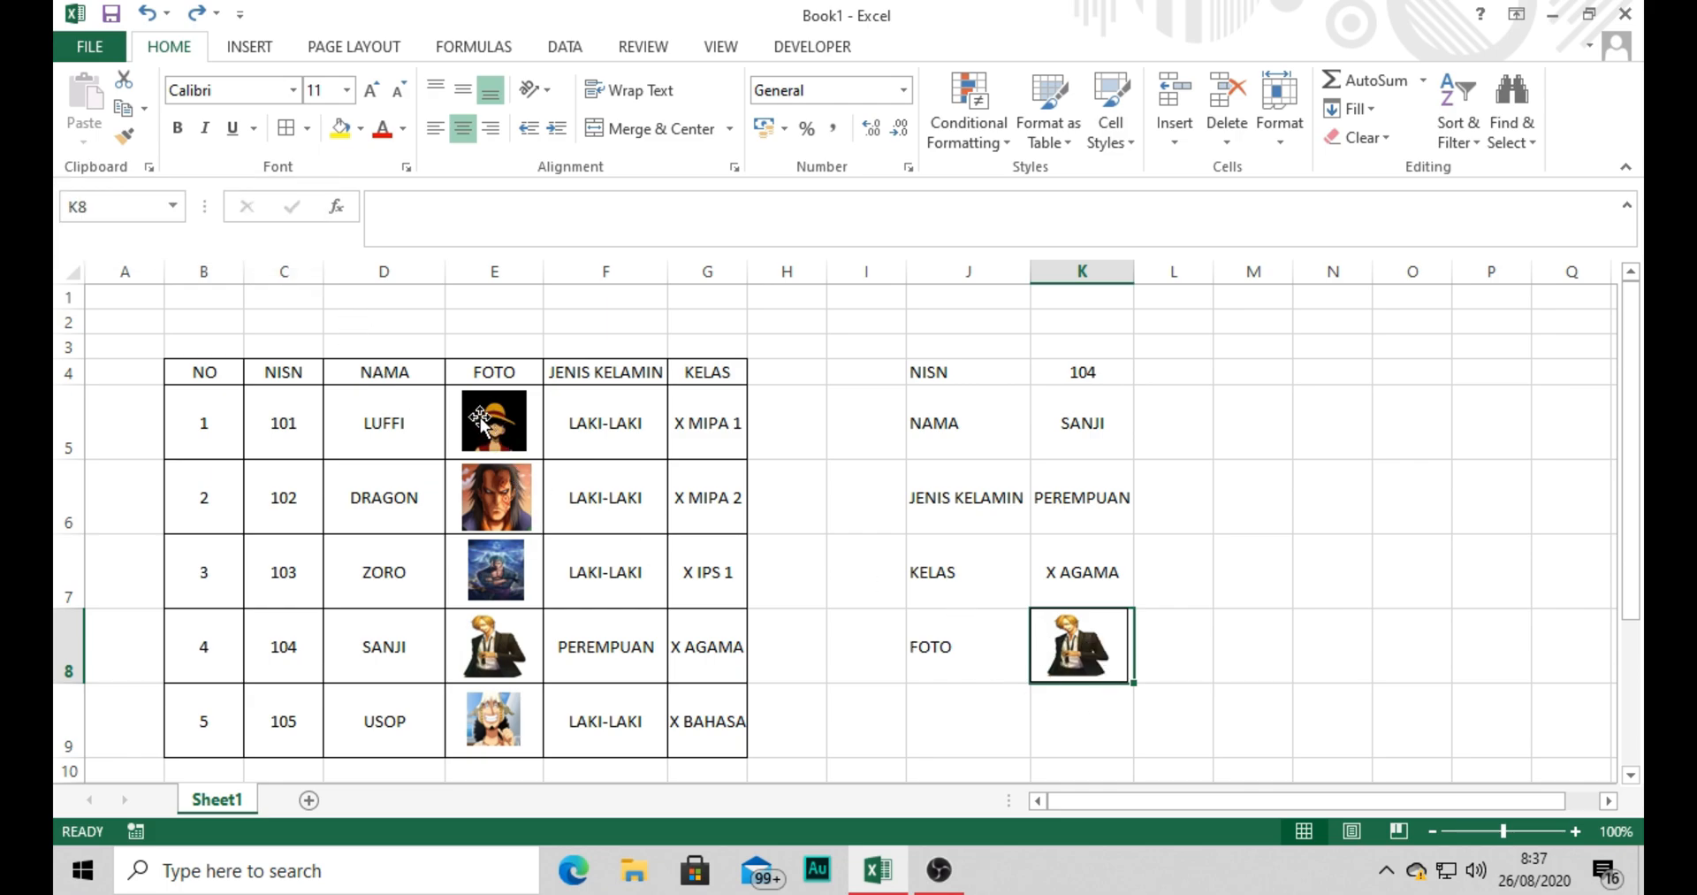
Choose NISN 101 in cell K4 to test the lookup form.
{"action": "left_click", "coordinate": [1095, 371]}
{"action": "left_click", "coordinate": [1145, 372]}
{"action": "left_click", "coordinate": [1048, 394]}
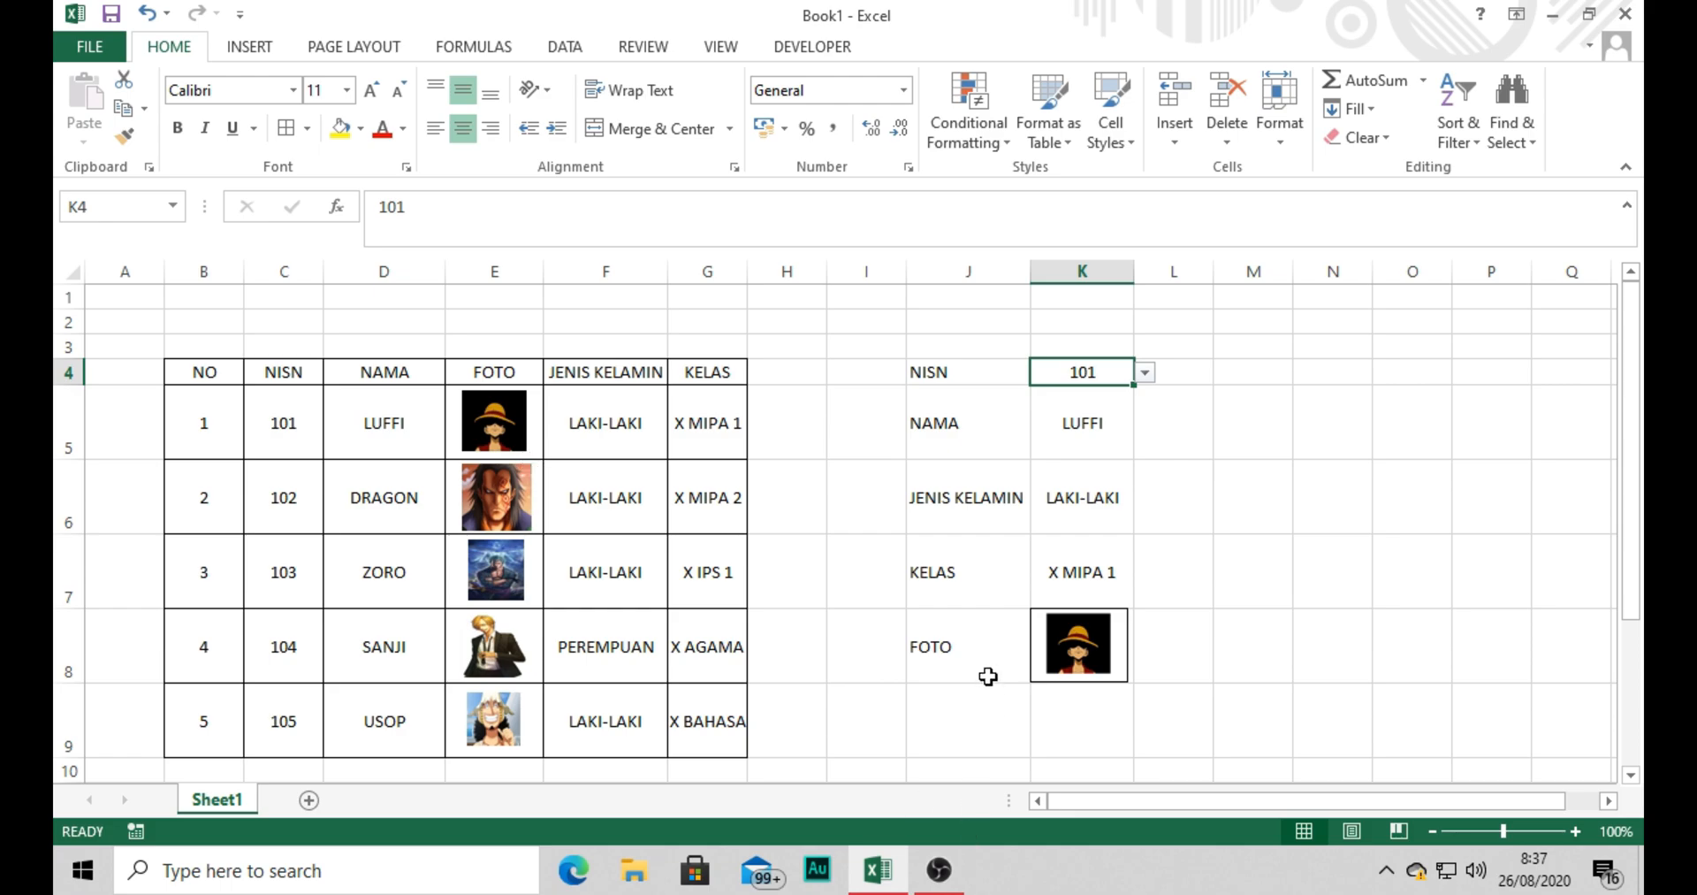
Select the student names and photos in D5:E9, and the whole columns D and E, to point out the naming range.
{"action": "left_click", "coordinate": [366, 424]}
{"action": "left_click_drag", "start_coordinate": [366, 424], "coordinate": [482, 725]}
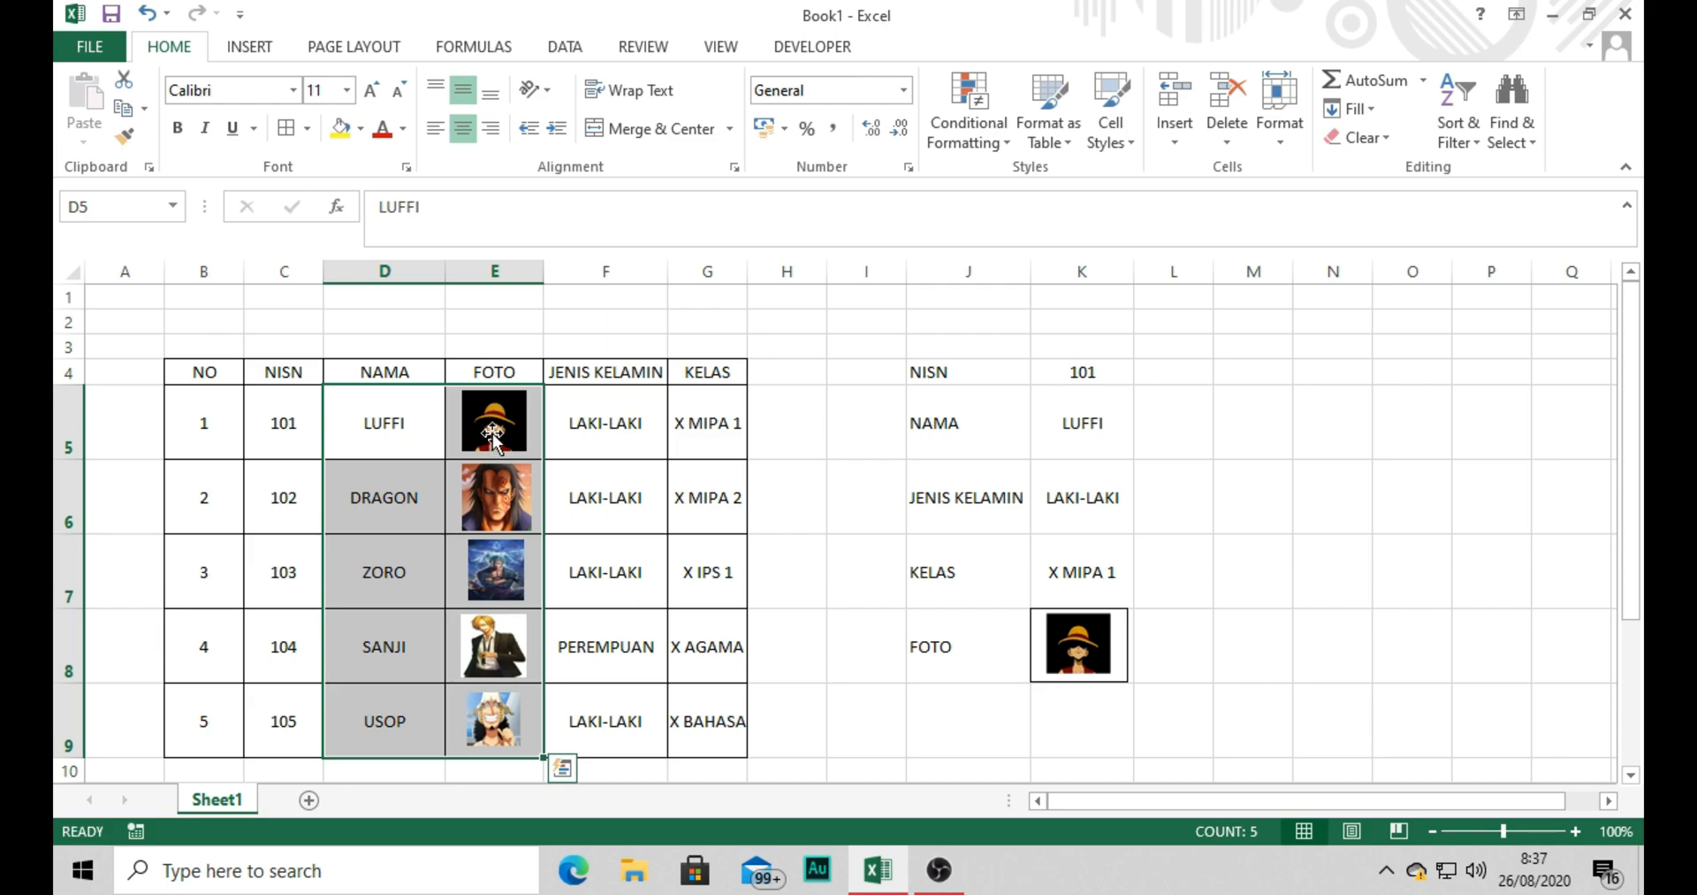
{"action": "left_click", "coordinate": [398, 431]}
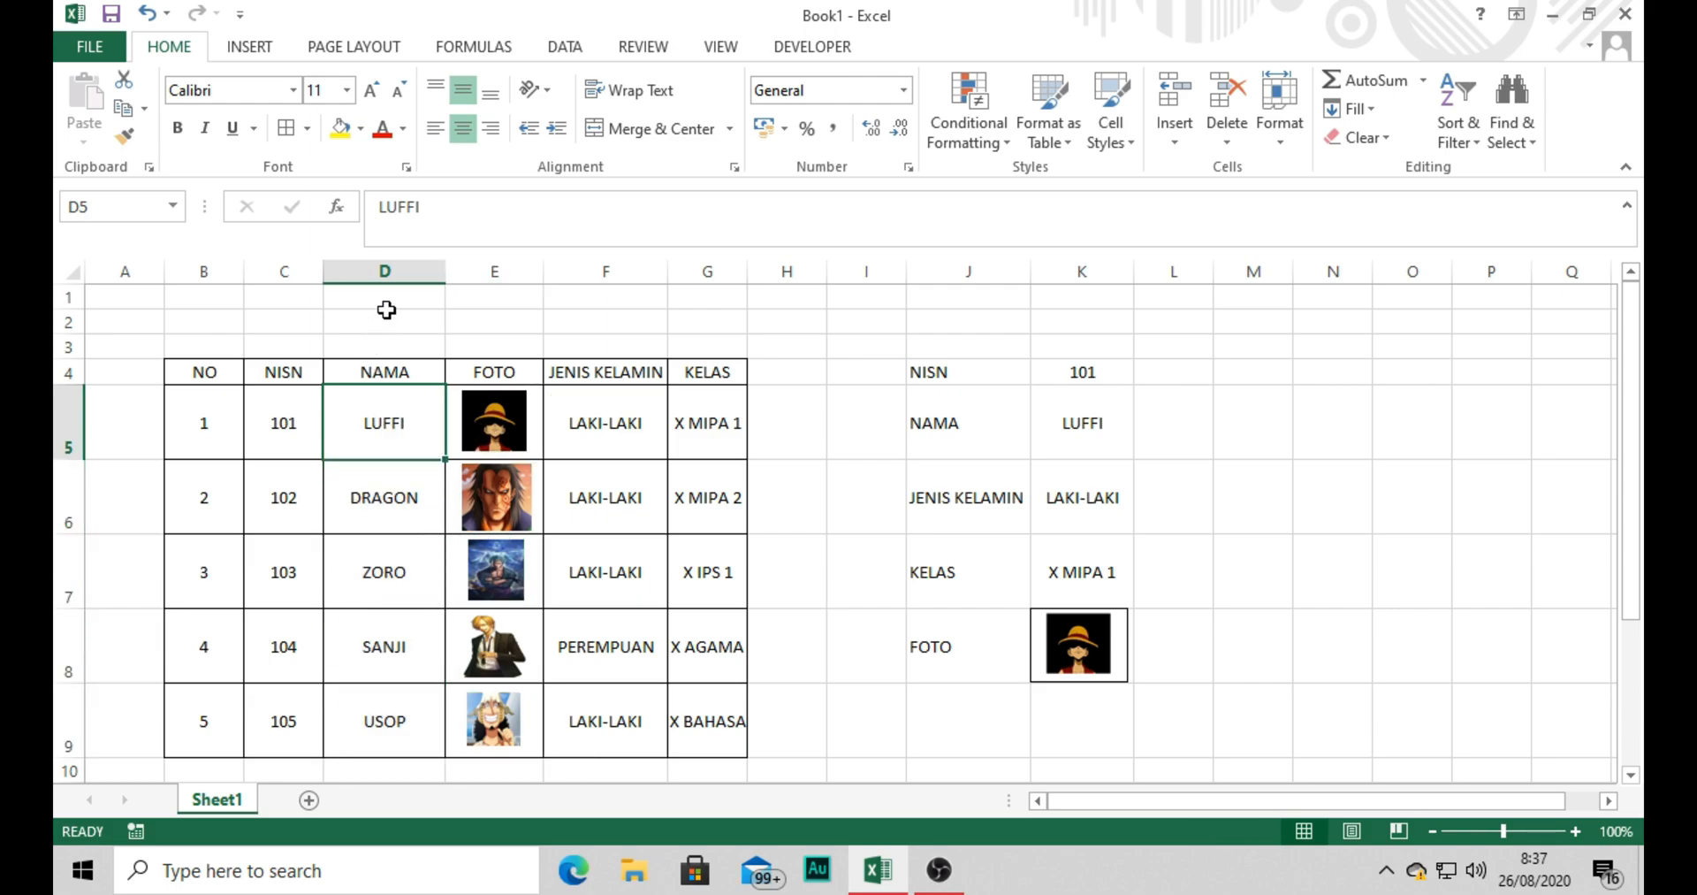
{"action": "left_click", "coordinate": [387, 267]}
{"action": "left_click_drag", "start_coordinate": [387, 268], "coordinate": [468, 271]}
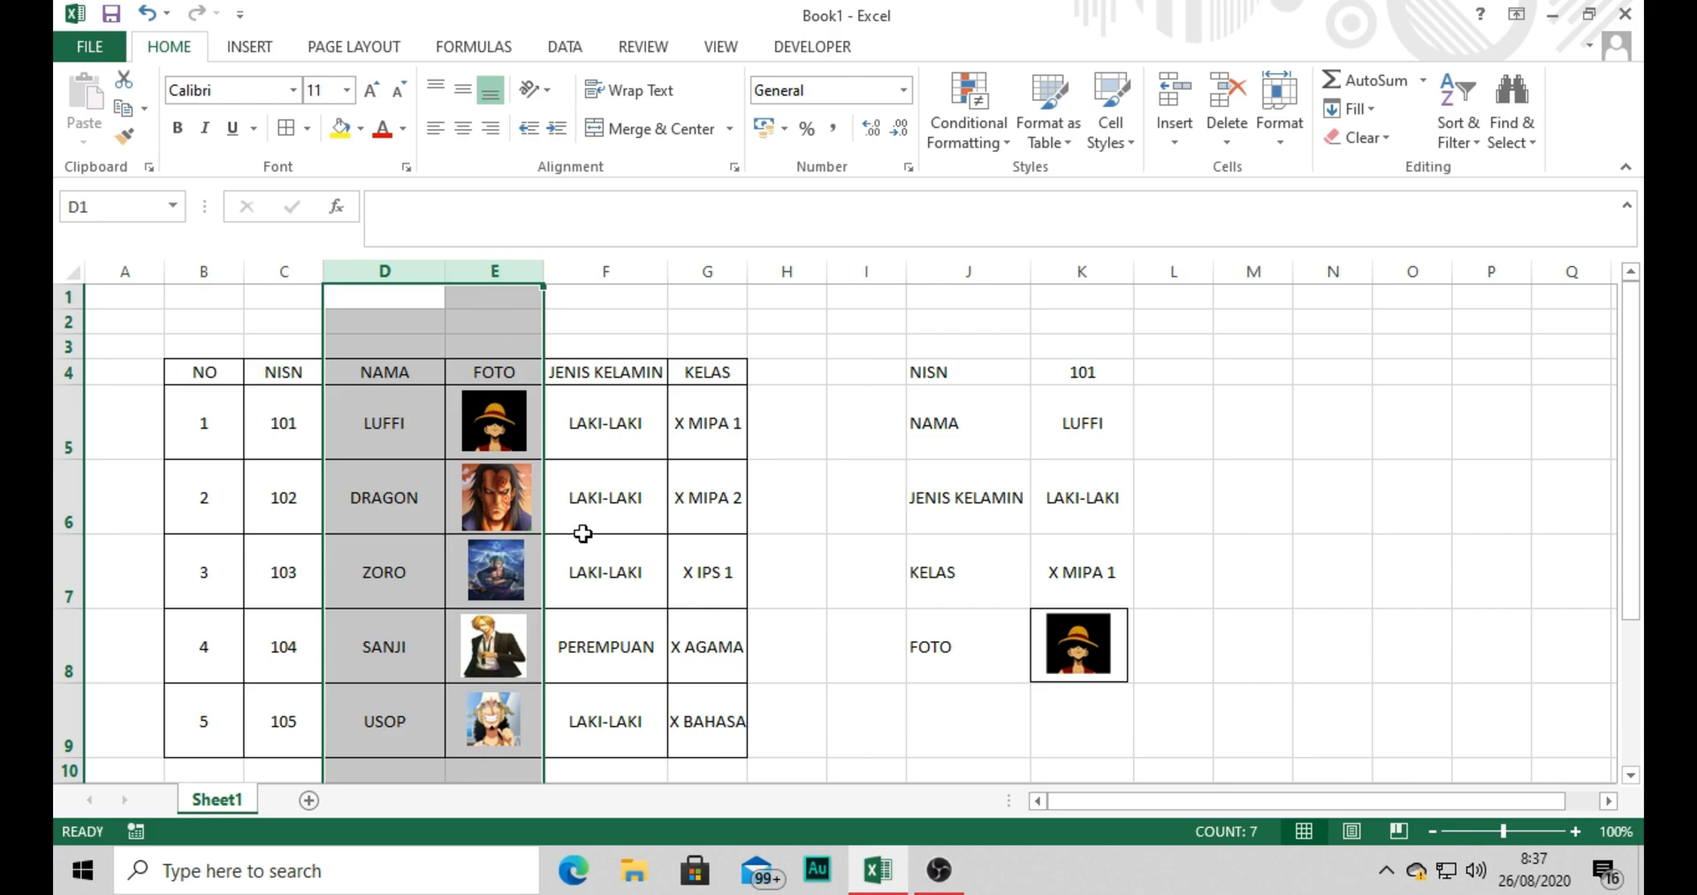
{"action": "left_click_drag", "start_coordinate": [580, 530], "coordinate": [592, 424]}
Open Create Names from Selection for D5:E9 to view its options, and cancel it without creating names.
{"action": "left_click_drag", "start_coordinate": [398, 428], "coordinate": [457, 734]}
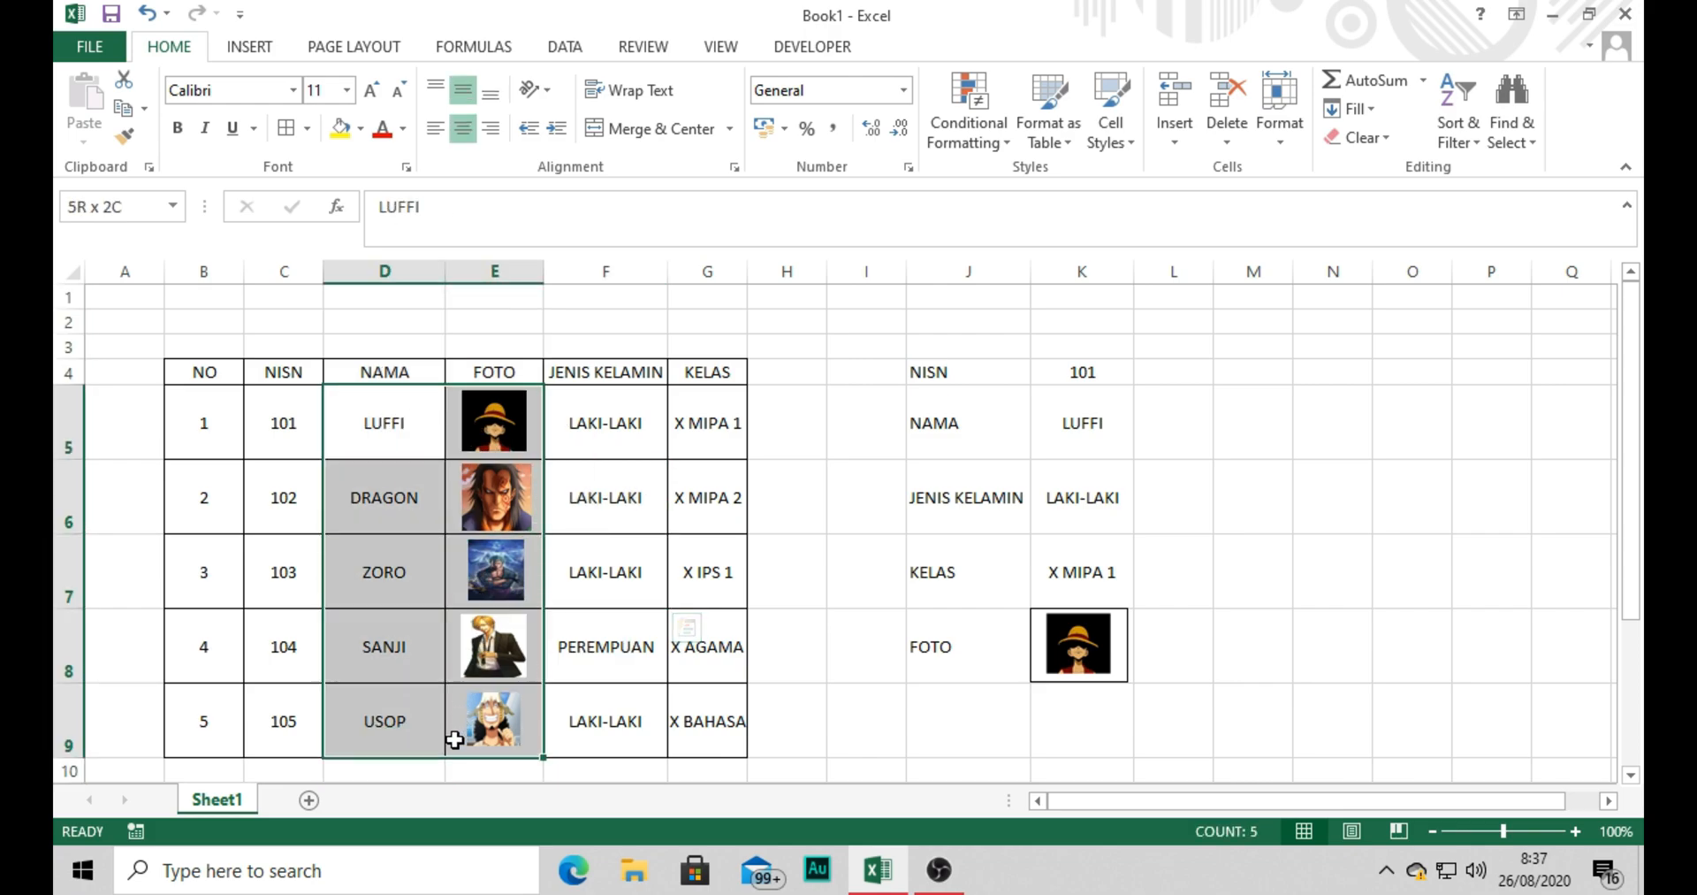
{"action": "left_click", "coordinate": [565, 46]}
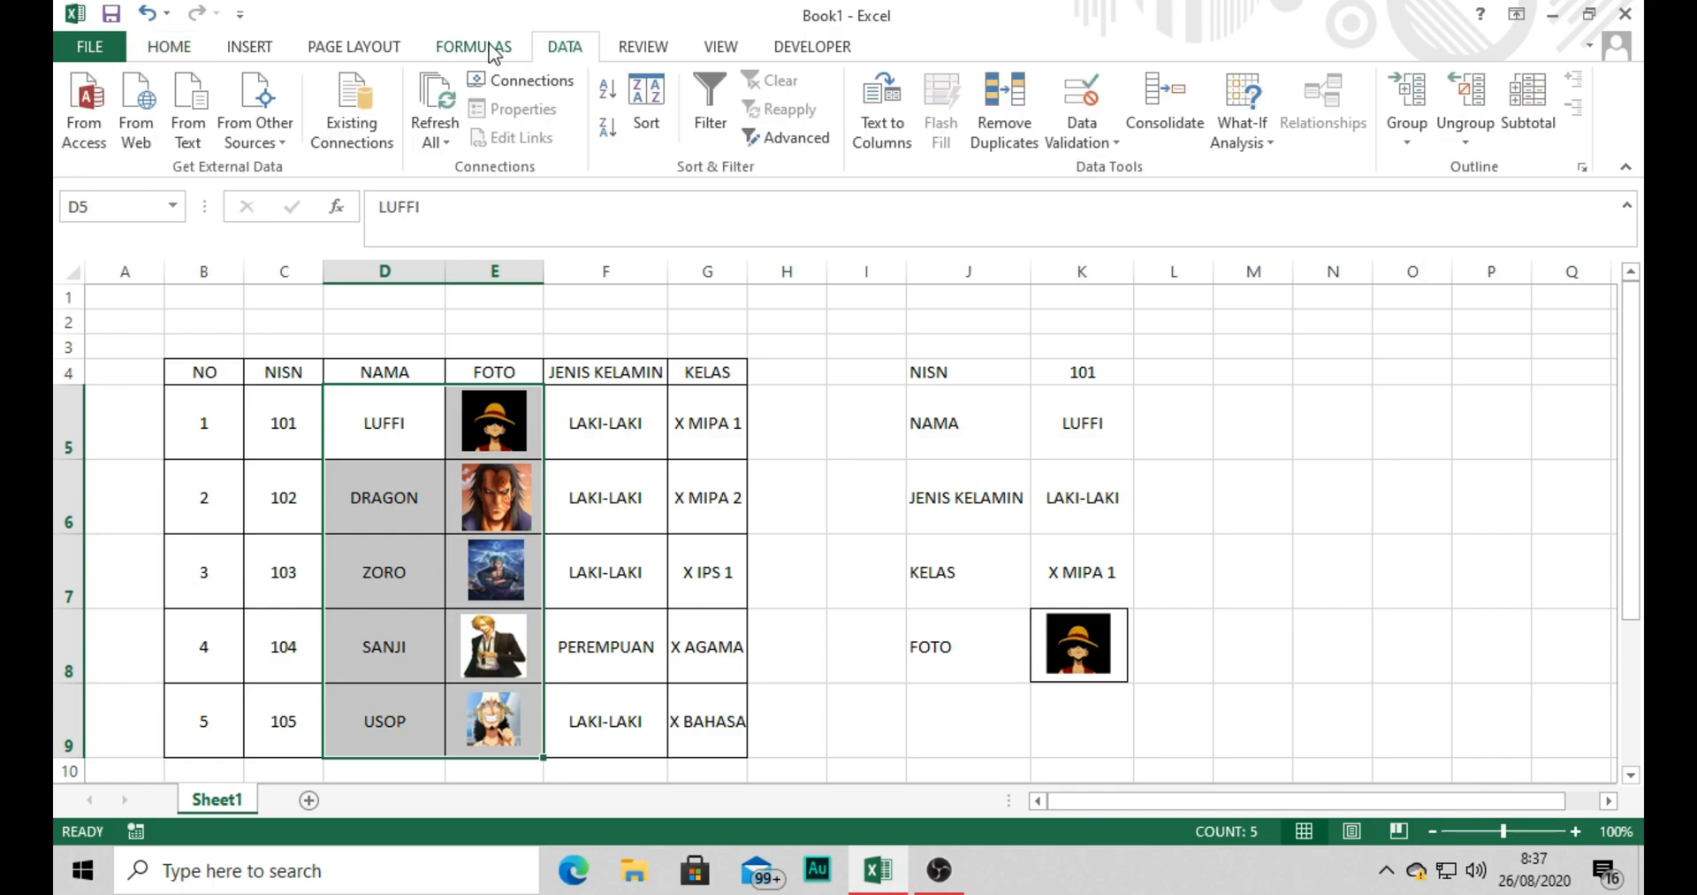
{"action": "left_click", "coordinate": [474, 46]}
{"action": "left_click", "coordinate": [847, 140]}
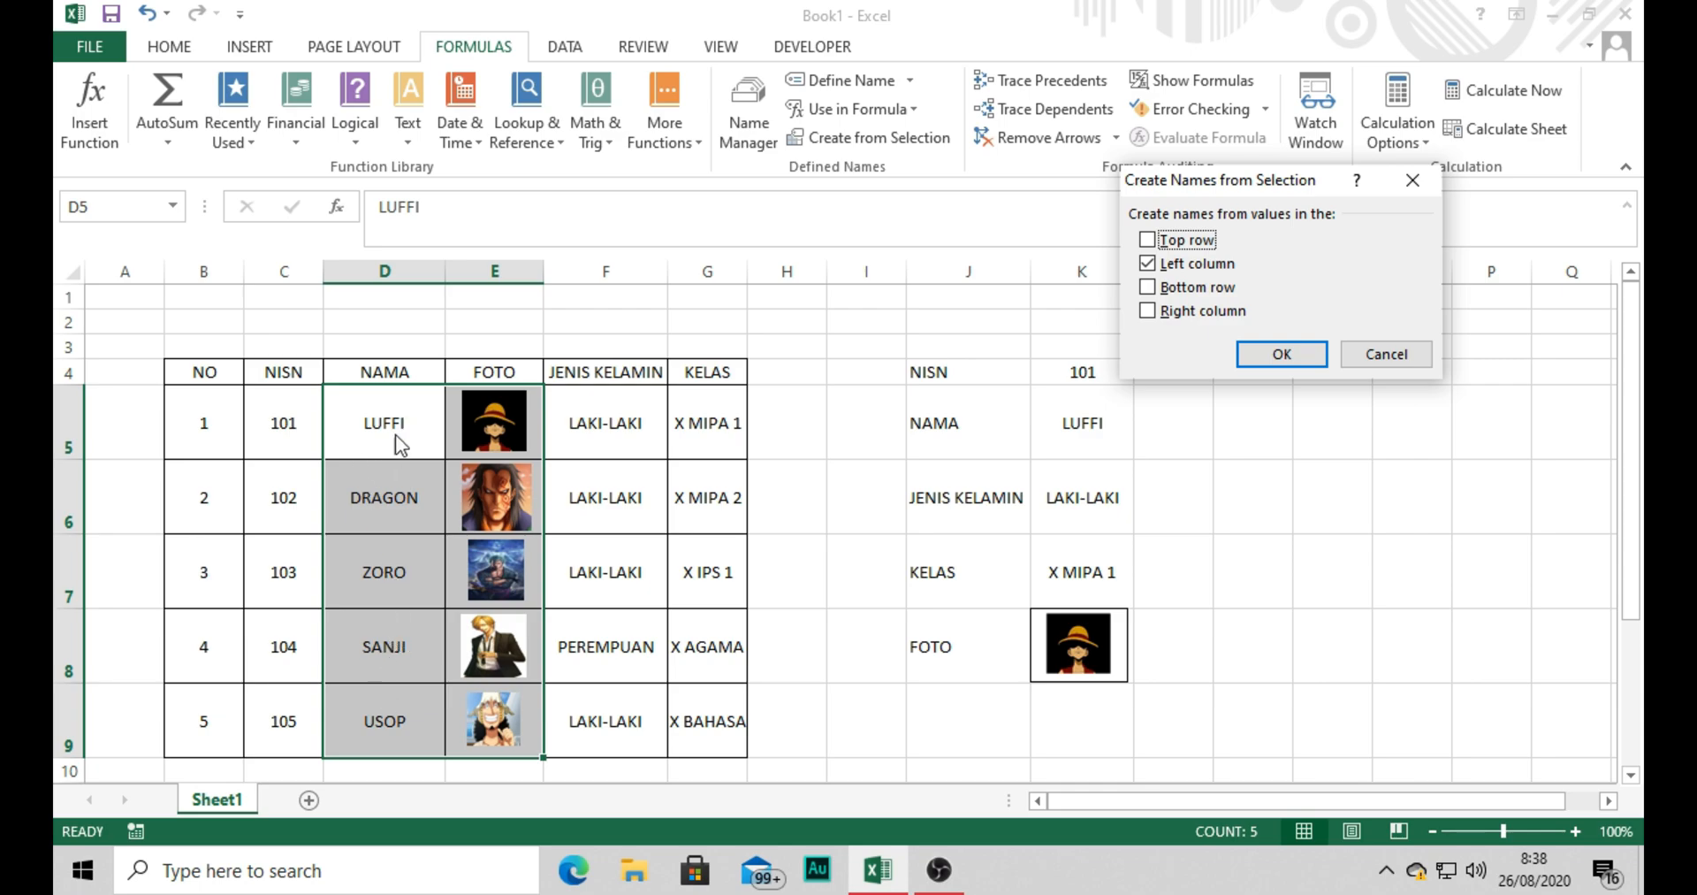
{"action": "left_click", "coordinate": [1388, 357]}
Review the defined names in the Name Manager, and open a new name definition without creating one.
{"action": "left_click", "coordinate": [750, 110]}
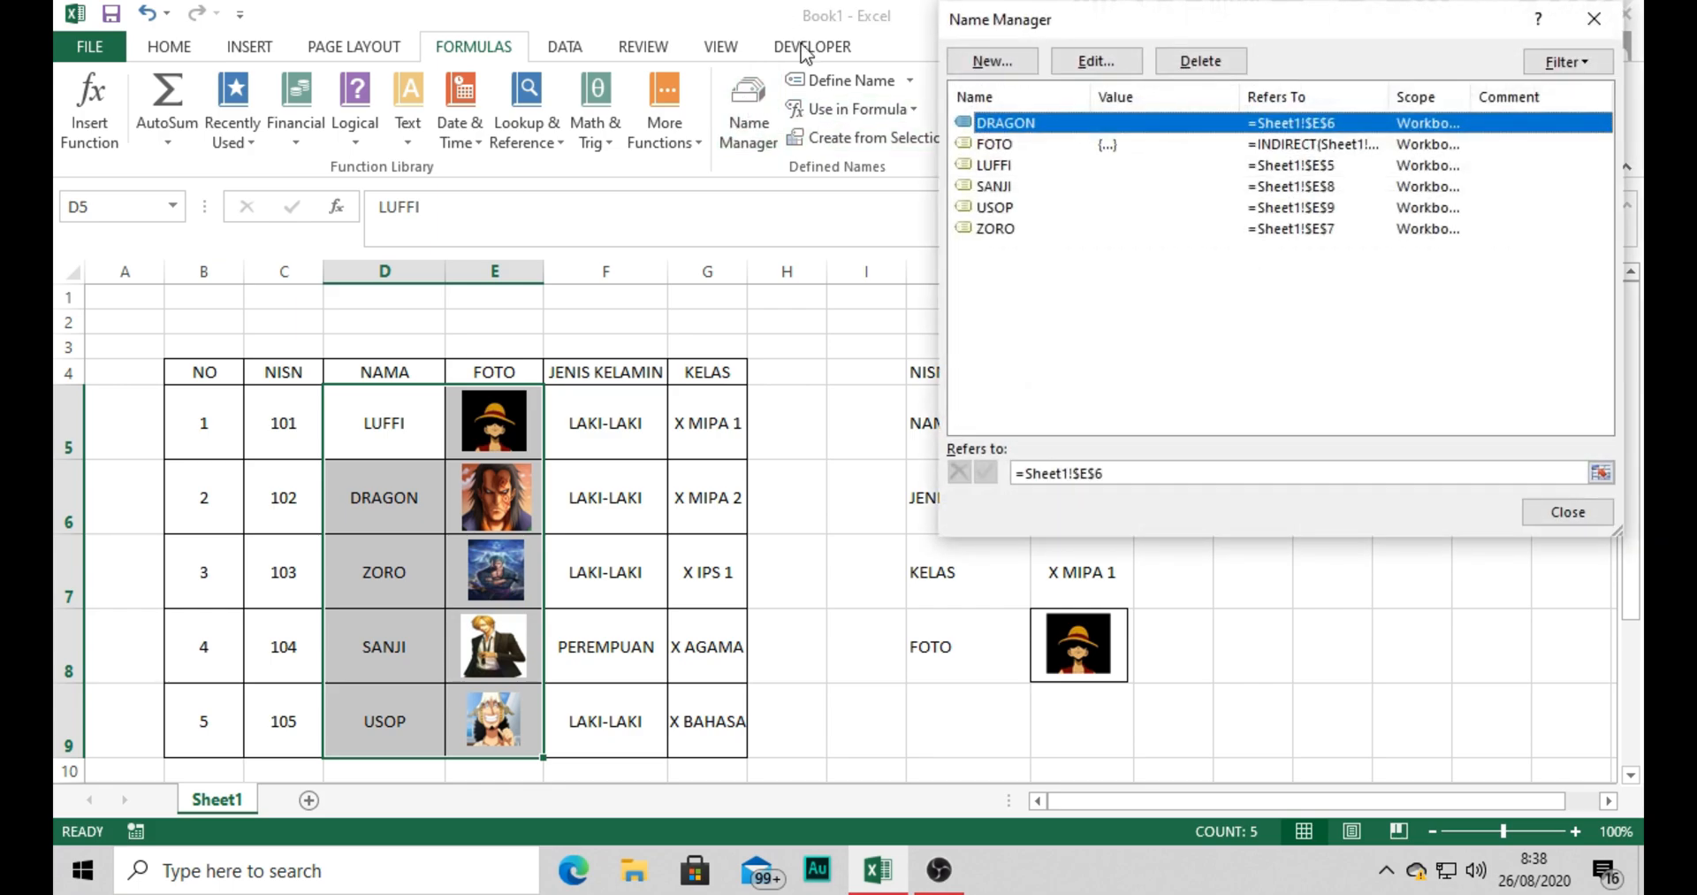
{"action": "left_click", "coordinate": [992, 145]}
{"action": "left_click", "coordinate": [991, 187]}
{"action": "left_click", "coordinate": [990, 229]}
{"action": "left_click", "coordinate": [997, 143]}
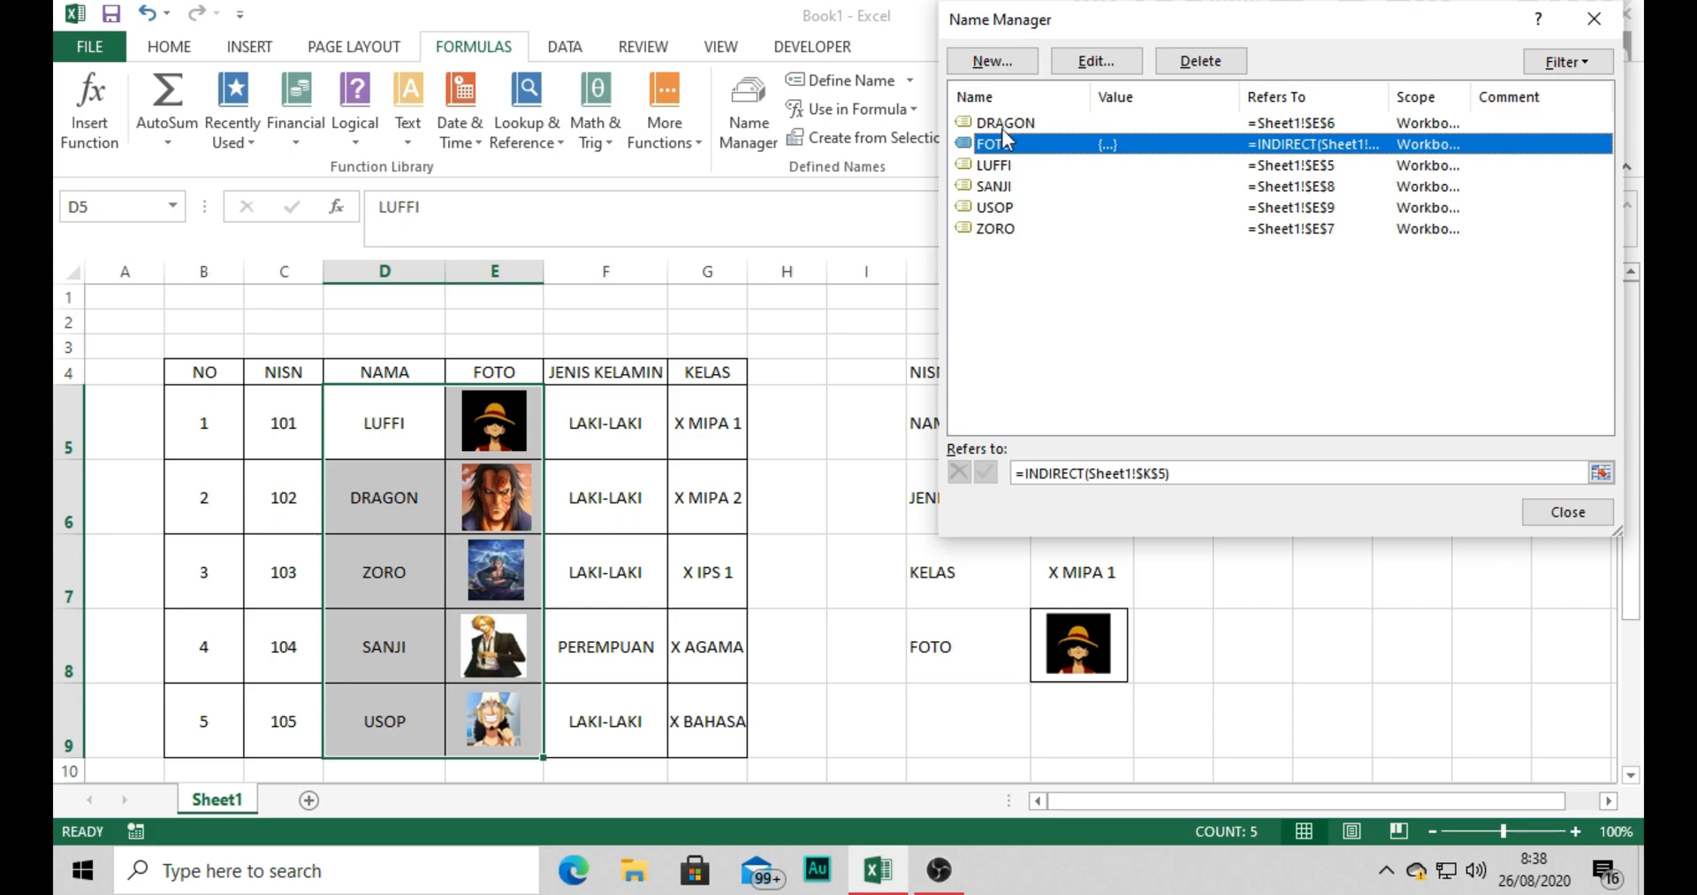
{"action": "left_click", "coordinate": [992, 61]}
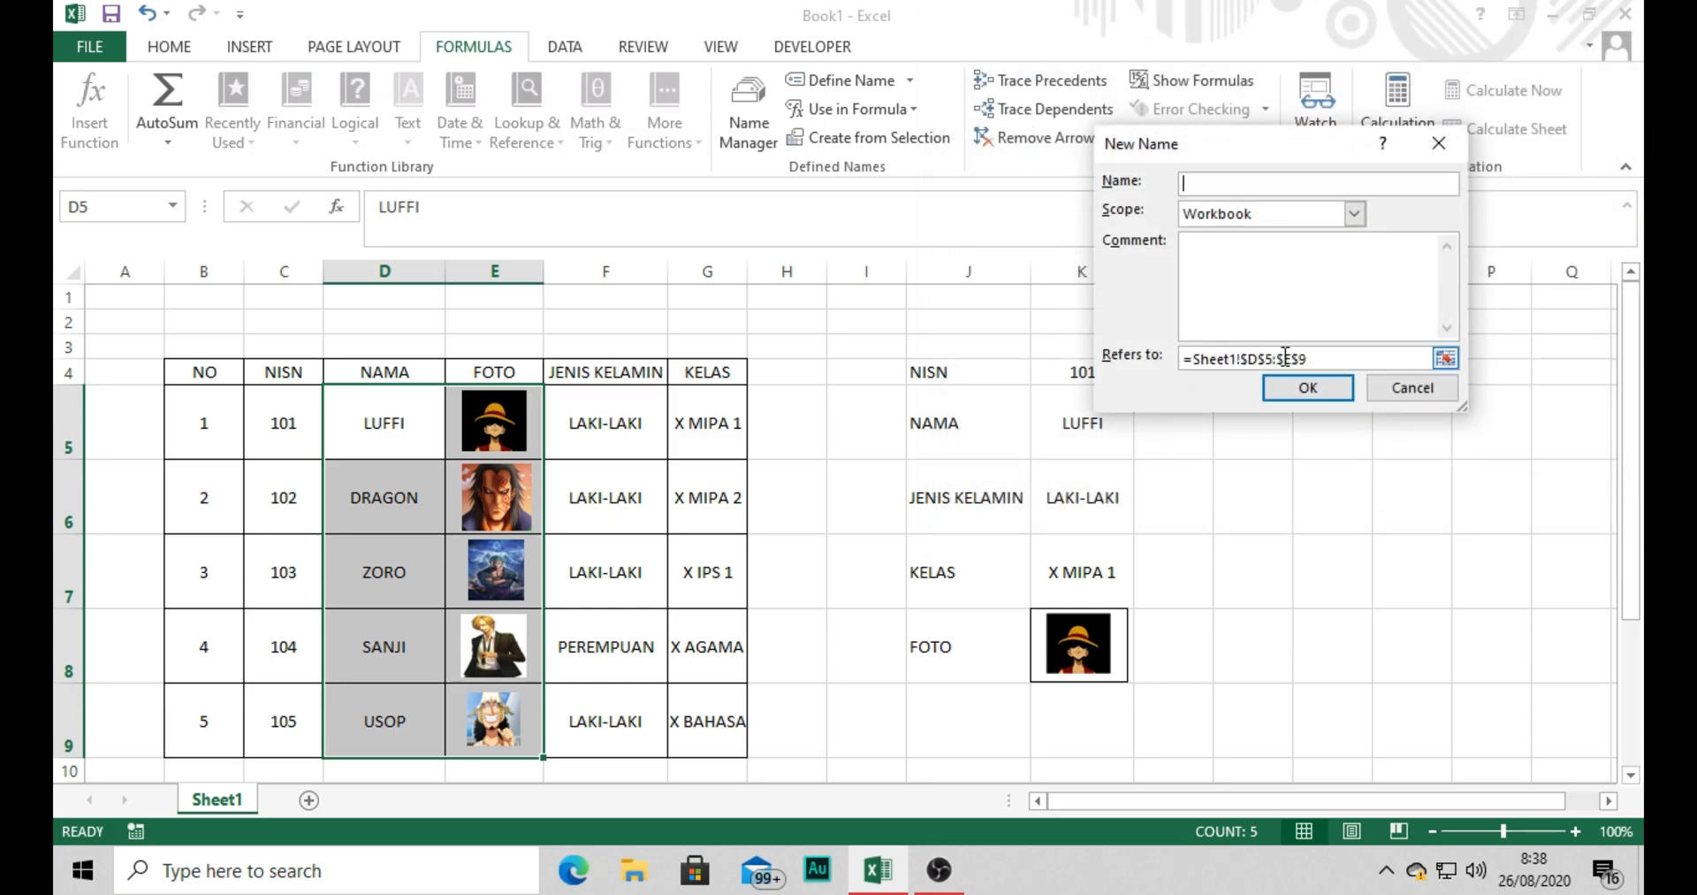
{"action": "left_click", "coordinate": [1406, 389]}
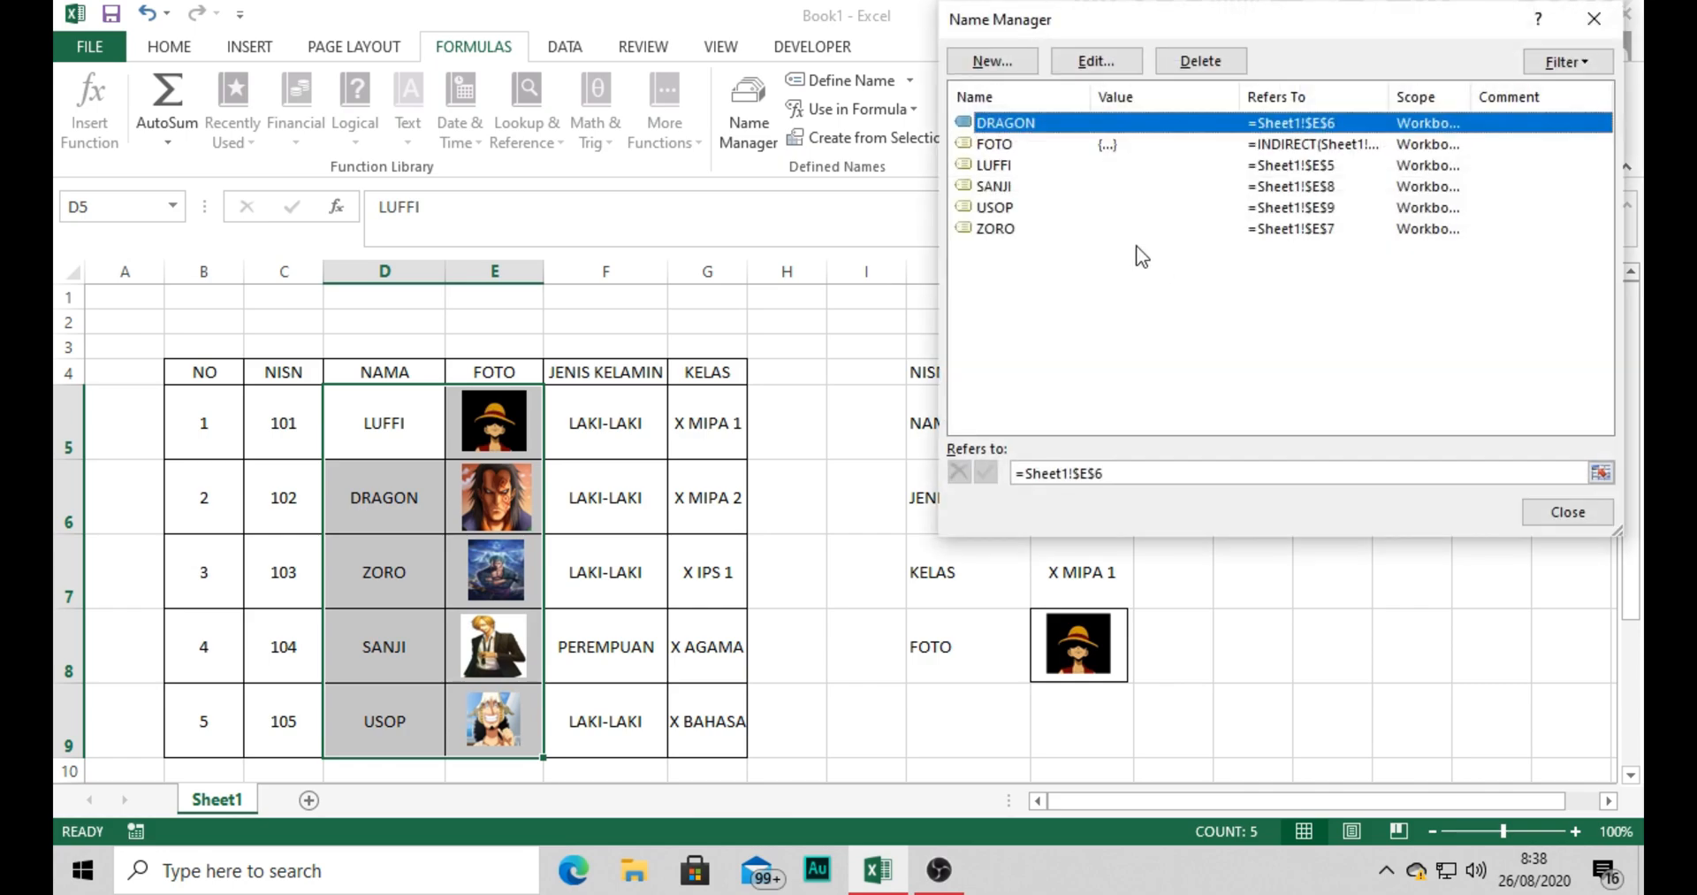
Review the name and INDIRECT reference of the defined name FOTO, and close the Name Manager.
{"action": "double_click", "coordinate": [996, 144]}
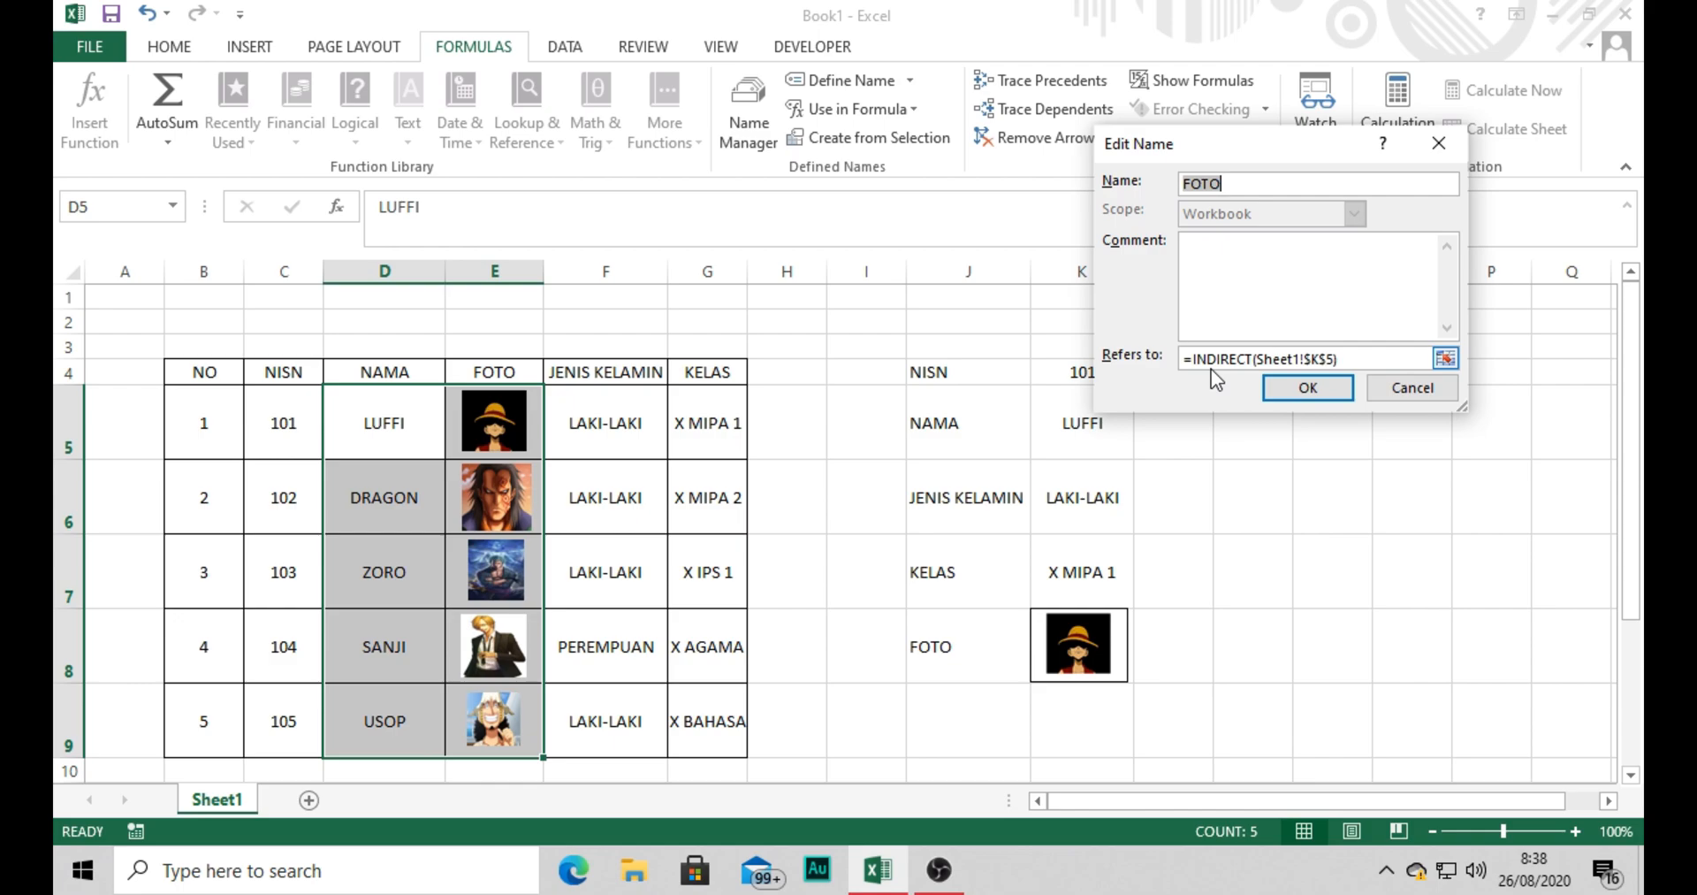
{"action": "left_click", "coordinate": [1237, 184]}
{"action": "double_click", "coordinate": [1192, 363]}
{"action": "left_click", "coordinate": [1281, 356]}
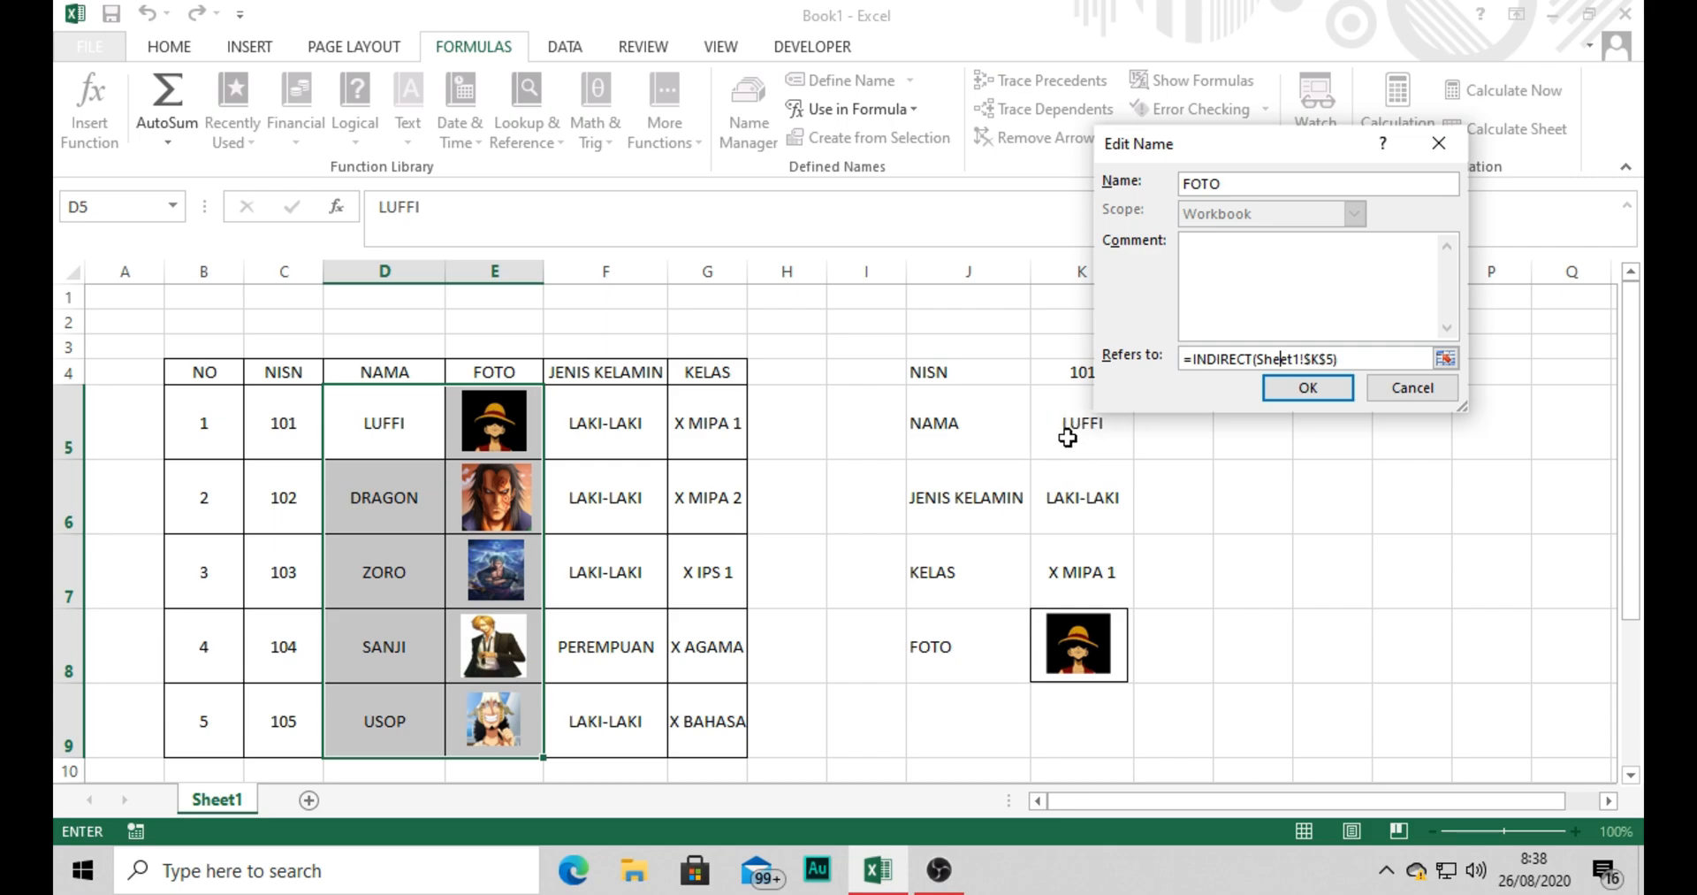
{"action": "left_click", "coordinate": [1325, 389]}
{"action": "left_click", "coordinate": [1554, 522]}
{"action": "left_click", "coordinate": [1375, 619]}
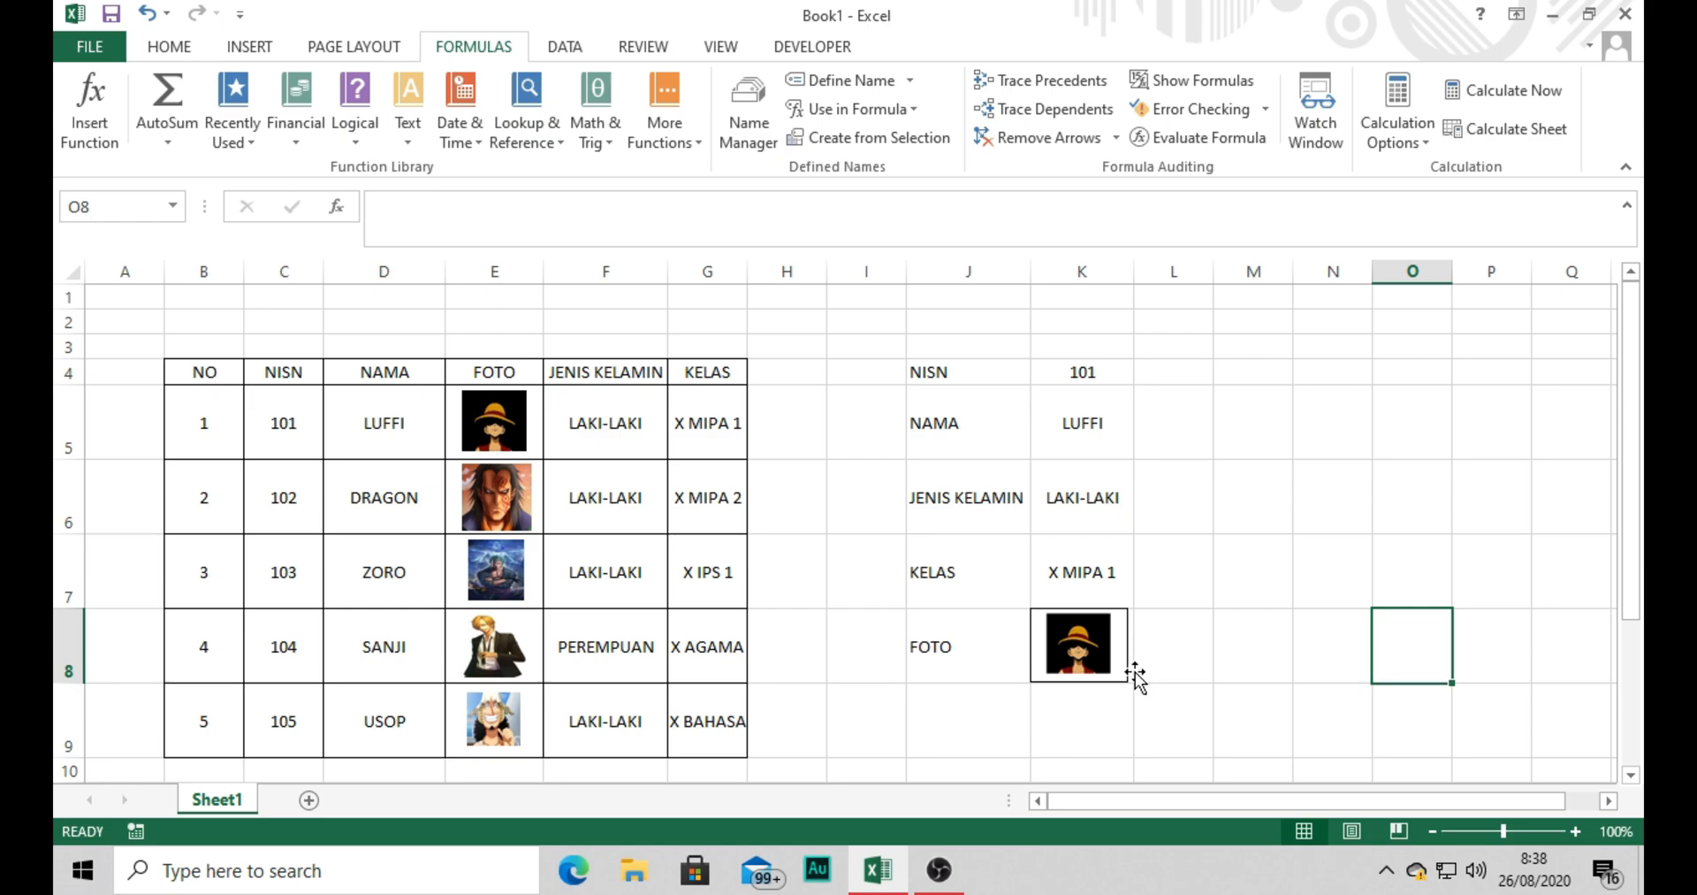
Re-enter the formula =FOTO for the linked picture over cell K8.
{"action": "left_click", "coordinate": [1095, 644]}
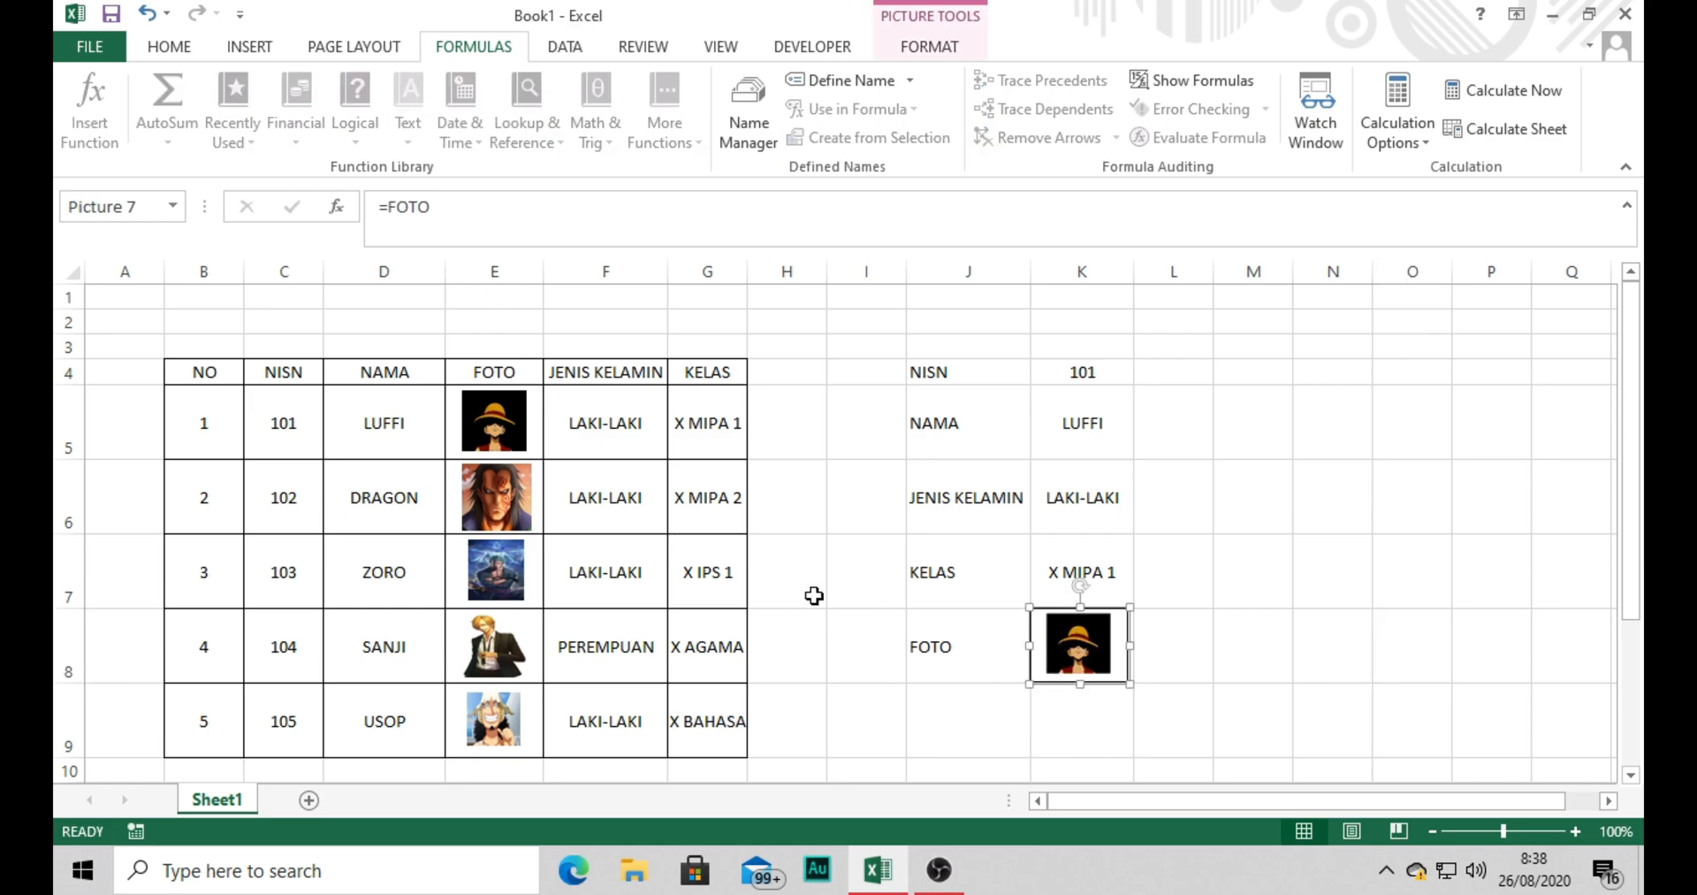
{"action": "left_click", "coordinate": [428, 210]}
{"action": "key", "text": "BackSpace"}
{"action": "key", "text": "BackSpace"}
{"action": "key", "text": "BackSpace"}
{"action": "key", "text": "BackSpace"}
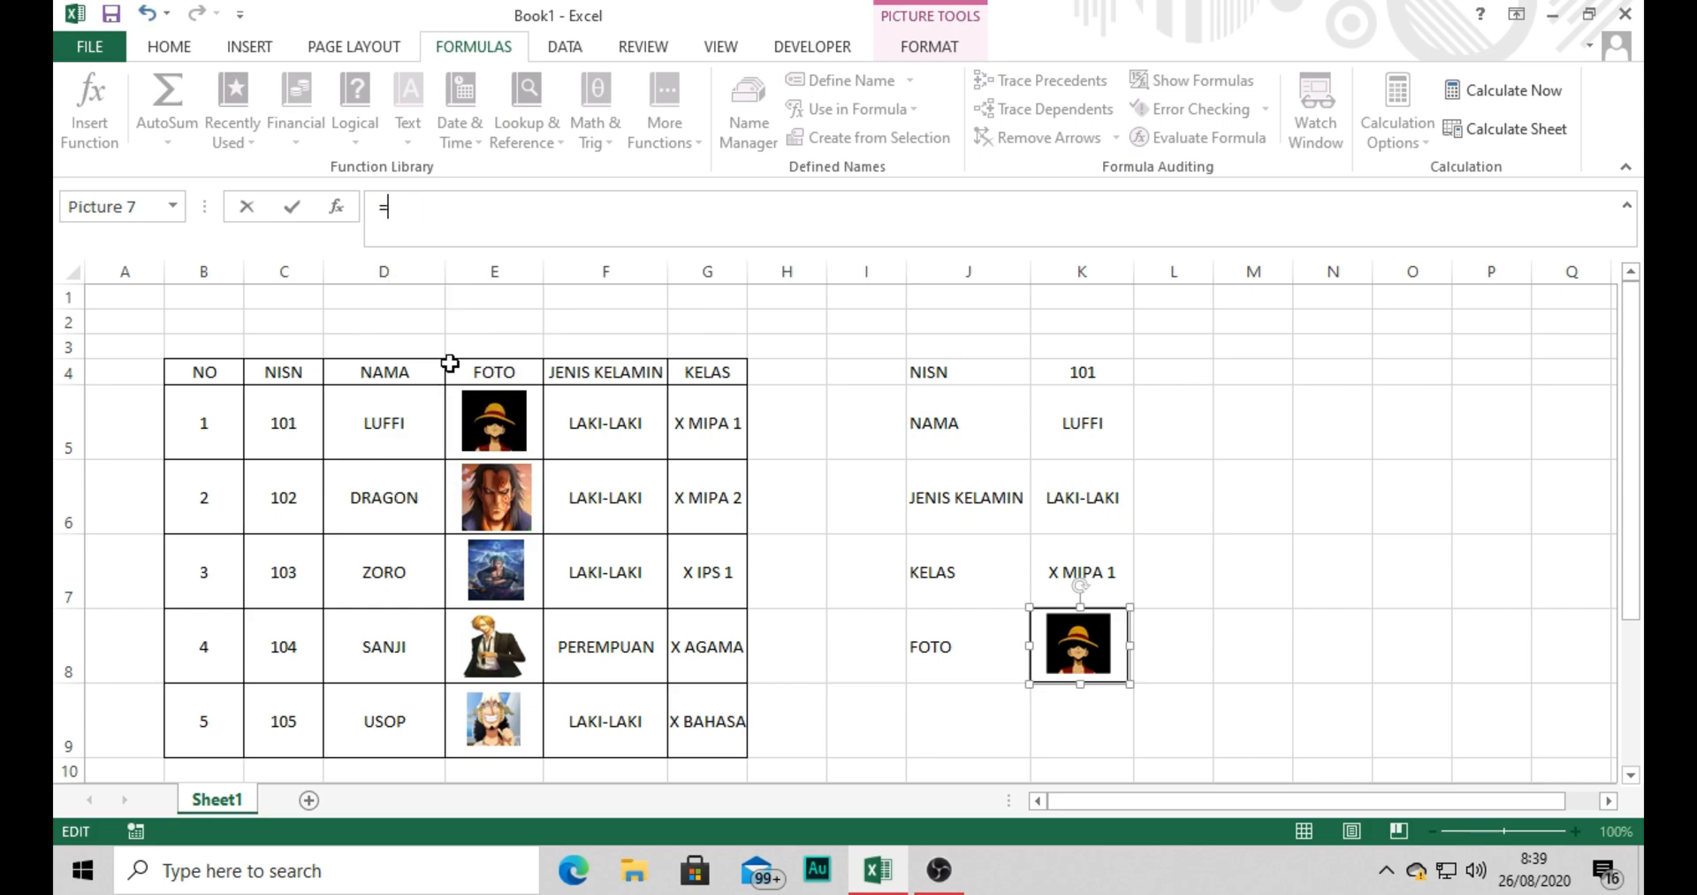
{"action": "type", "text": "FOTO"}
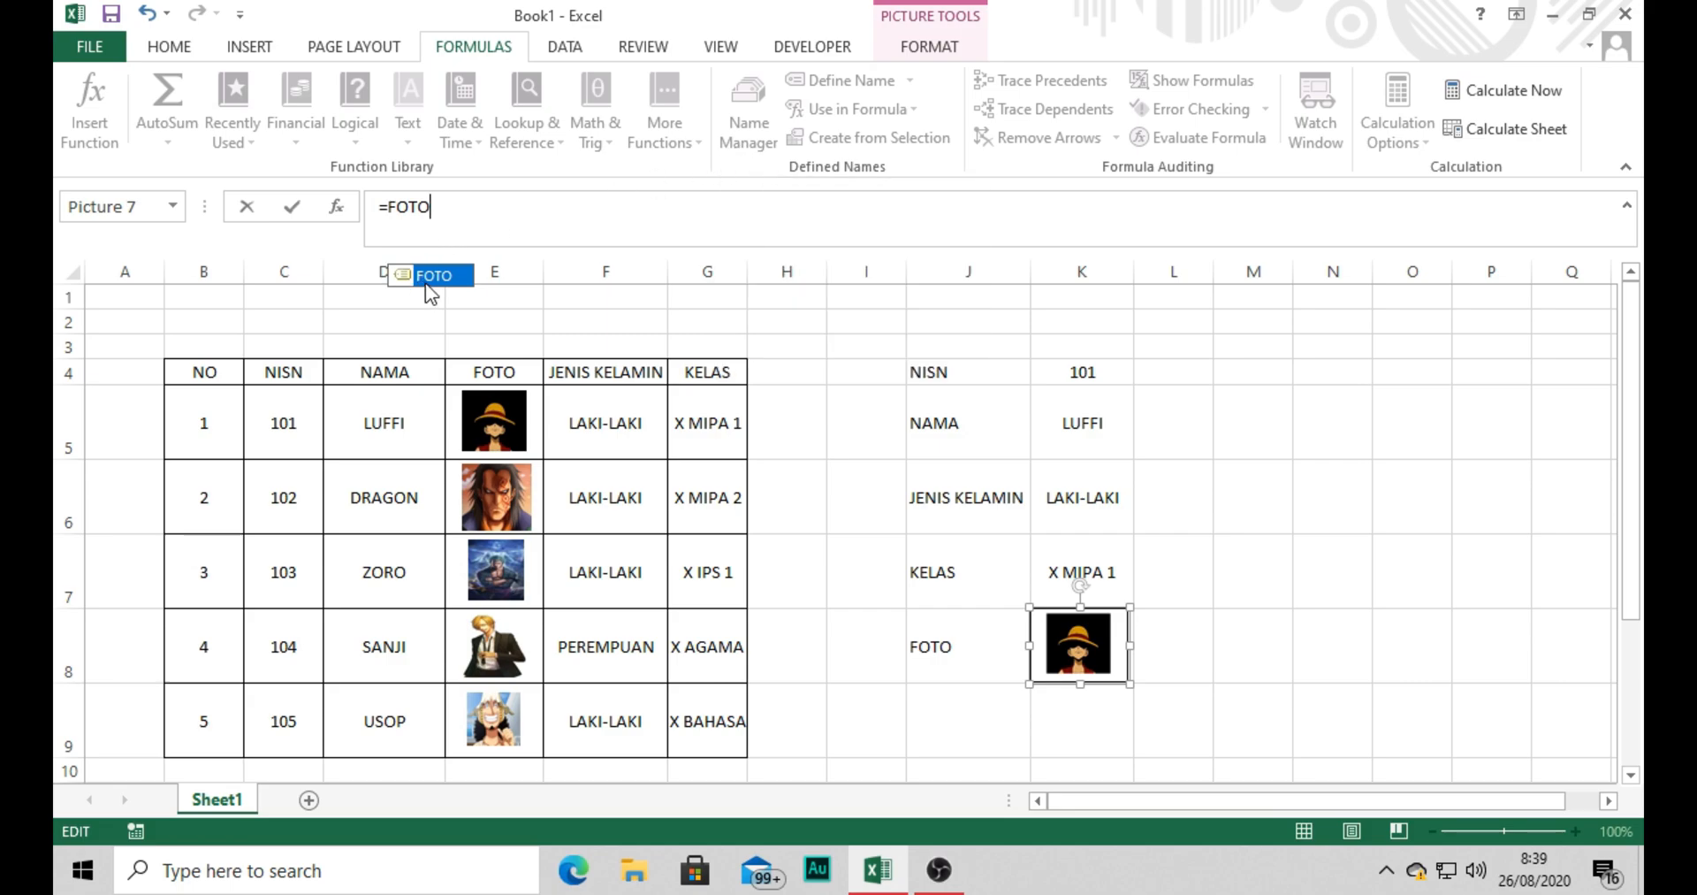
{"action": "left_click", "coordinate": [1262, 495]}
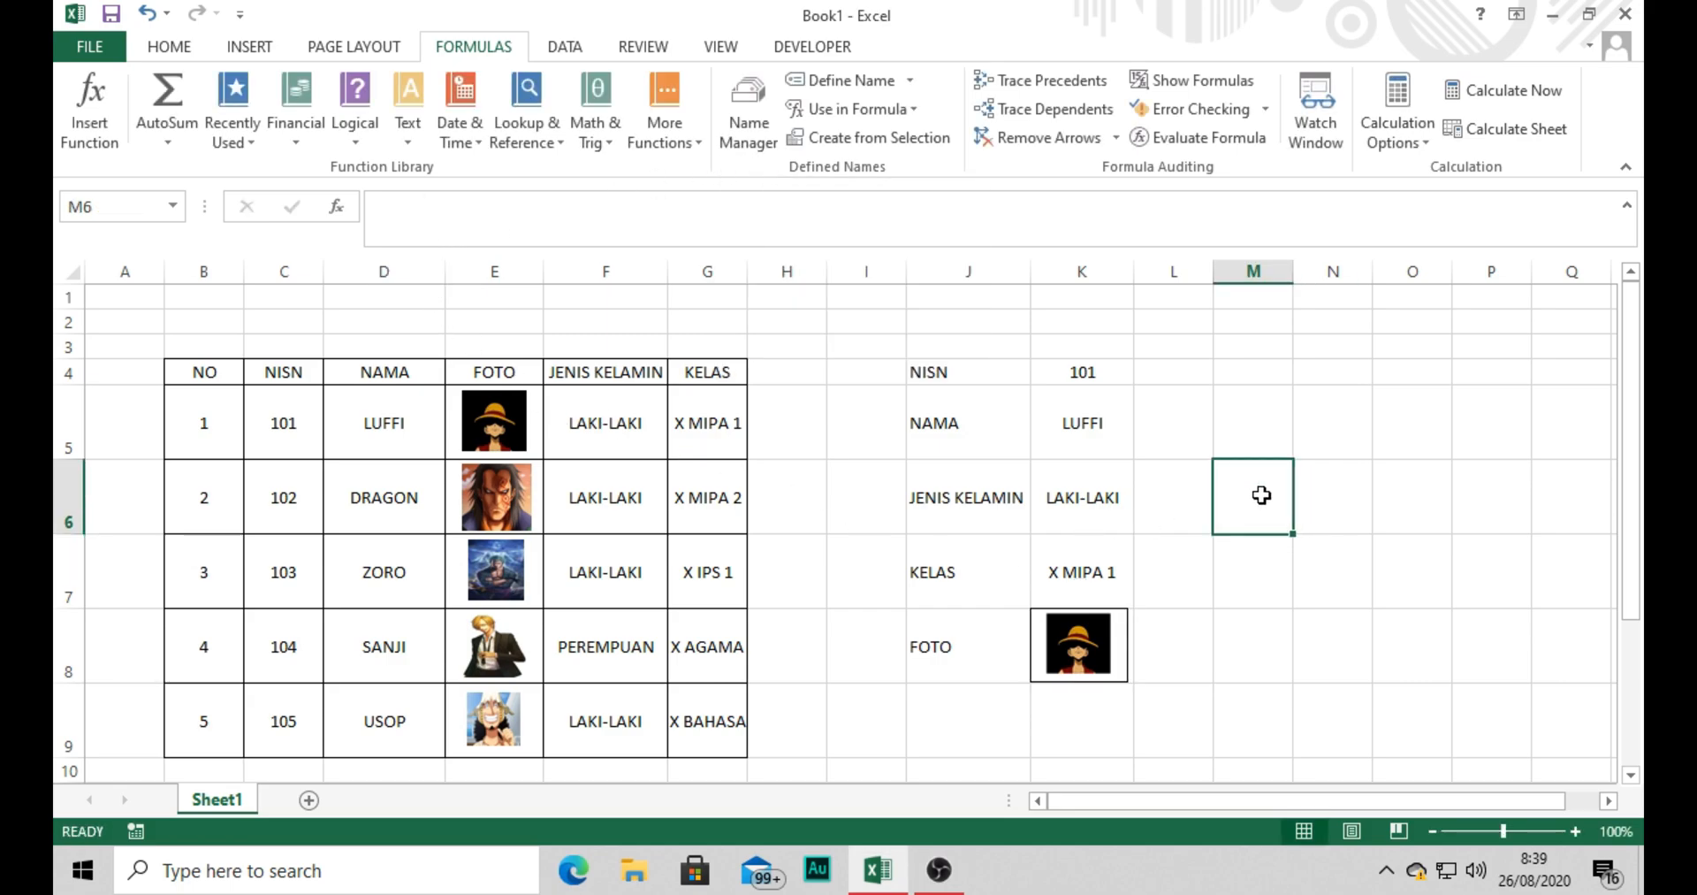
Test the lookup form by choosing NISN 102 and 103 in cell K4.
{"action": "left_click", "coordinate": [1094, 373]}
{"action": "left_click", "coordinate": [1145, 373]}
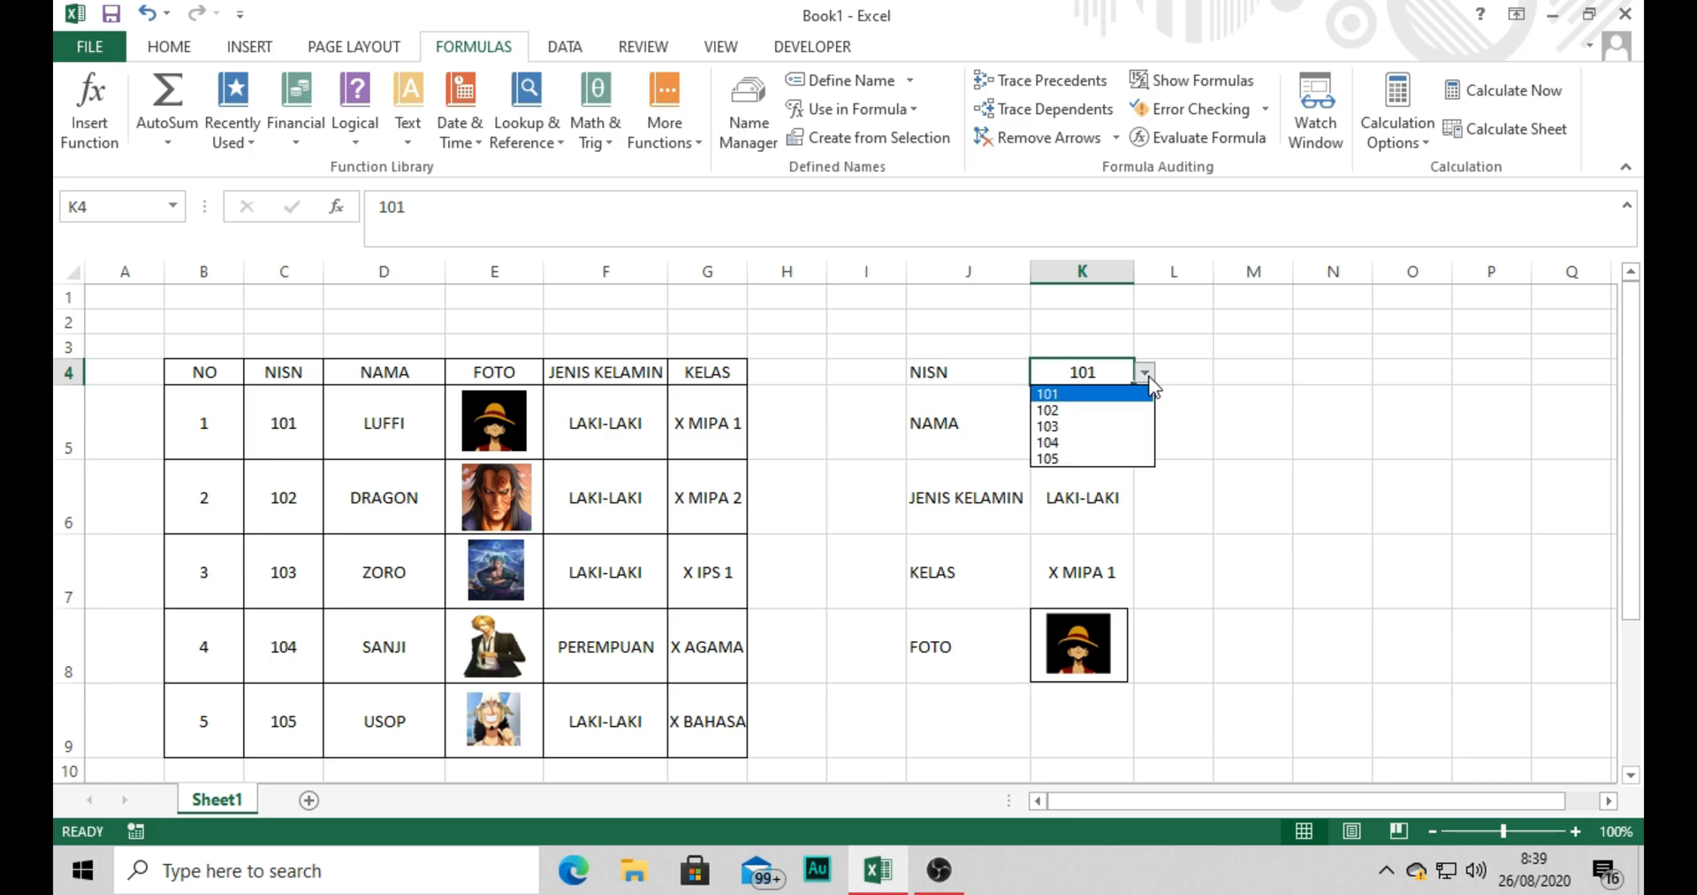
{"action": "left_click", "coordinate": [1086, 410]}
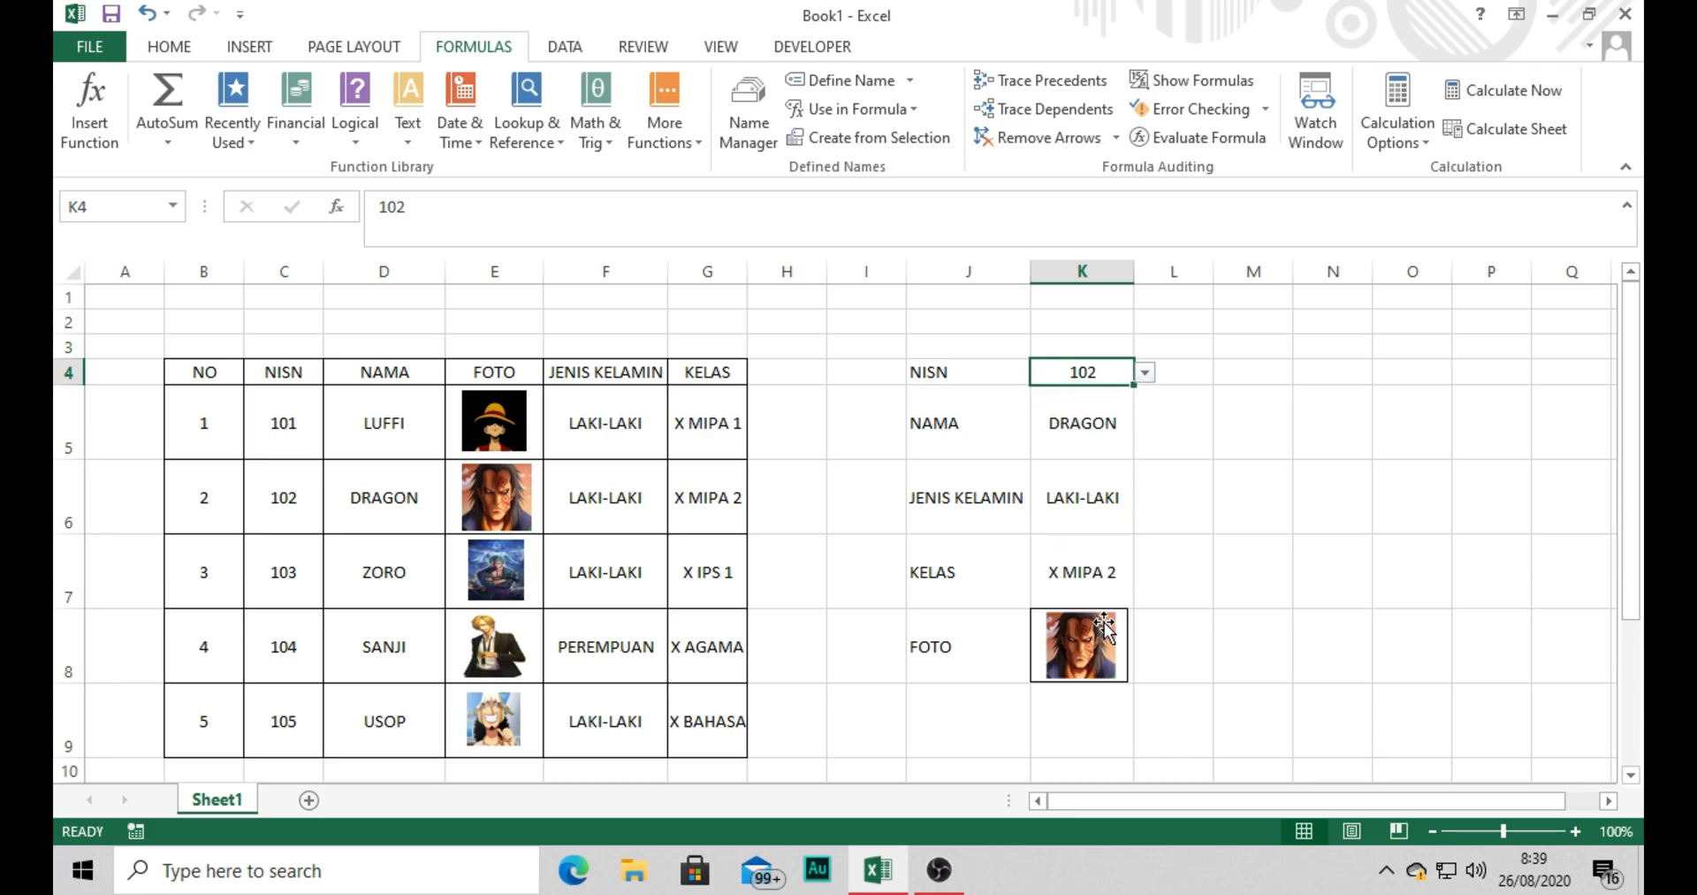
{"action": "left_click", "coordinate": [1148, 371]}
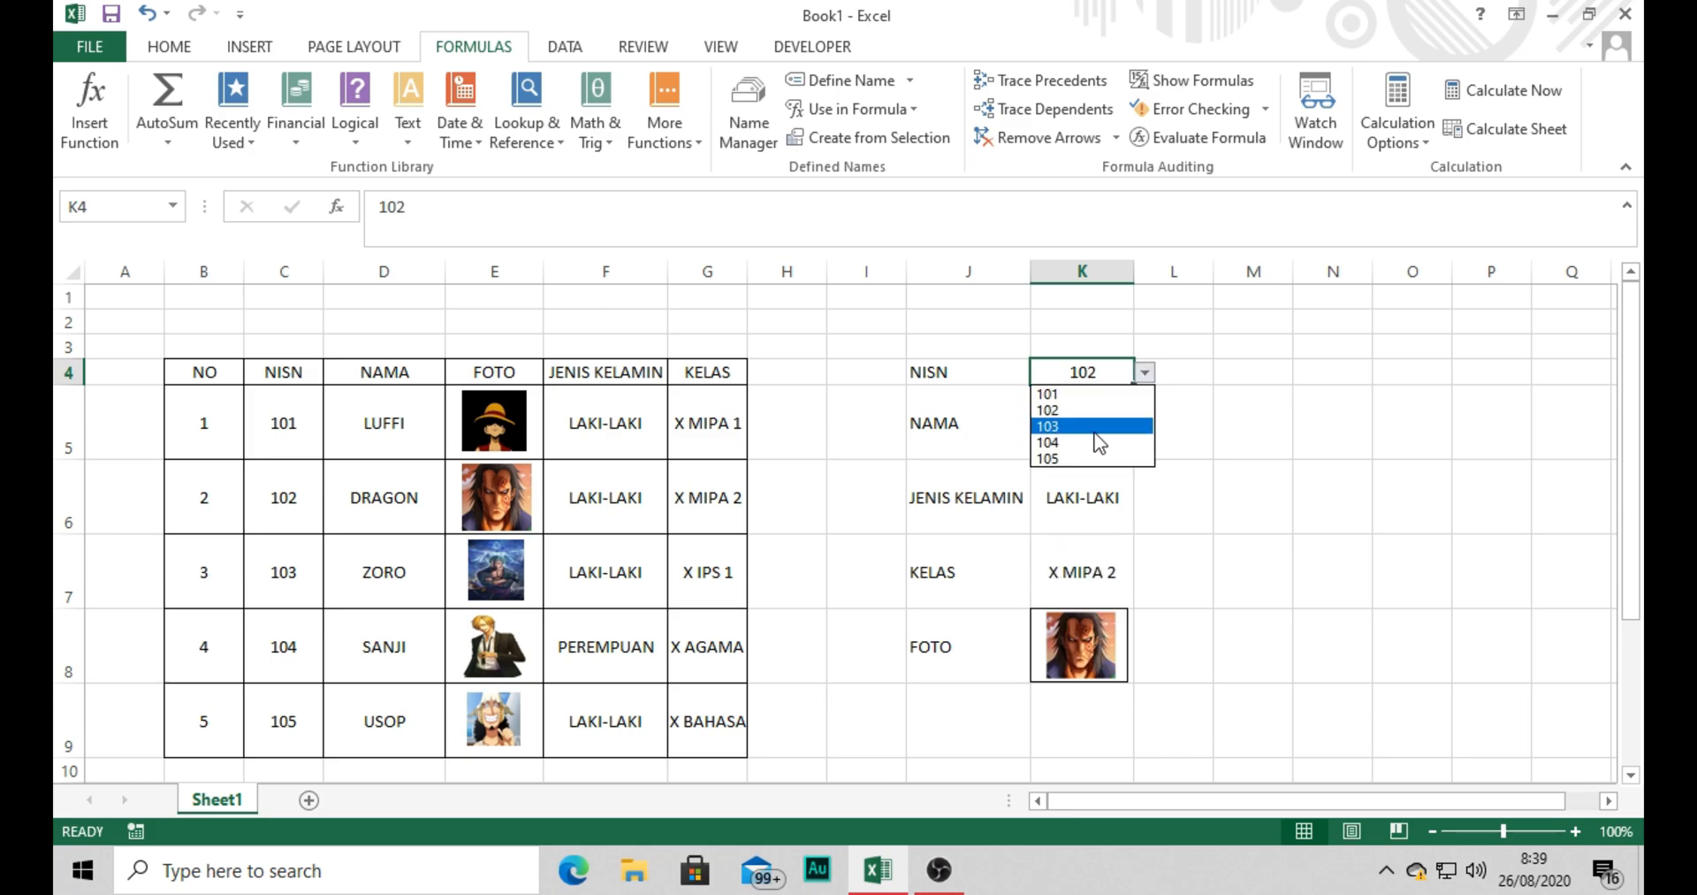
{"action": "left_click", "coordinate": [1096, 426]}
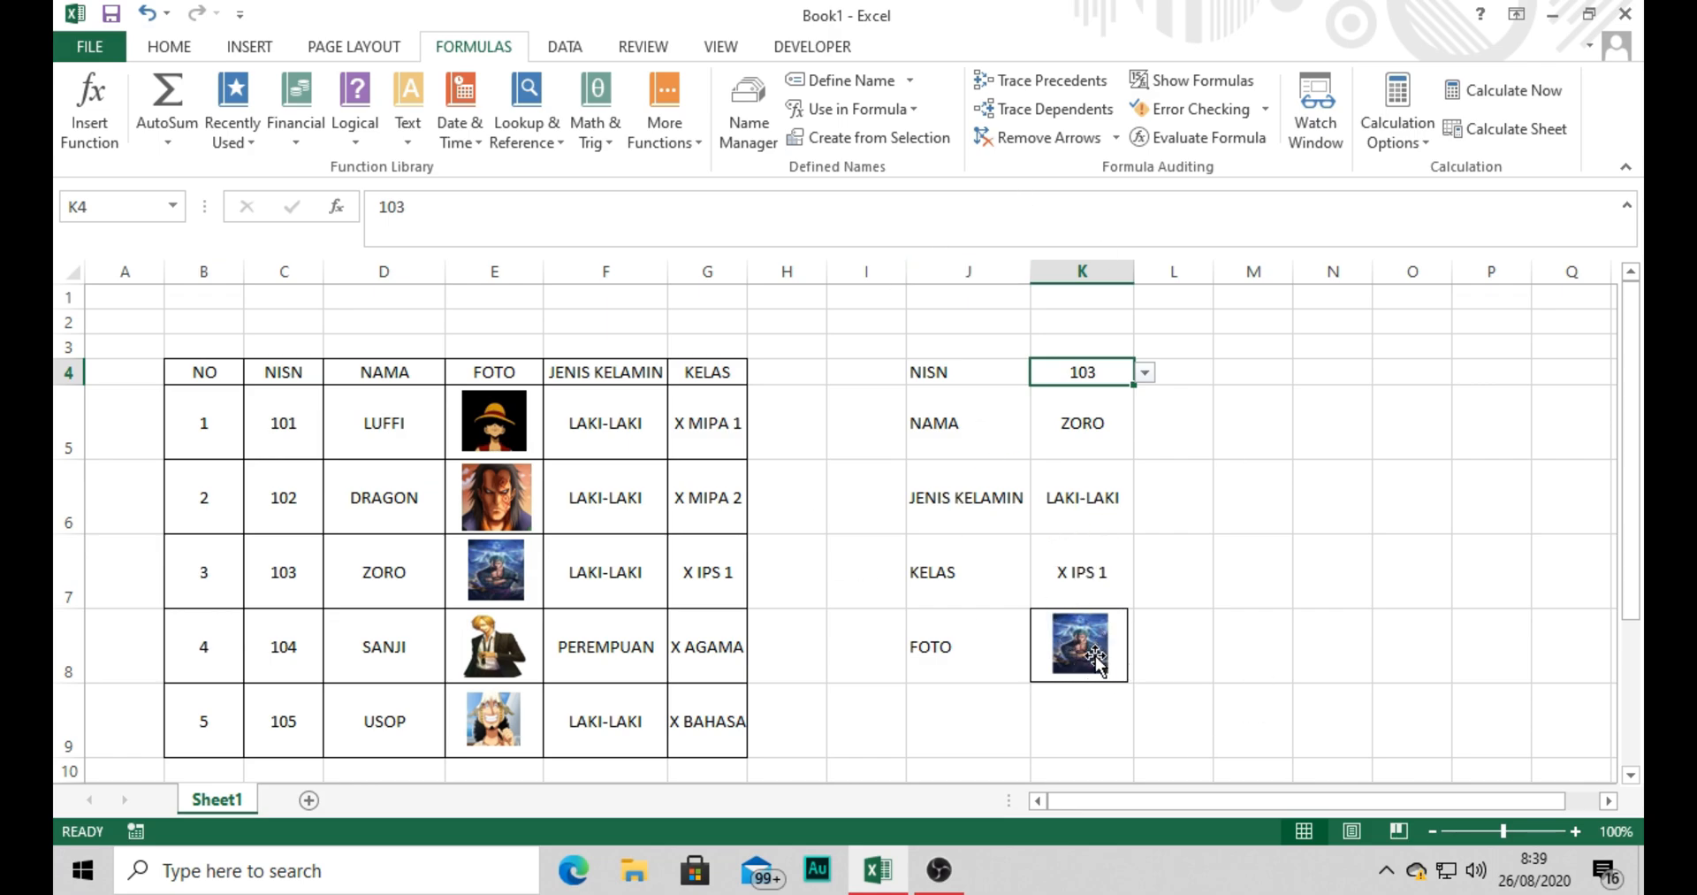
Review the lookup formula in K5 and the Data Validation settings of K4, and close the dialog unchanged.
{"action": "left_click", "coordinate": [1047, 438]}
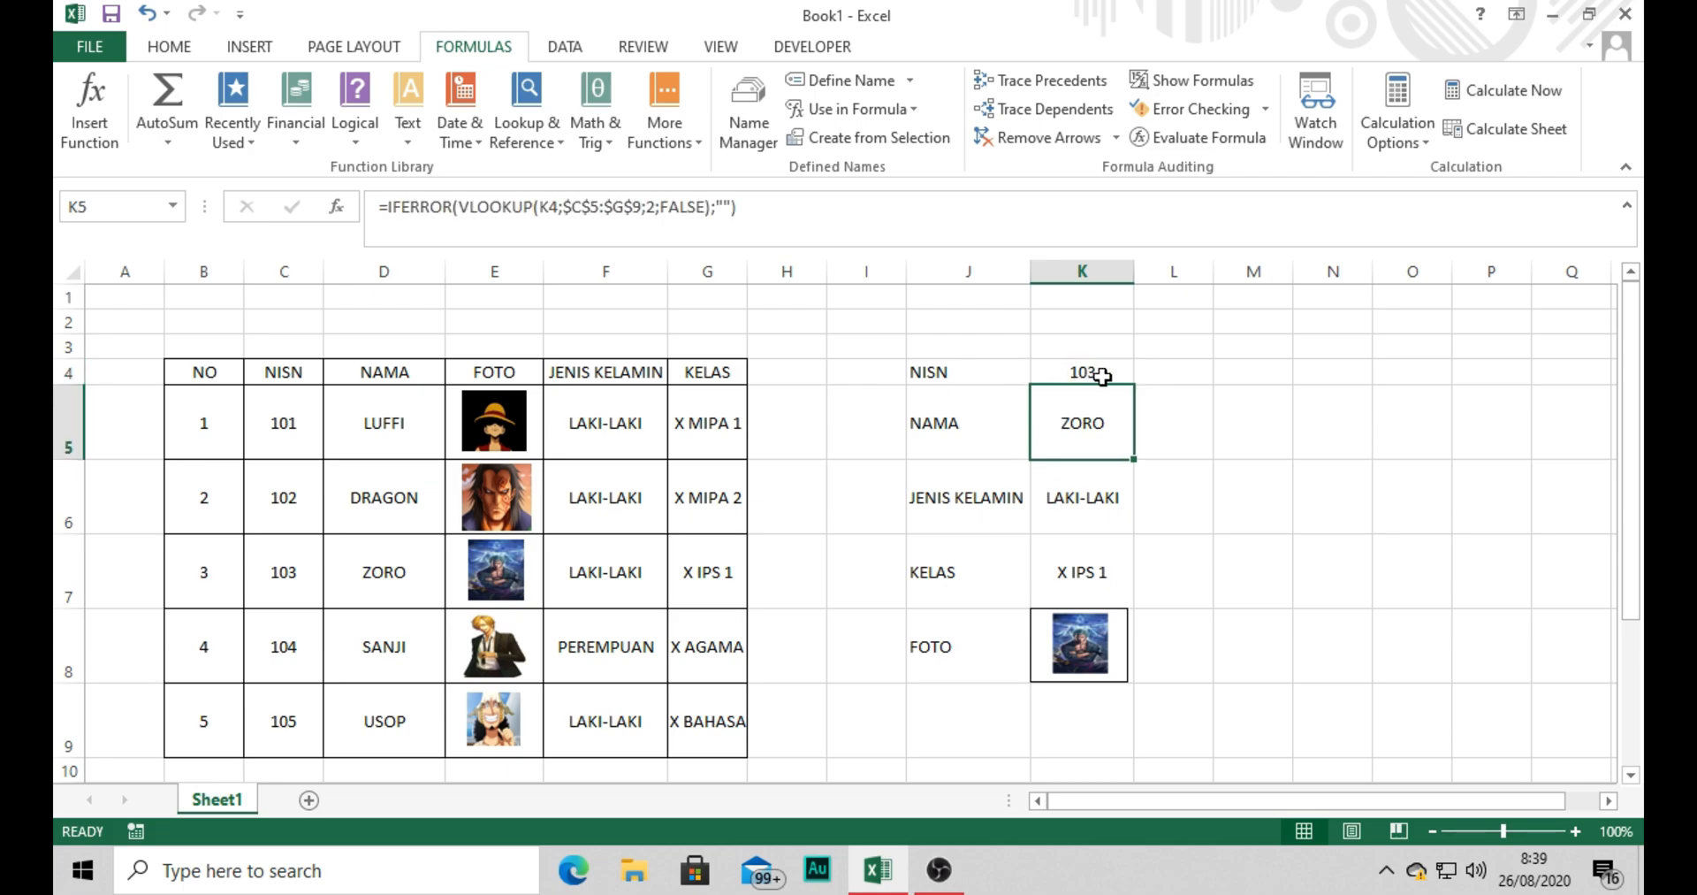
{"action": "left_click", "coordinate": [1052, 375]}
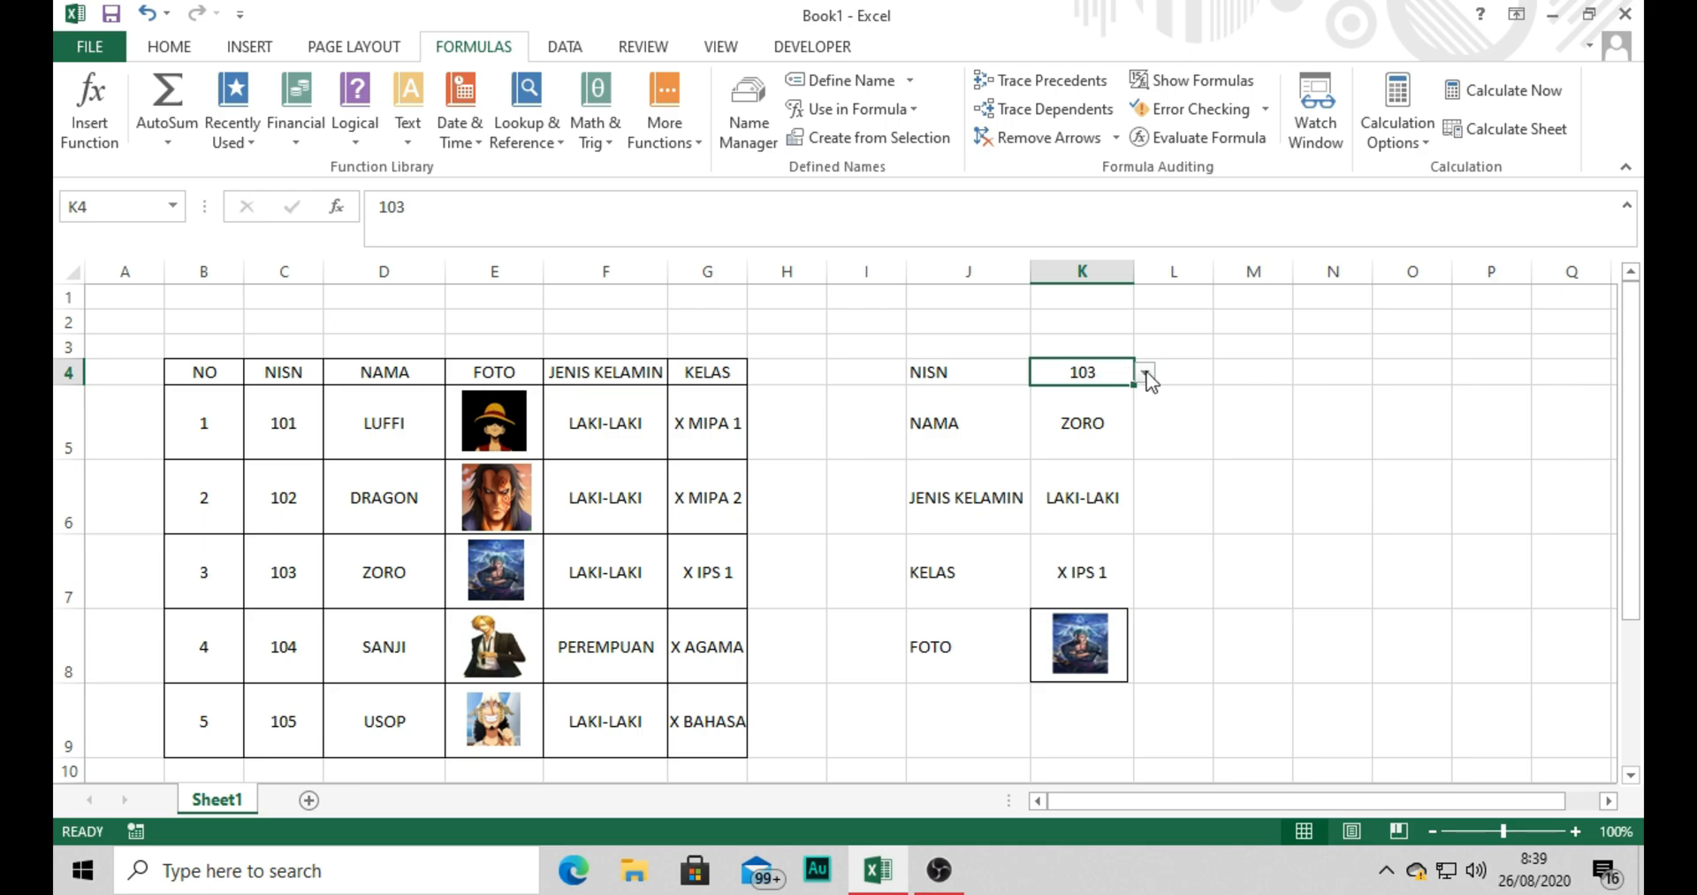
{"action": "left_click", "coordinate": [566, 48]}
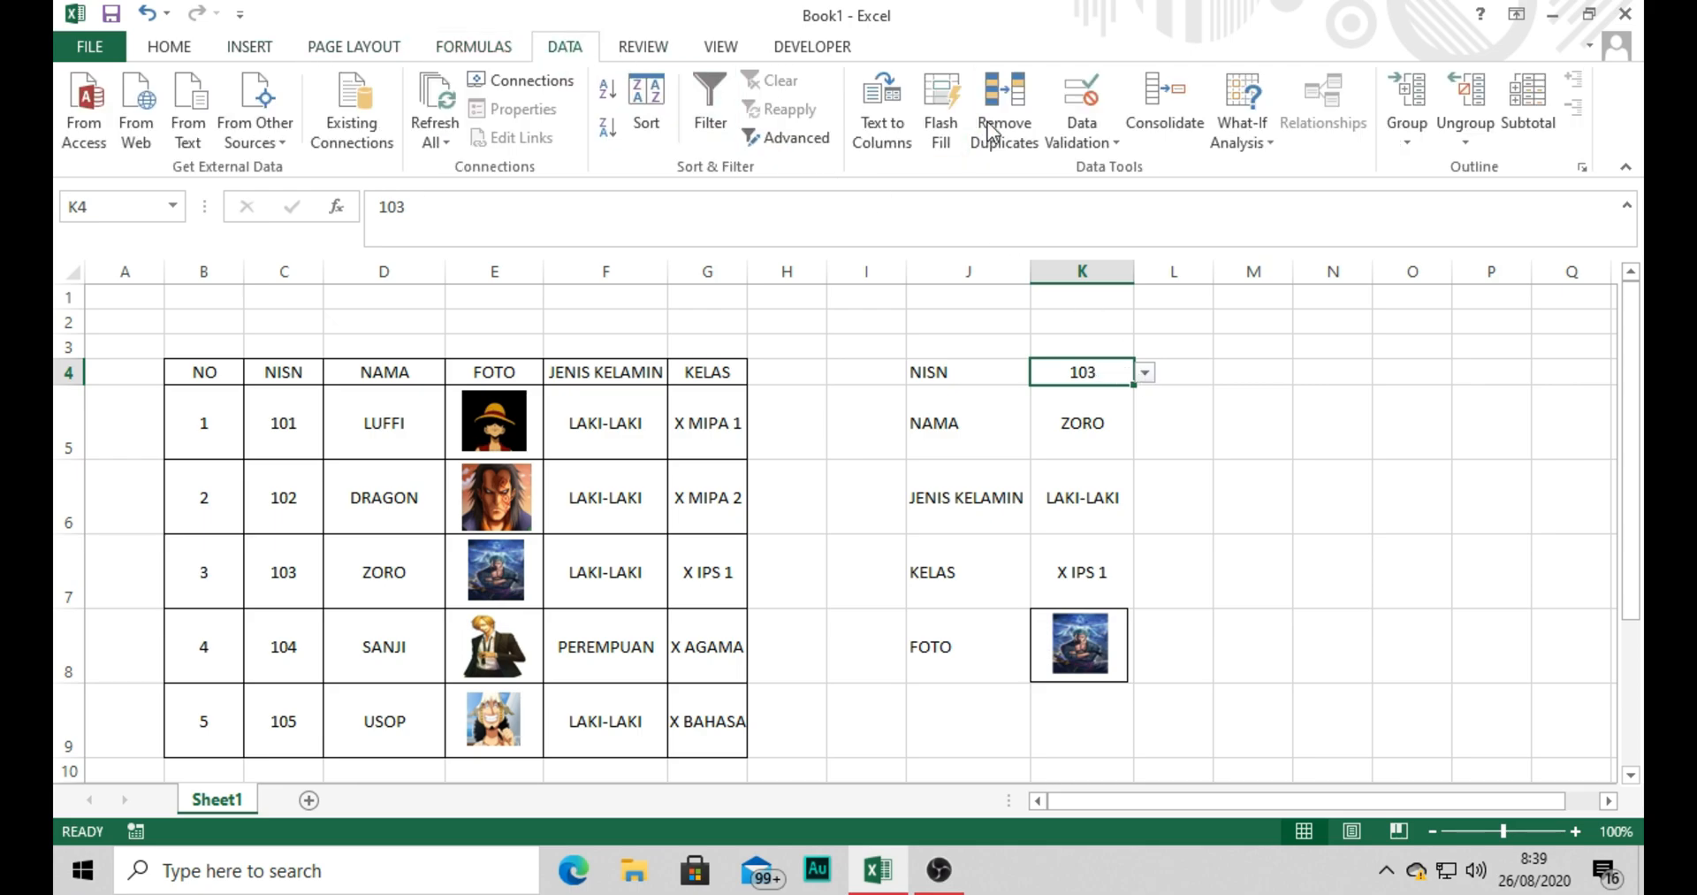
{"action": "left_click", "coordinate": [1081, 137]}
{"action": "left_click", "coordinate": [1105, 168]}
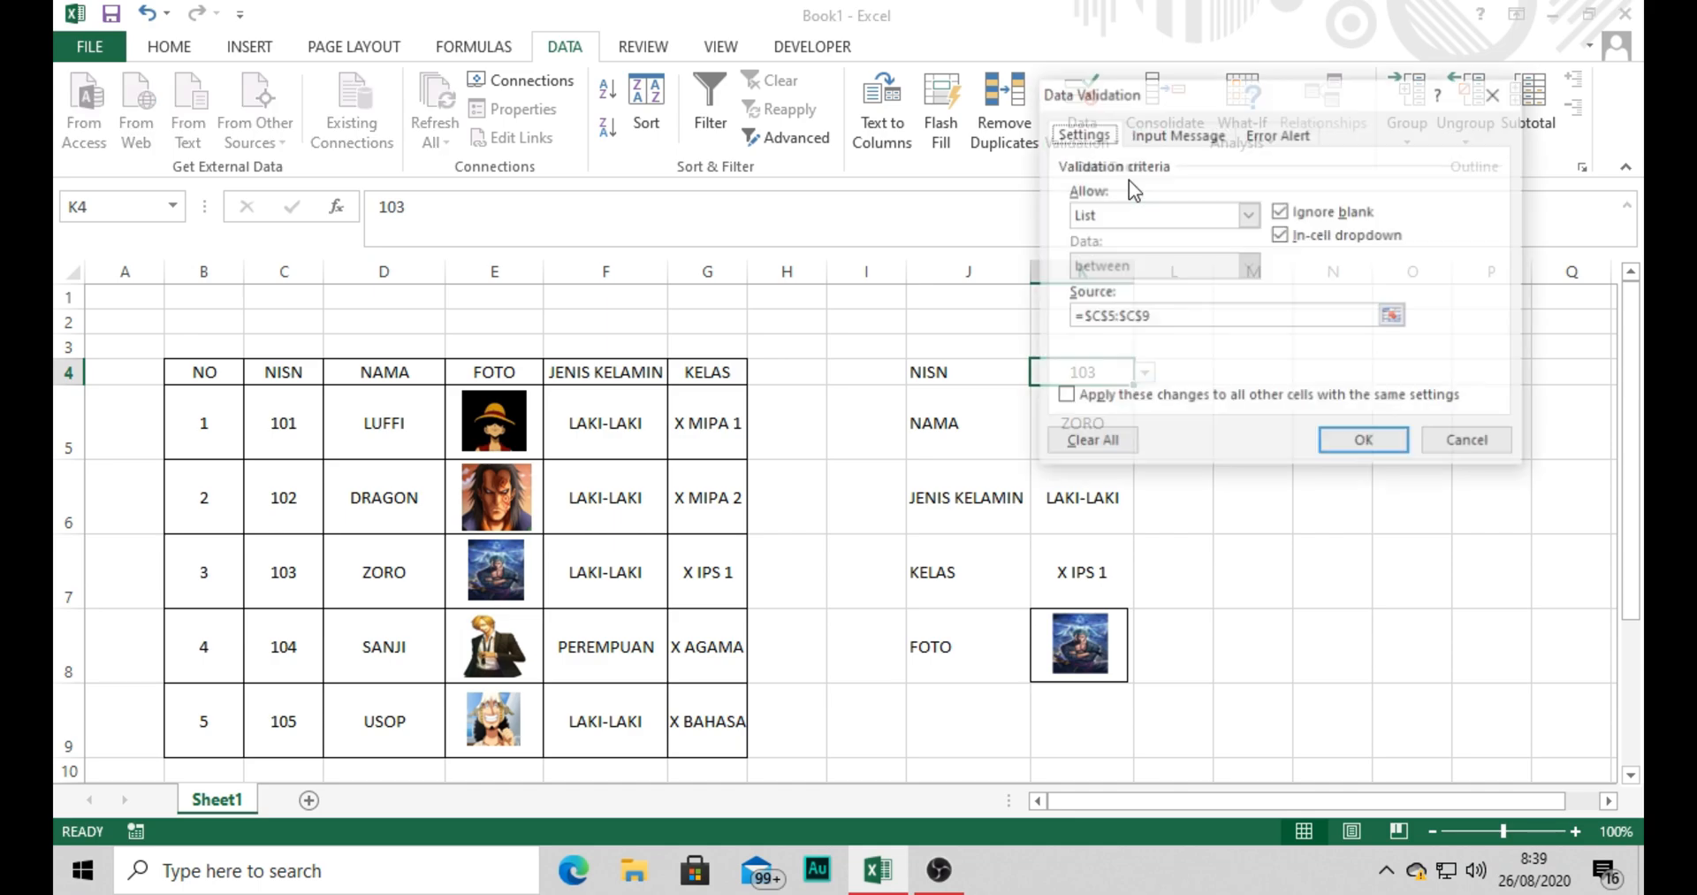
{"action": "left_click", "coordinate": [1512, 101]}
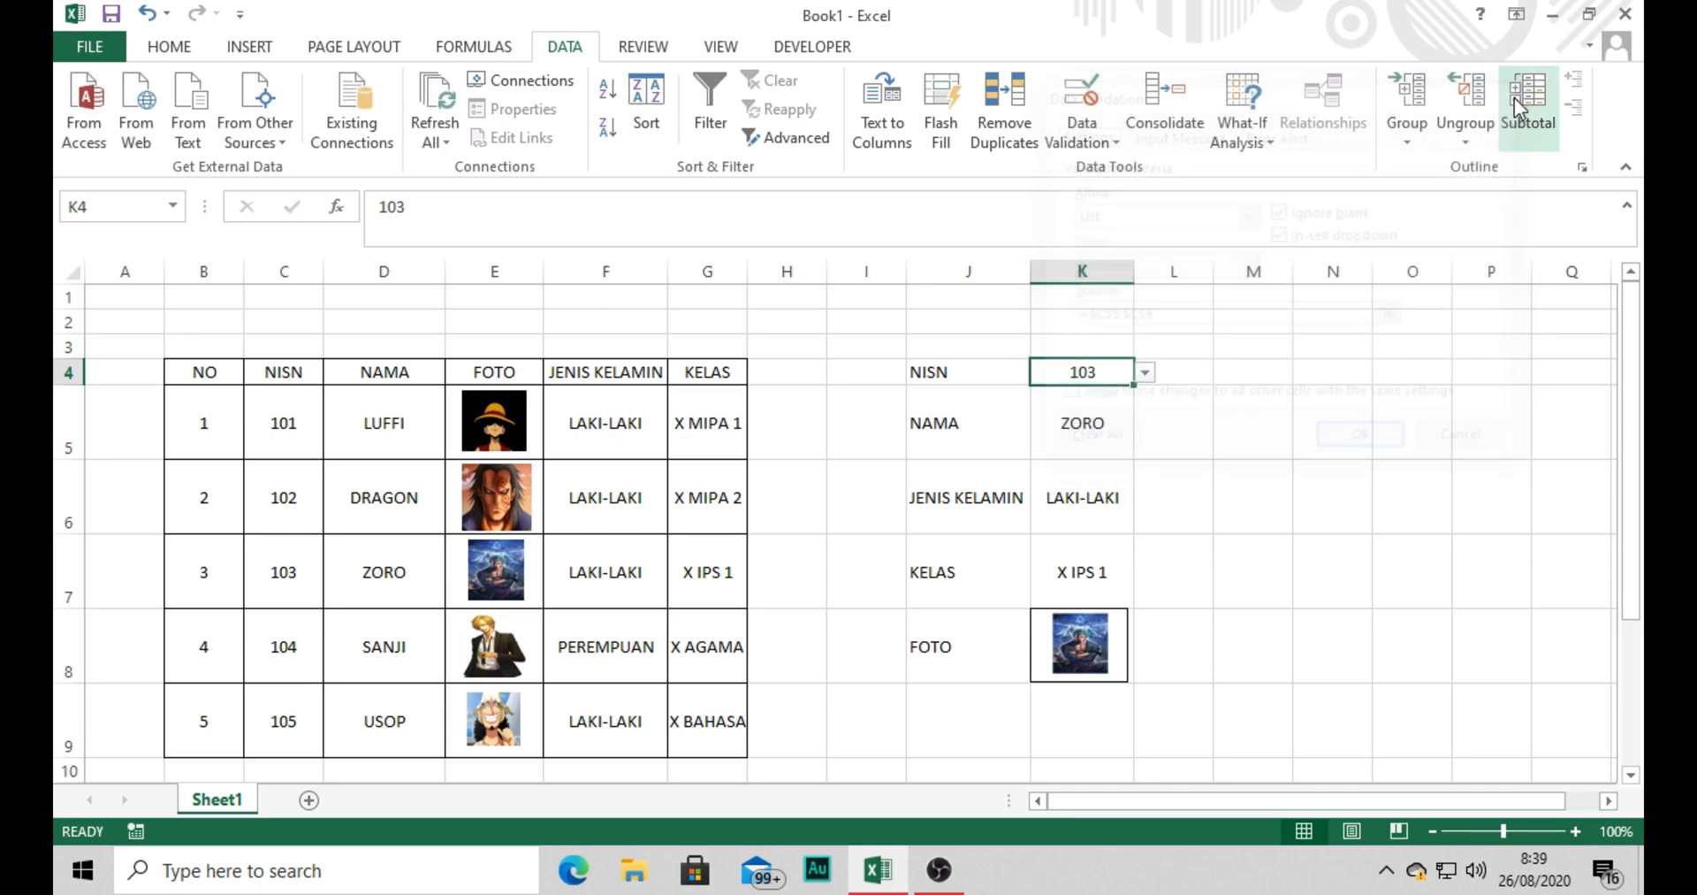
{"action": "left_click", "coordinate": [1358, 477]}
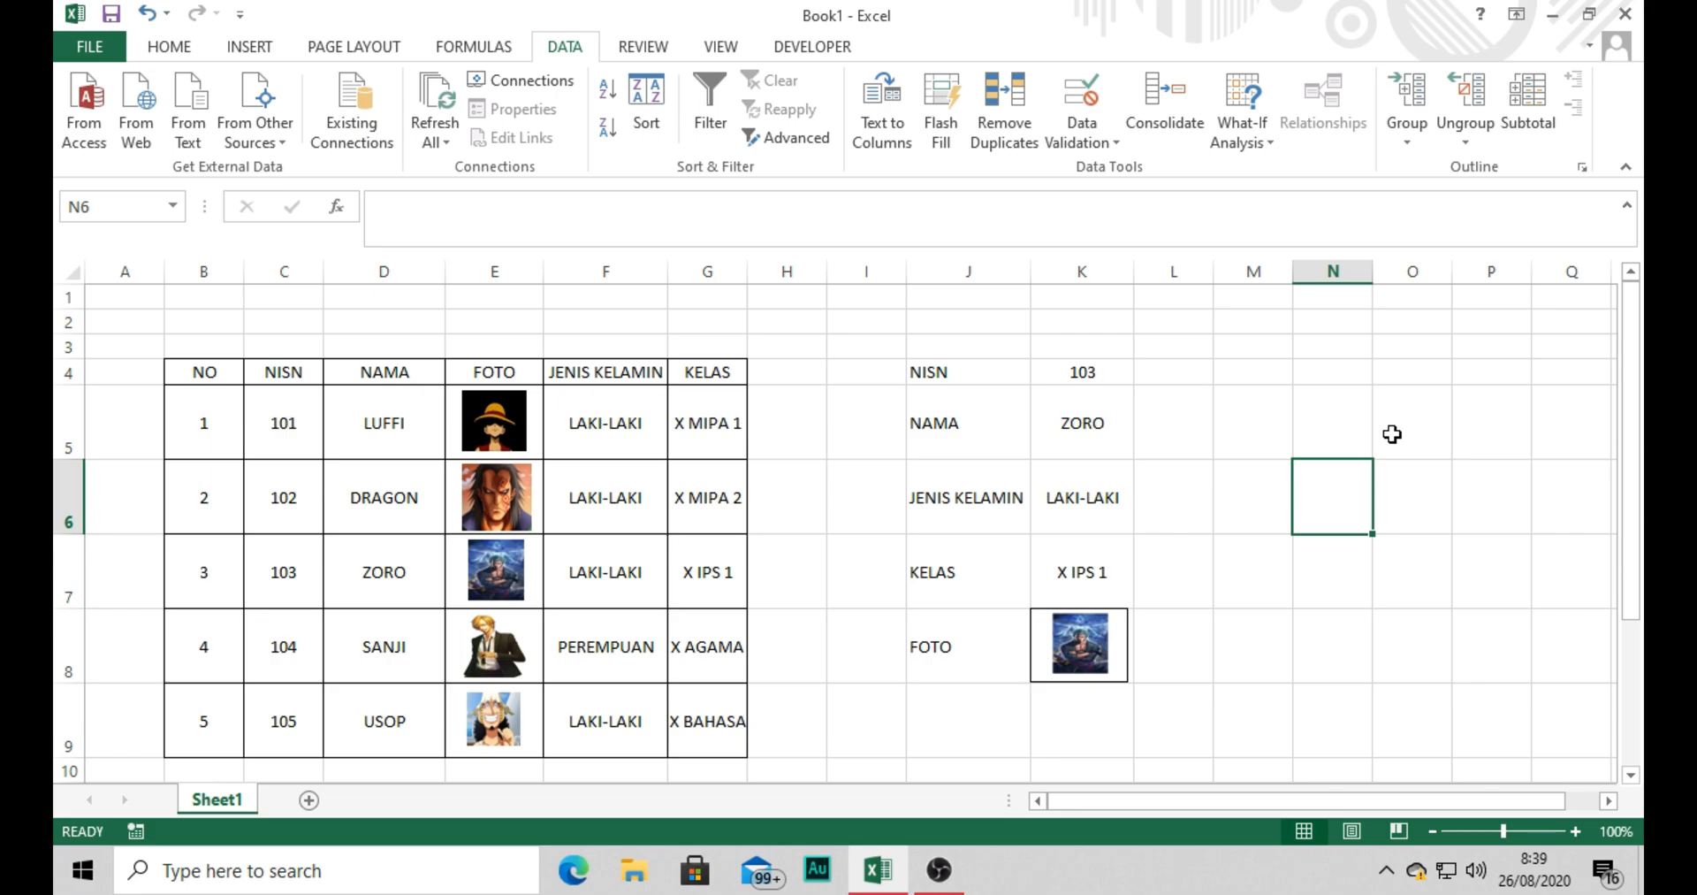
Select the table data in B5:F9 and the lookup form in J4:K8 to compare the two ranges.
{"action": "left_click_drag", "start_coordinate": [177, 406], "coordinate": [590, 695]}
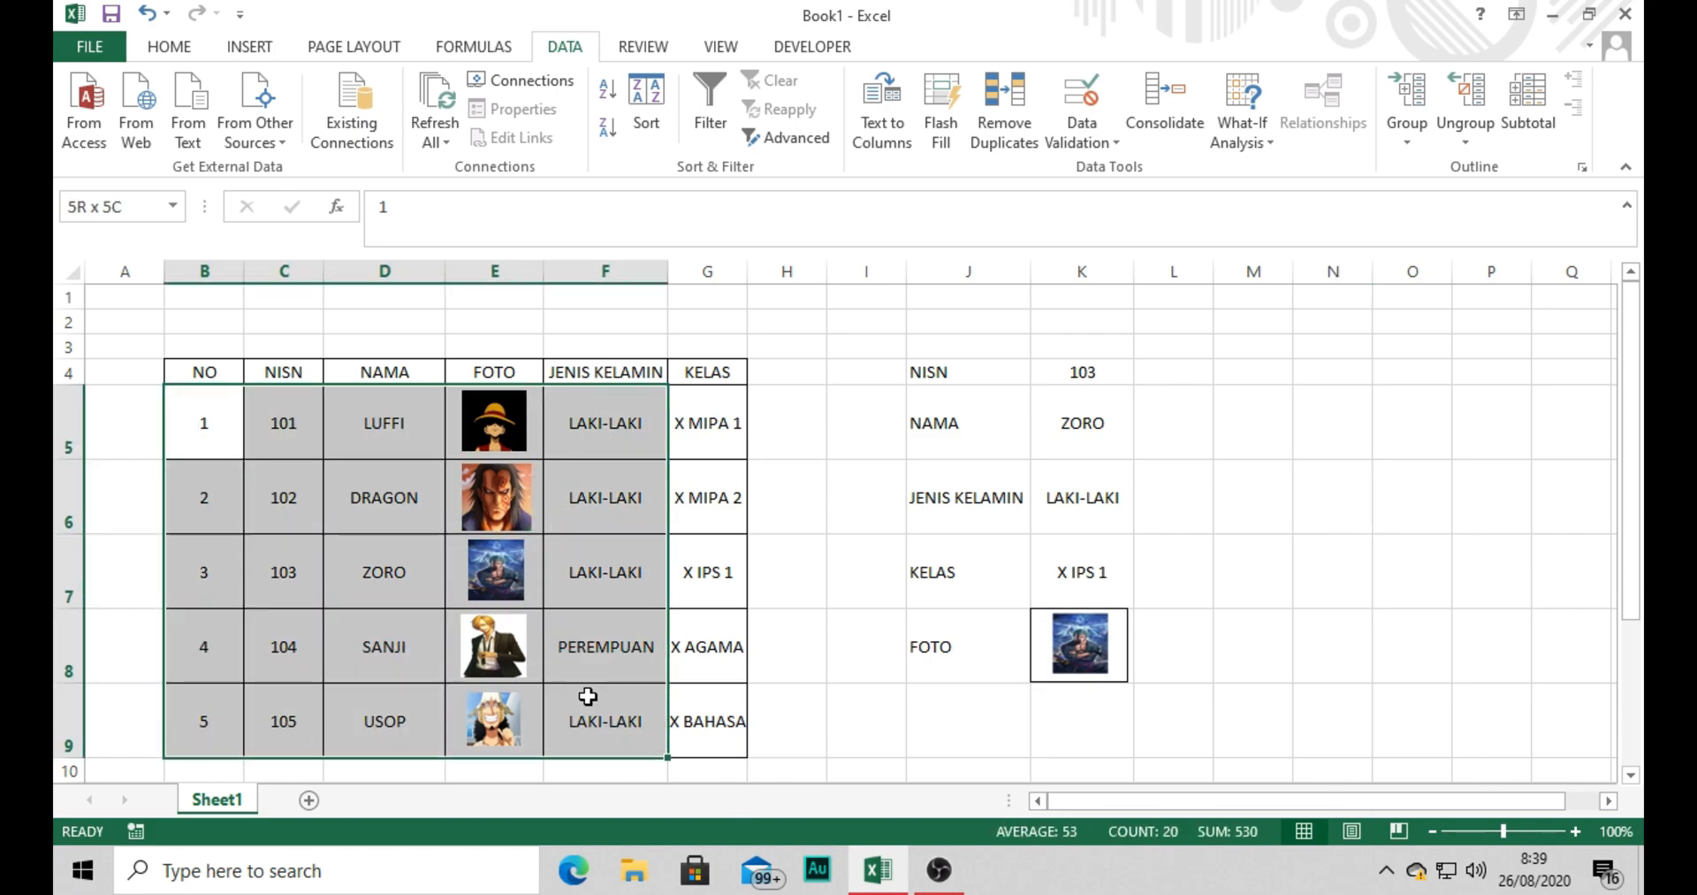
{"action": "left_click", "coordinate": [926, 358]}
{"action": "left_click_drag", "start_coordinate": [926, 364], "coordinate": [1119, 663]}
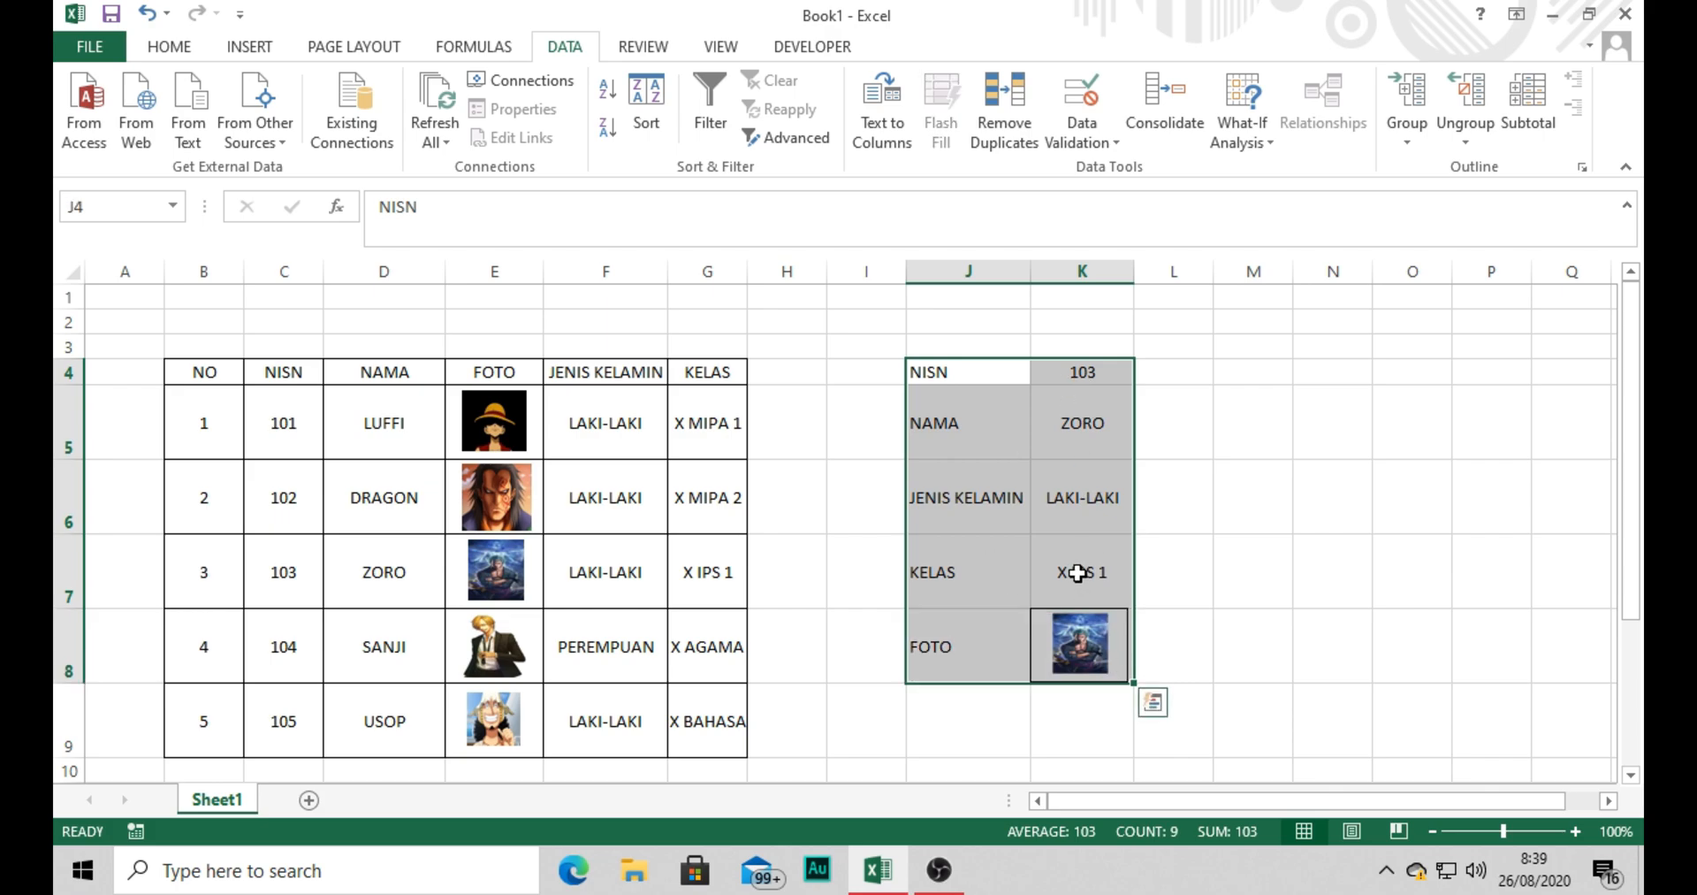
Set the NISN in K4 to 101 and select an empty cell beside the lookup form.
{"action": "left_click", "coordinate": [1108, 368]}
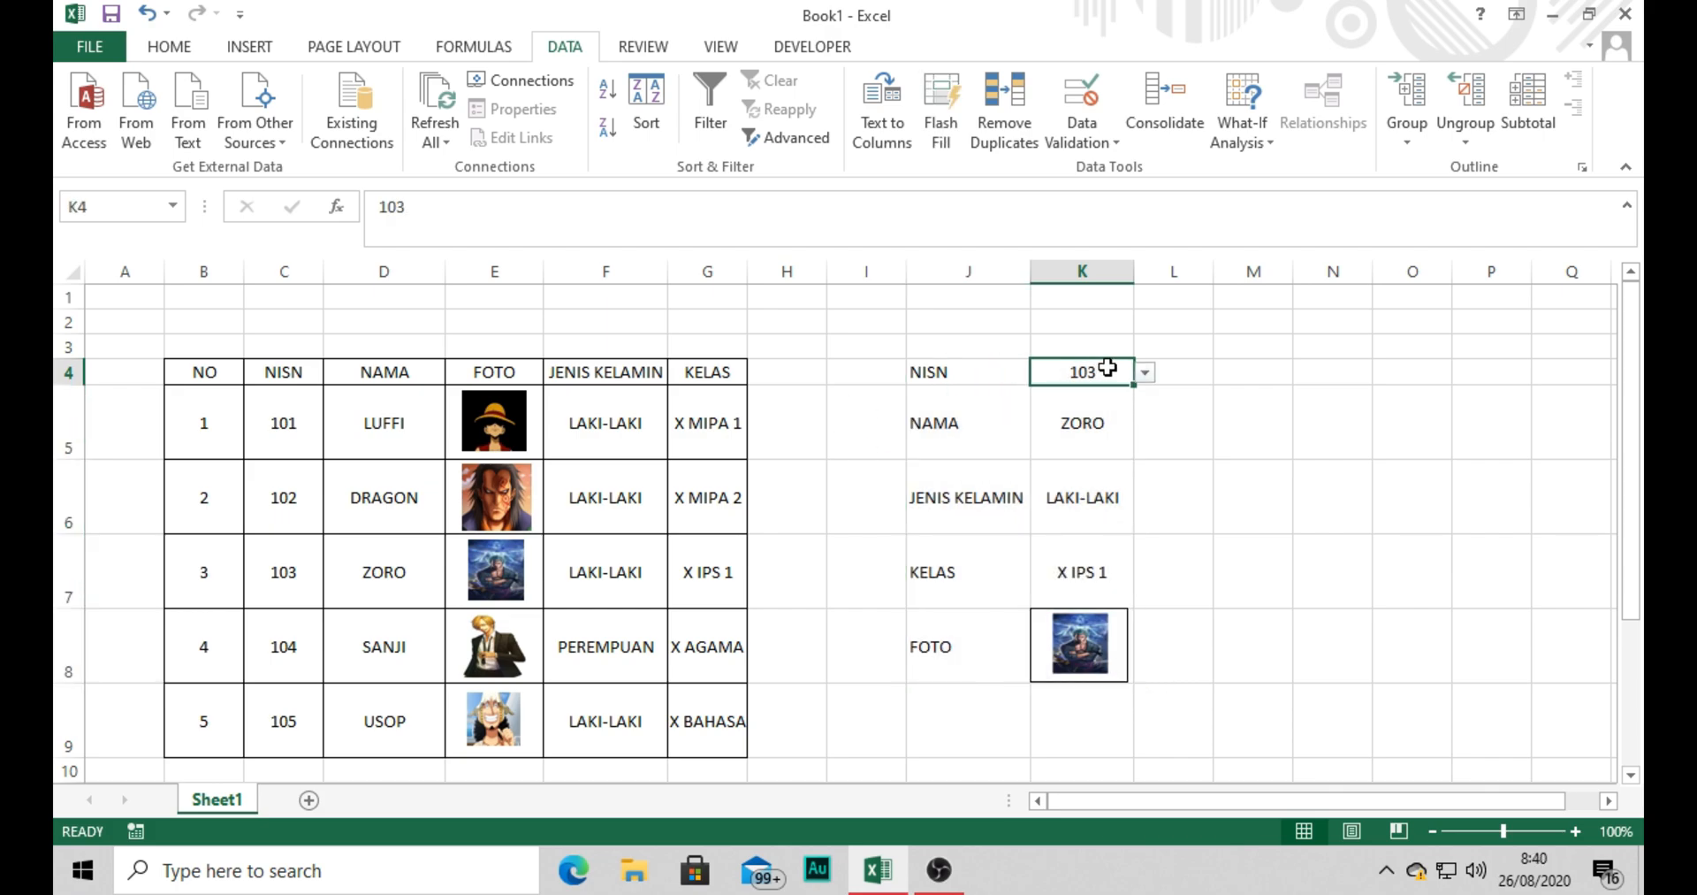
{"action": "left_click", "coordinate": [1146, 373]}
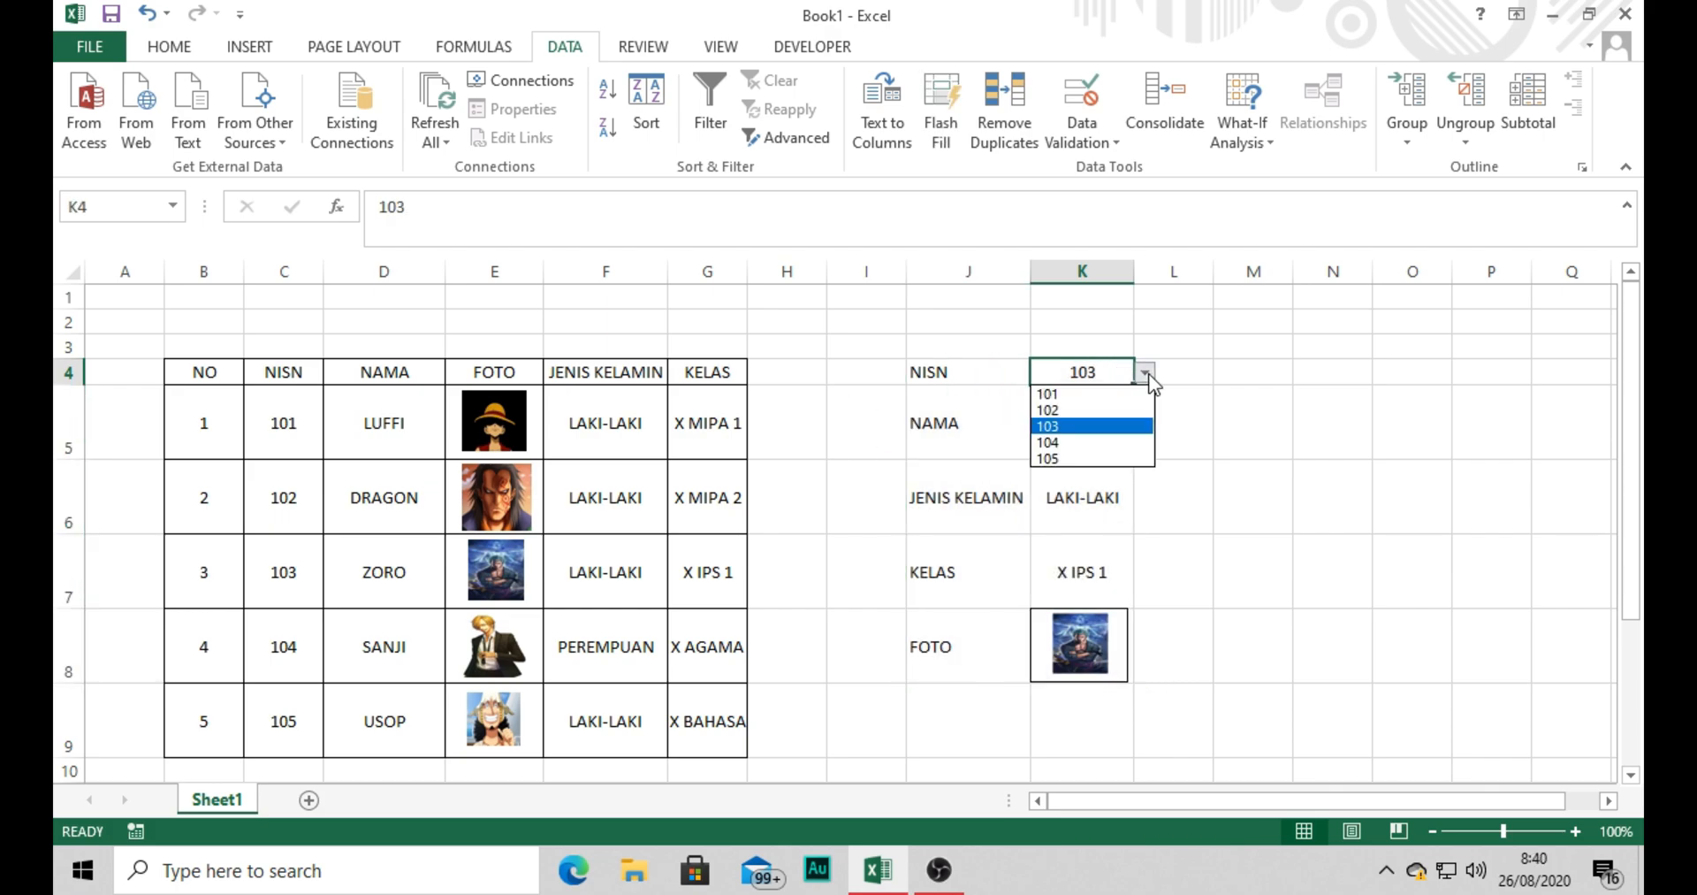
{"action": "left_click", "coordinate": [1110, 398]}
{"action": "left_click", "coordinate": [1198, 407]}
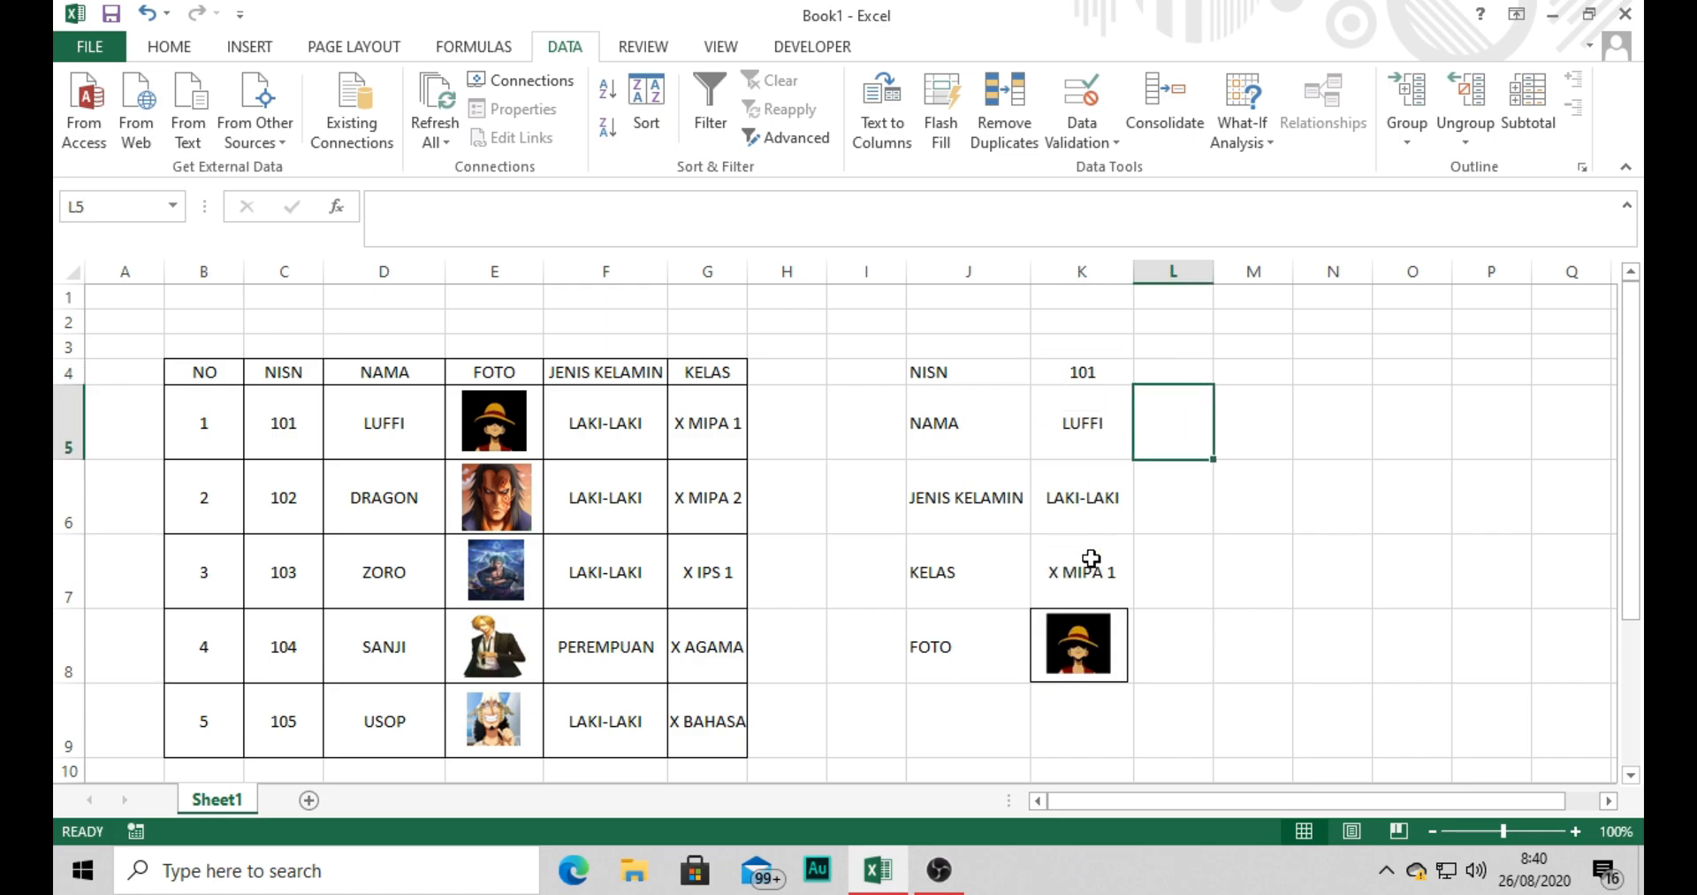